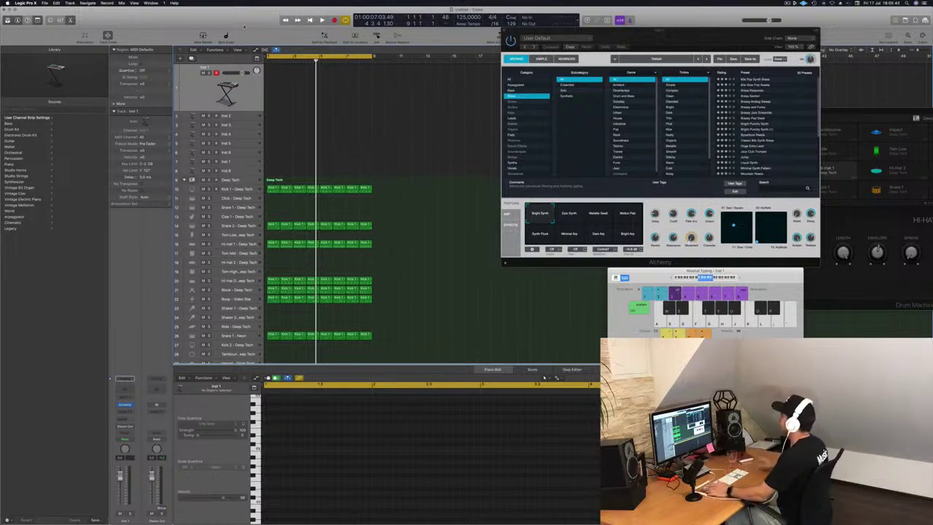
Start playback of the drum loop and reposition the Musical Typing and Alchemy windows.
key("space")
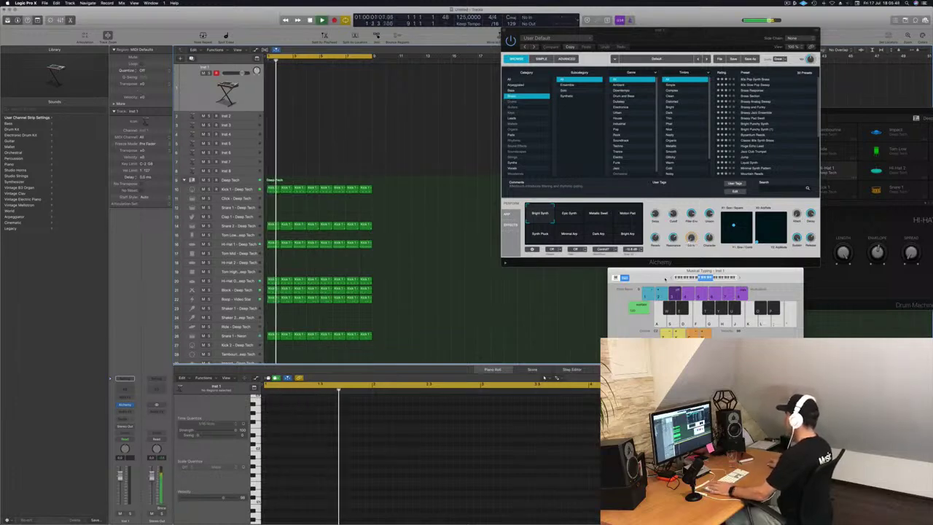
left_click_drag(665, 278, 554, 281)
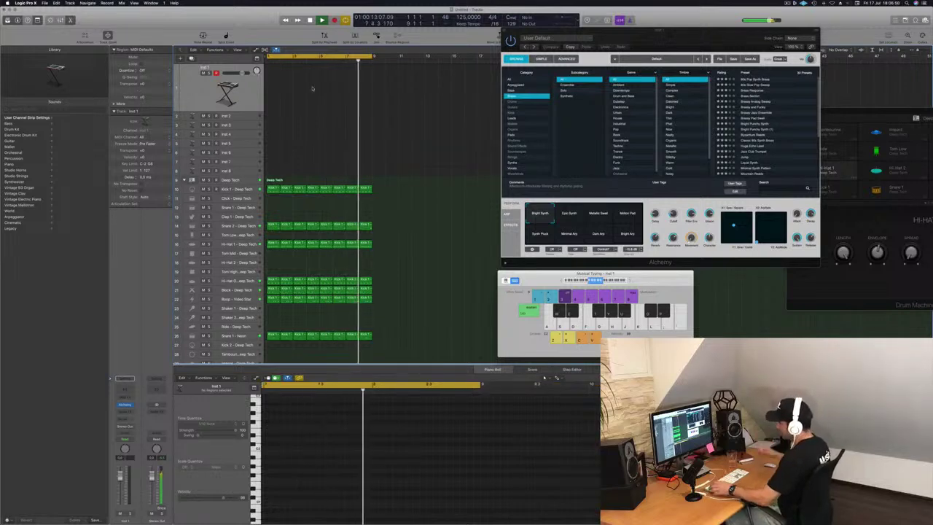
left_click_drag(662, 31, 649, 30)
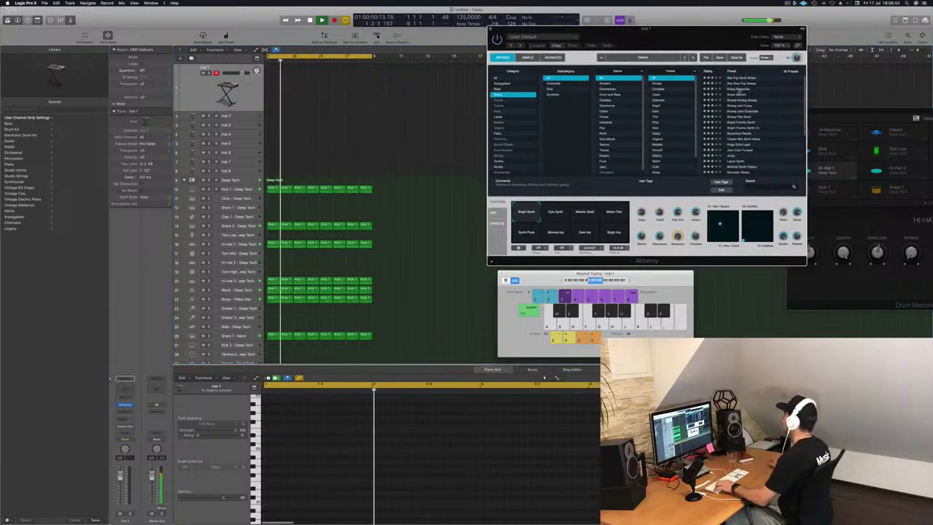
Audition Alchemy's brass presets from Brass Response onward and load Brassy Pad Swell on the first instrument track.
left_click(733, 89)
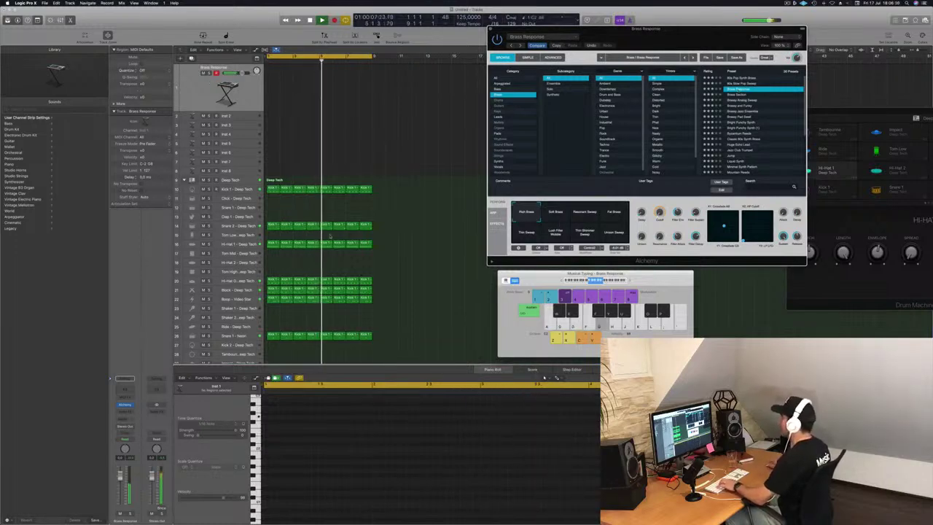
left_click(747, 94)
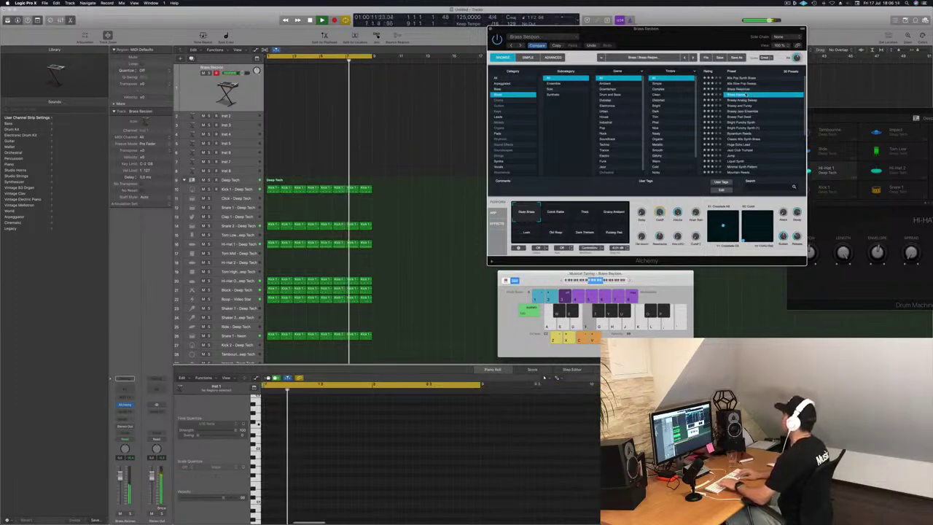
key("Down")
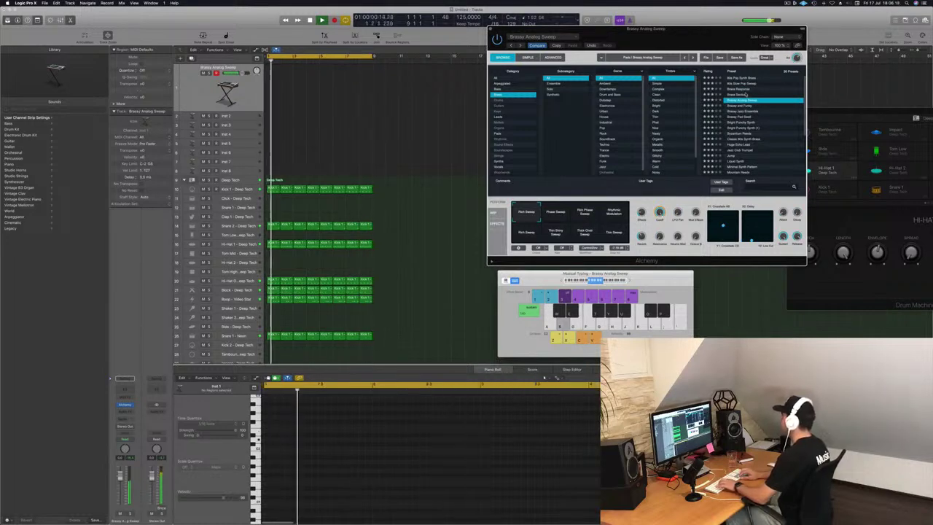
key("Down")
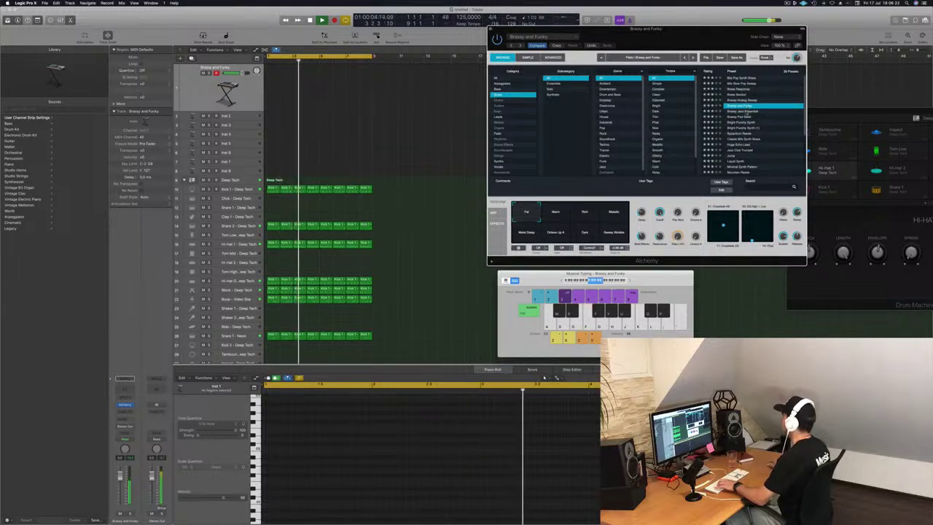
key("Down")
key("Down")
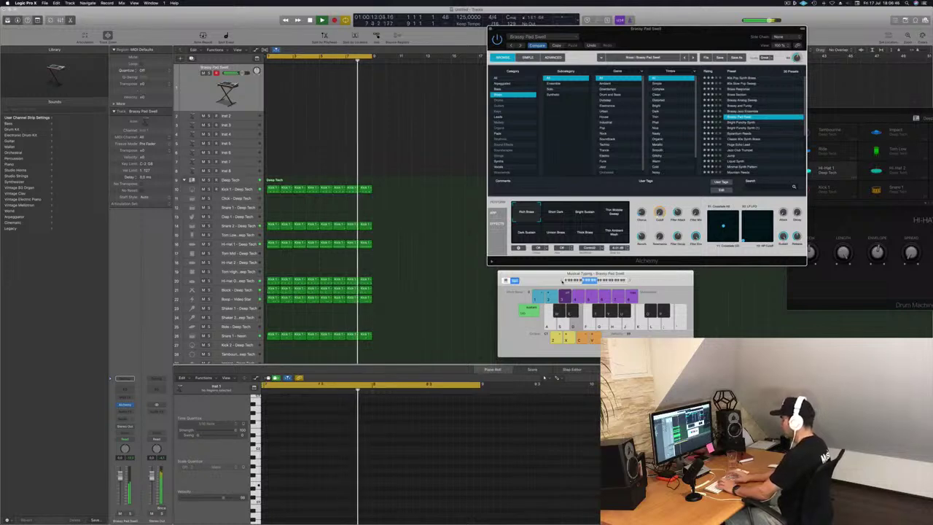
Record a short four-note brass melody over the drum loop and quantize the region to 1/16 Note.
key("r")
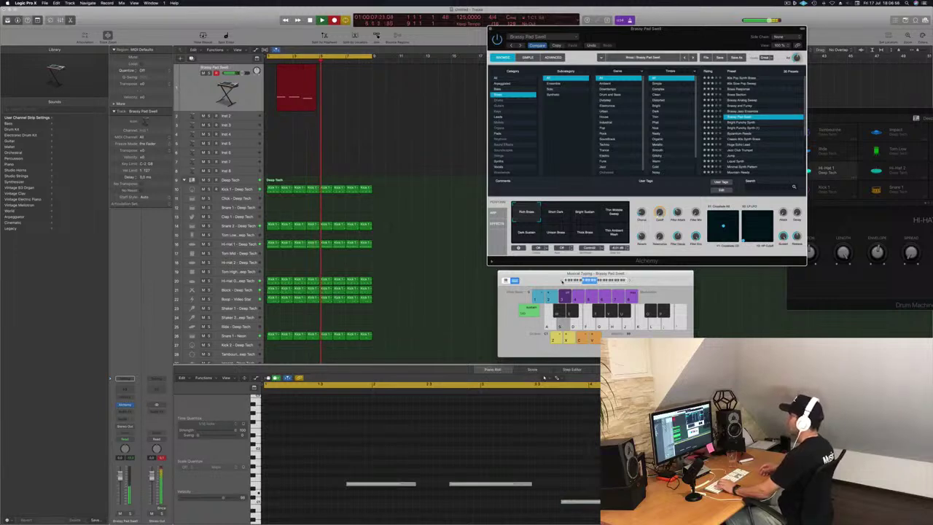
key("space")
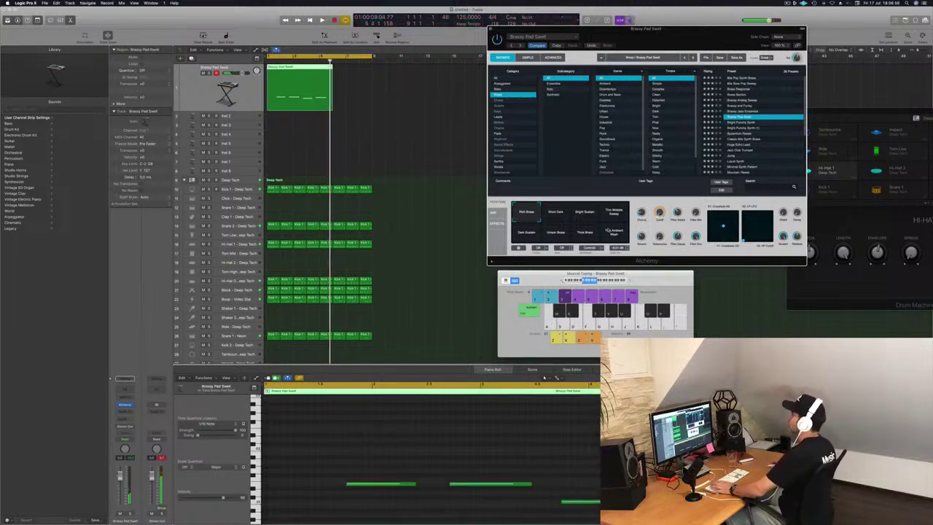
key("super+Left")
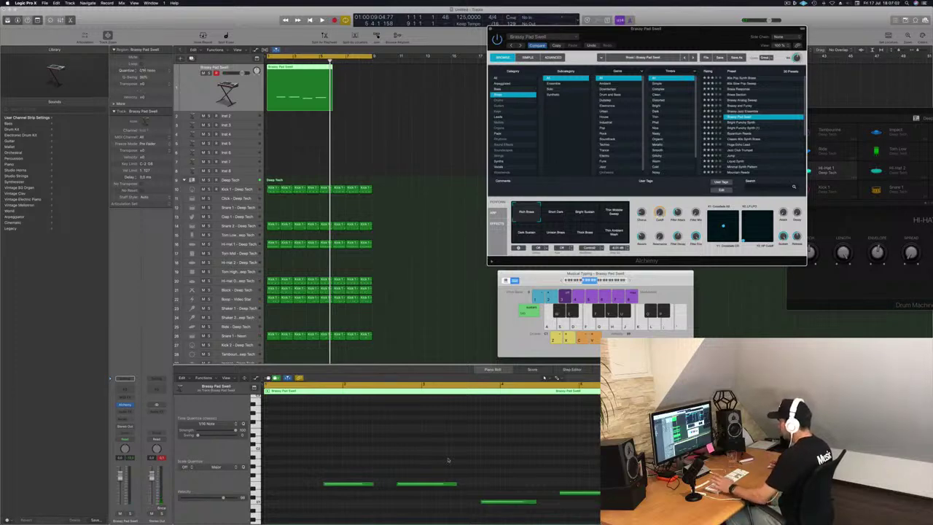
Play back the recording, then nudge the second note slightly later and lengthen the first note in the Piano Roll.
key("Return")
key("space")
key("super+Left")
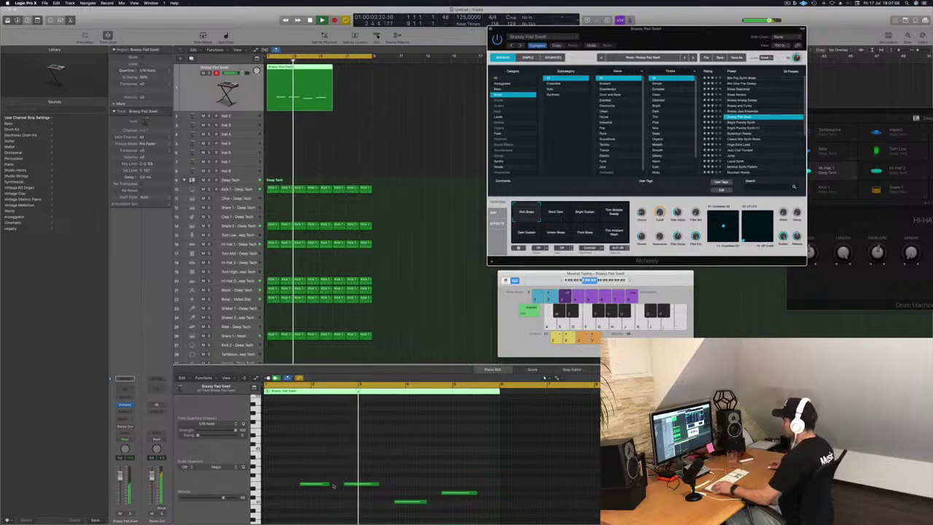
left_click(366, 485)
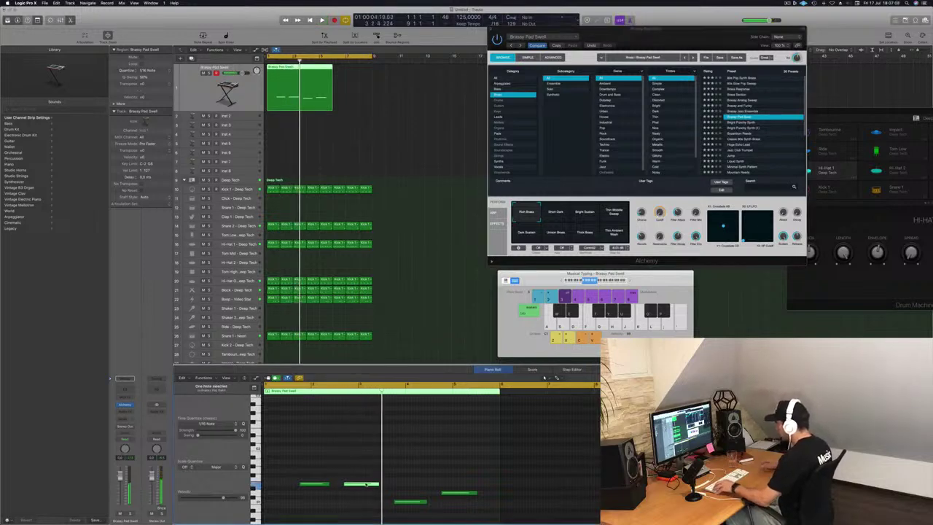
key("space")
left_click(349, 485)
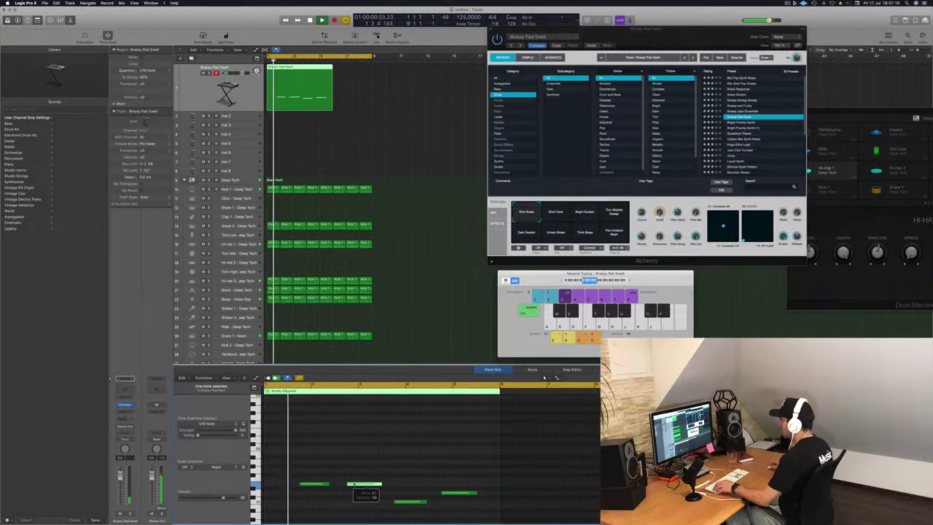
left_click(330, 486)
left_click_drag(330, 485, 334, 486)
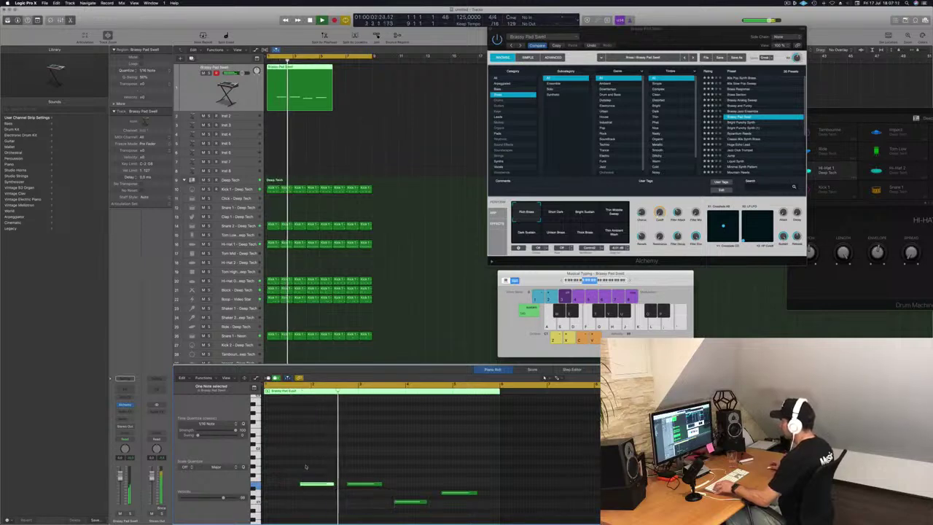
Split the brass region just before its first note and delete the empty opening part.
key("Return")
key("super+Right")
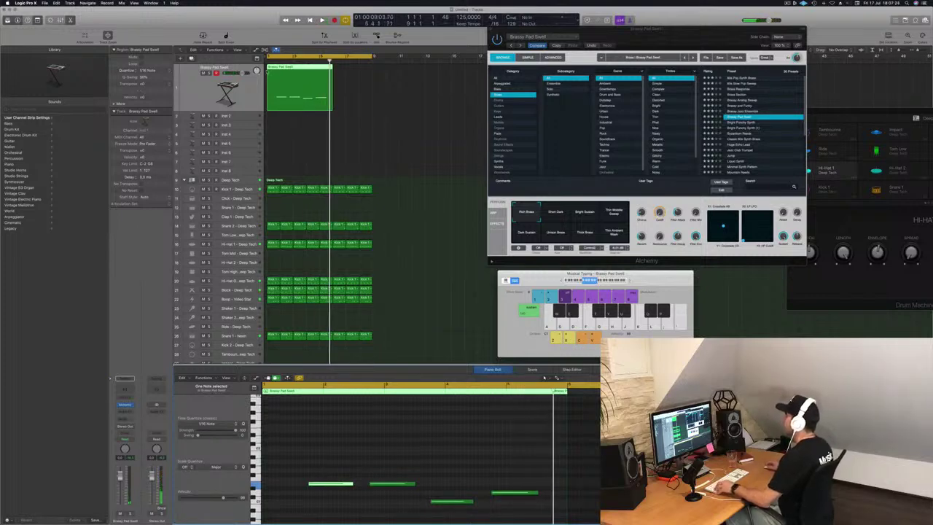
left_click(276, 70)
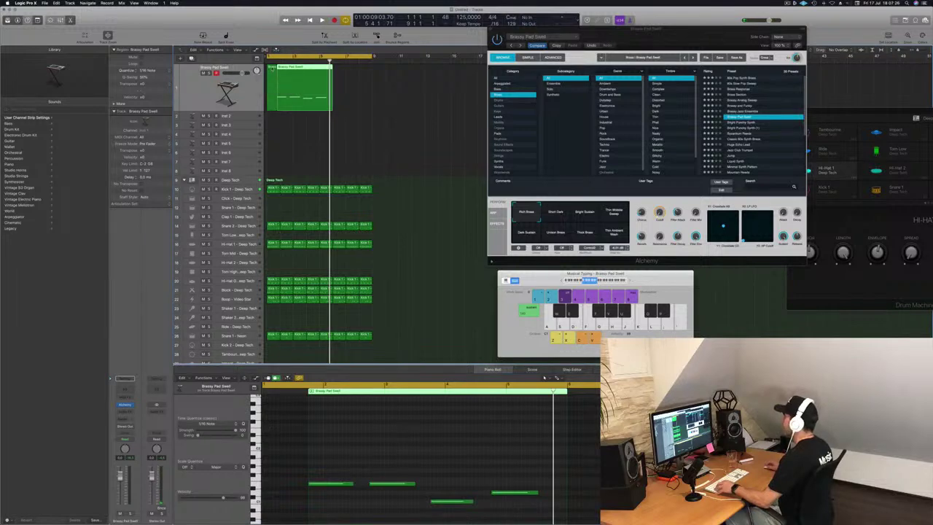
left_click(271, 72)
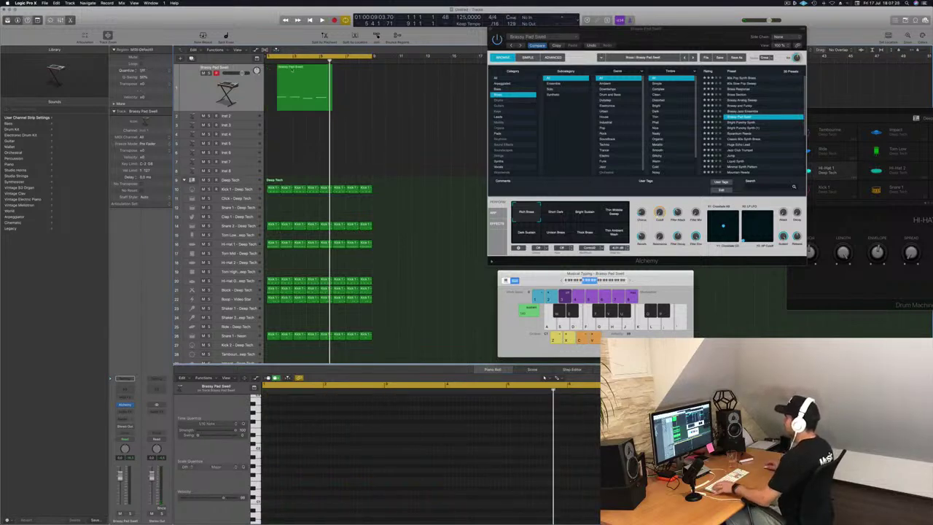
Copy the trimmed brass region four bars later on the same track.
key("super+Right")
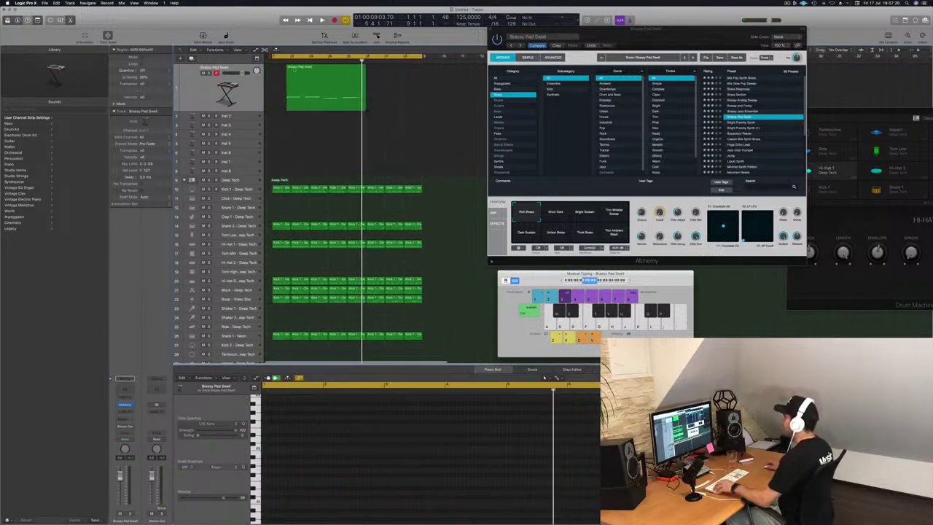
key("Right")
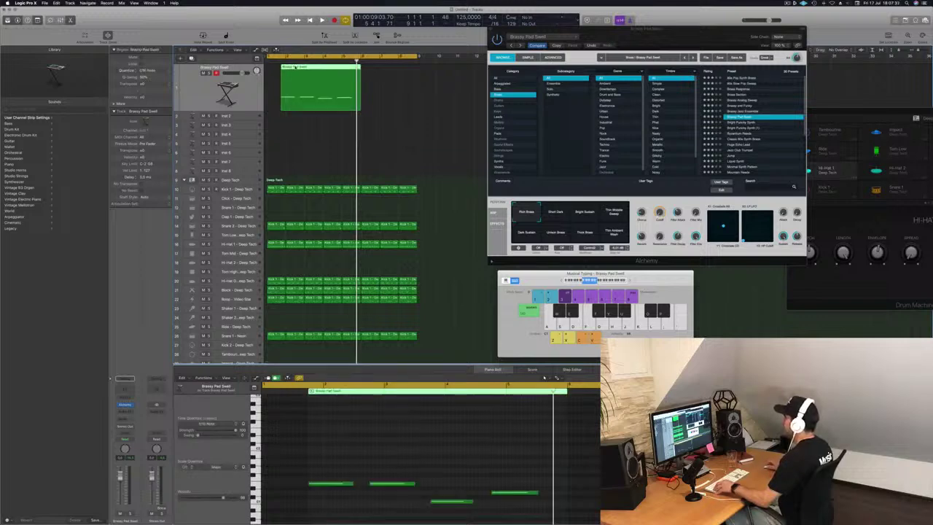
left_click_drag(301, 70, 372, 73)
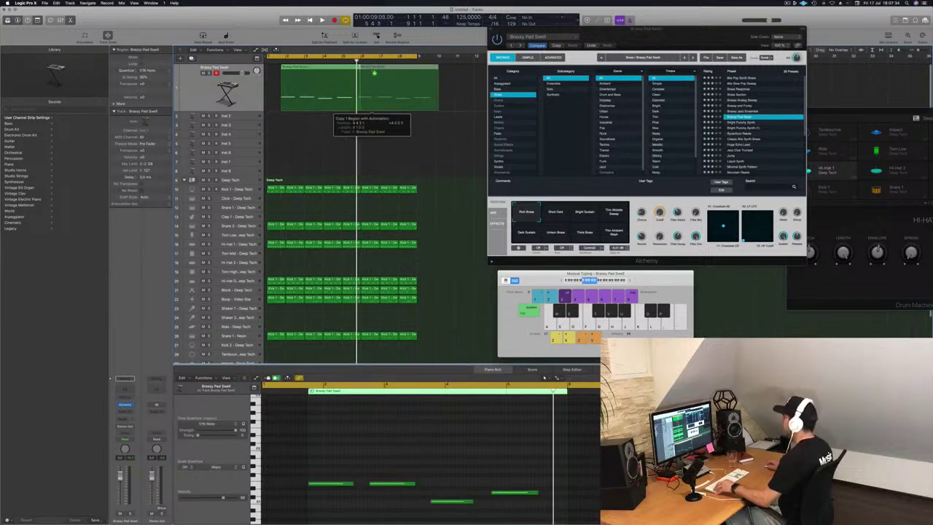
left_click_drag(372, 73, 371, 73)
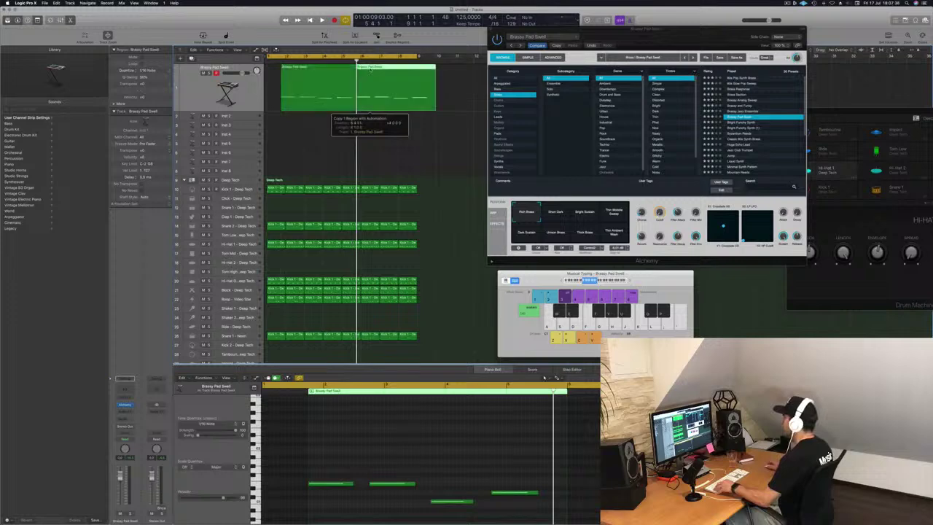
Play the loop from the start to check both brass regions against the drums, switching between the Deep Tech and brass tracks.
key("Return")
key("space")
key("super+Left")
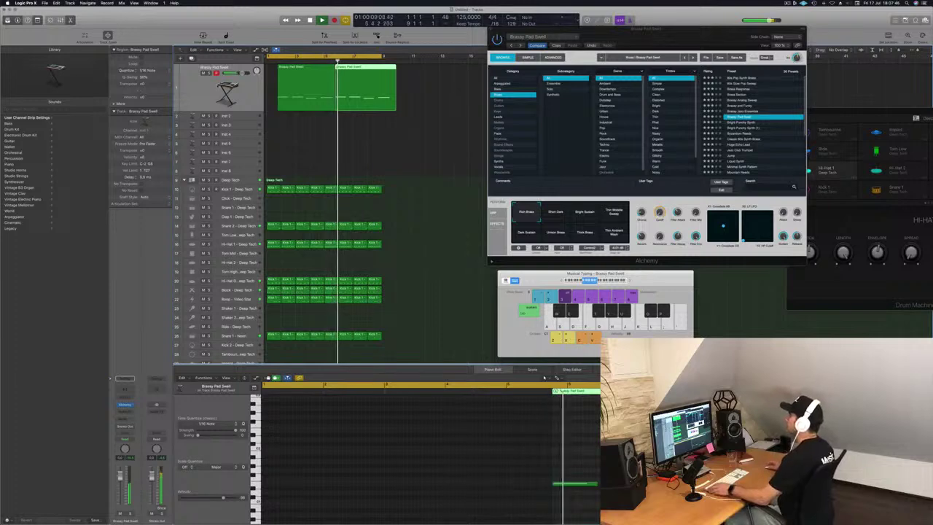
key("space")
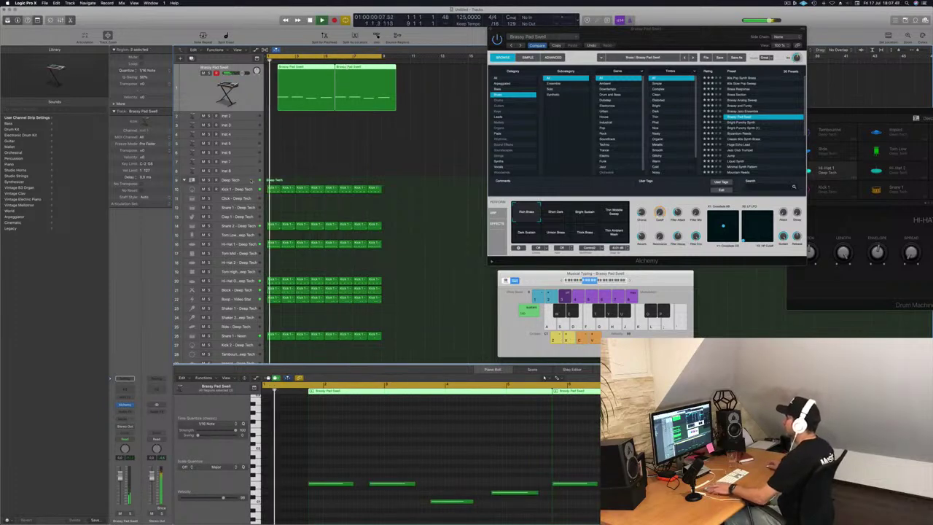
left_click(258, 181)
key("space")
key("space")
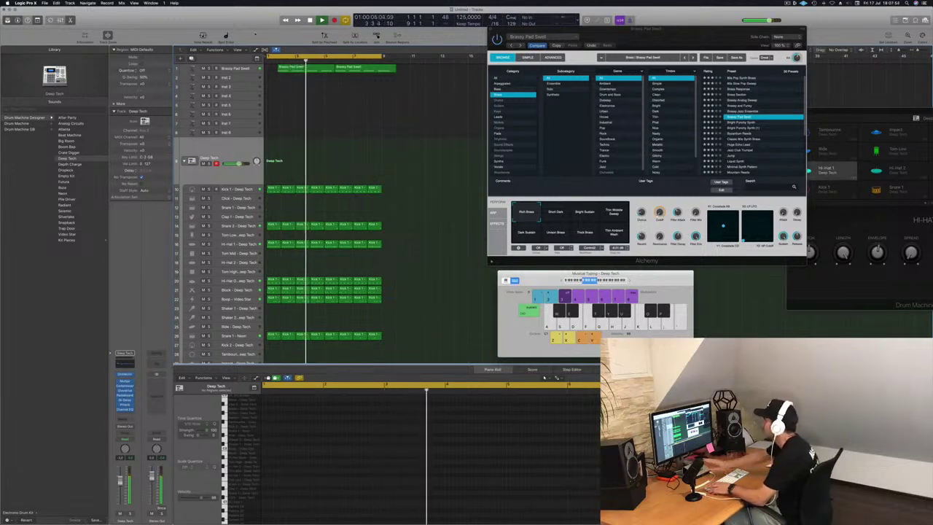
left_click(229, 68)
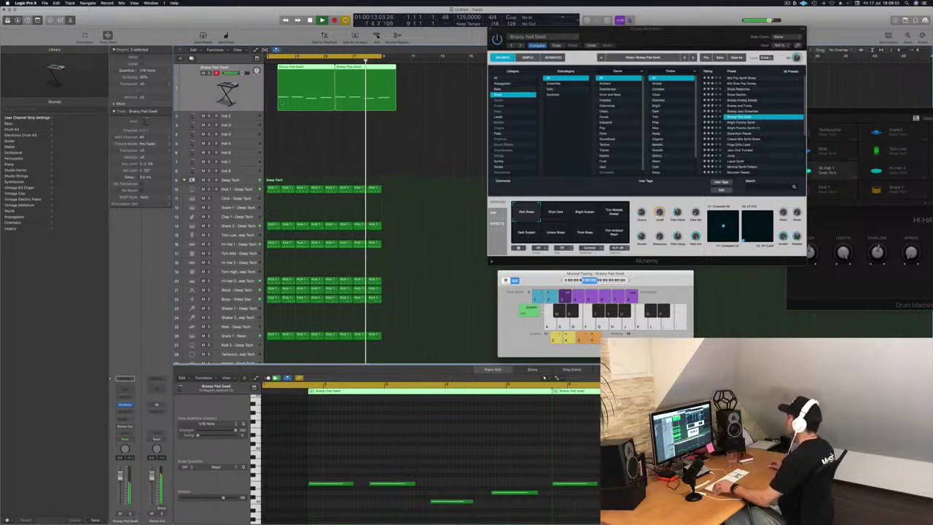
Select the Inst 2 track and divide the second brass region at bar 9, splitting the notes that cross the cut.
left_click(245, 117)
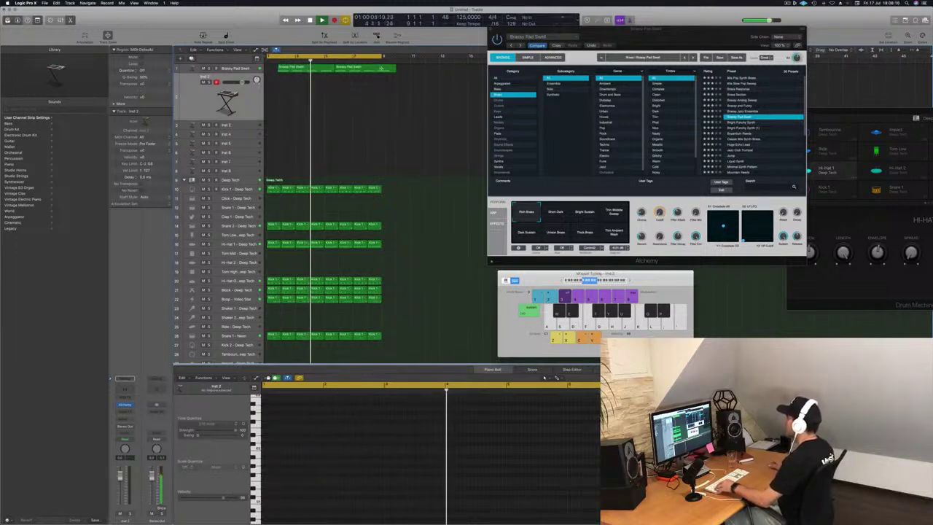
left_click(381, 69)
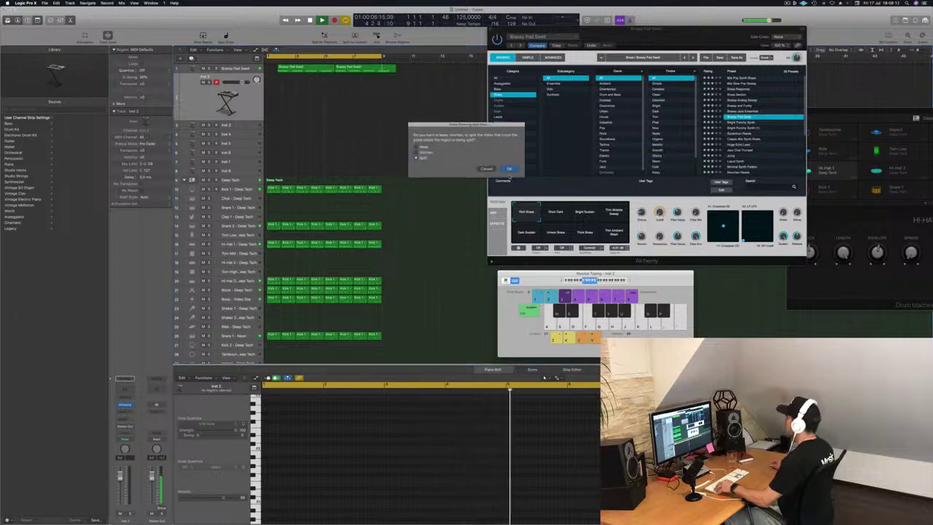
key("Return")
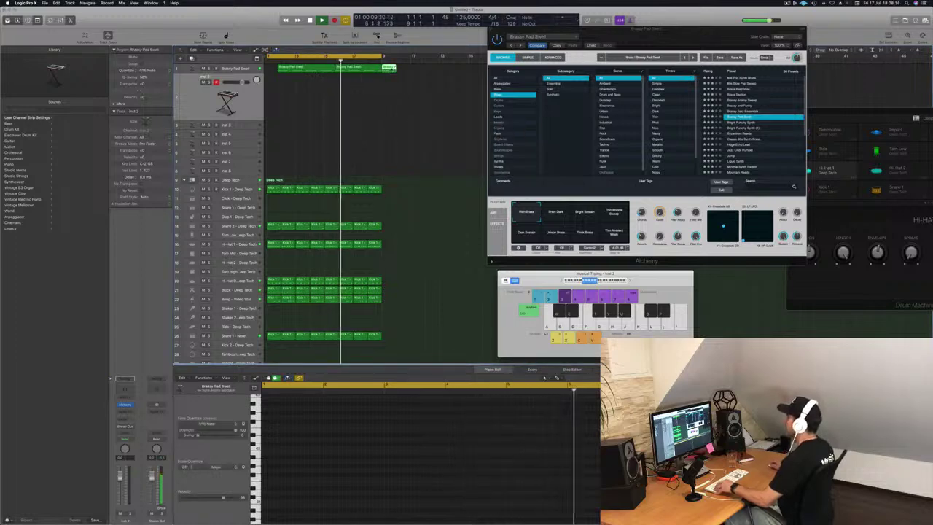
Try to copy the whole split-off tail of the second brass region to bar 1.
left_click_drag(292, 68, 274, 68)
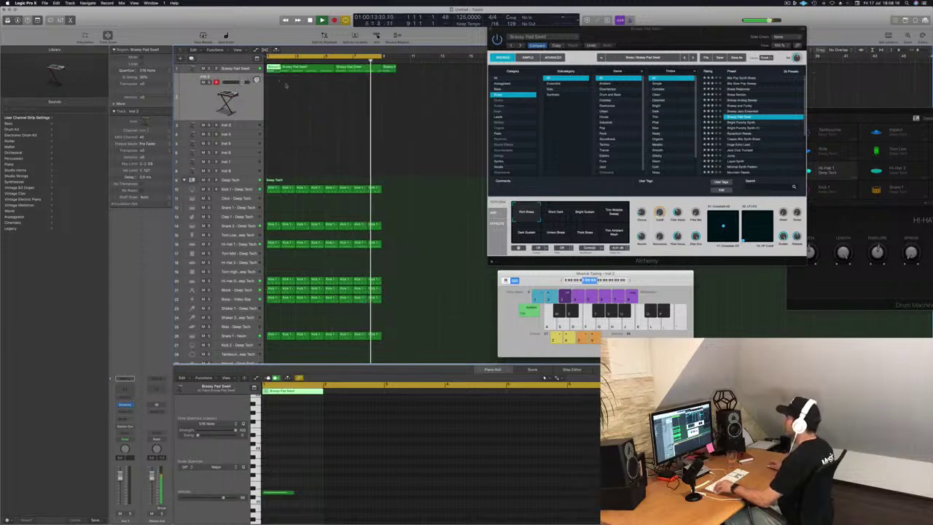
key("super+Right")
key("super+Right")
key("super+Right")
key("super+Right")
key("super+Right")
key("super+Right")
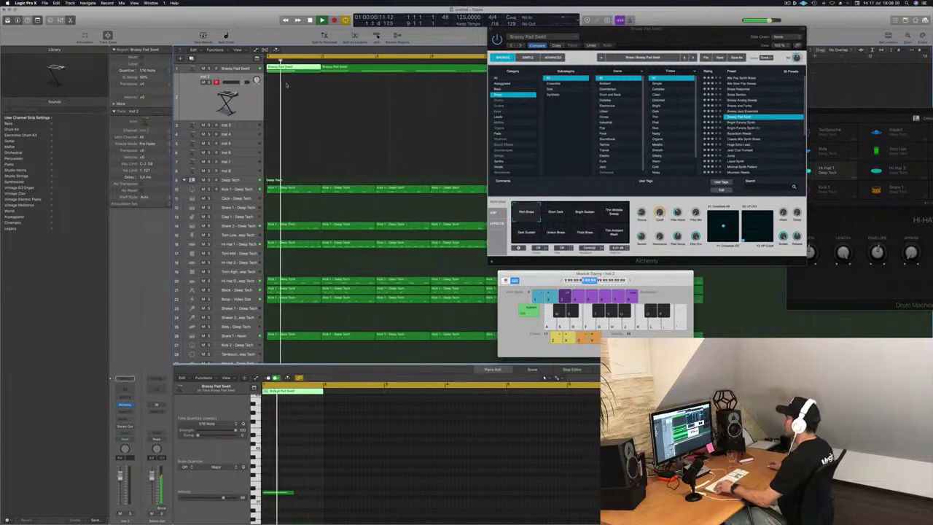
key("super+Left")
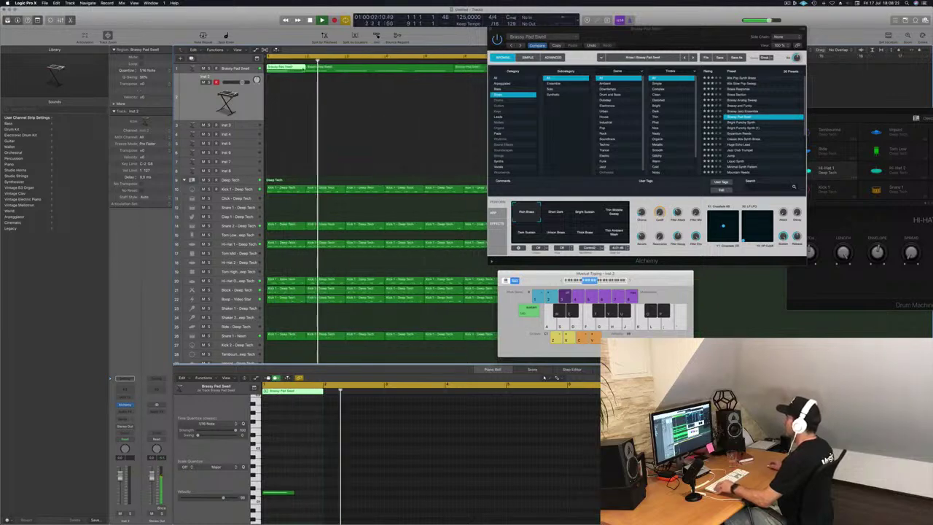
key("super+Left")
key("super+Left")
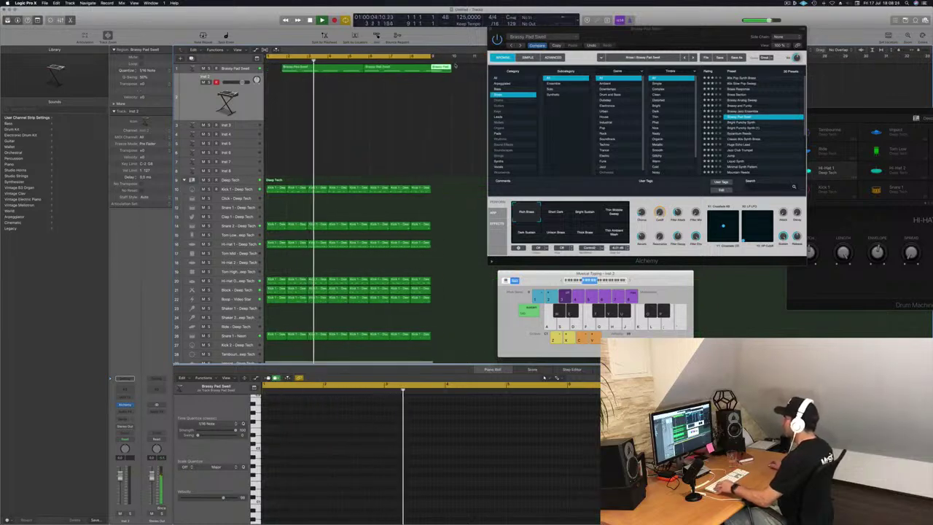
Split the tail piece about halfway through bar 9 and copy its first half to bar 1.
left_click(442, 68, "super")
left_click(437, 68)
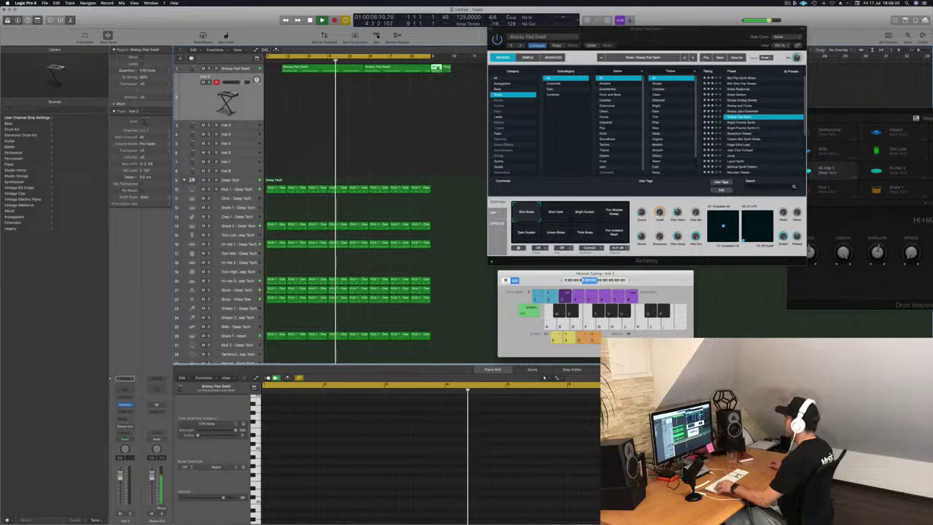
left_click_drag(436, 68, 272, 69)
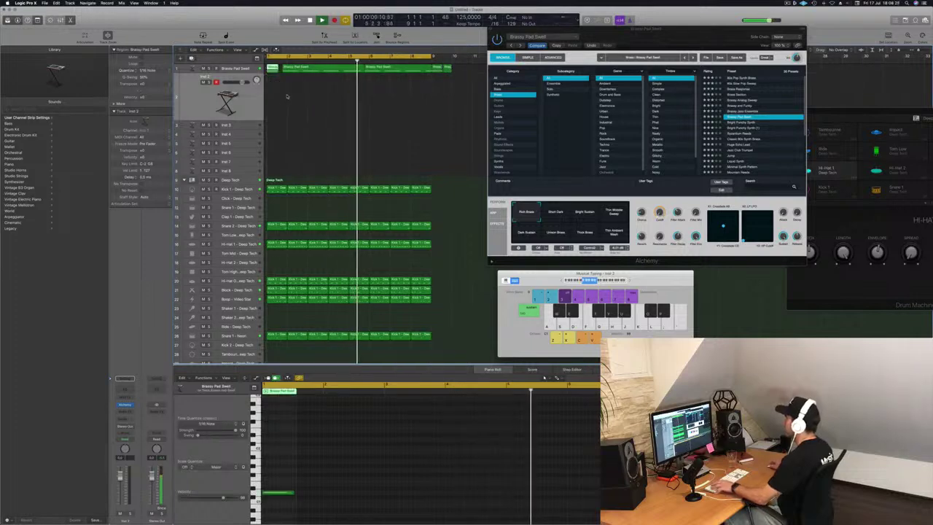
Delete the two leftover brass pieces beyond bar 9, keeping the copy at bar 1 and the two main regions.
key("space")
key("super+Left")
key("super+Left")
key("super+Right")
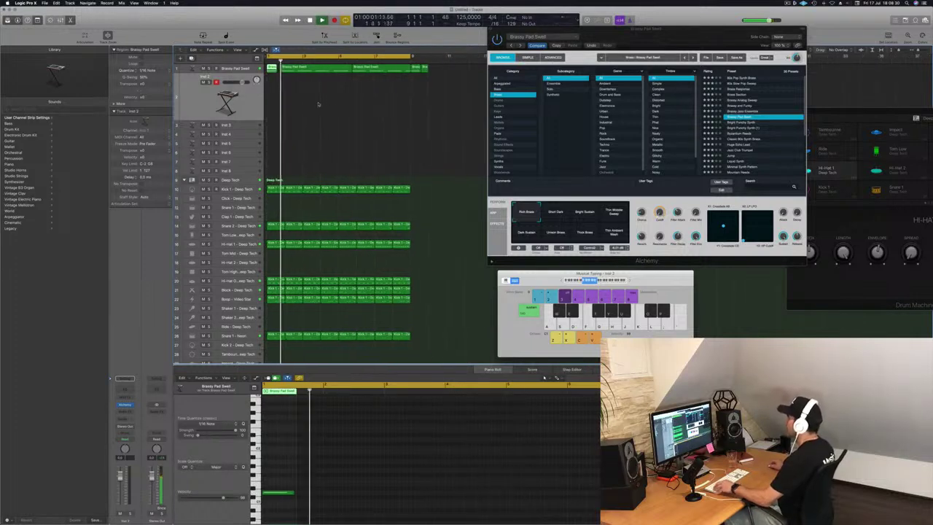
left_click_drag(441, 71, 419, 75)
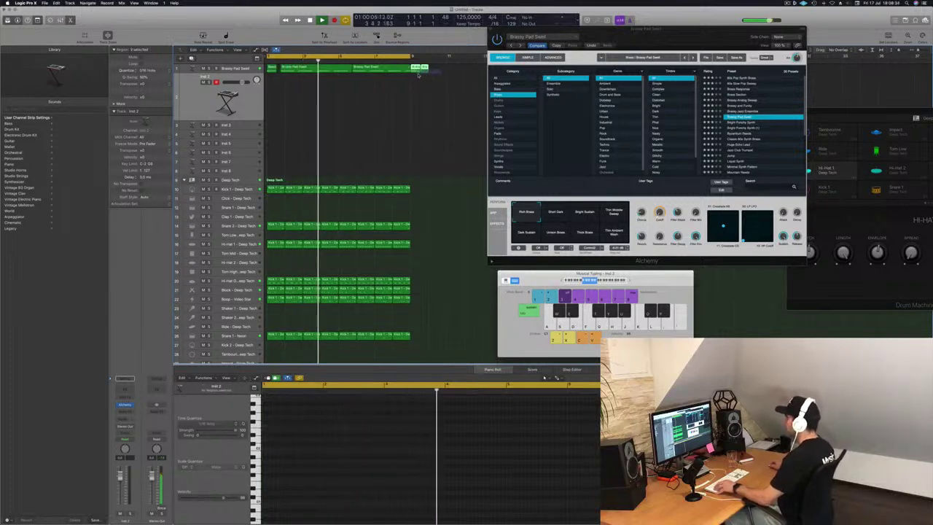
key("Delete")
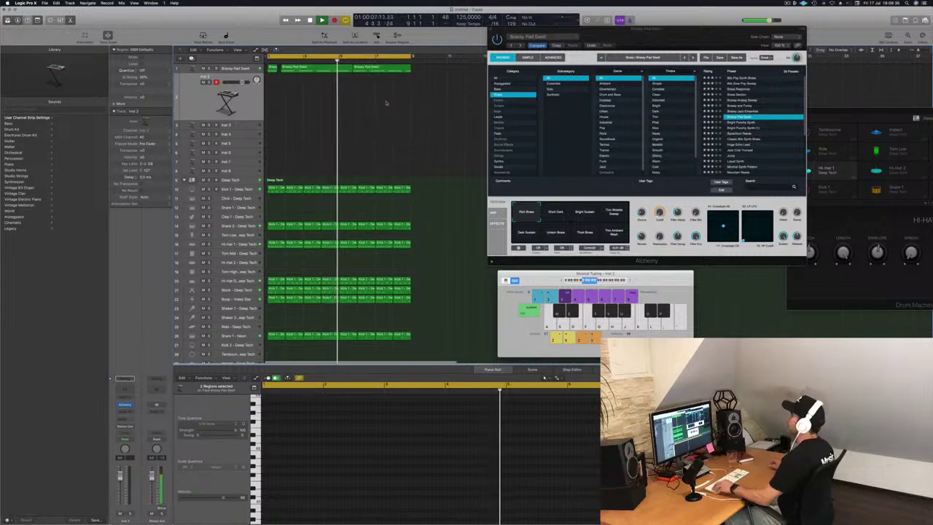
Select the Brassy Pad Swell track and audition Alchemy's Short Dark, Bright Sustain and Thin Middle Sweep variations from the loop start.
left_click(248, 69)
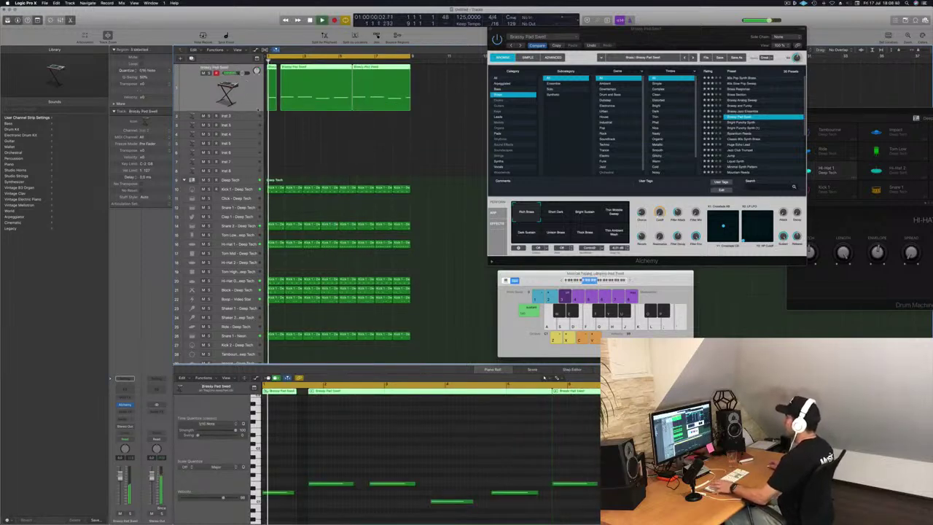
key("Return")
left_click(556, 216)
key("Return")
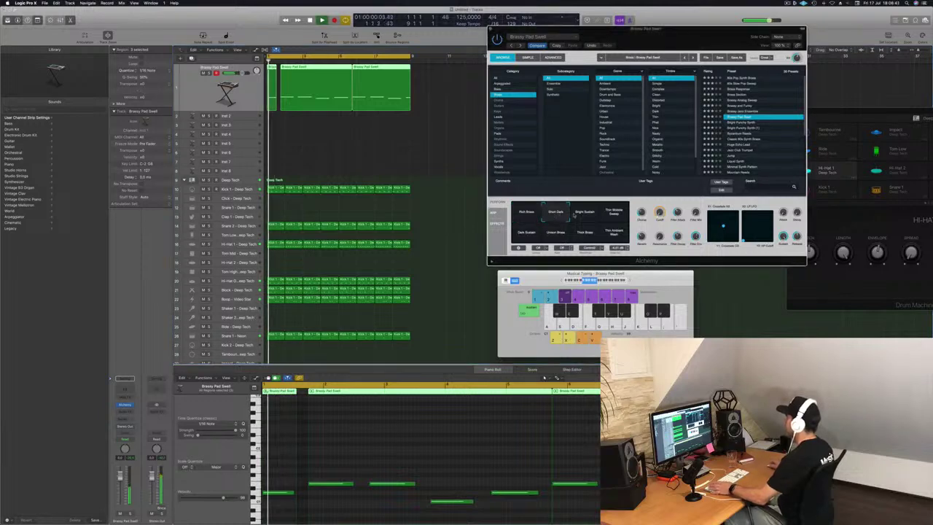
left_click(578, 215)
left_click(614, 213)
key("Return")
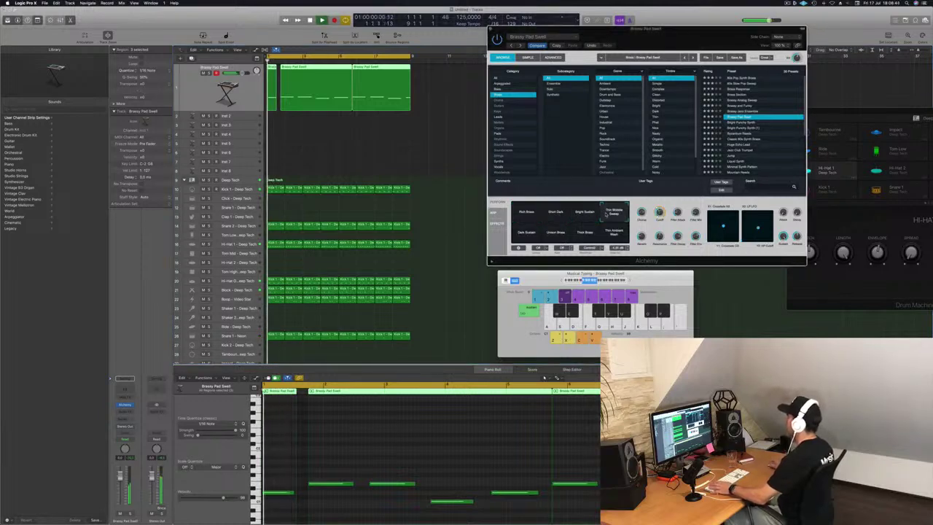
Audition the Dark Sustain, Unison Brass, Thick Brass and Thin Ambient Wash variations, replaying the loop from the start.
left_click(526, 234)
key("Return")
left_click(552, 235)
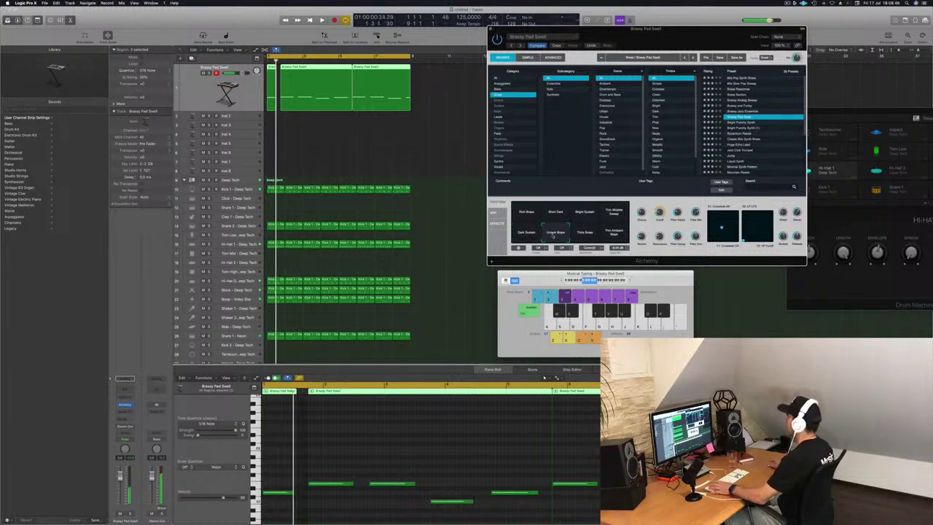
key("Return")
left_click(586, 233)
key("Return")
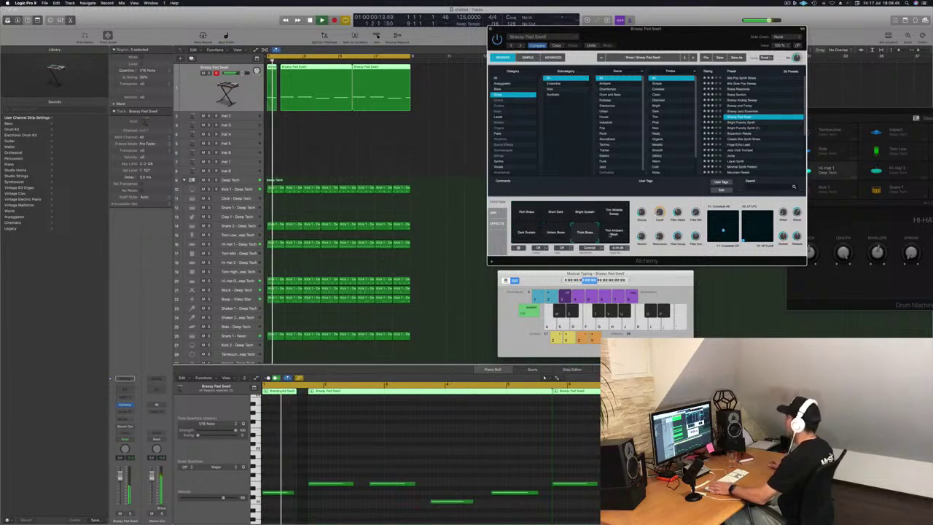
left_click(614, 234)
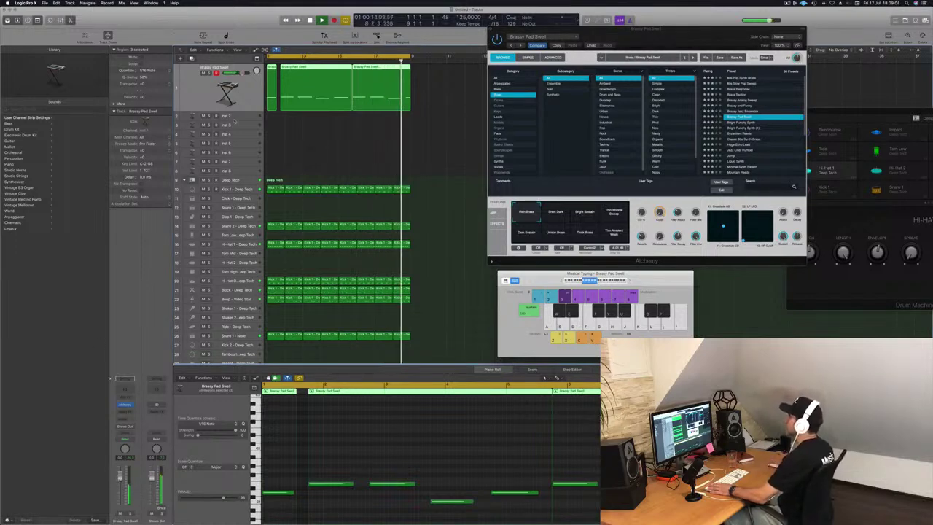
Open the Alchemy instrument on the Inst 2 track and add a send to Bus 11 on its channel.
left_click(238, 116)
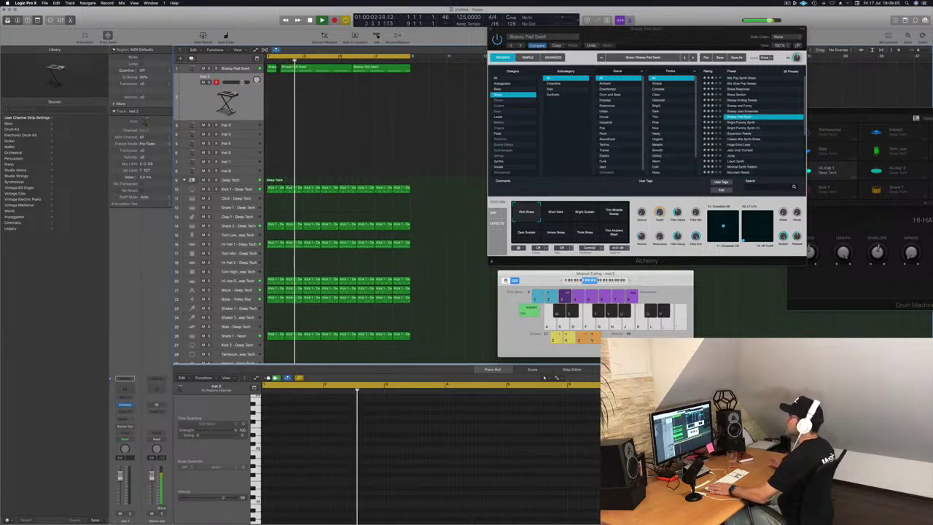
left_click(124, 406)
left_click_drag(168, 22, 643, 83)
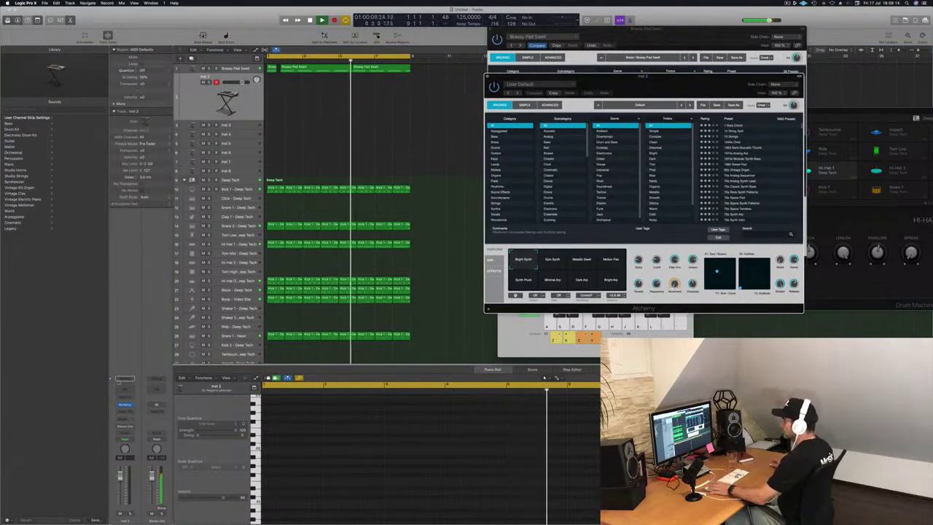
left_click(125, 421)
mouse_move(135, 429)
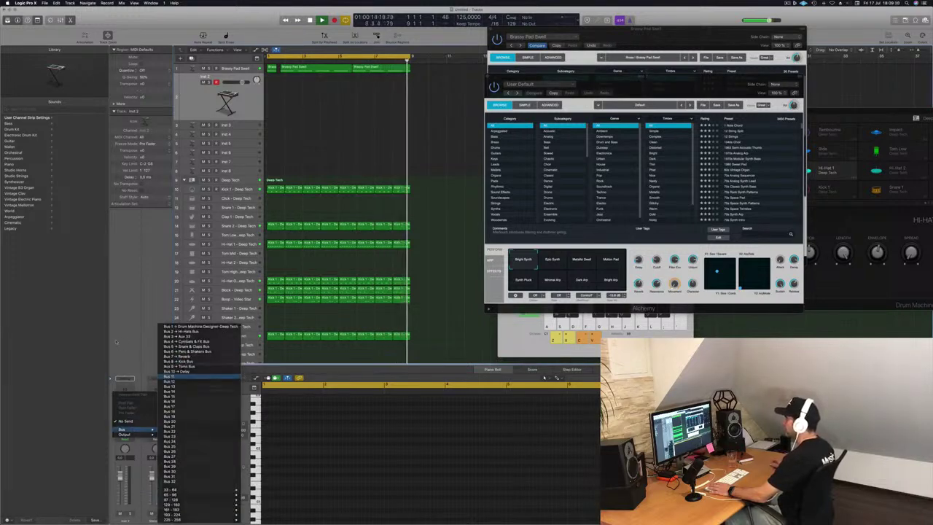
left_click(185, 379)
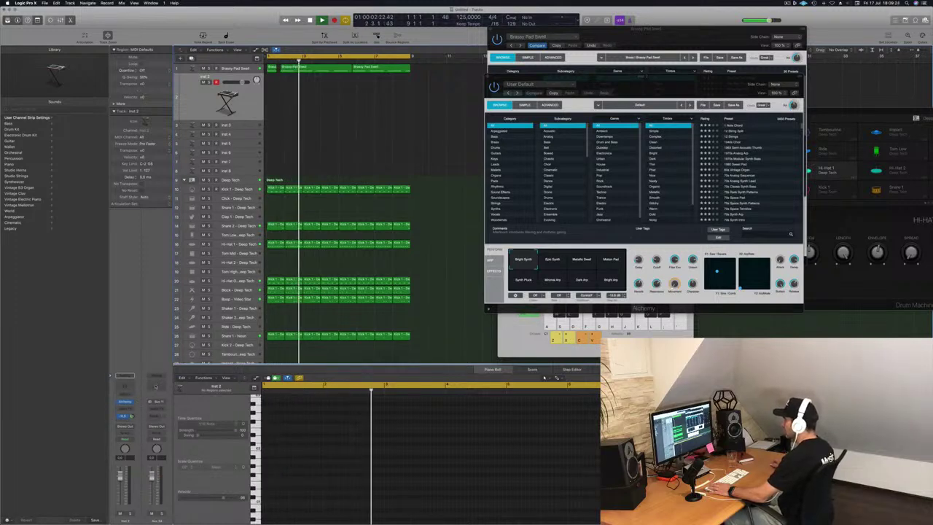
Insert a Channel EQ followed by a ChromaVerb reverb on the Bus 11 aux channel.
left_click(157, 380)
left_click(157, 408)
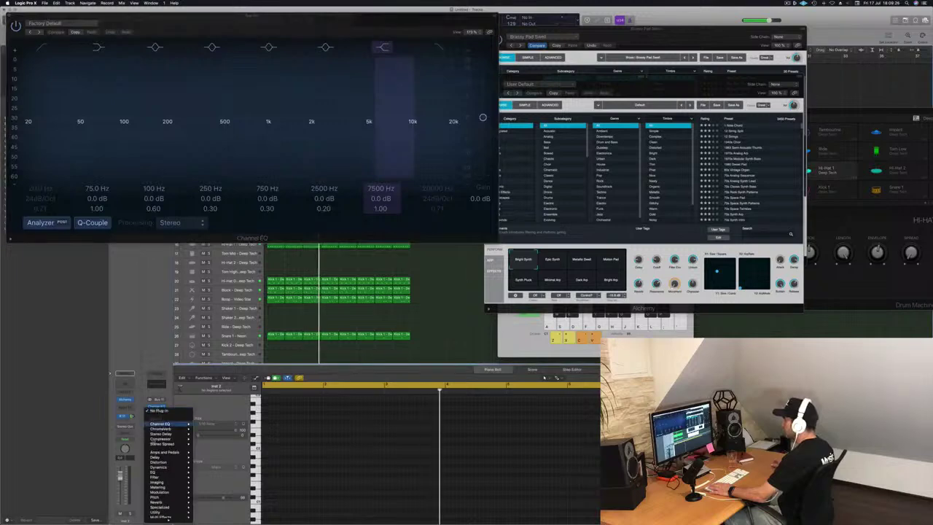
mouse_move(164, 435)
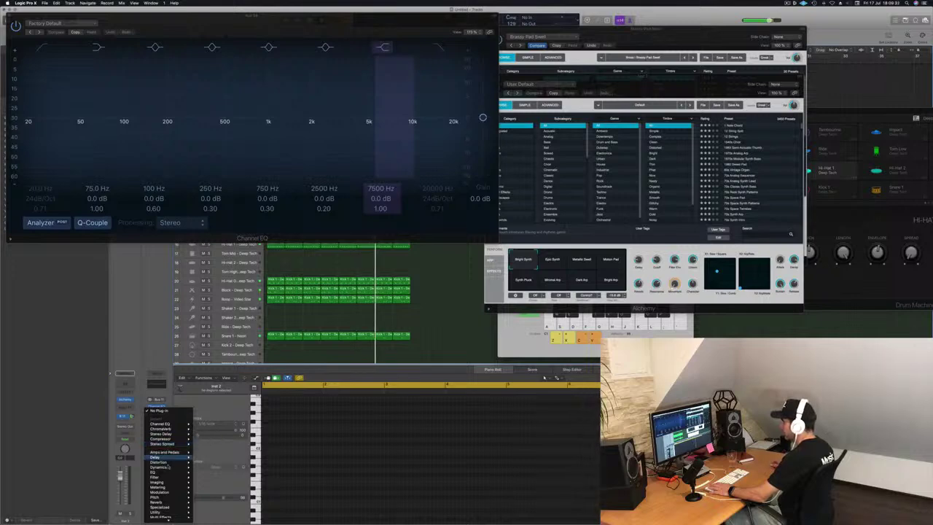
mouse_move(168, 502)
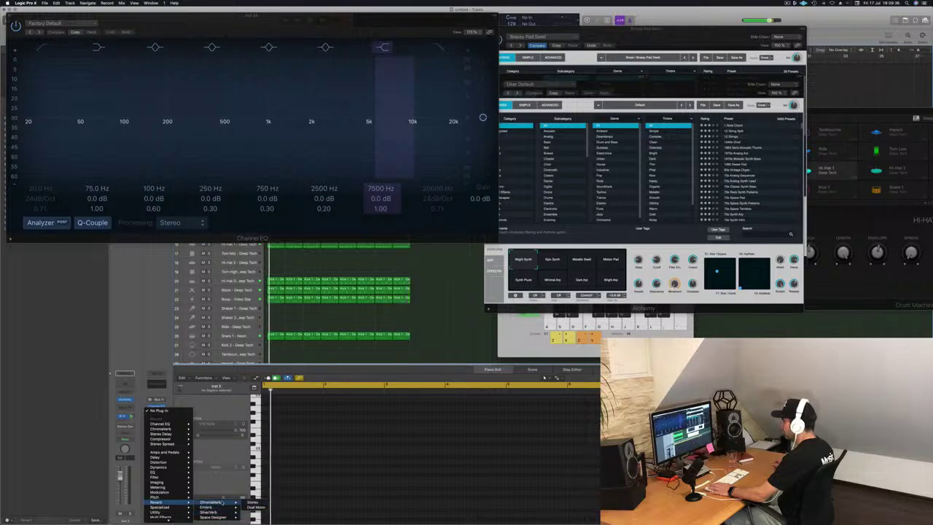
left_click(253, 512)
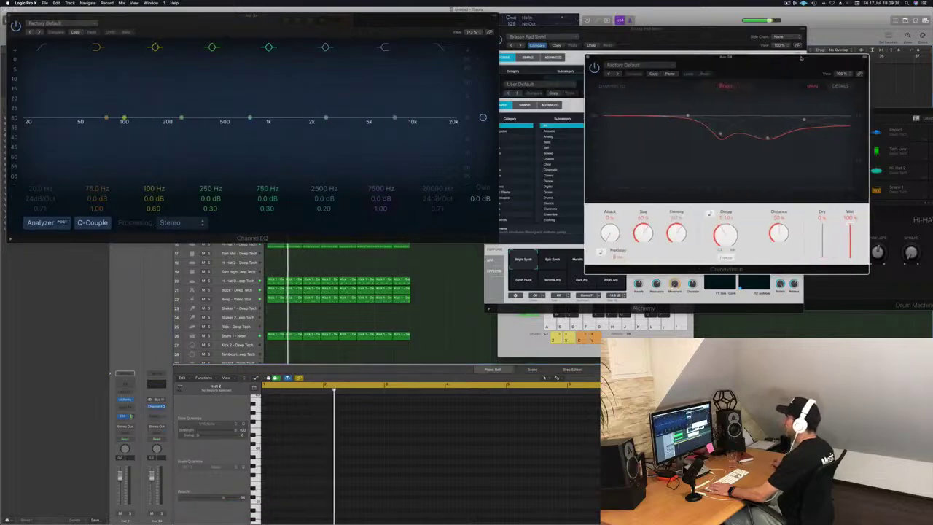
Load the Cave preset from the FX group in ChromaVerb and close the Channel EQ window.
left_click(624, 65)
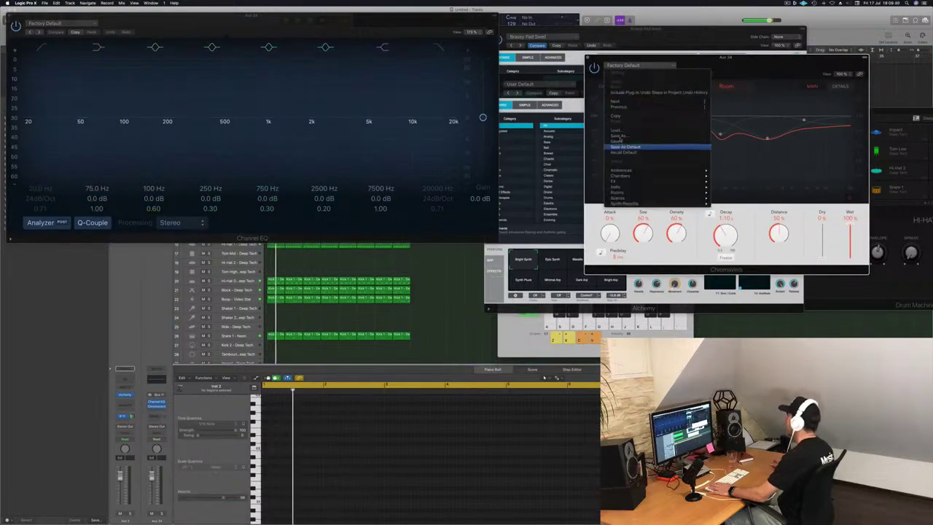
mouse_move(628, 182)
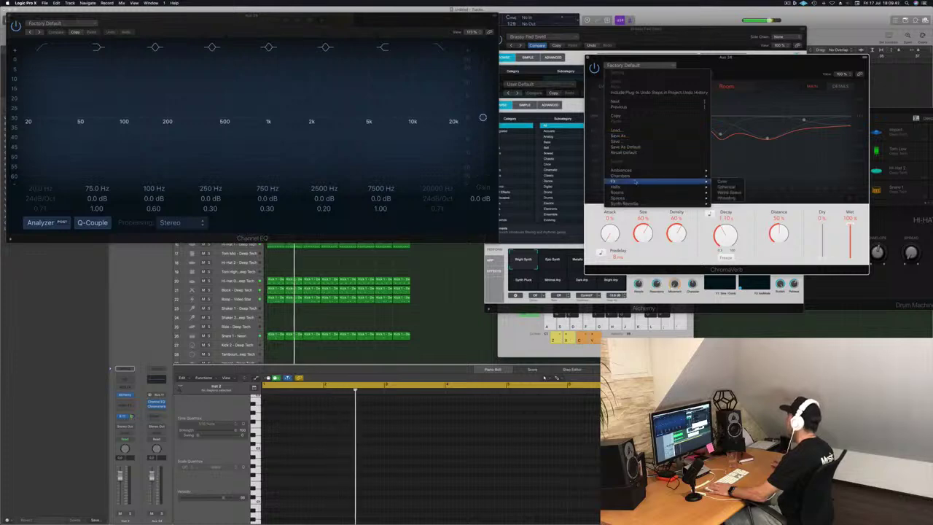
left_click(720, 181)
left_click_drag(387, 15, 573, 68)
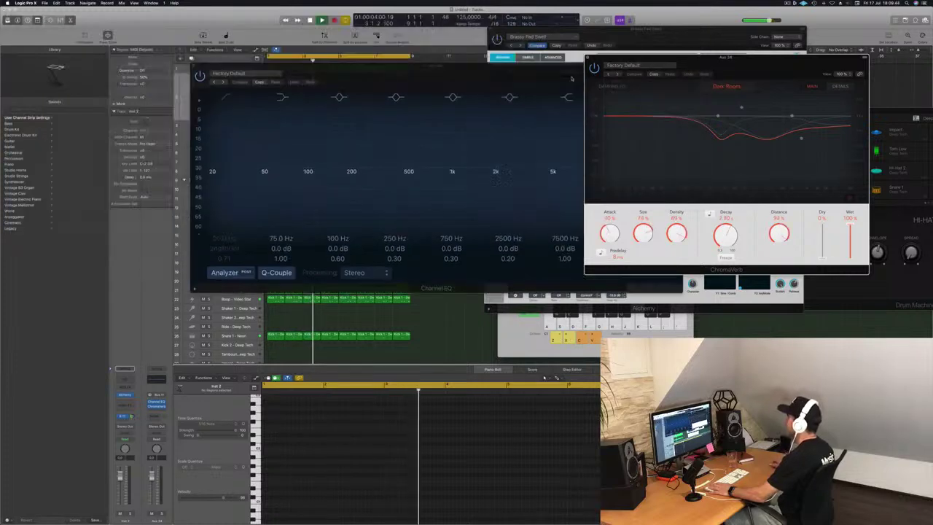
left_click(195, 68)
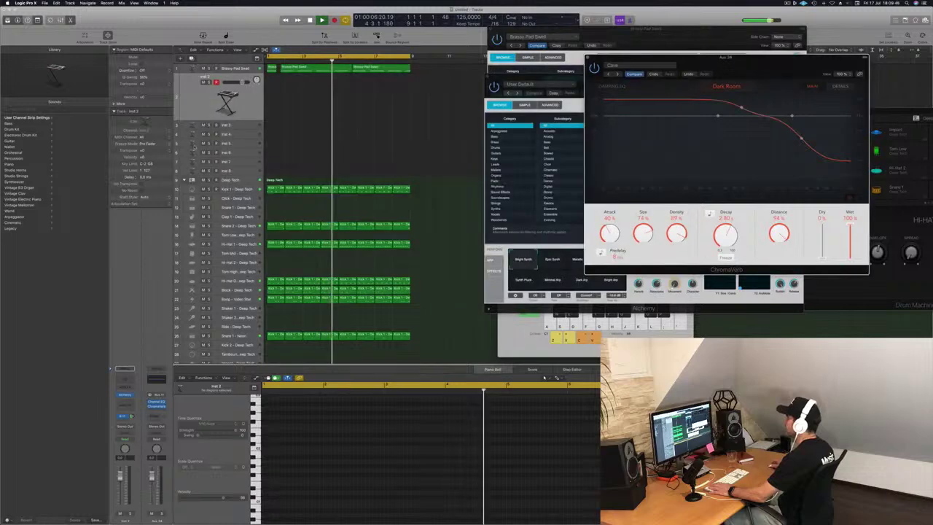
Bring up Alchemy for Inst 2 and load the 80s Pop Electric Piano preset from the Keys category.
left_click_drag(507, 81, 330, 136)
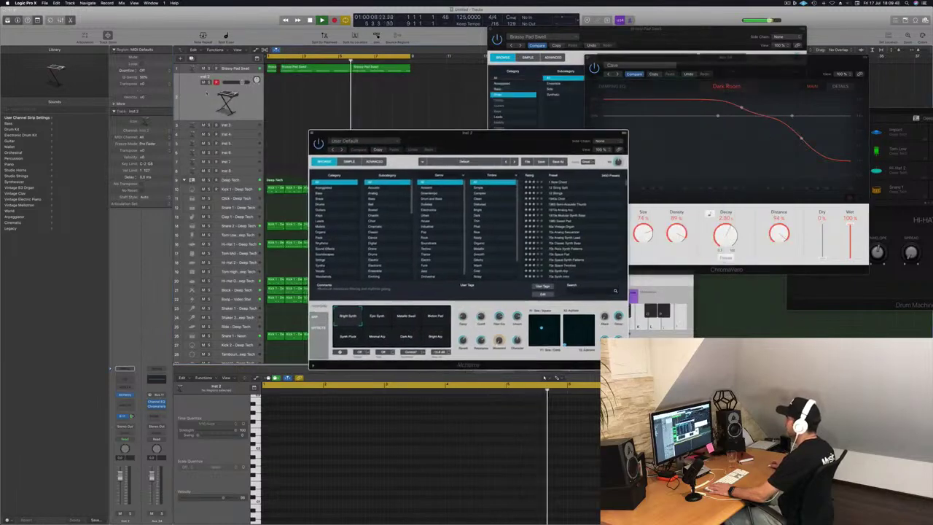
left_click(189, 99)
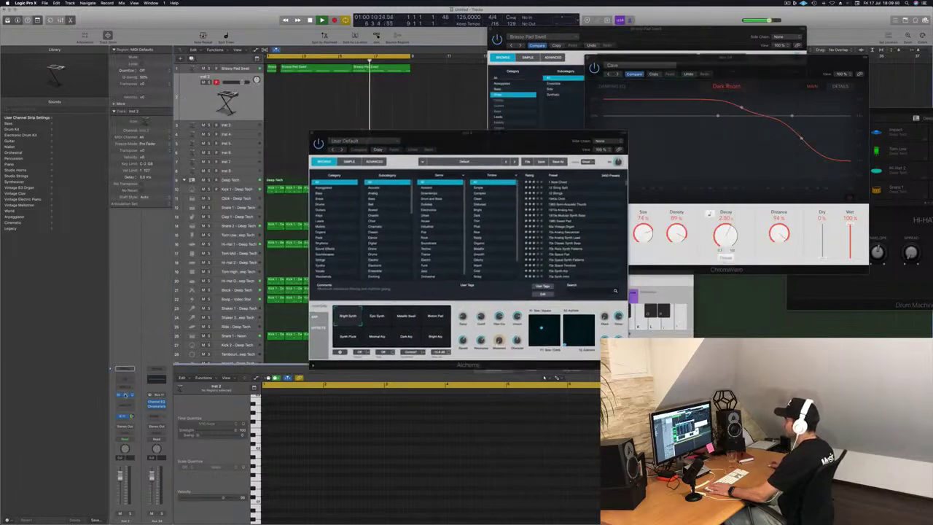
left_click(126, 395)
left_click(125, 395)
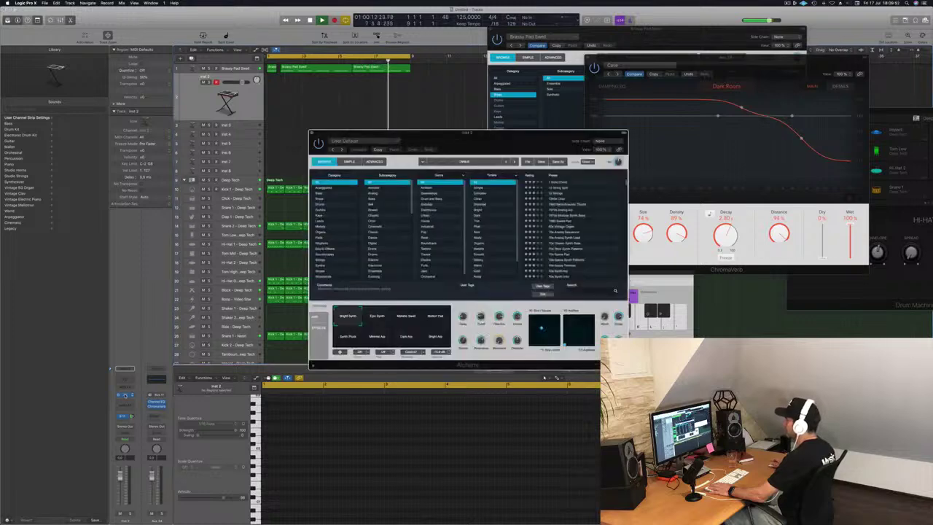
left_click_drag(518, 139, 430, 128)
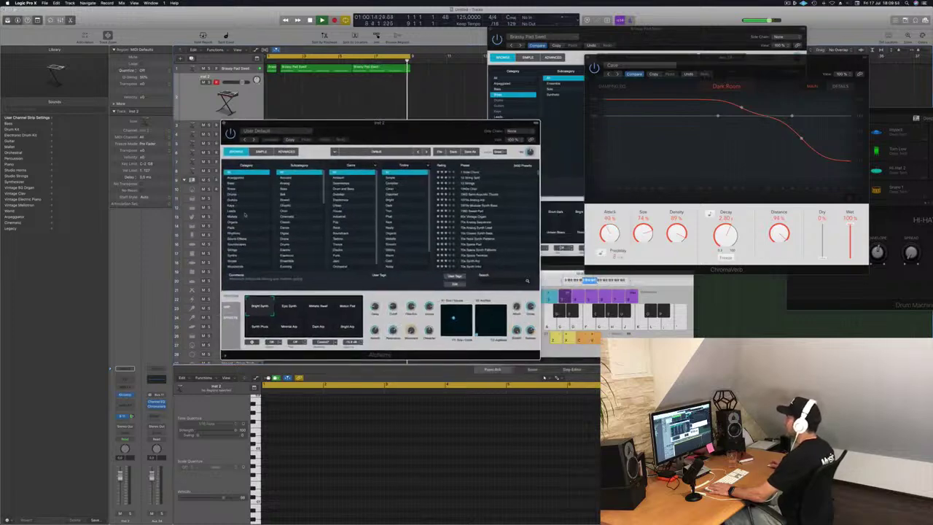
left_click(232, 205)
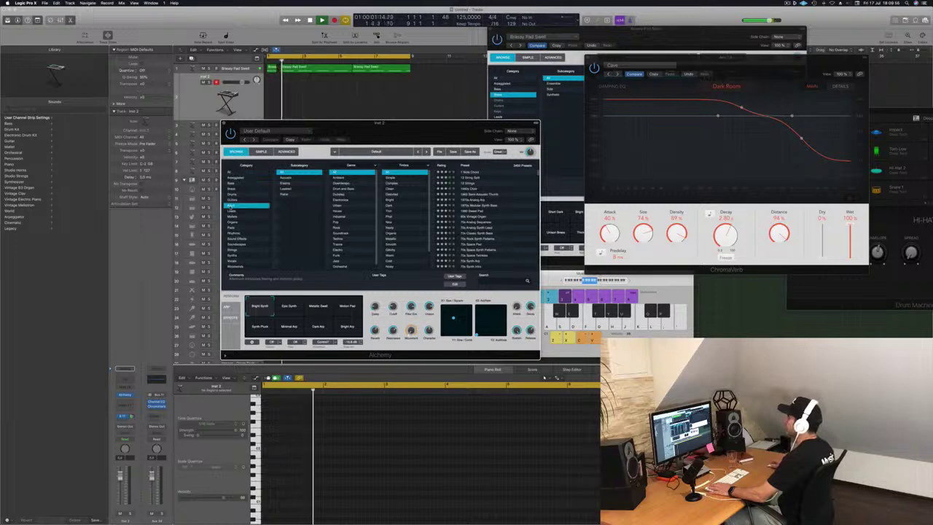
left_click(475, 188)
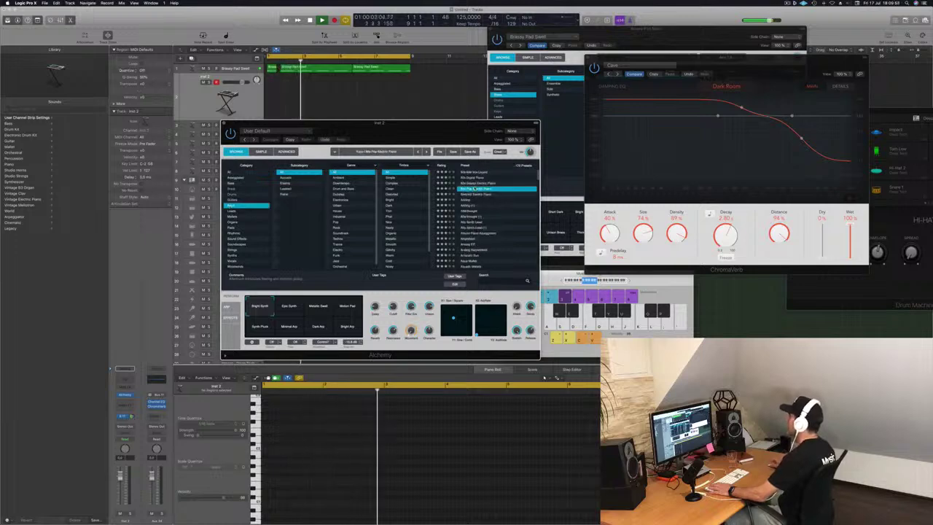
Close the Brassy Pad Swell instrument window and rearrange the electric piano, ChromaVerb and Musical Typing windows for easy access.
left_click_drag(430, 134, 470, 143)
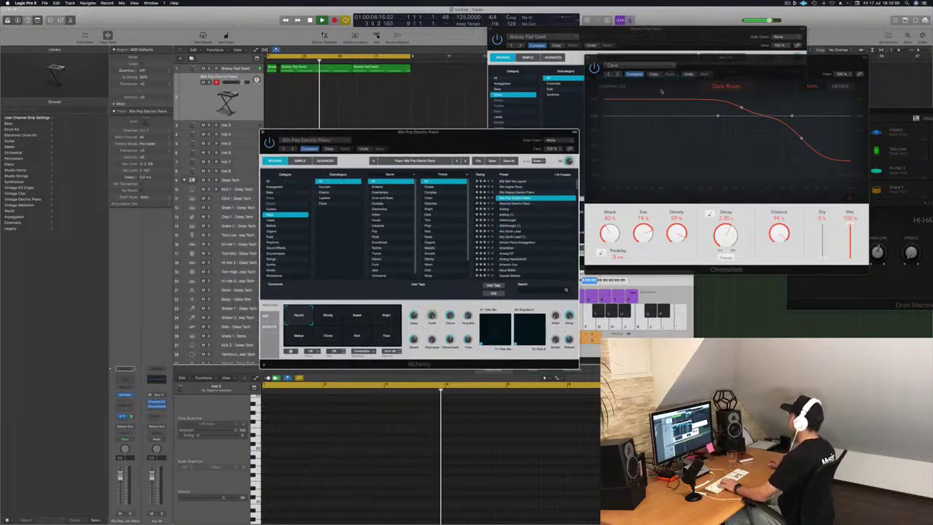
left_click_drag(614, 30, 646, 38)
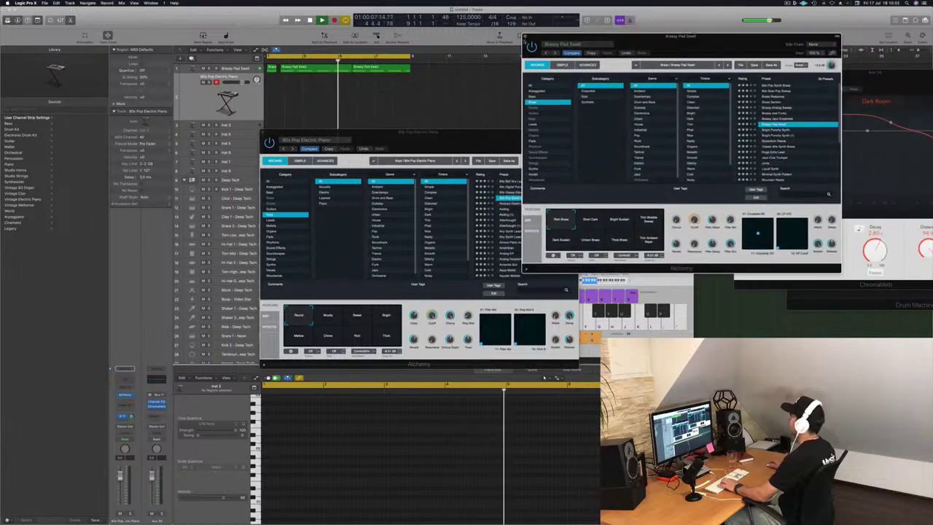
left_click(525, 36)
left_click_drag(642, 278, 734, 177)
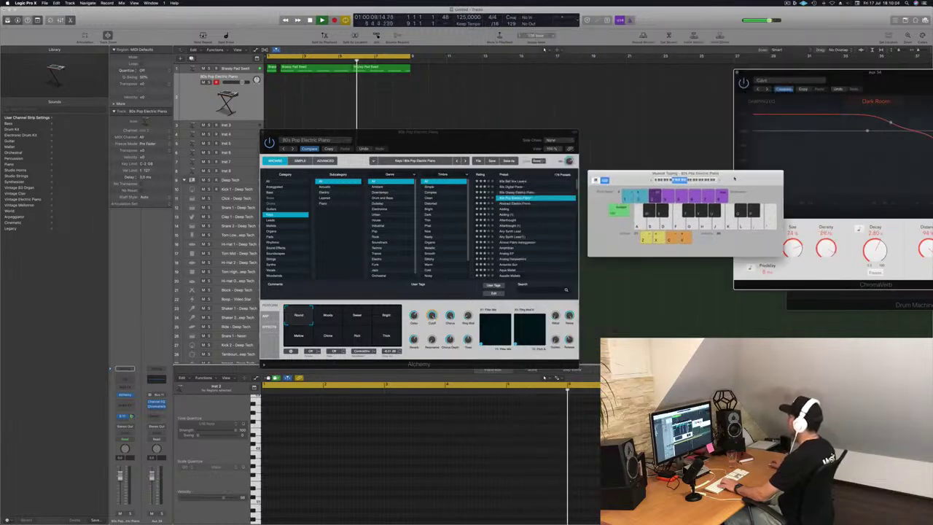
left_click(461, 143)
left_click_drag(461, 143, 490, 138)
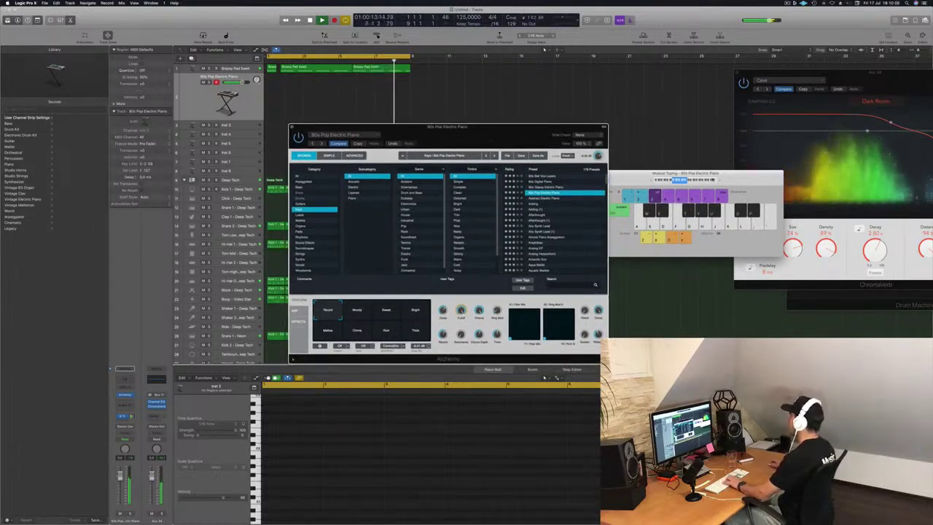
Raise the Musical Typing keyboard's octave range and try out a melody on the electric piano over the loop.
left_click(720, 181)
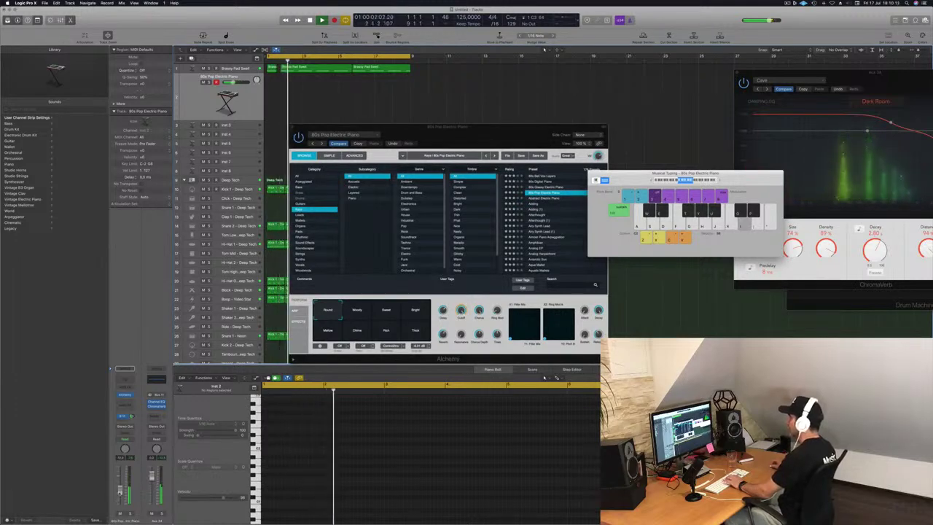
key("apostrophe")
key("semicolon")
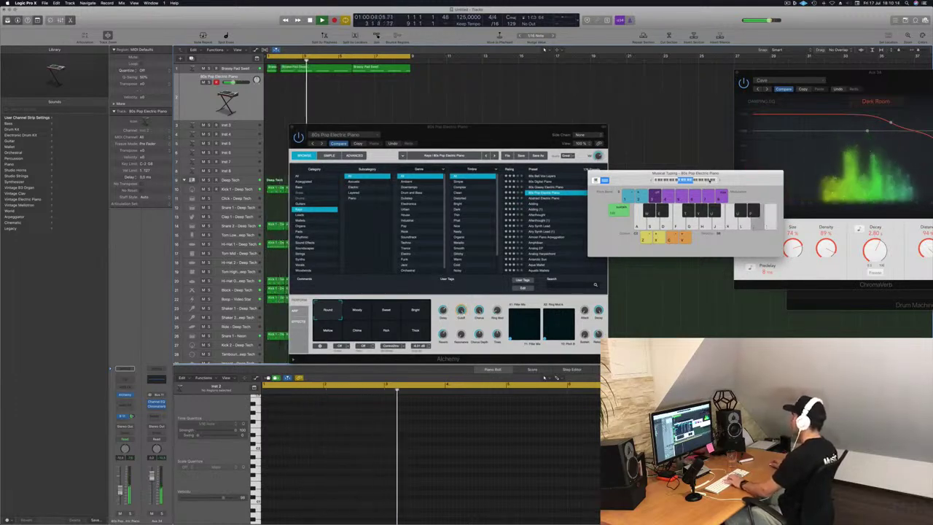
left_click(719, 181)
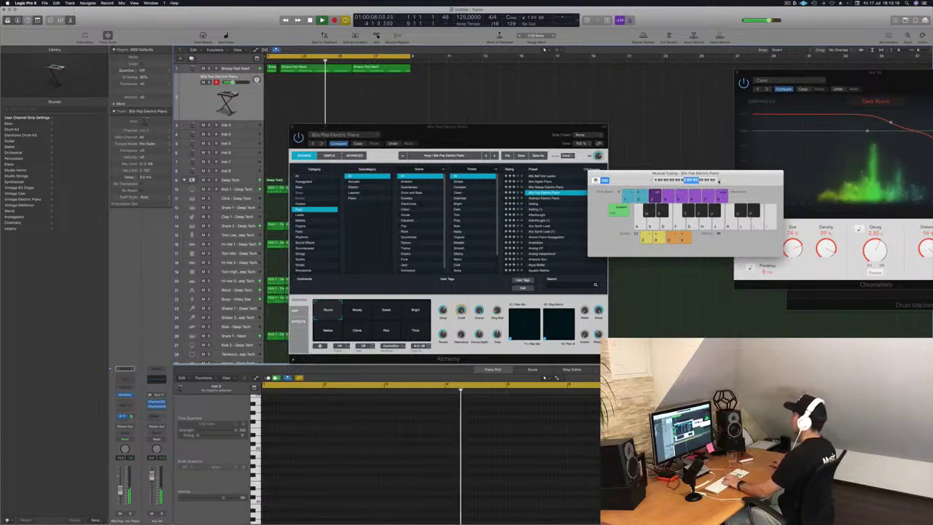
key("h")
key("g")
key("f")
key("g")
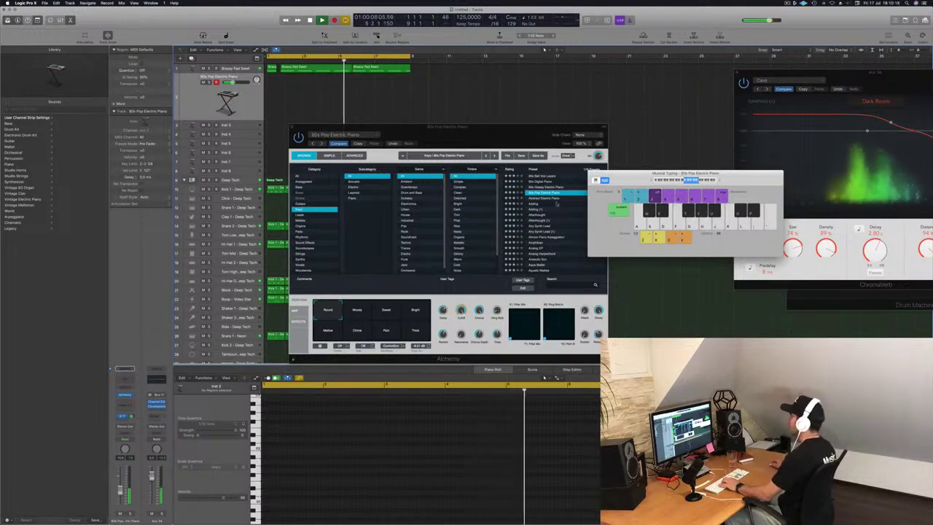
Audition the Keys presets Abstract Electric Piano, Adding, Adding (1) and Afterthought in Alchemy over the loop.
left_click(558, 204)
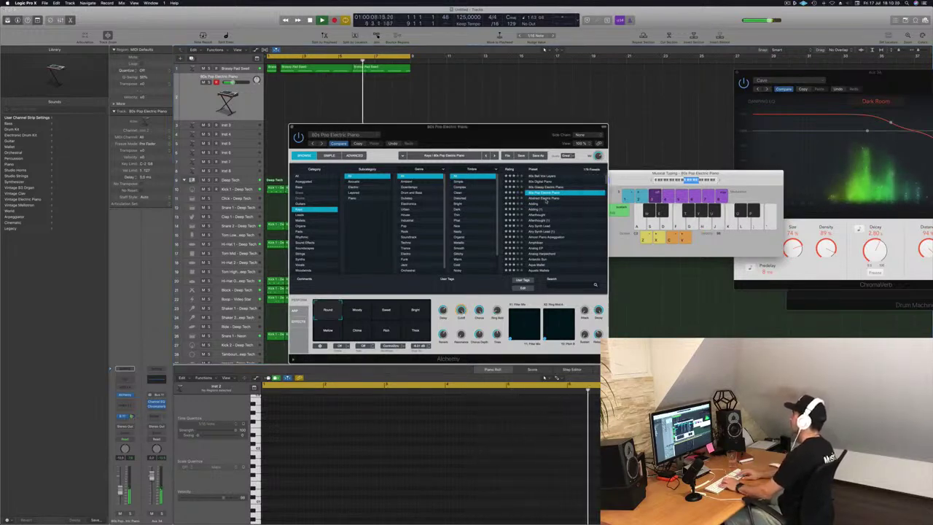
left_click(545, 200)
key("j")
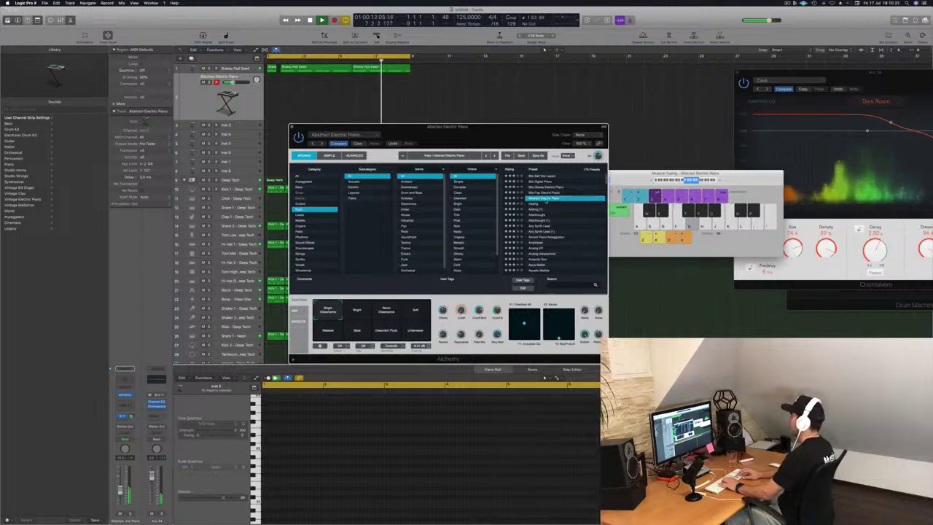
key("Down")
key("j")
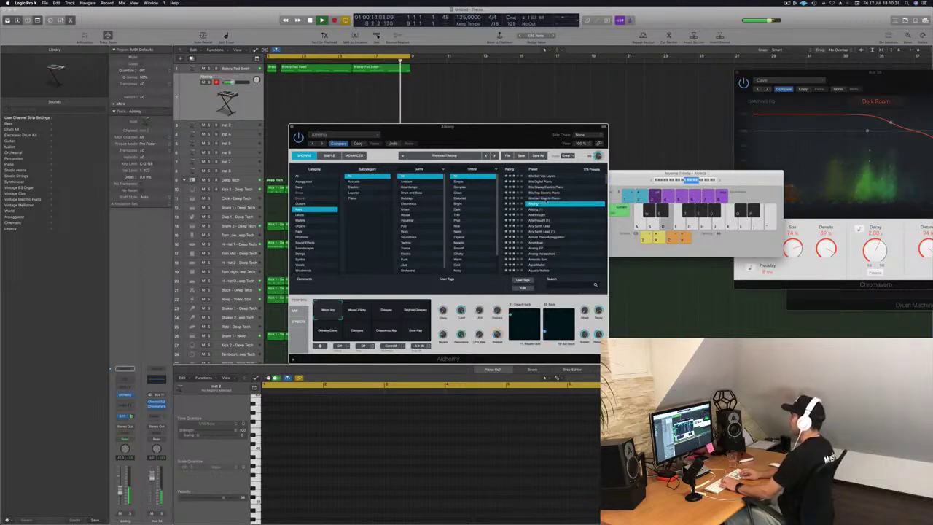
key("Down")
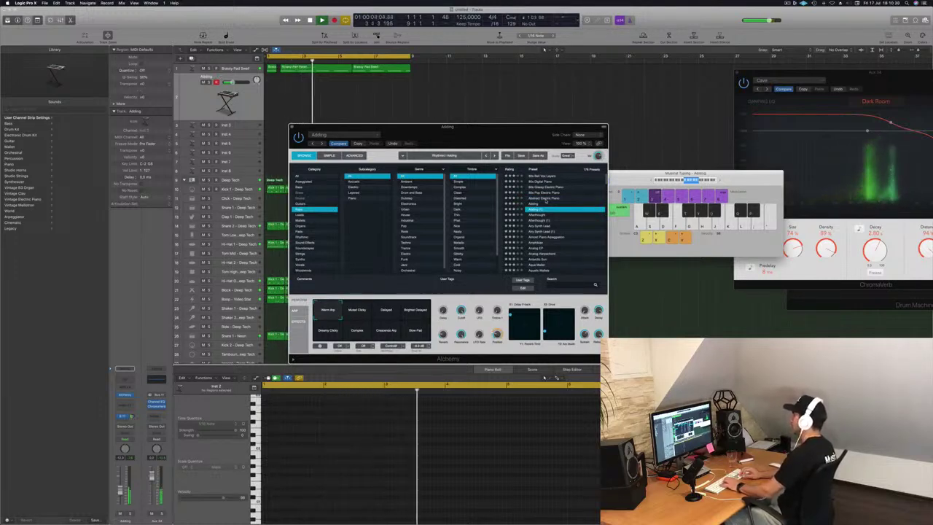
key("Down")
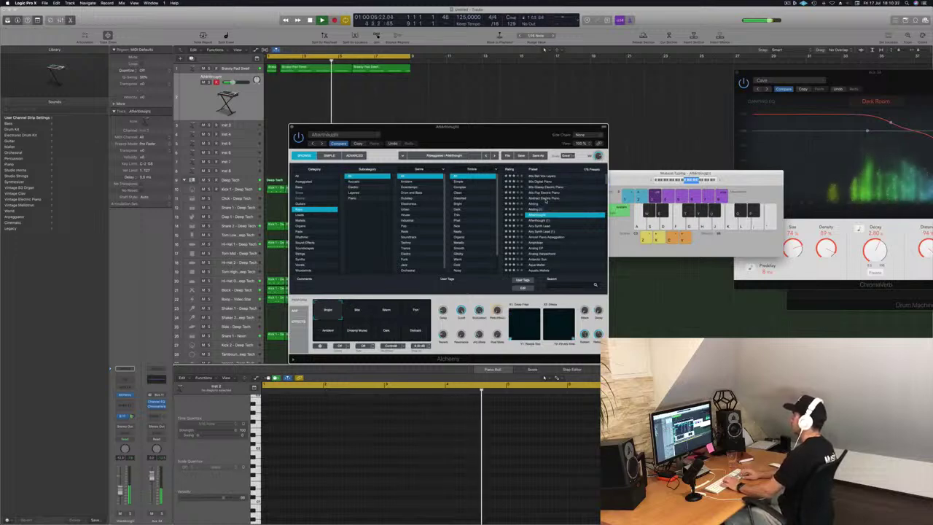
Try the Warm, Thin, Dark and Dreamy Muted performance snapshots of the Afterthought preset while playing notes.
left_click(387, 309)
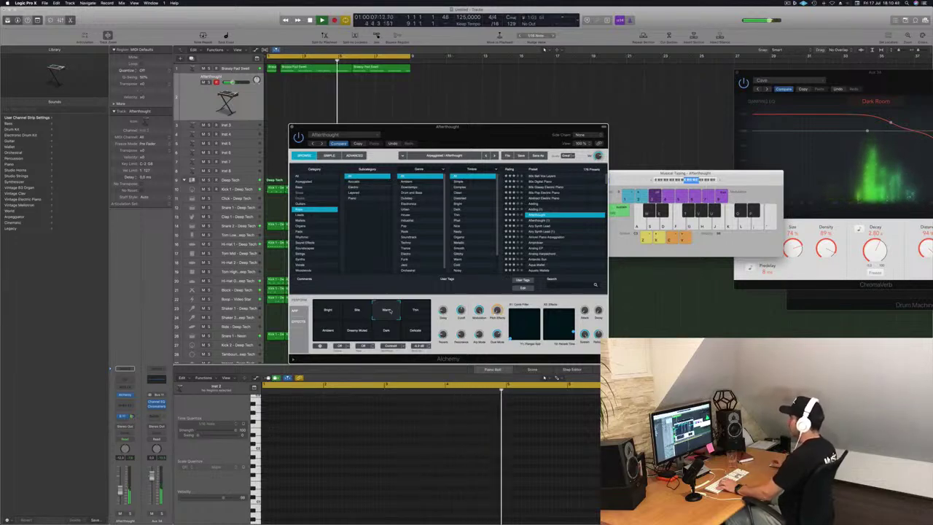
left_click(416, 312)
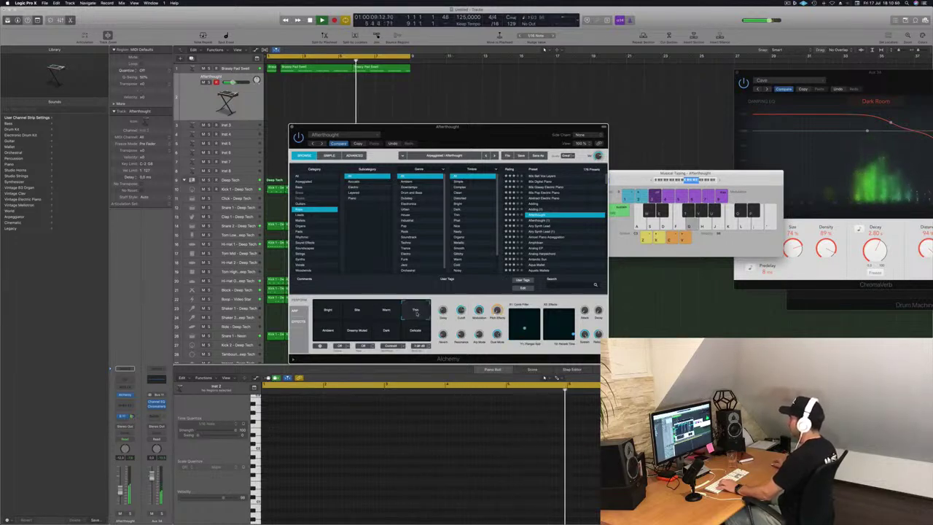
left_click(360, 332)
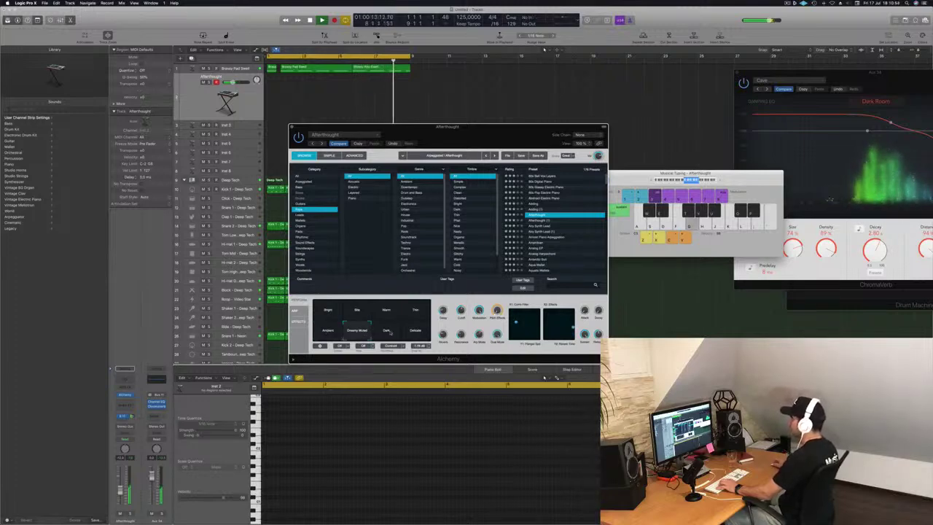
left_click(384, 331)
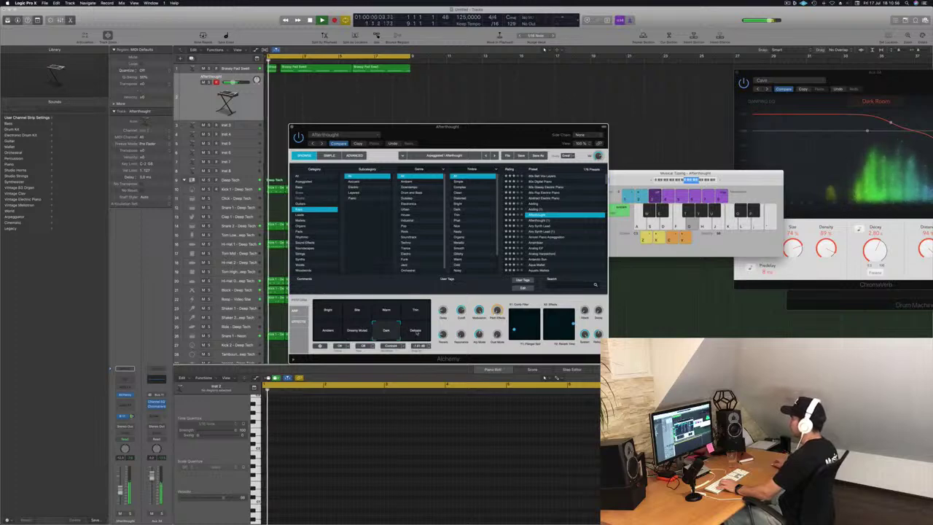
left_click(356, 332)
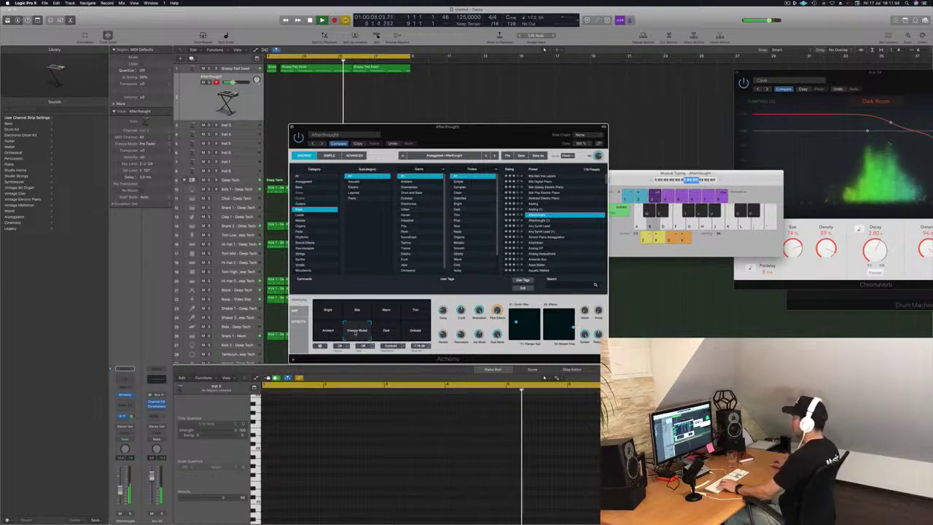
key("g")
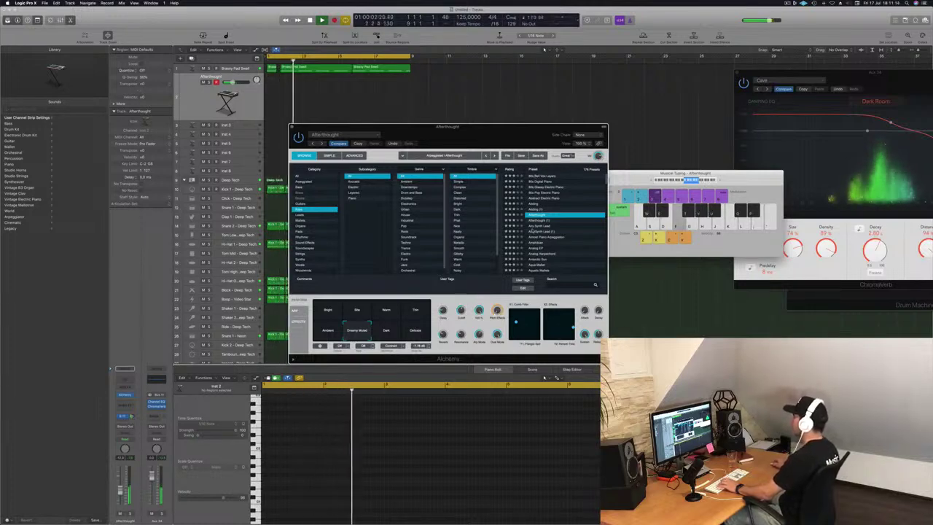
Audition Afterthought (1) with its Warm snapshot, followed by the Airy Synth Lead and Almost Piano Arpeggiation presets.
left_click(539, 220)
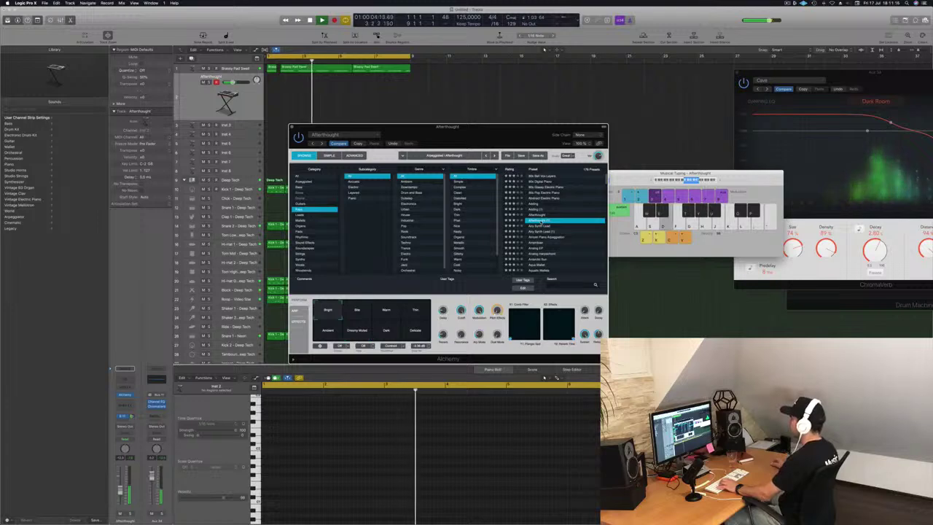
left_click(387, 312)
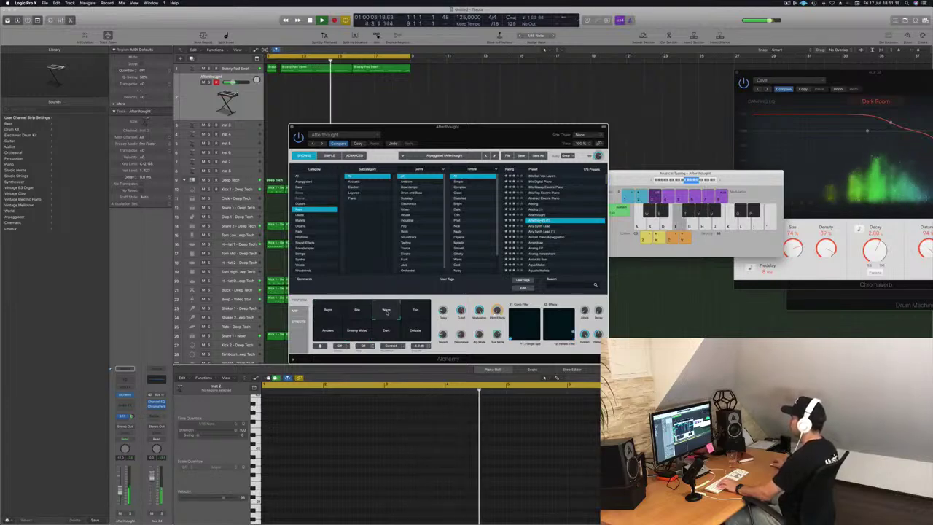
left_click(542, 227)
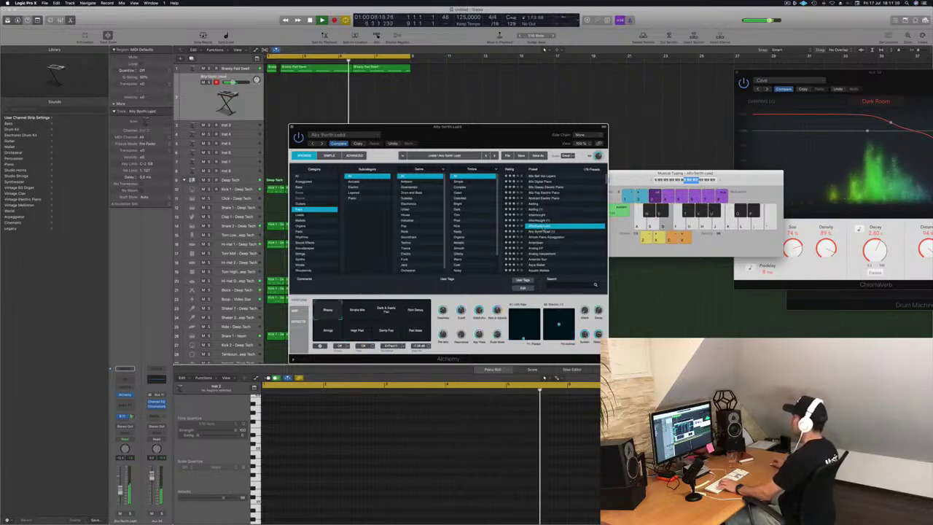
left_click(543, 237)
scroll(551, 221, "down", 5)
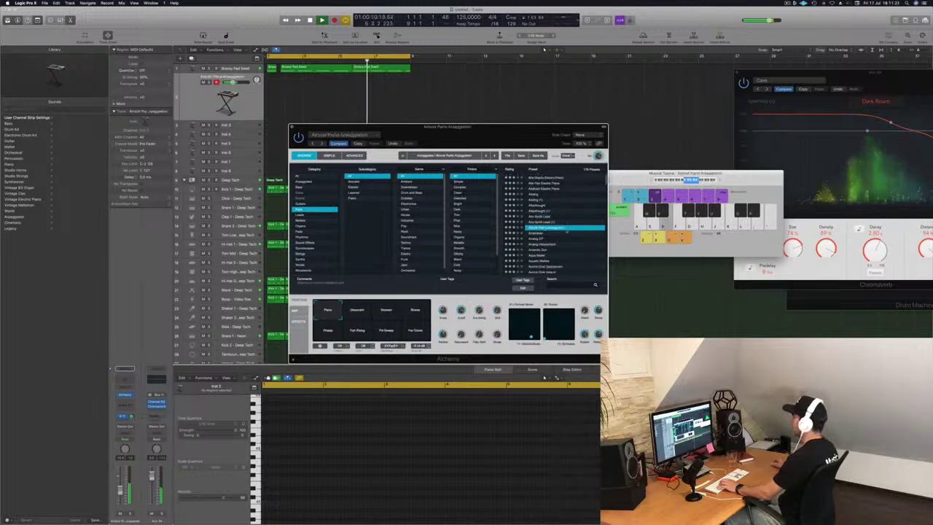
Audition the Keys presets from Bell Like Vox Vibes onward with test notes and load Chillwave Vibes.
scroll(547, 216, "down", 2)
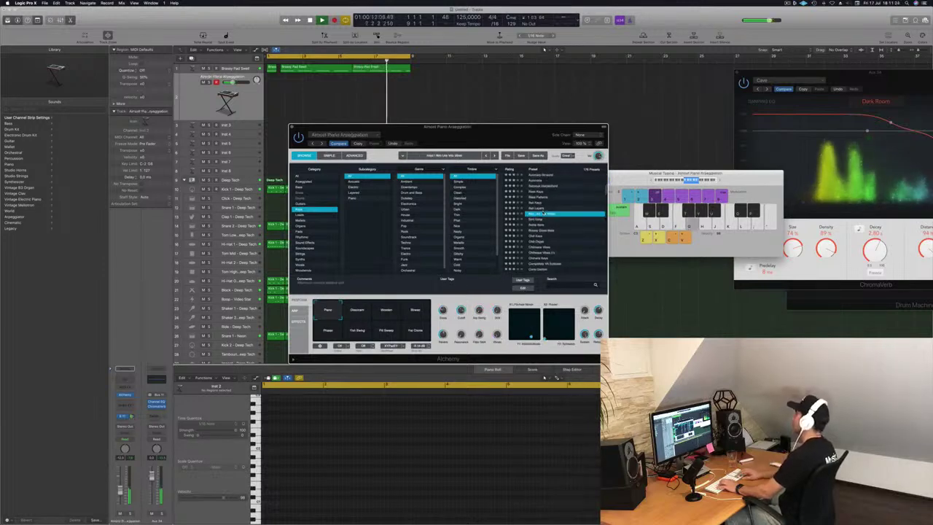
key("Down")
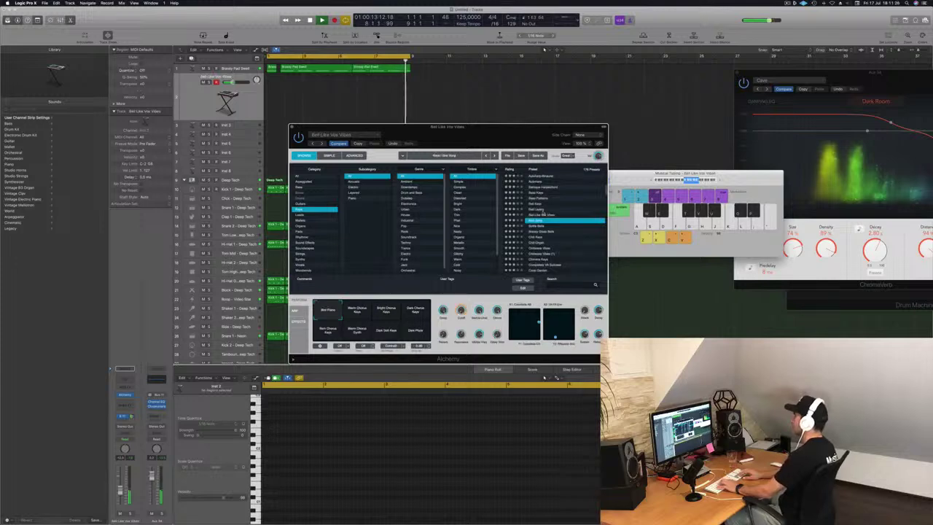
key("Down")
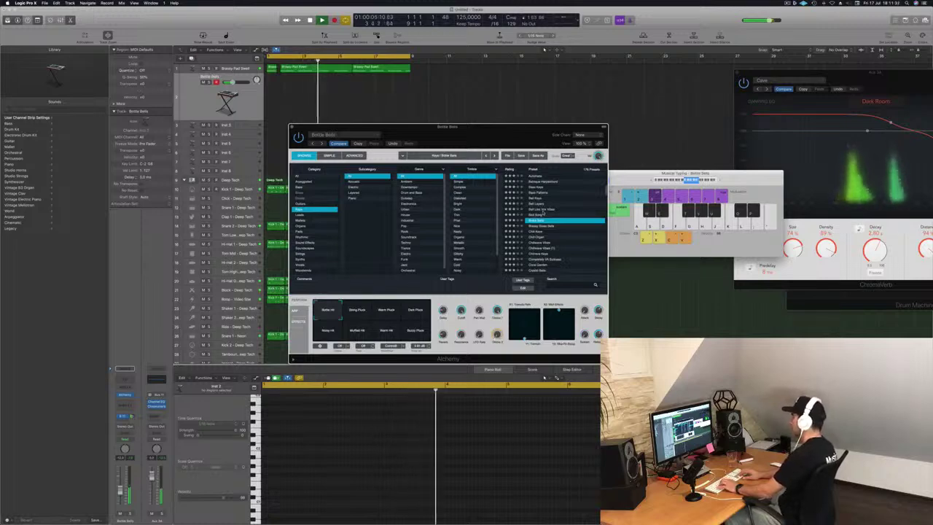
key("Down")
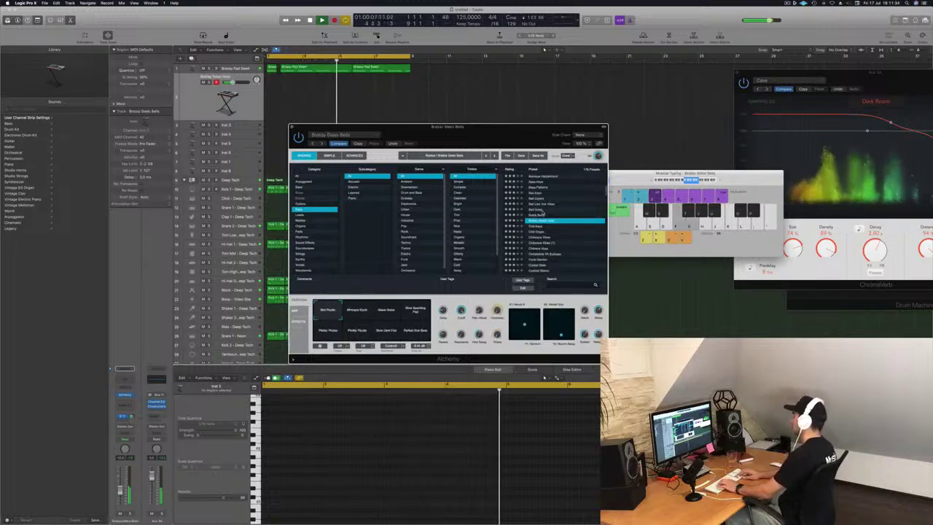
key("Down")
key("Down")
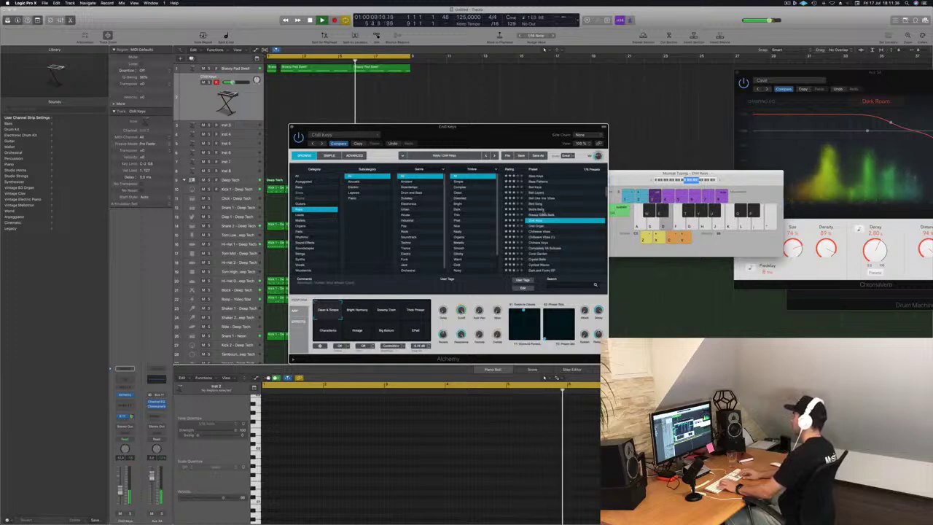
key("f")
key("Down")
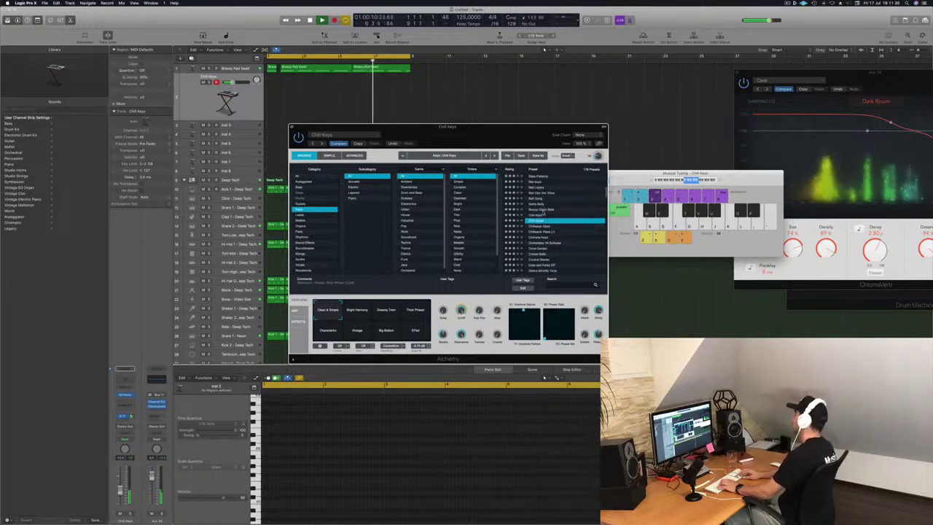
key("Down")
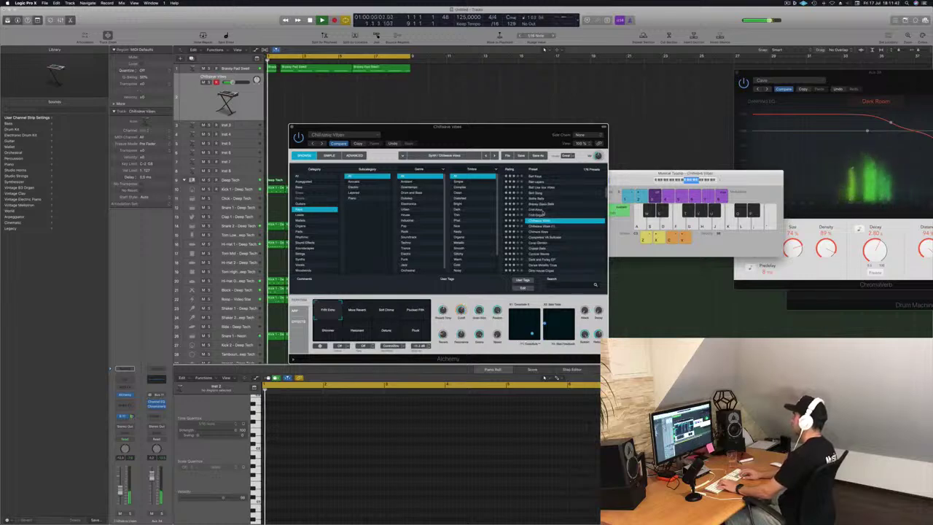
key("s")
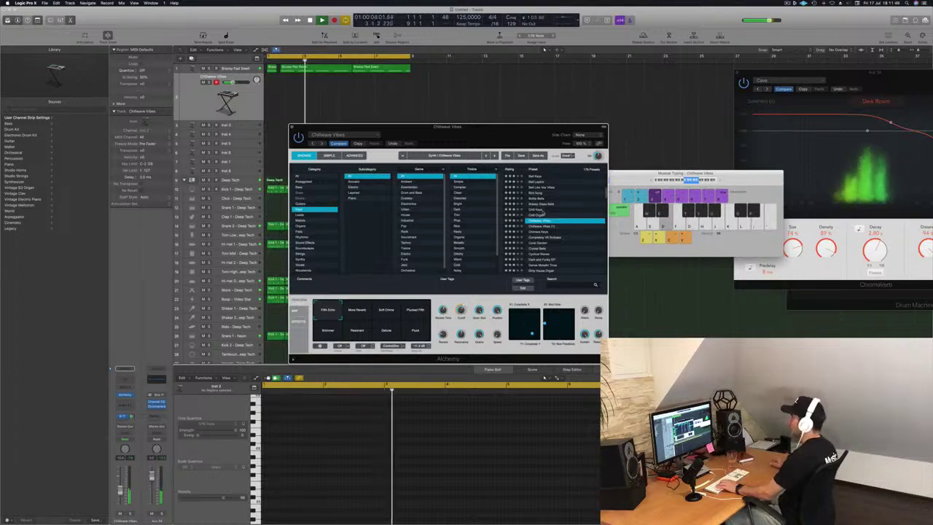
Try the Soft Chime, Shimmer and neighbouring snapshots of Chillwave Vibes and raise the track's volume fader.
left_click(384, 312)
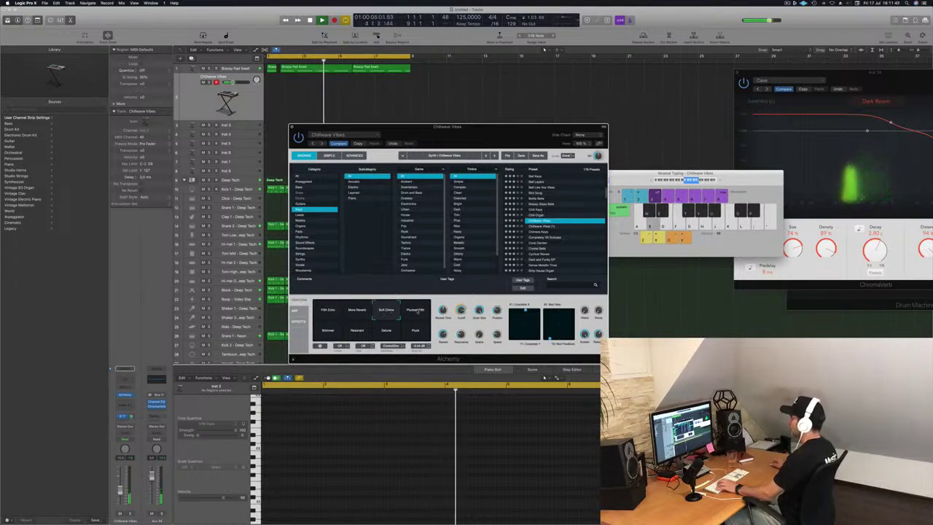
left_click(415, 311)
left_click_drag(121, 490, 120, 484)
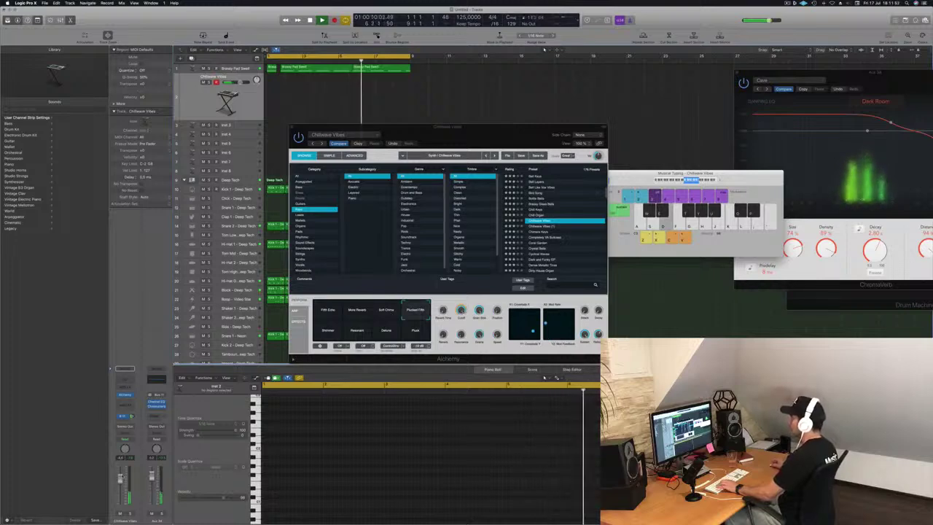
left_click(387, 311)
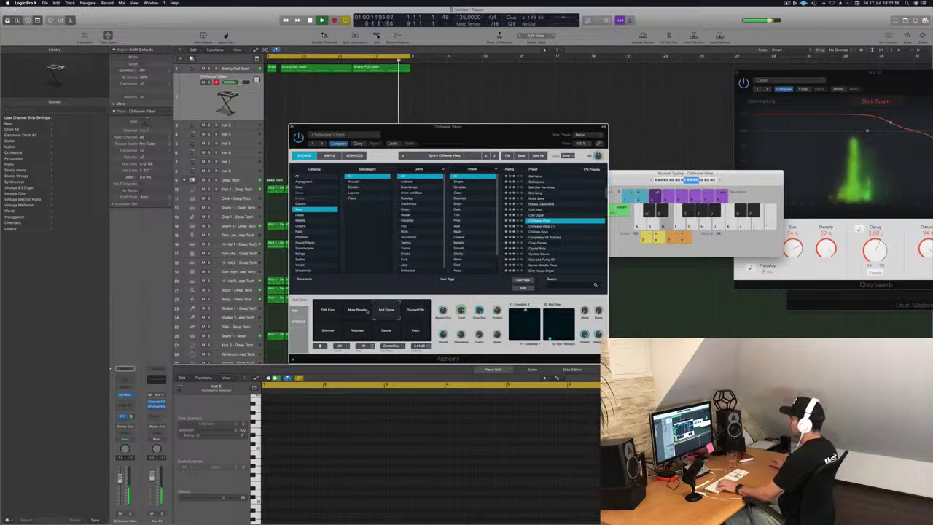
left_click(356, 313)
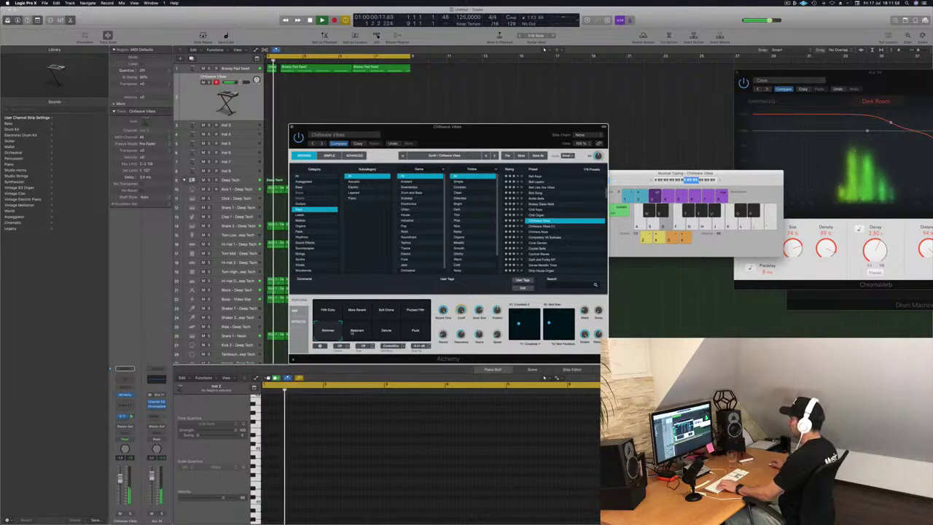
Compare the Resonant, Detune and Pluck snapshots of Chillwave Vibes and settle on Resonant.
left_click(358, 330)
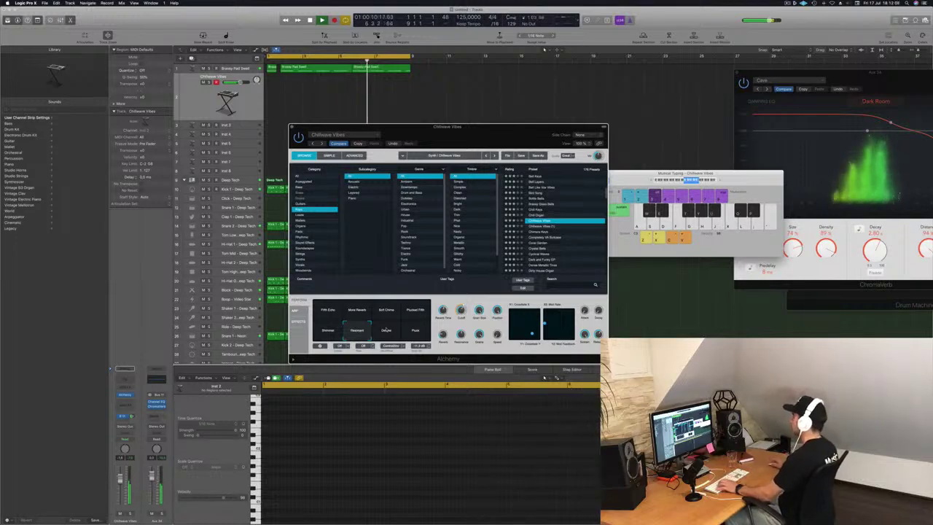
left_click(386, 330)
left_click(413, 333)
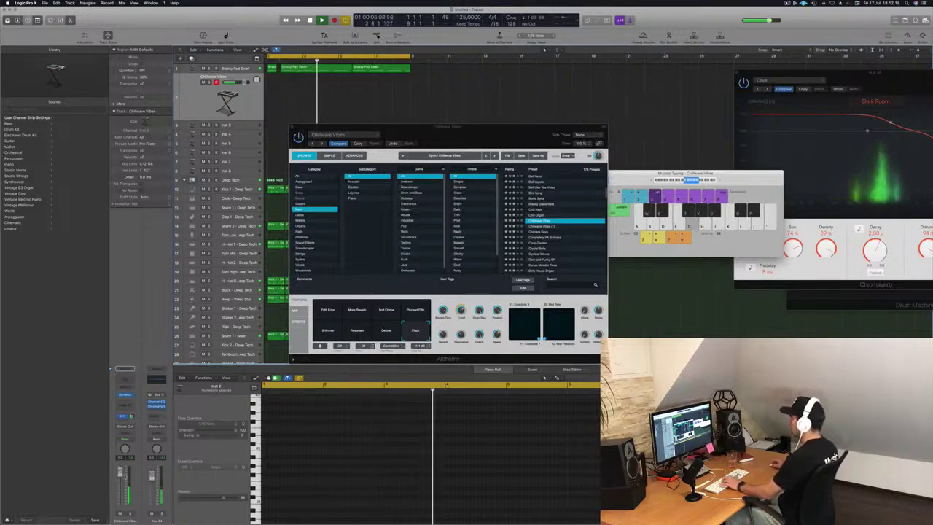
left_click(355, 332)
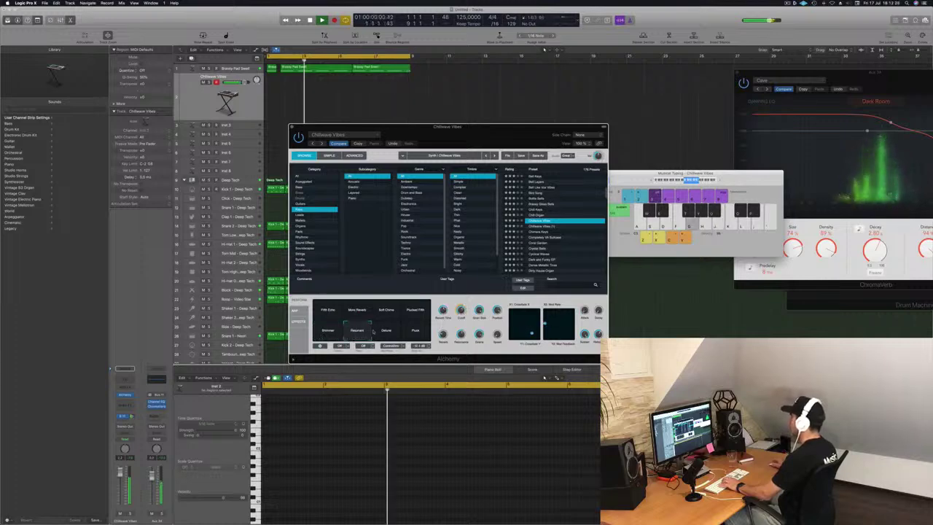
Lower the Musical Typing range, record a Chillwave Vibes melody across the eight-bar cycle, and play the take back.
left_click(681, 181)
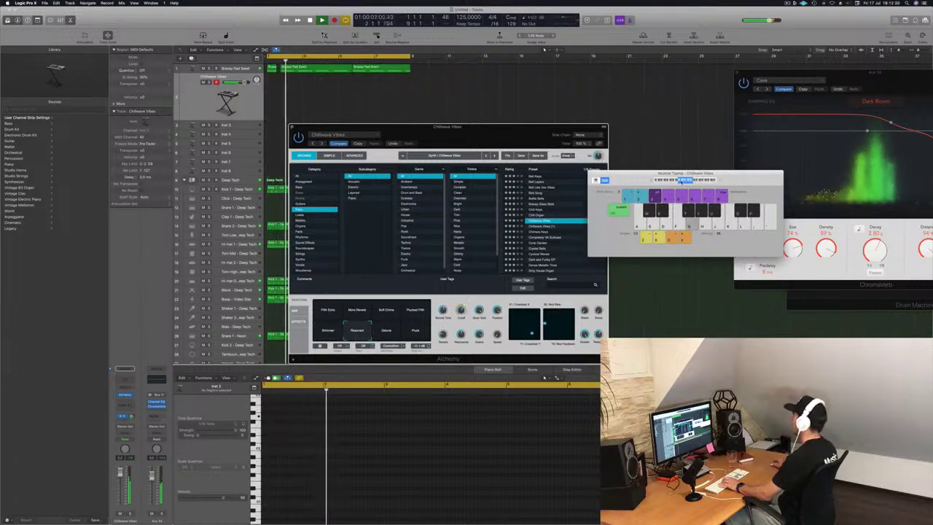
left_click_drag(735, 176, 677, 169)
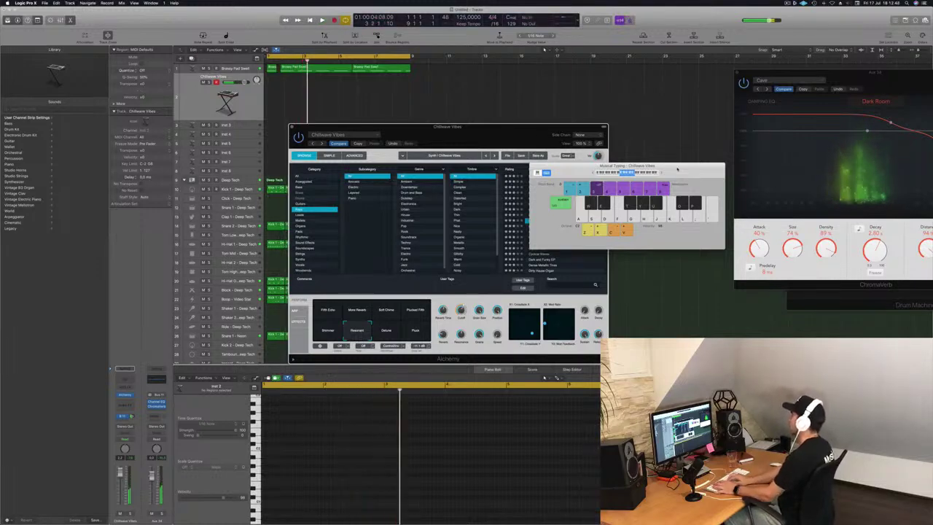
key("r")
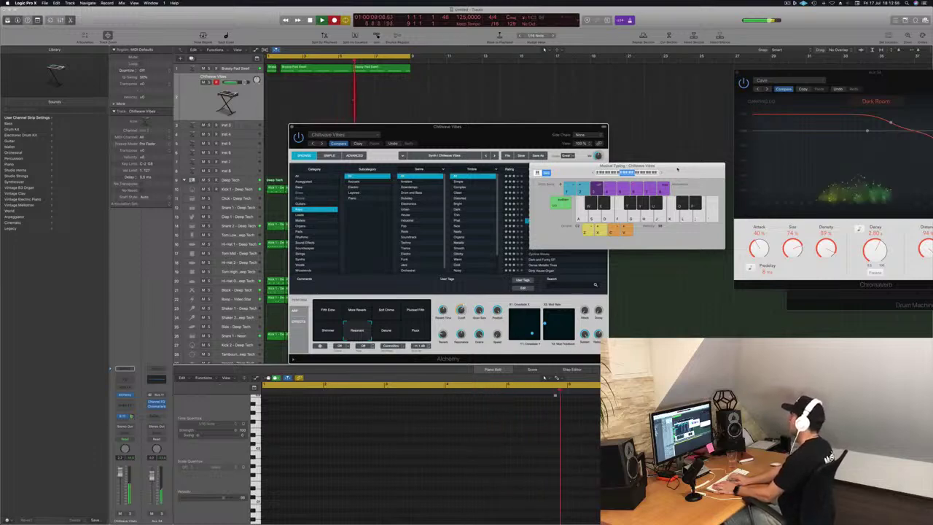
key("k")
key("semicolon")
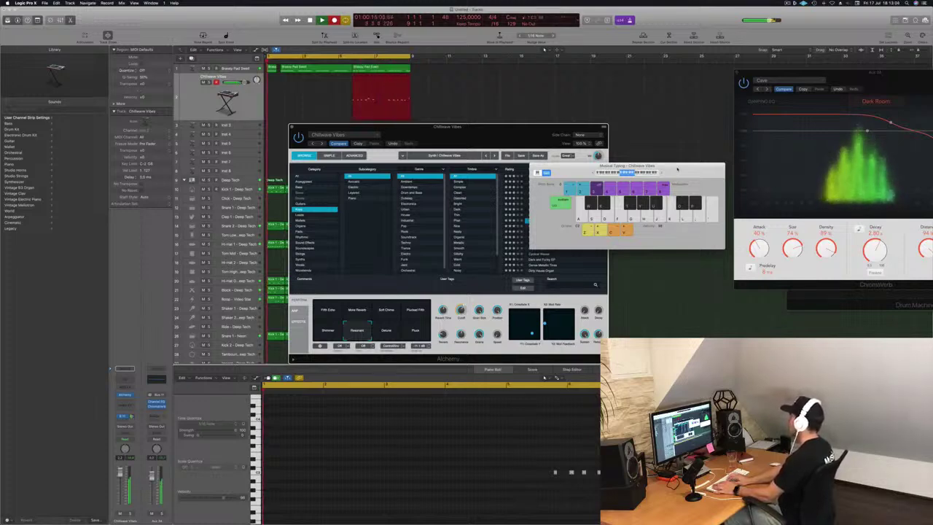
key("space")
key("k")
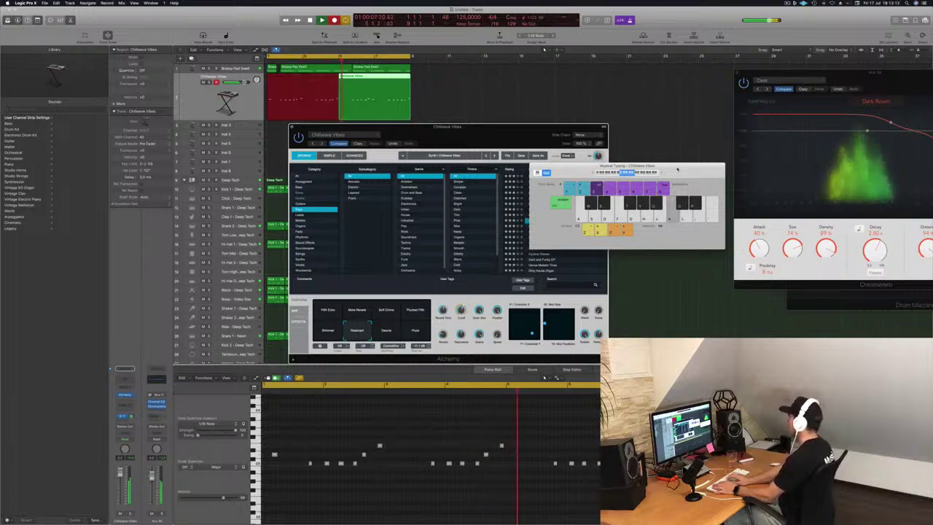
key("space")
key("space")
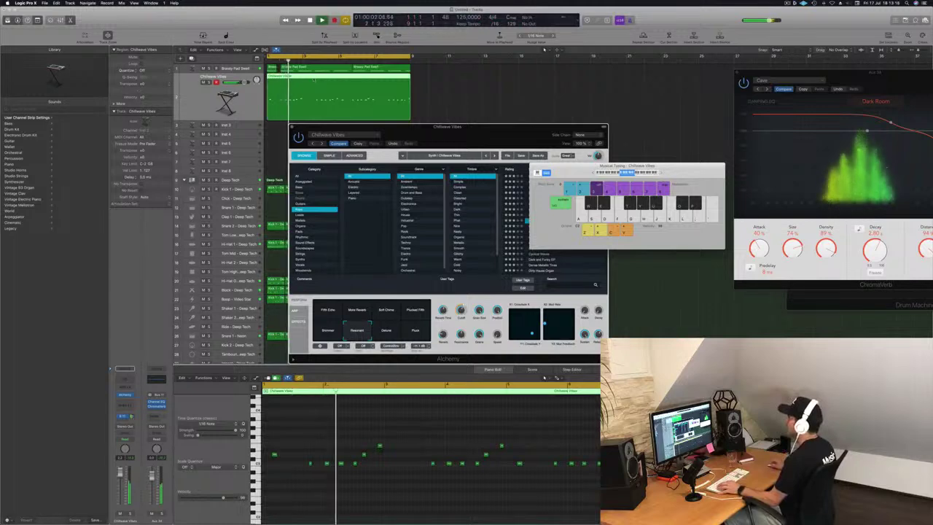
key("space")
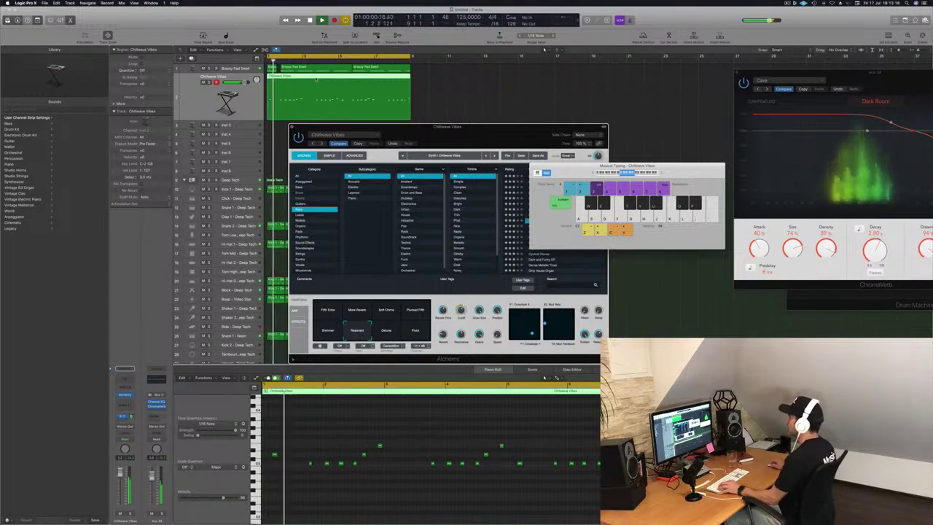
Split the recorded Chillwave Vibes region where the cleaner phrase begins and delete the part before it.
left_click(316, 79)
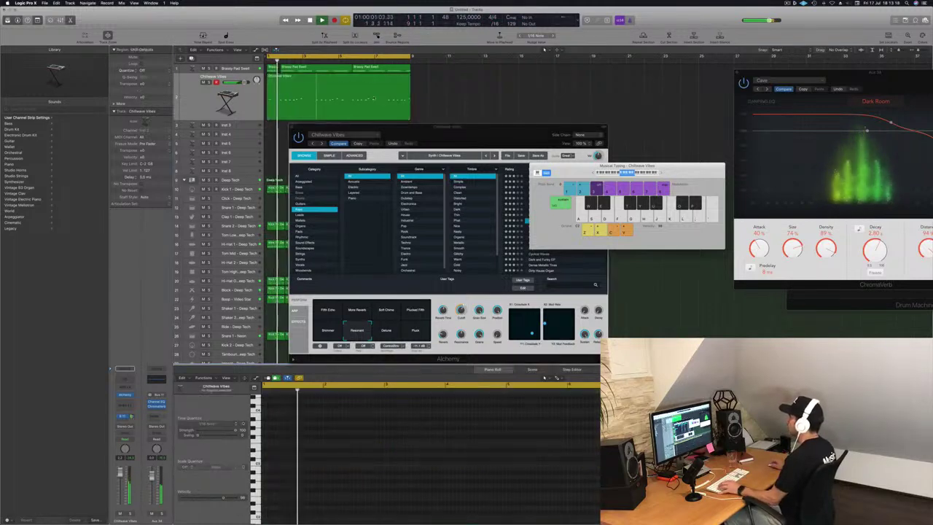
left_click(315, 84)
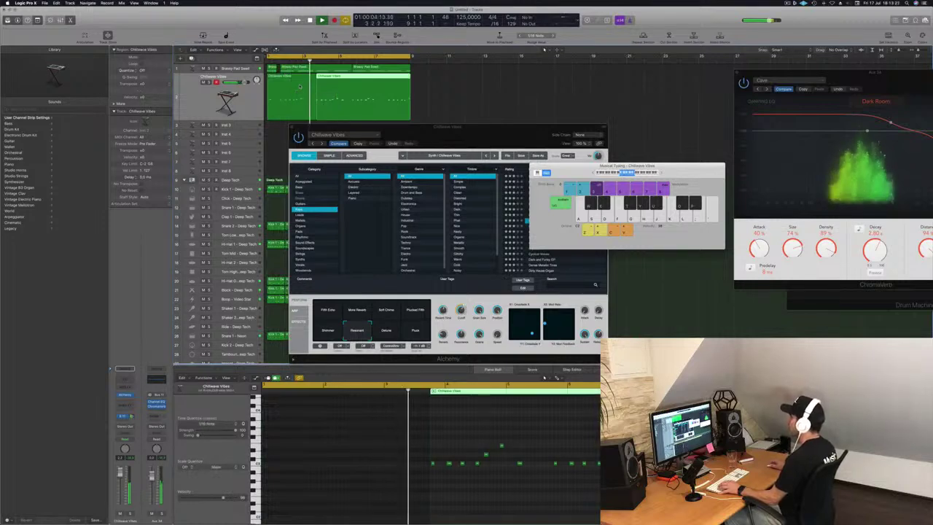
left_click(299, 86)
key("Delete")
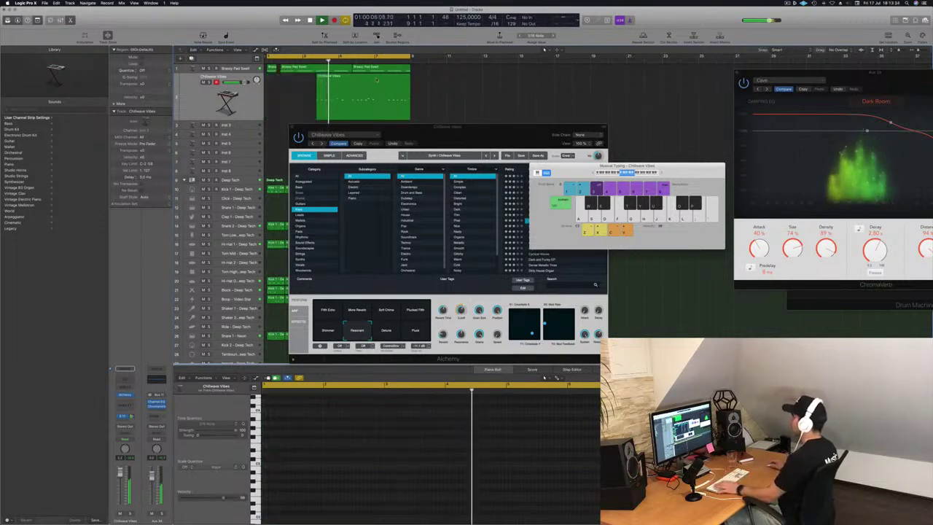
Split the remaining Chillwave Vibes region after its first phrase and delete everything following that phrase.
left_click(377, 80)
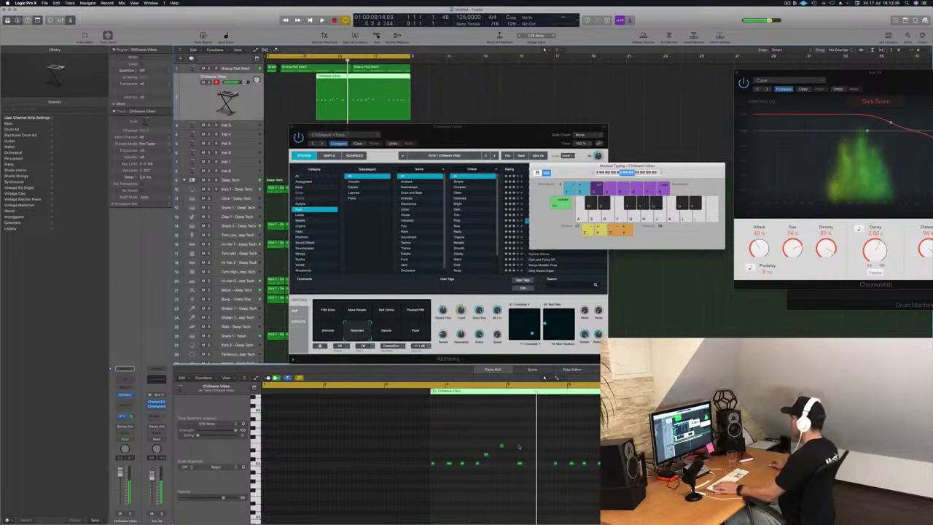
key("Return")
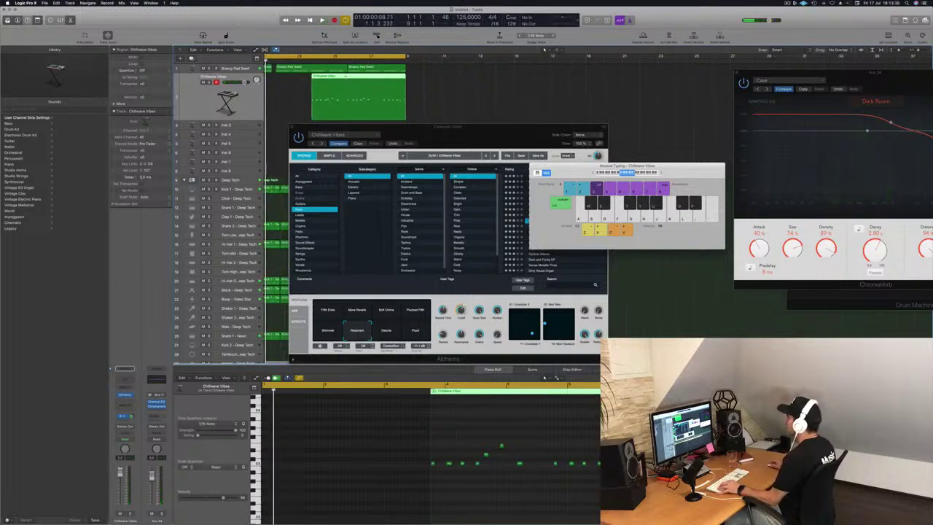
double_click(347, 76, "super")
left_click(358, 85)
key("Delete")
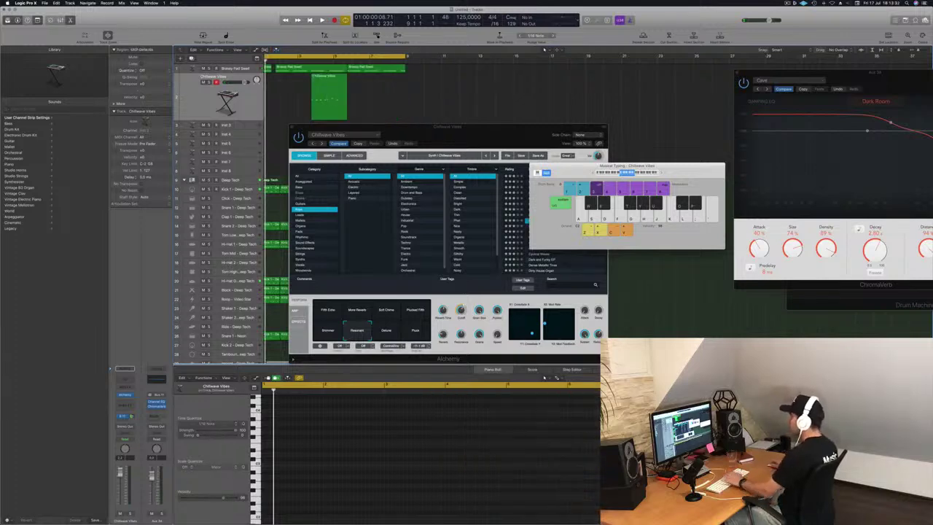
Resize the remaining Chillwave Vibes region to two bars, moving the Alchemy window clear of it, and start playback.
left_click(342, 91)
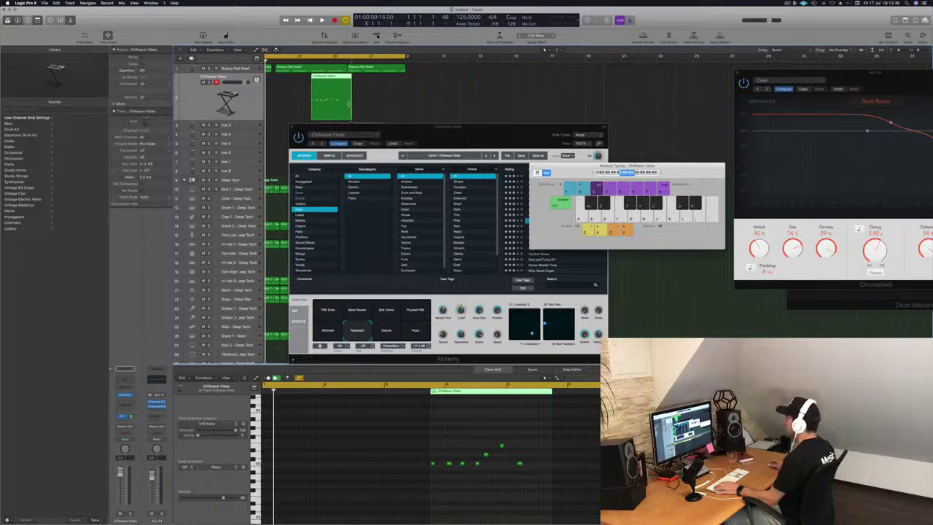
left_click_drag(357, 127, 480, 219)
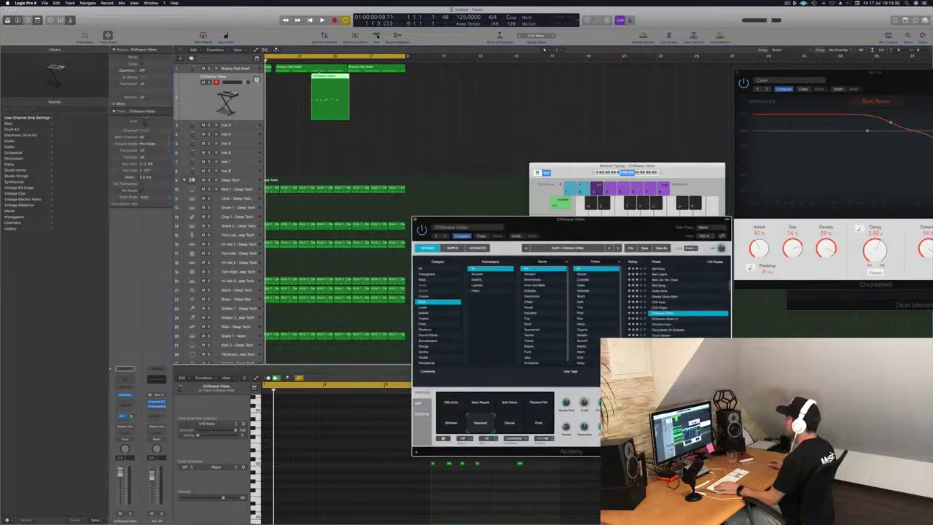
left_click(338, 89)
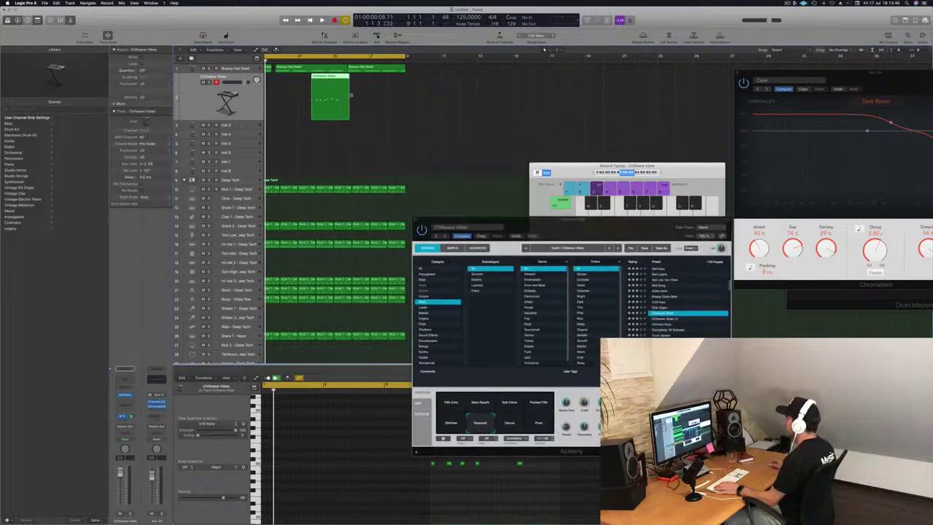
left_click_drag(348, 117, 358, 117)
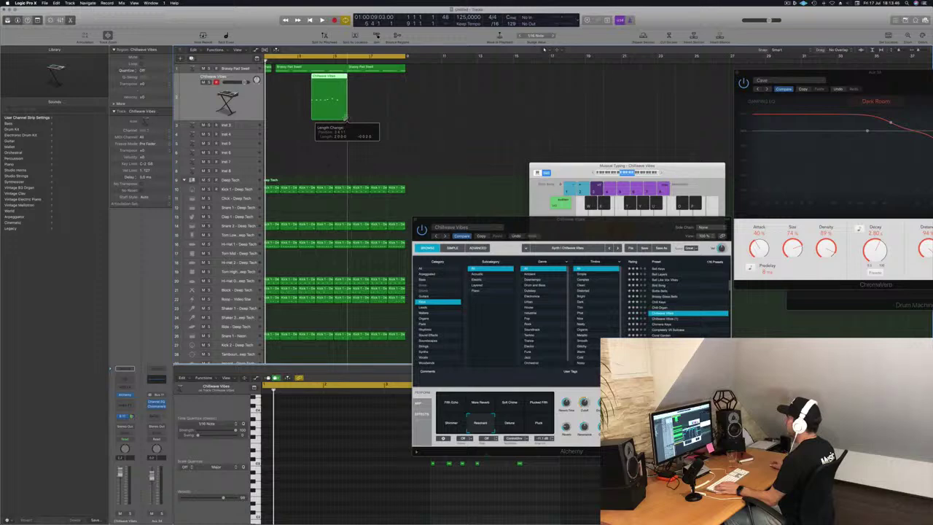
key("space")
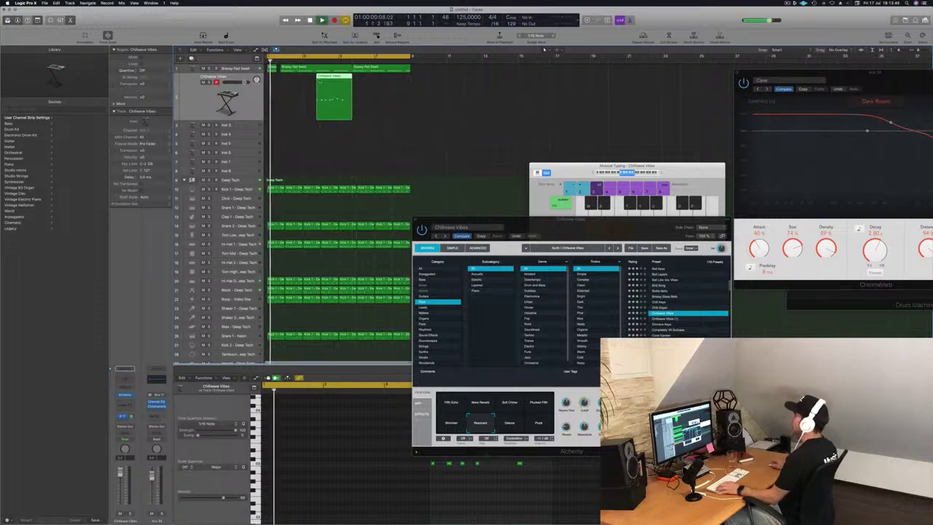
Copy the two-bar Chillwave Vibes region directly before itself and duplicate the pair after it for four consecutive regions.
left_click_drag(324, 81, 290, 77)
key("space")
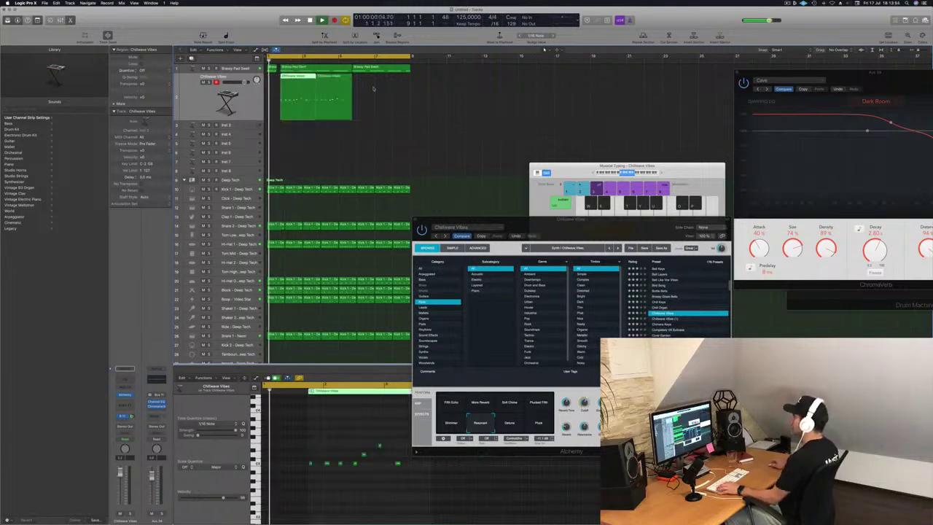
mouse_move(374, 89)
left_mouse_down()
mouse_move(310, 96)
mouse_move(375, 82)
left_mouse_up()
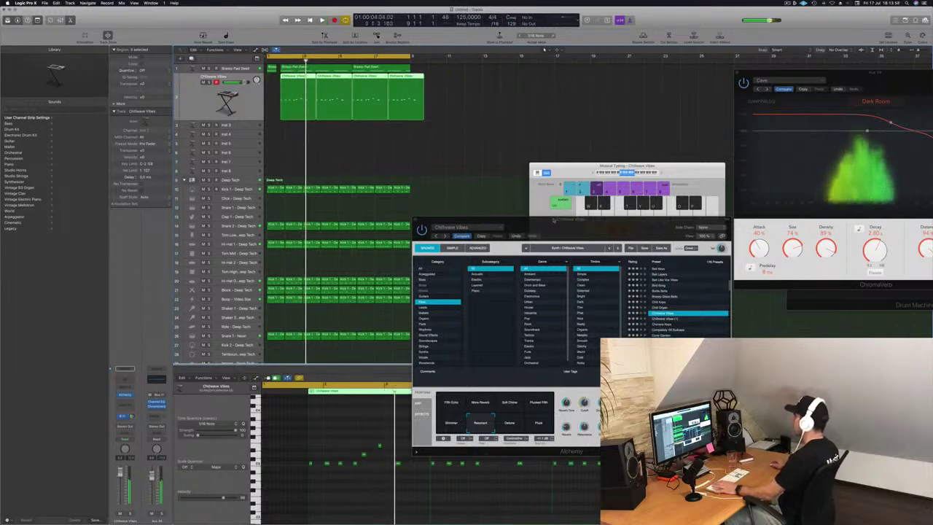
Play the melody and raise the last note of the second Chillwave Vibes region to the phrase's highest pitch.
left_click_drag(566, 228, 517, 149)
key("space")
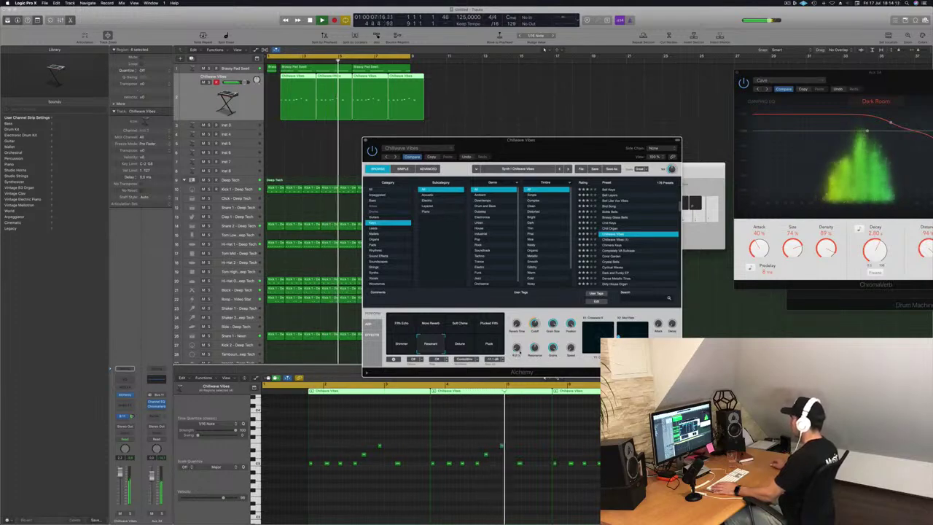
key("Return")
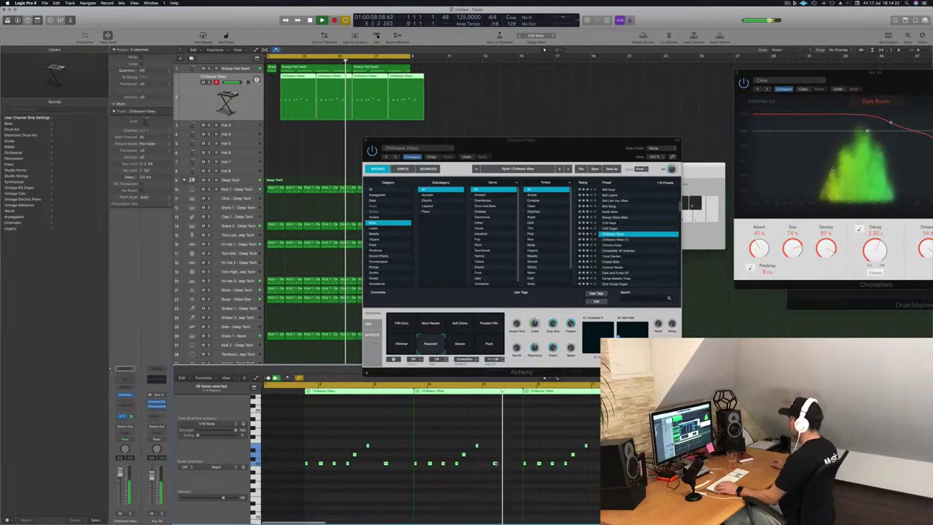
left_click(495, 463)
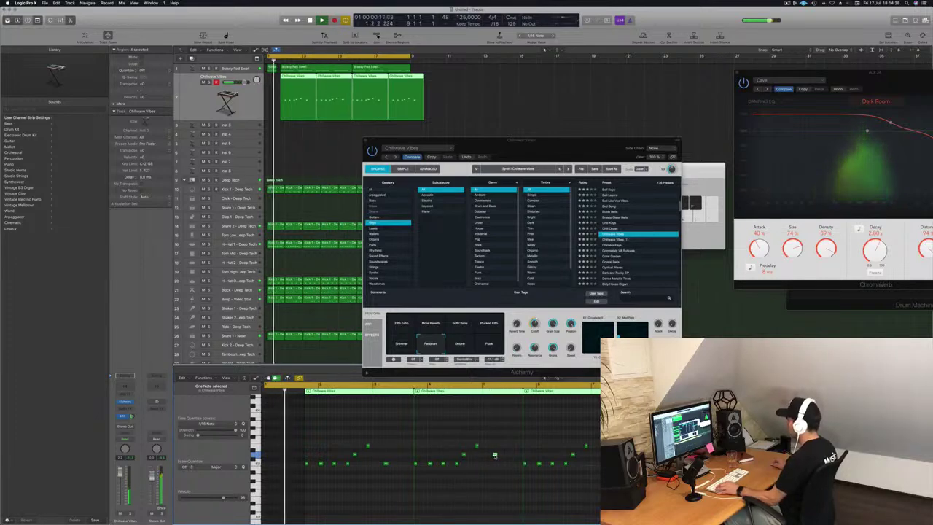
key("alt+Up")
key("alt+Up")
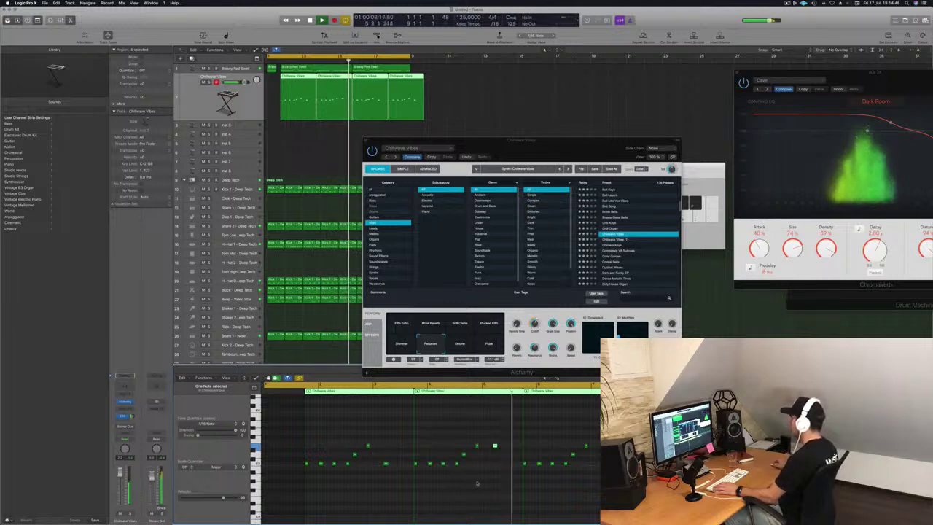
Replace the third and fourth Chillwave Vibes regions with copies of the edited first pair and play the loop.
mouse_move(473, 85)
left_mouse_down()
mouse_move(371, 99)
mouse_move(297, 92)
mouse_move(370, 81)
left_mouse_up()
key("Delete")
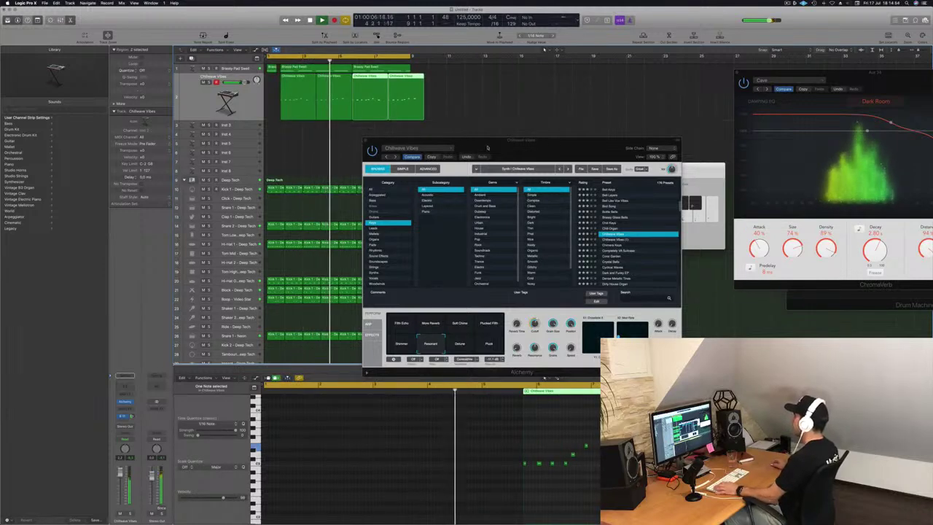
left_click_drag(488, 148, 571, 182)
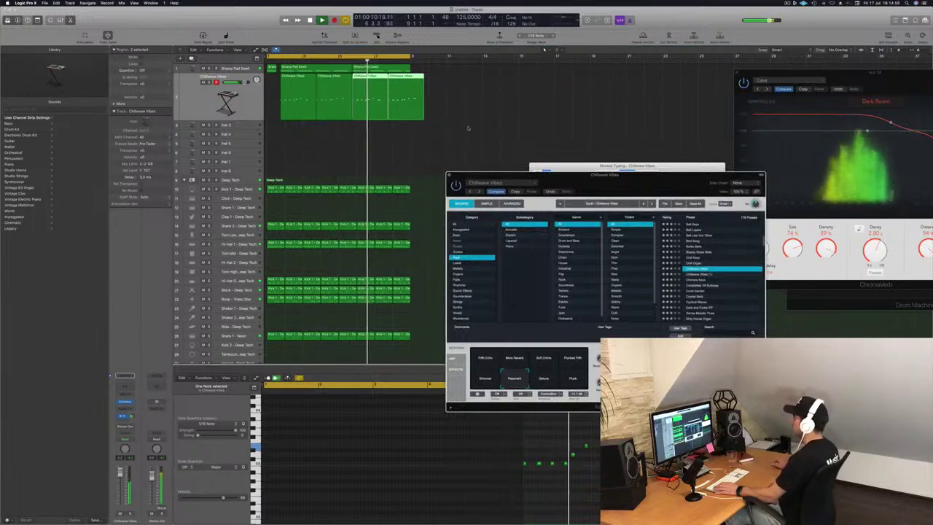
key("space")
key("space")
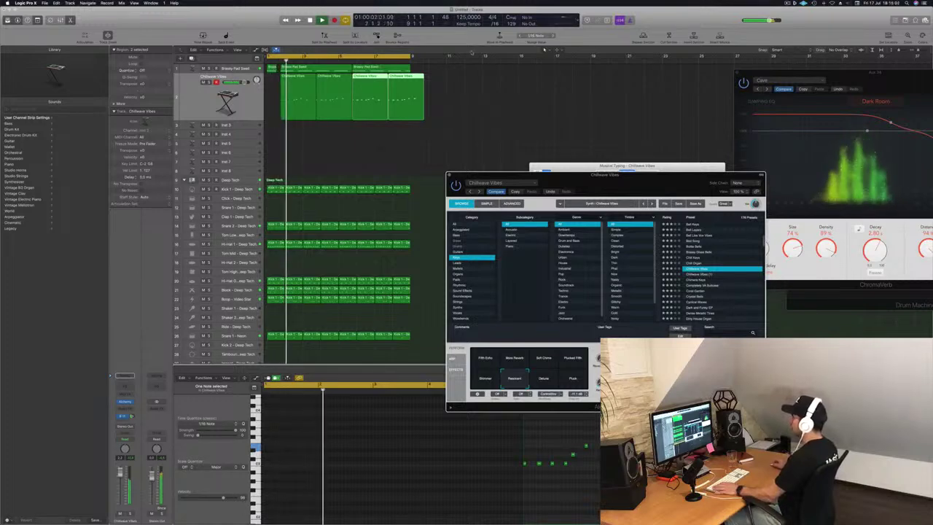
Extend the last Brassy Pad Swell region to the end of the Chillwave Vibes regions and delete its short opening region.
left_click(409, 69)
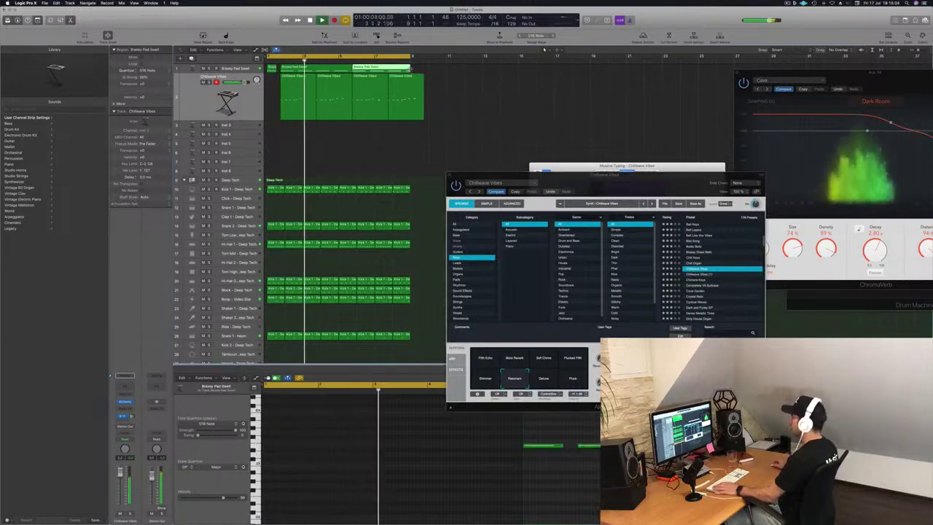
left_click_drag(409, 69, 424, 69)
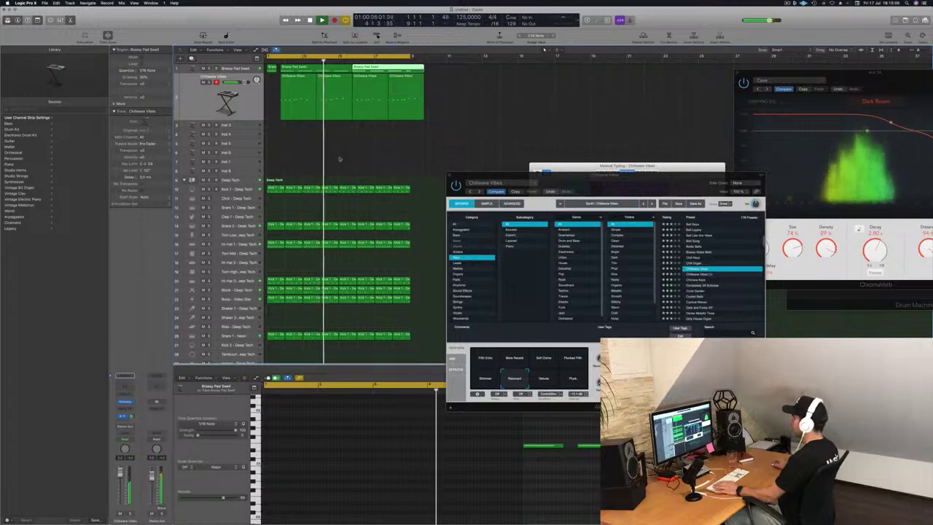
key("Return")
left_click(271, 70)
key("Delete")
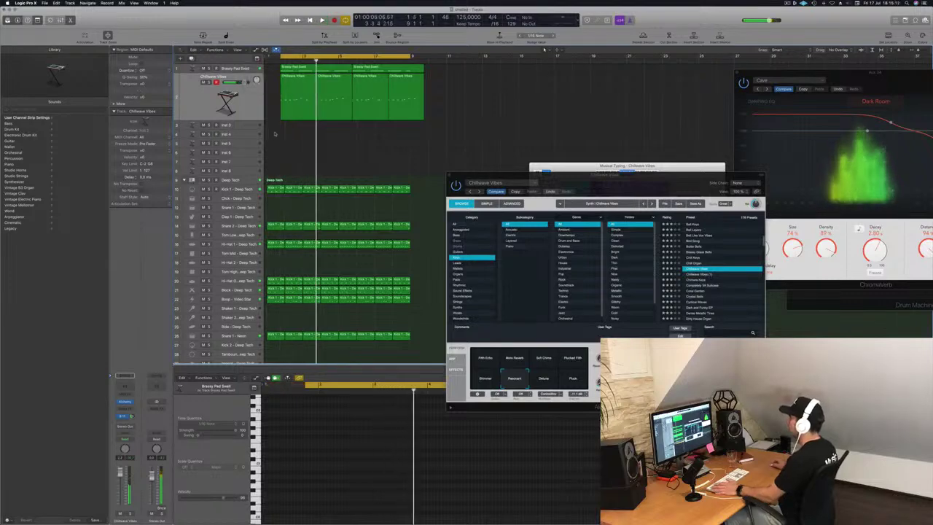
Align the cycle range with the start and end of the melody regions and close the Alchemy window.
key("Return")
scroll(324, 167, "up", 3)
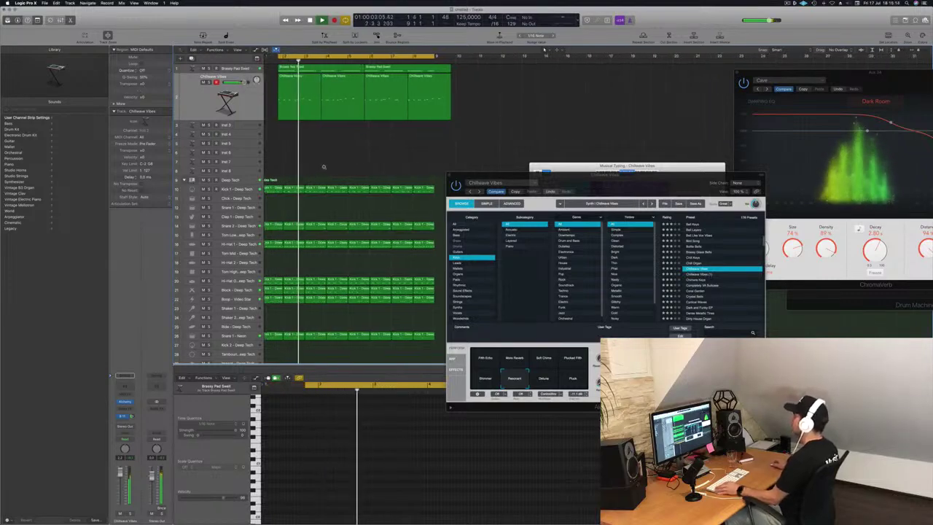
scroll(364, 170, "down", 3)
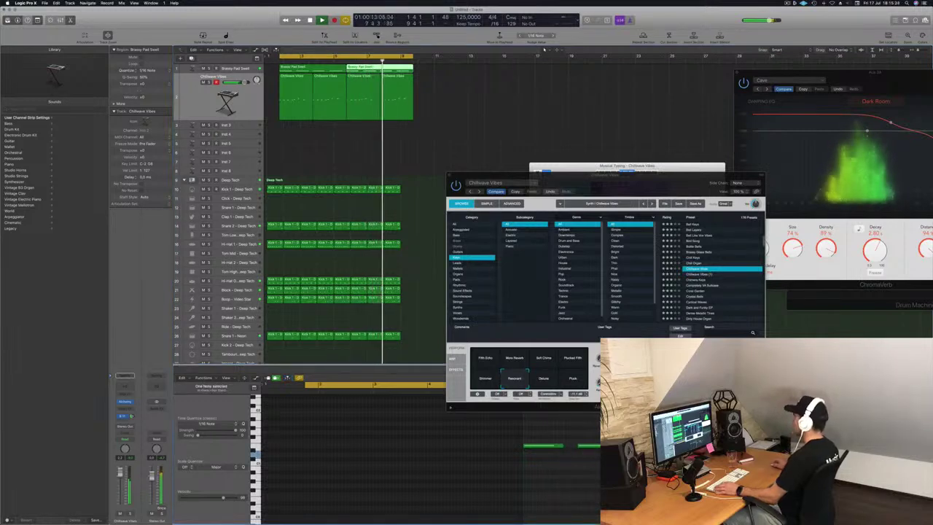
left_click_drag(643, 182, 661, 179)
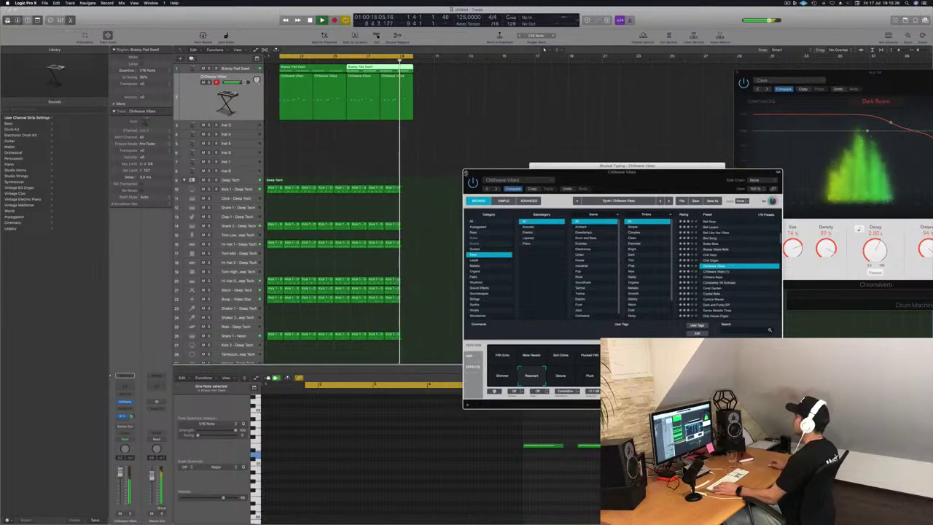
left_click(467, 173)
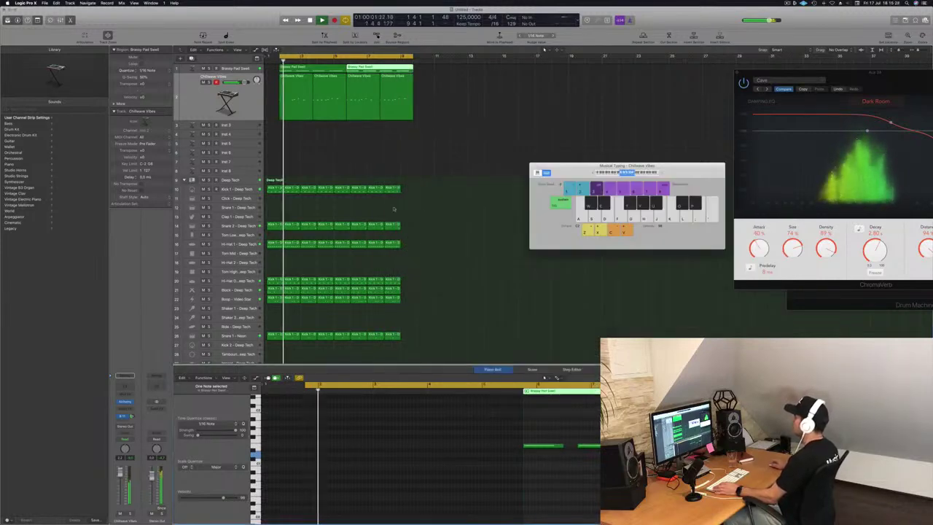
Copy the last drum regions one bar further so the drum pattern reaches past the end of the melody.
left_click_drag(413, 177, 393, 352)
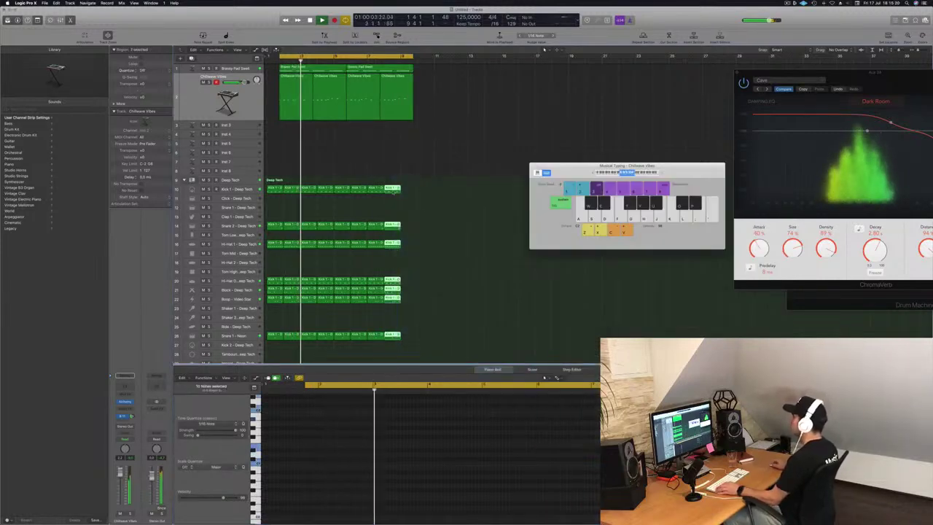
left_click_drag(393, 189, 413, 192)
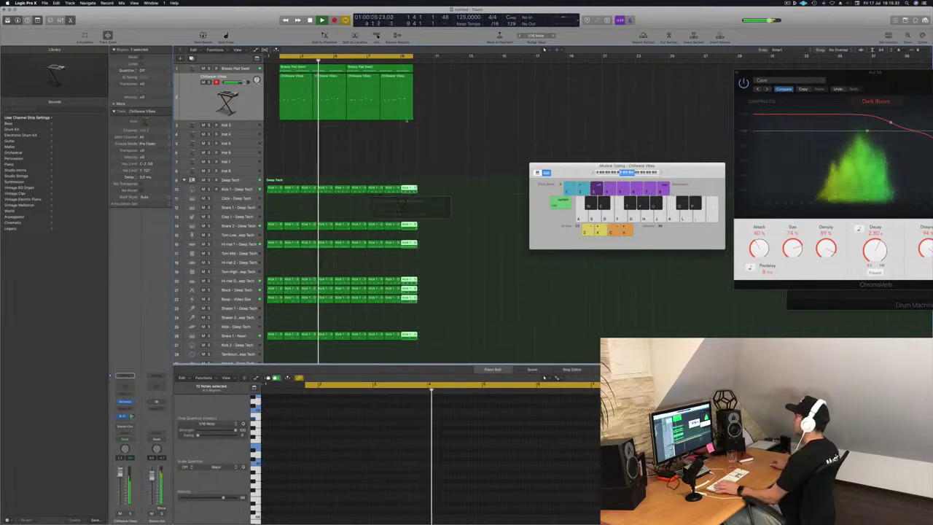
Audition Alchemy's Chillwave Vibes performance variants such as Soft Chime, Plucked Fifth and Resonant, settle on Fifth Echo and close the instrument window.
left_click(343, 95)
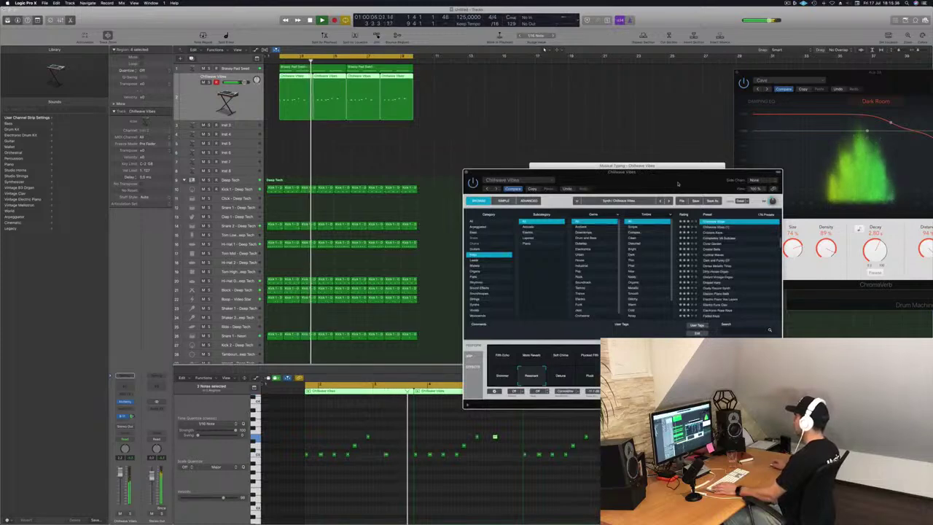
left_click_drag(678, 182, 611, 178)
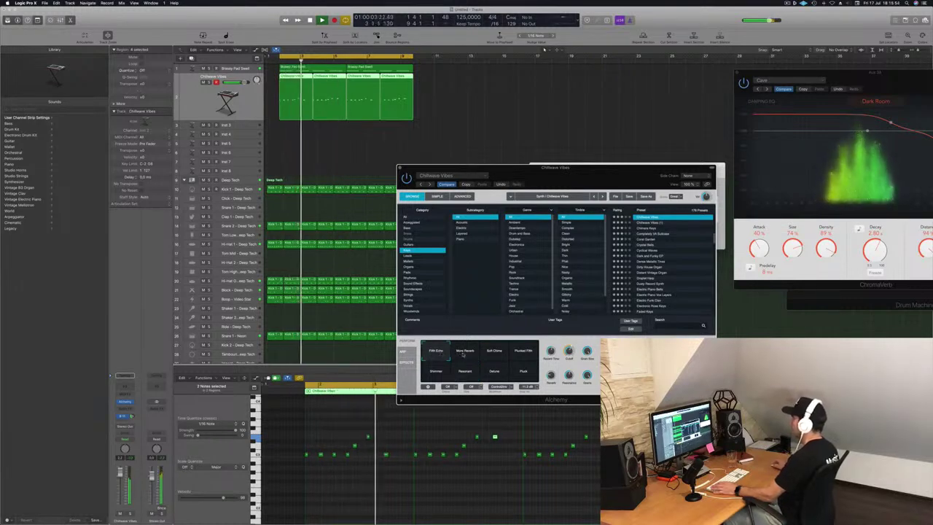
left_click(464, 353)
left_click(496, 353)
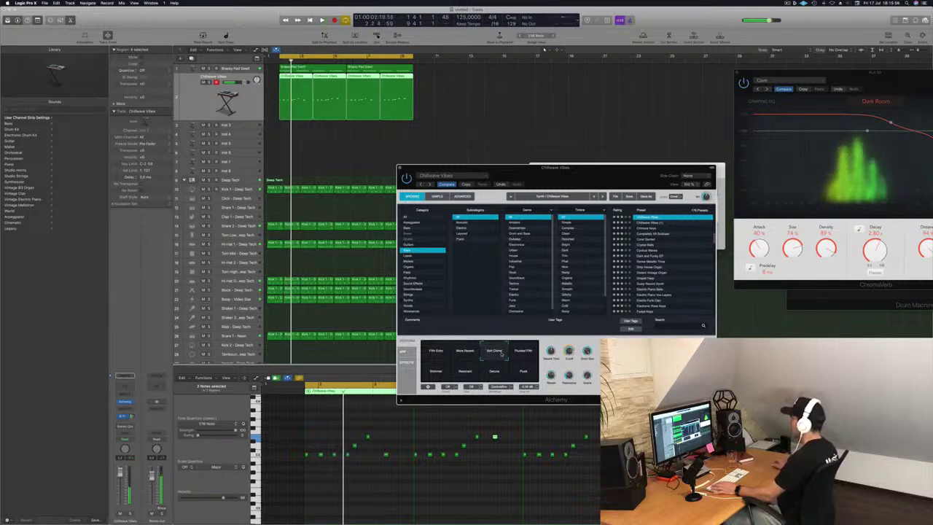
left_click(525, 353)
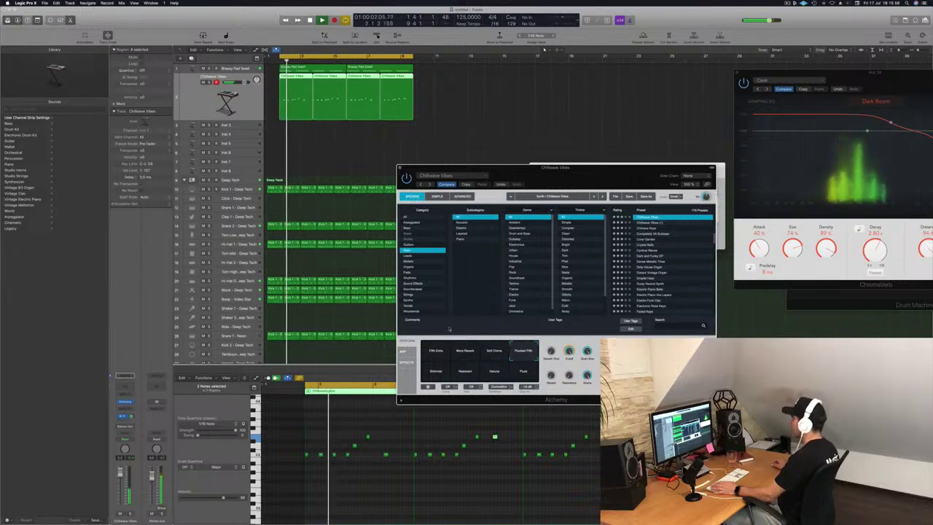
left_click(436, 353)
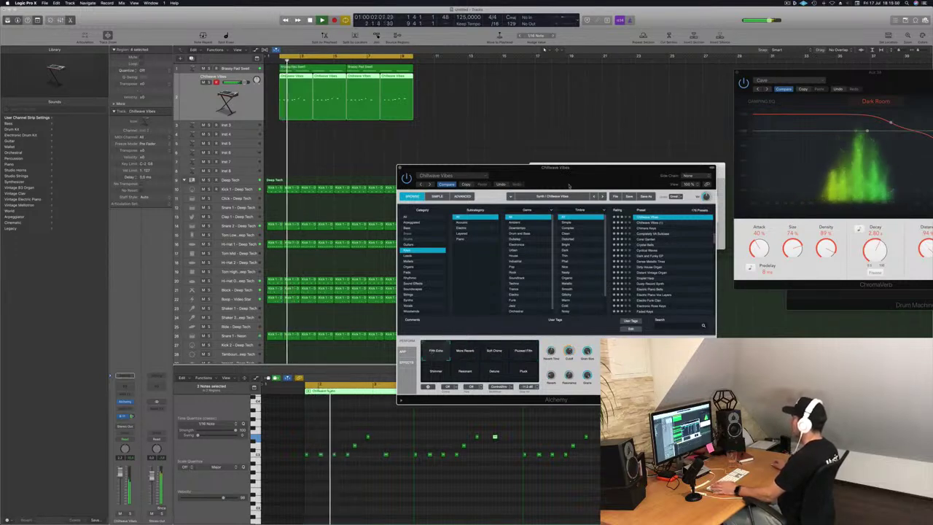
left_click_drag(568, 186, 579, 167)
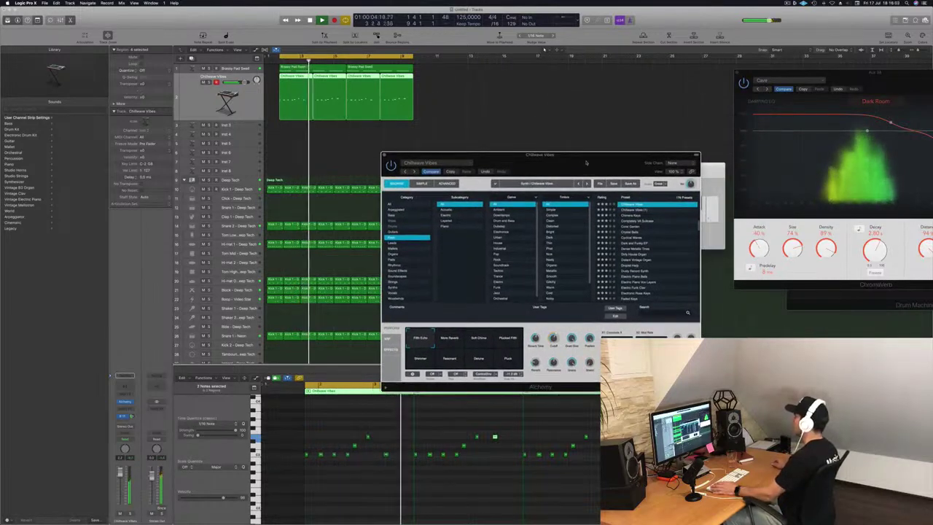
left_click(450, 359)
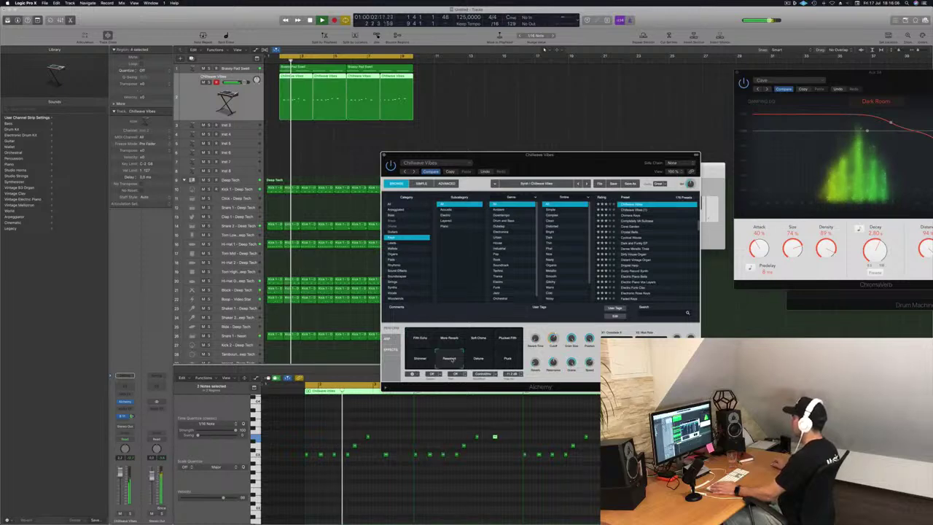
left_click(420, 339)
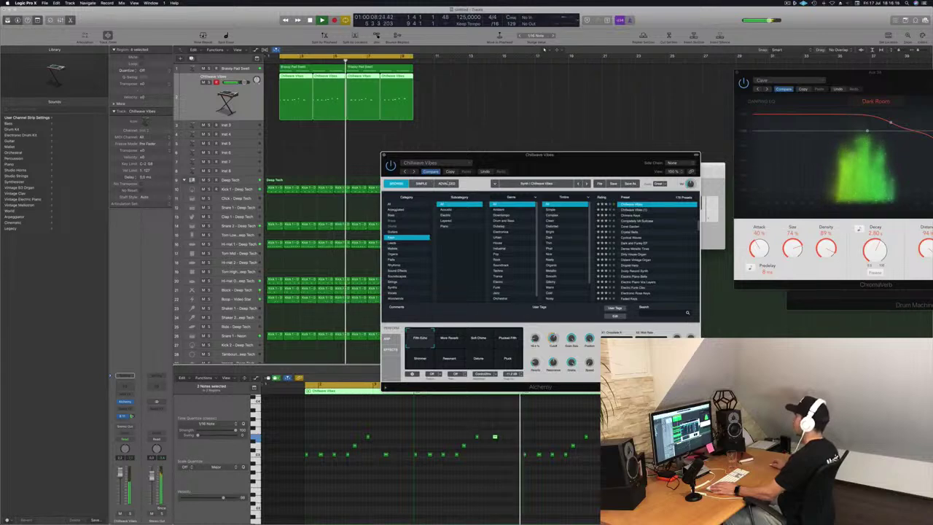
left_click(384, 155)
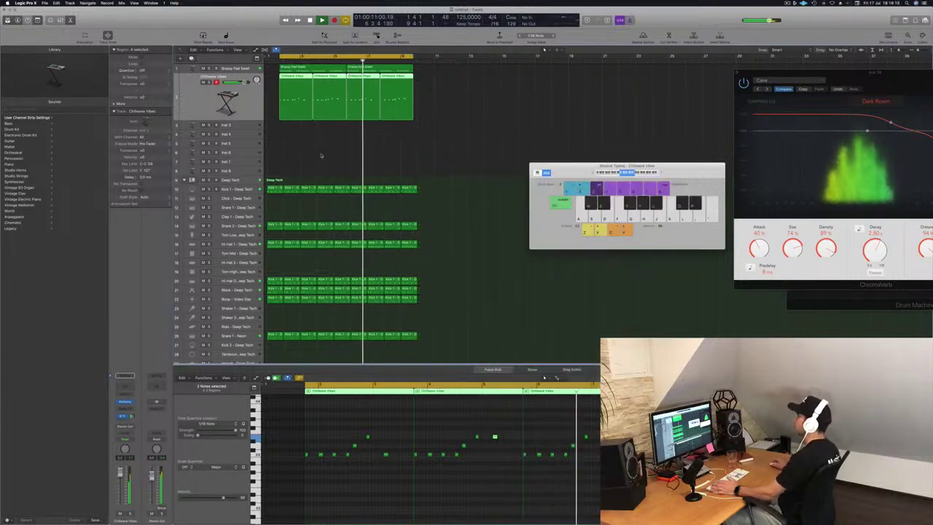
Mute the Block - Deep Tech track and check the Hi-Hat Open track while the loop plays.
key("Return")
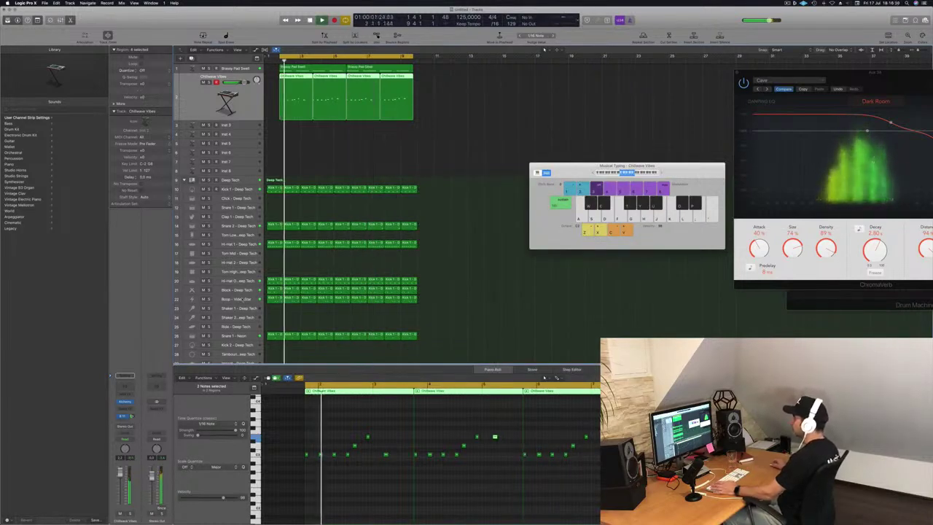
left_click(203, 290)
left_click(203, 257)
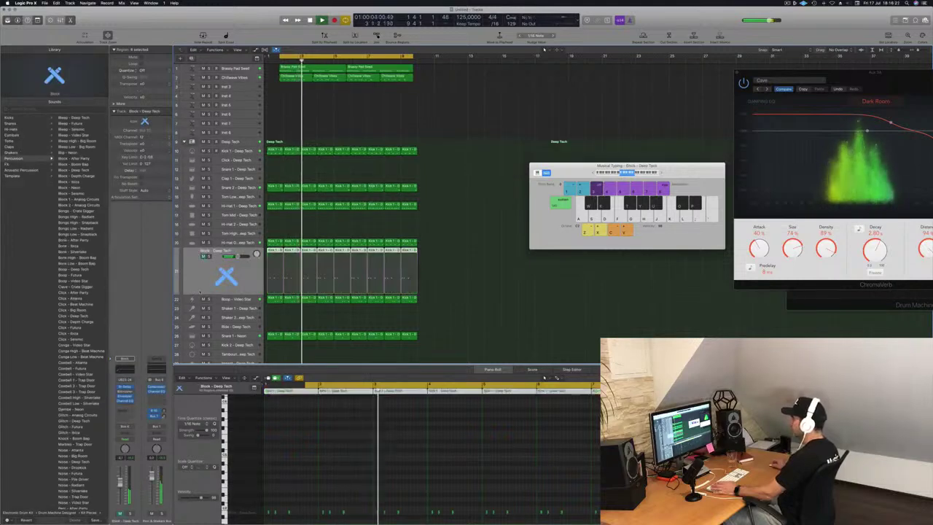
key("Up")
key("Return")
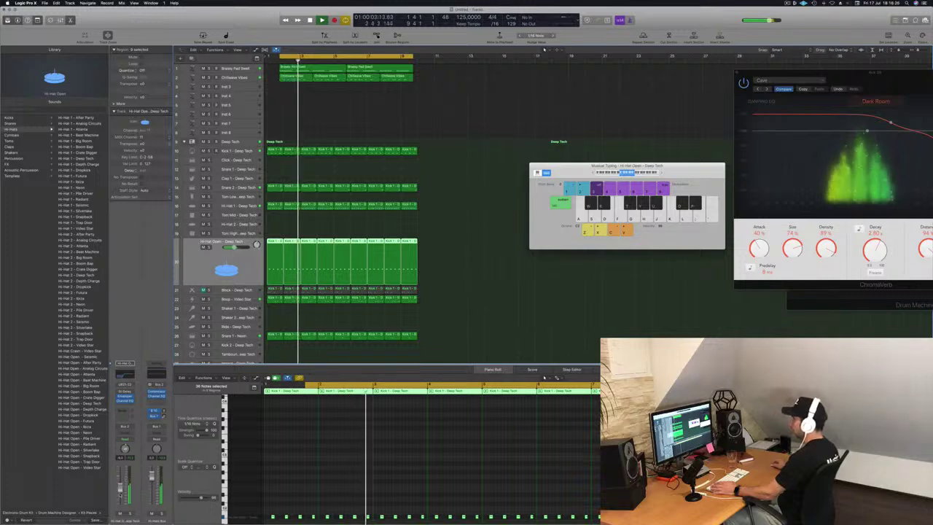
left_click(382, 110)
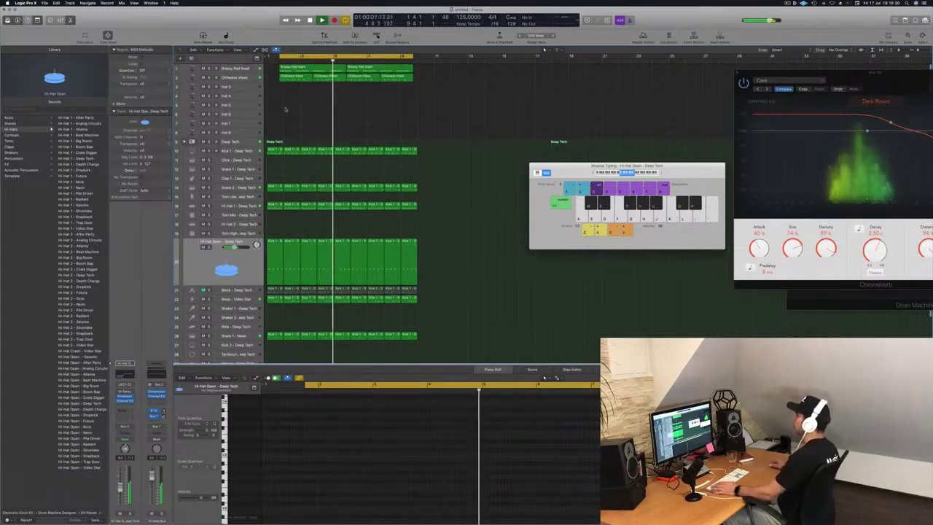
Copy both Brassy Pad Swell regions onto the empty Inst 3 track.
left_click(243, 88)
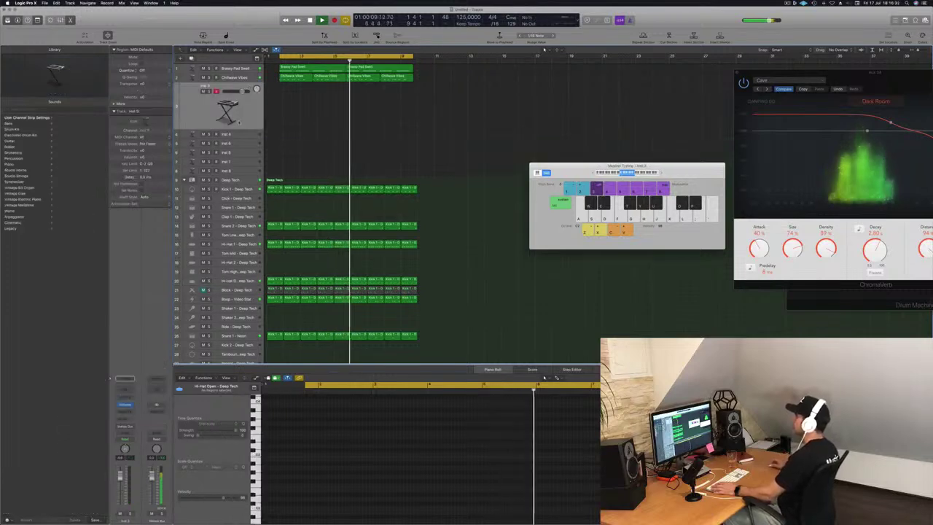
left_click(313, 68)
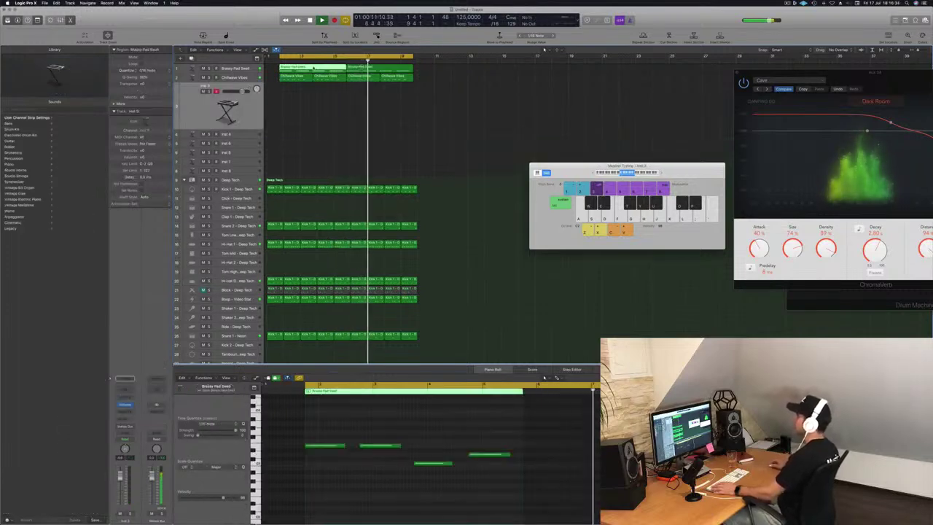
left_click(239, 69)
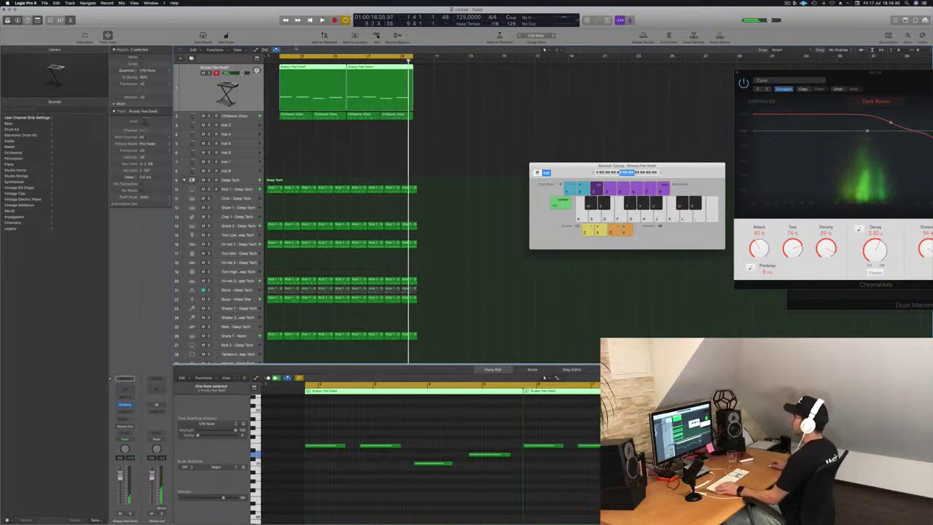
left_click_drag(295, 70, 245, 127)
left_click(245, 127)
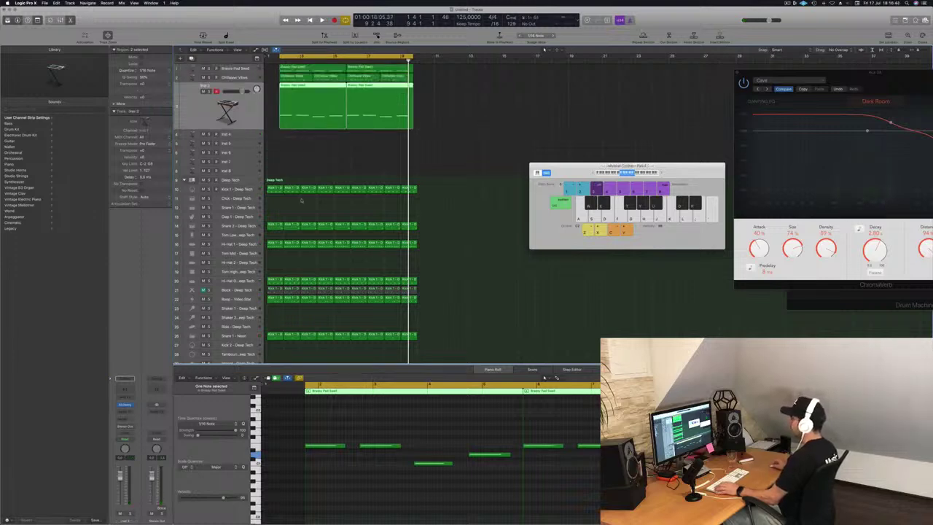
Shorten all notes in the copied Inst 3 regions and duplicate them into a rhythm of repeated short notes on each pitch.
key("super+a")
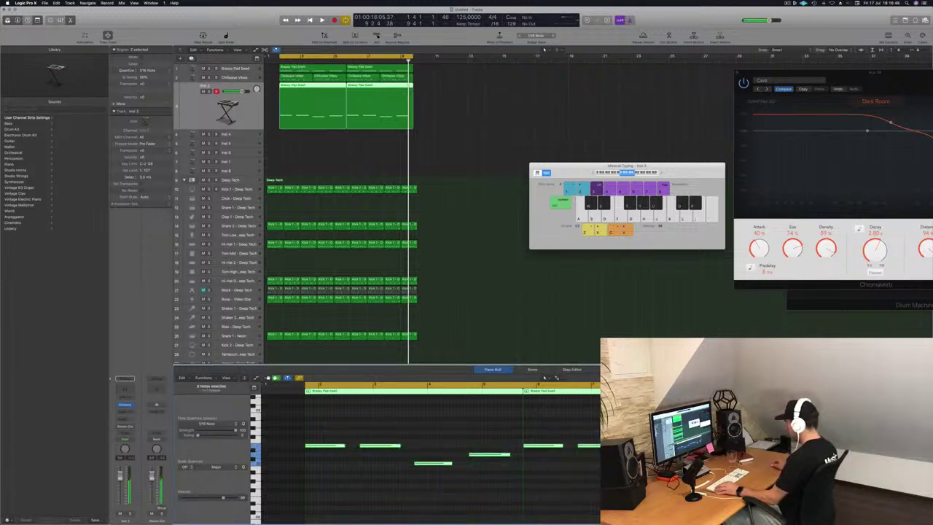
left_click_drag(344, 446, 306, 446)
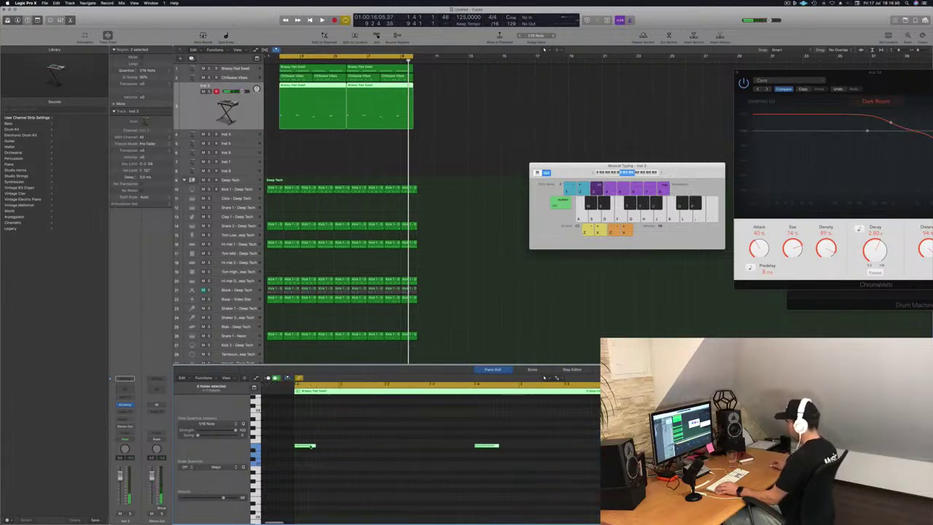
left_click_drag(309, 445, 419, 449)
key("super+Left")
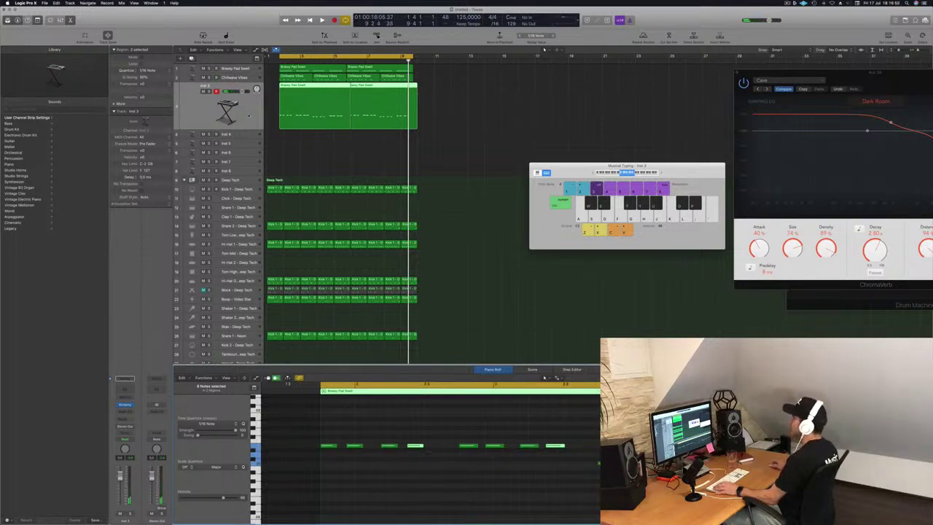
Open the Alchemy instrument on the Inst 3 track and lower the track's volume.
left_click(149, 428)
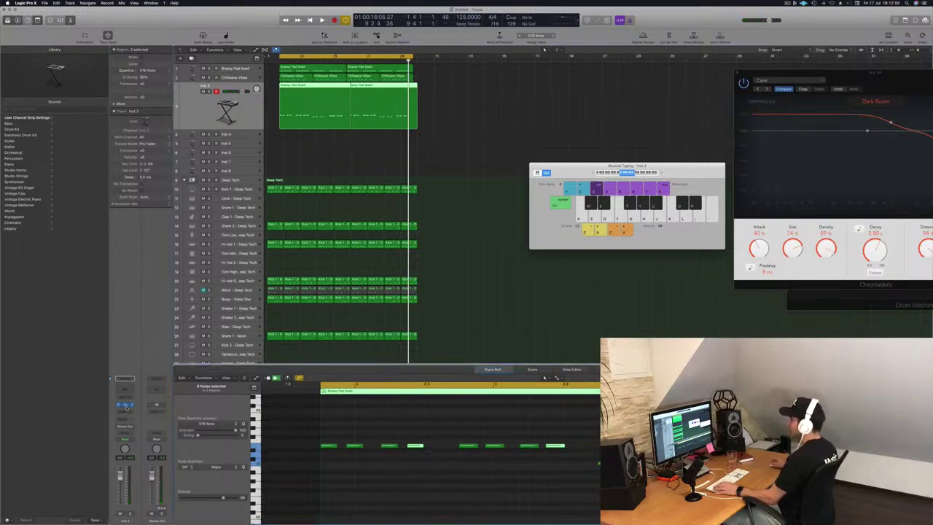
left_click(124, 405)
left_click_drag(199, 16, 601, 103)
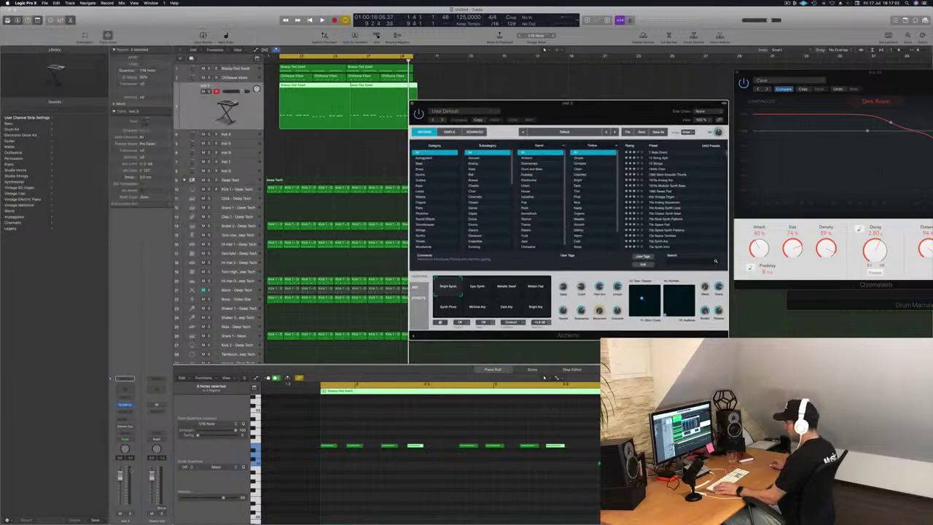
left_click(545, 378)
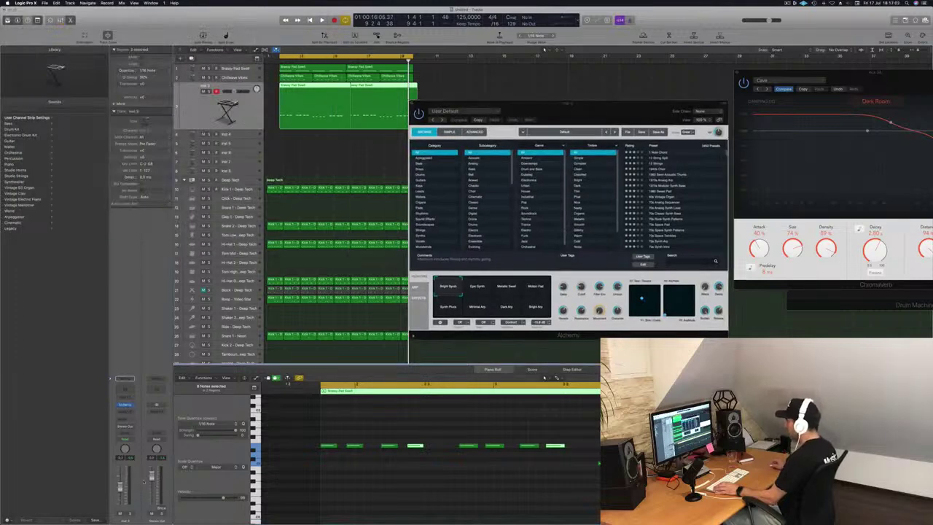
left_click(613, 109)
Load the Dusty Old Synth Bass preset from Alchemy's Bass category and start playing the loop.
left_click(436, 163)
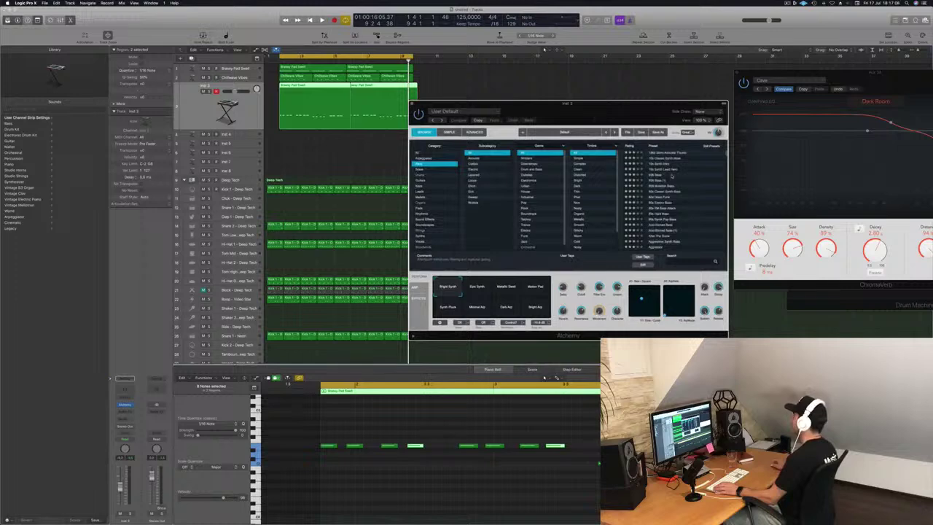
scroll(672, 176, "down", 10)
left_click(664, 191)
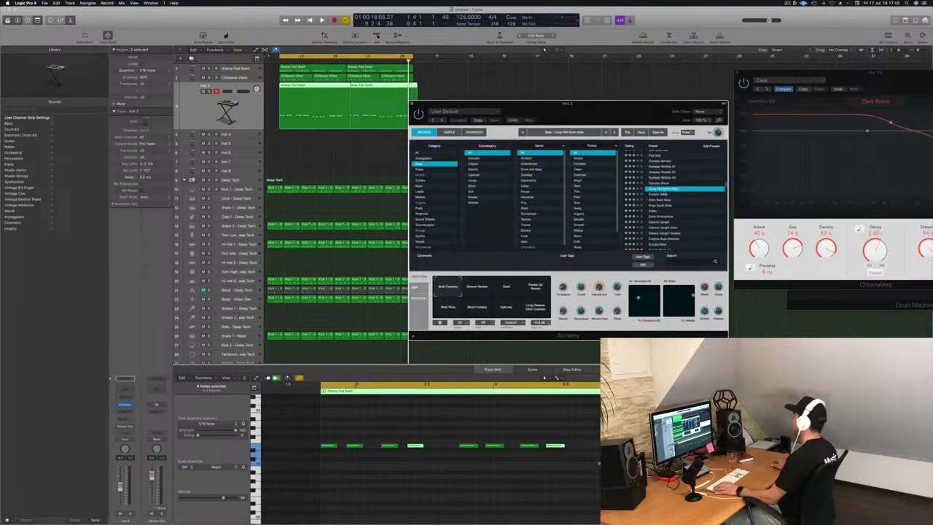
left_click_drag(624, 115, 644, 113)
key("space")
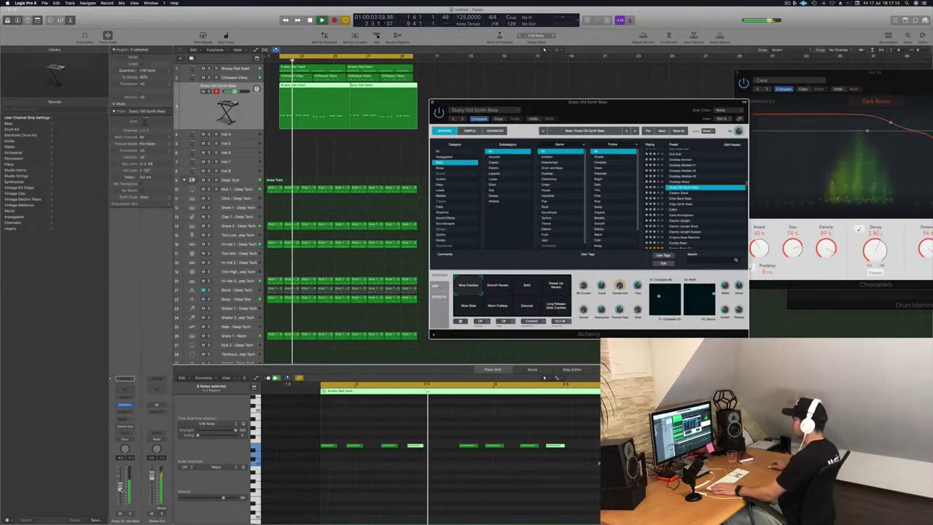
Copy the fourth bass note into the gap before the fifth note on the same pitch and play the line.
left_click(507, 497)
left_click(462, 492)
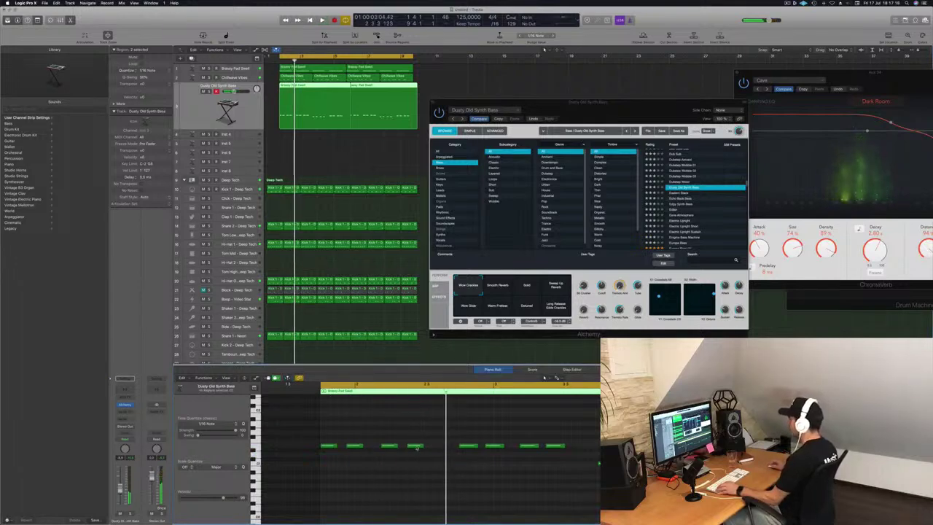
left_click_drag(417, 447, 444, 447)
key("super+Left")
key("super+Left")
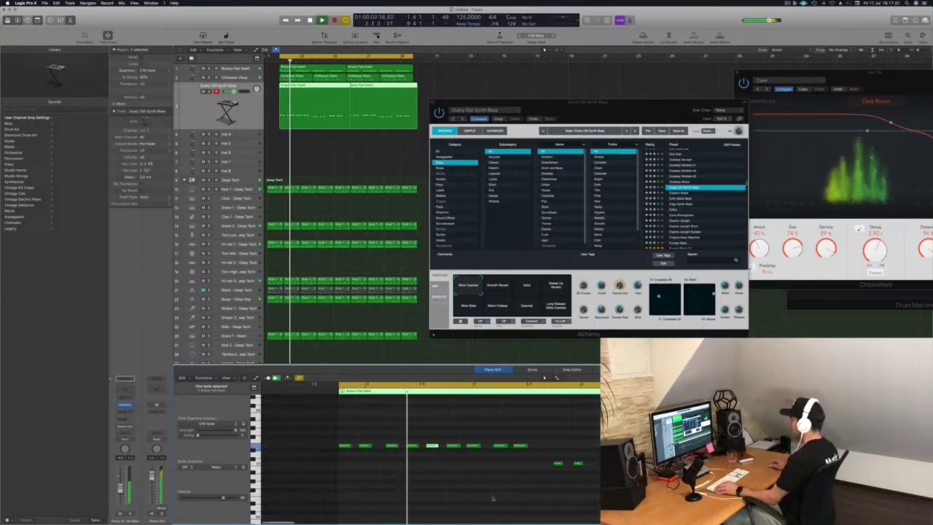
key("super+Left")
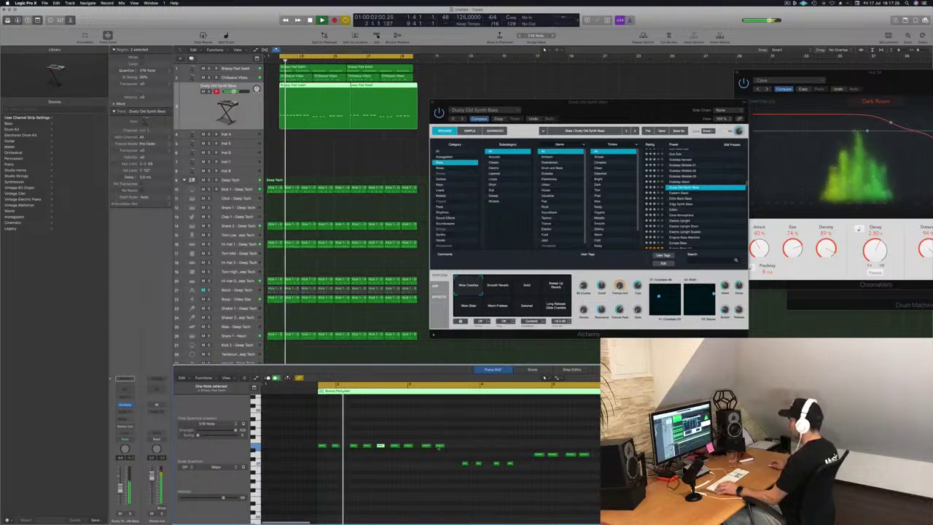
key("super+Right")
key("super+Left")
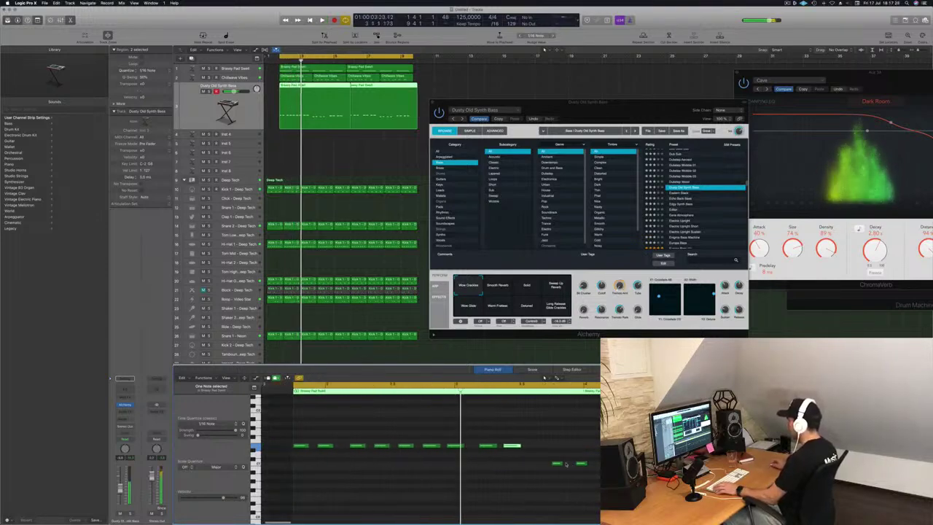
Add a copy of the first note of the lowest-pitched bass group just ahead of that group.
left_click(557, 465)
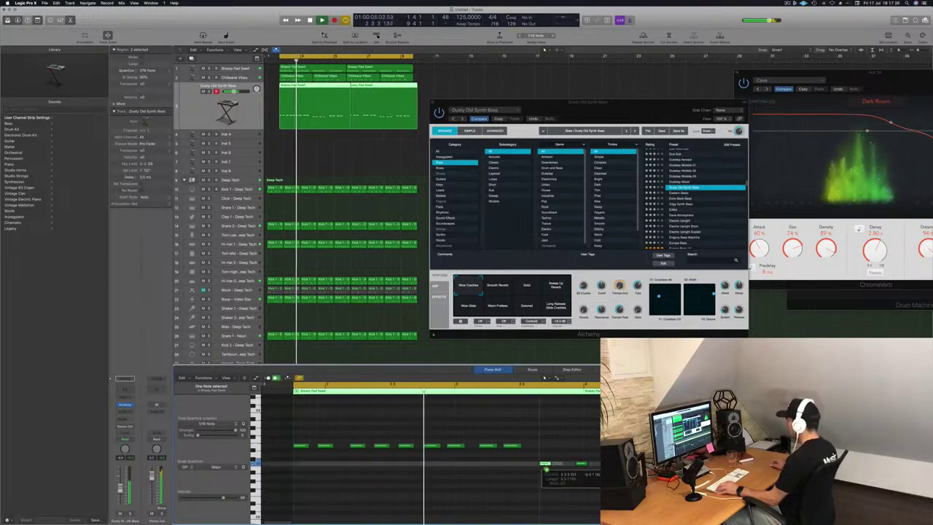
left_click_drag(557, 464, 540, 468)
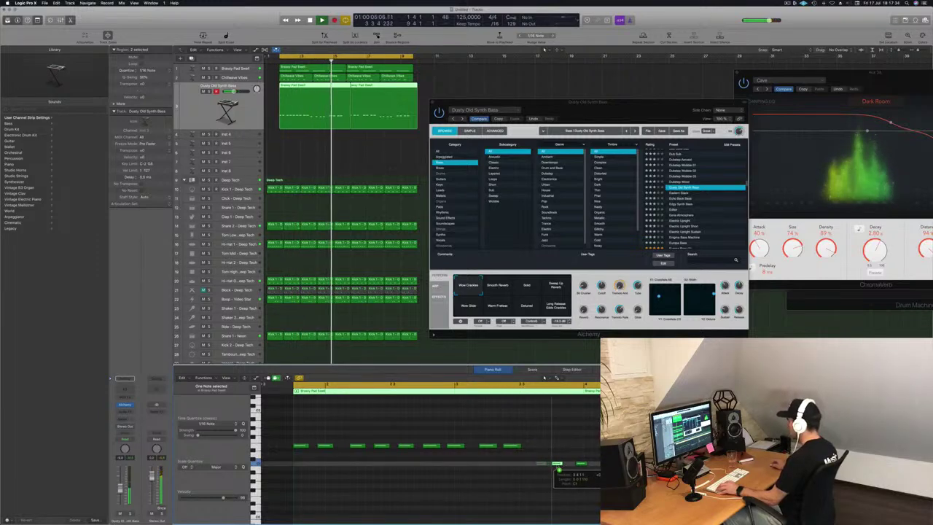
key("super+Left")
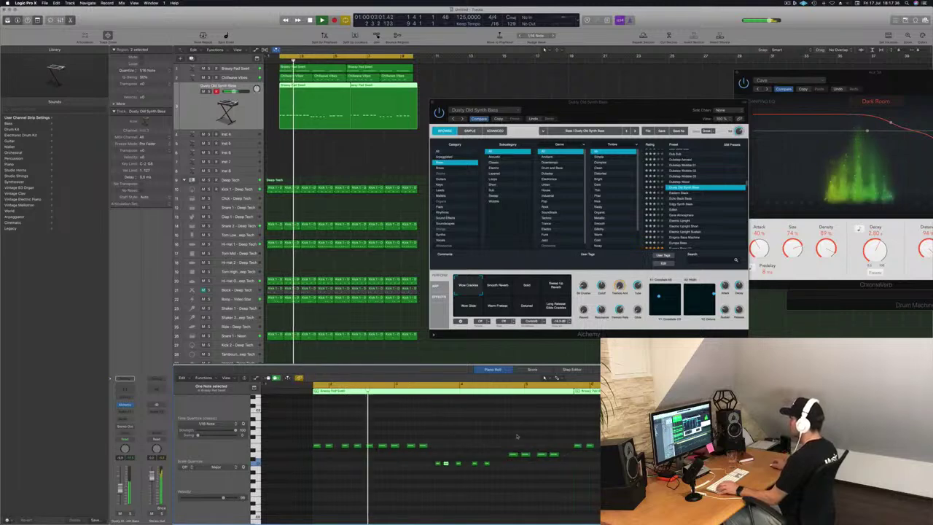
Add a copy of the first note of the last bass group just ahead of that group on the same pitch.
key("super+Left")
left_click_drag(512, 455, 511, 455)
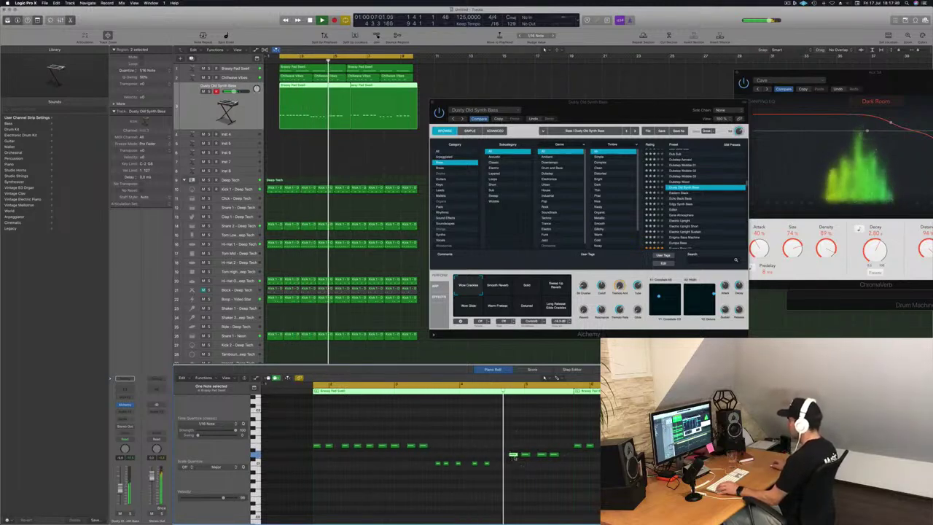
left_click_drag(514, 456, 505, 458)
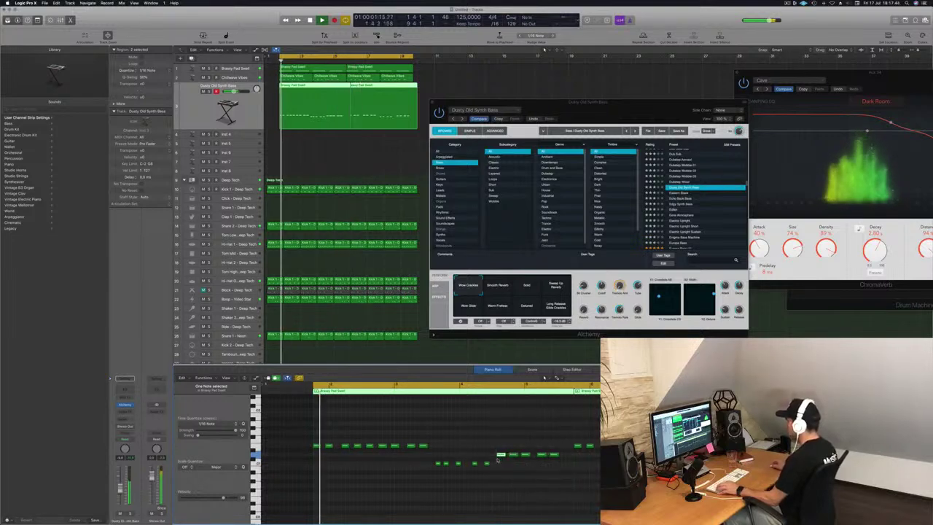
scroll(505, 459, "up", 2)
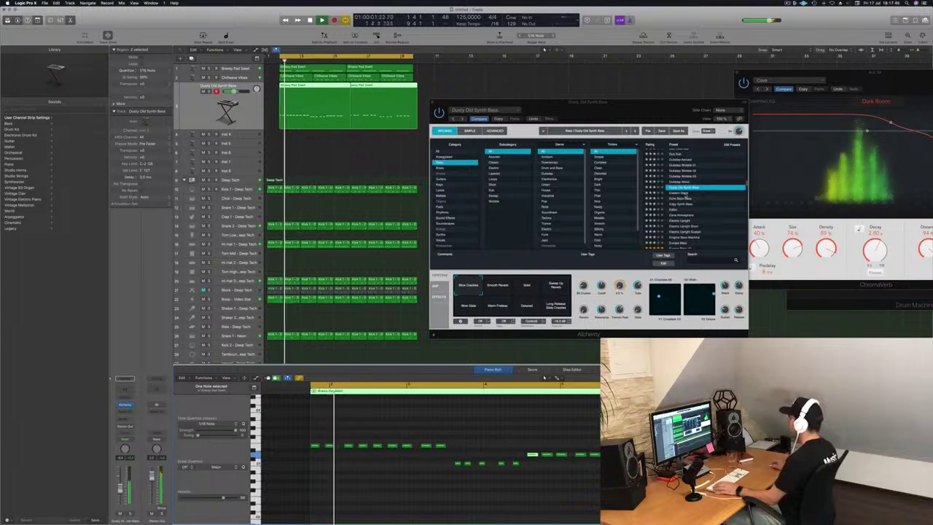
Audition the Eastern Stack, Echo Back Bass and Editor presets in Alchemy while the loop plays.
left_click(683, 192)
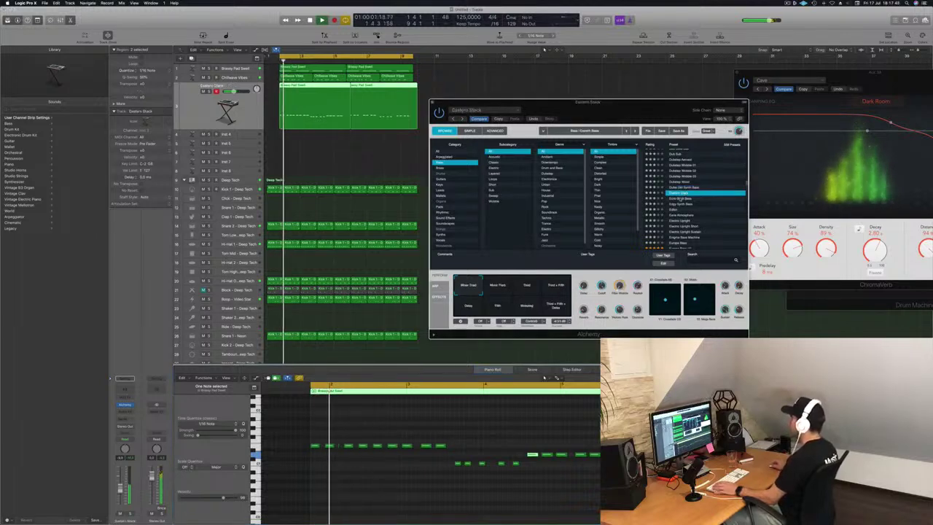
key("Down")
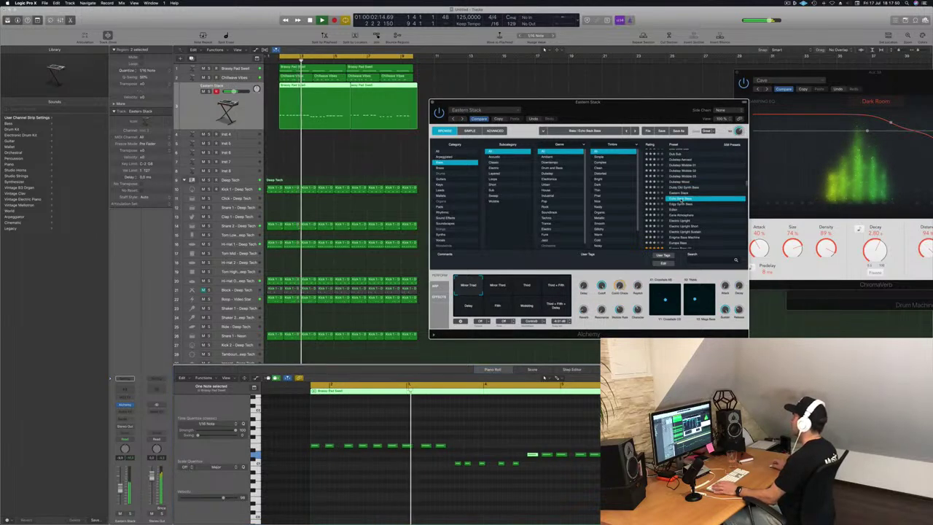
key("Down")
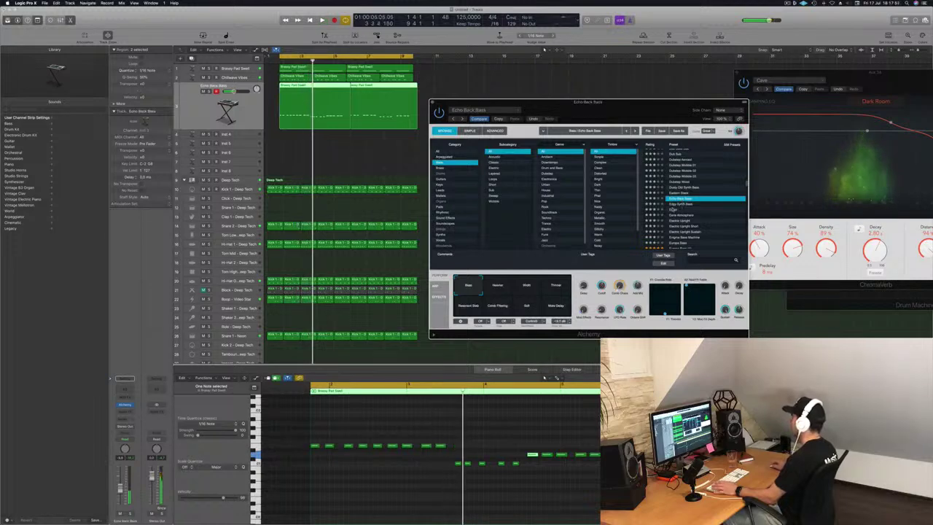
key("Down")
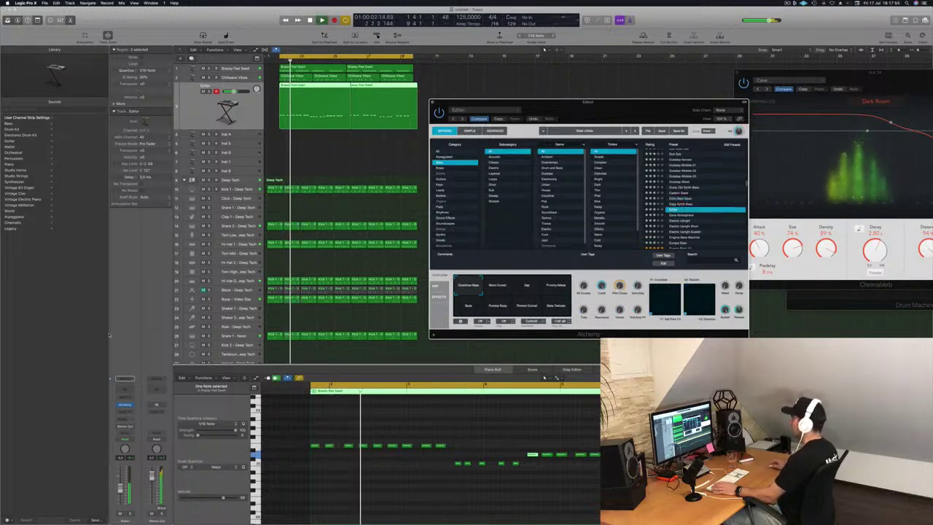
Select all bass notes in the piano roll and transpose them up one octave.
key("space")
key("space")
left_click(372, 498)
key("super+a")
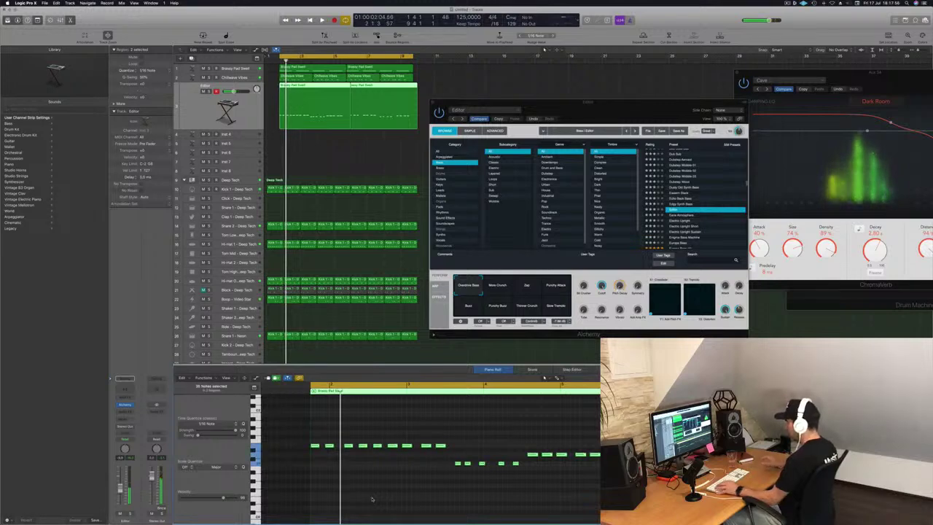
key("alt+shift+Up")
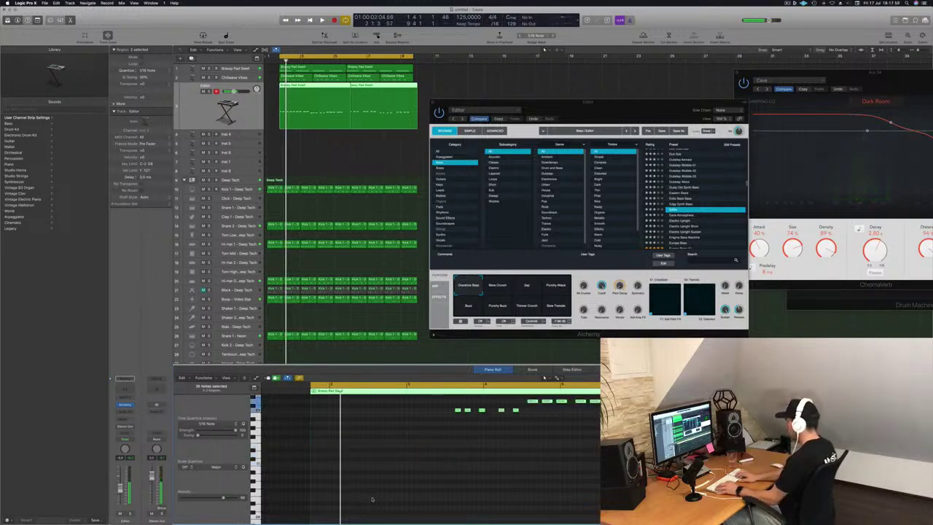
Reposition the Alchemy window and audition the next two bass presets through Electric Upright over the playing loop.
left_click_drag(688, 118, 647, 89)
key("space")
left_click(639, 188)
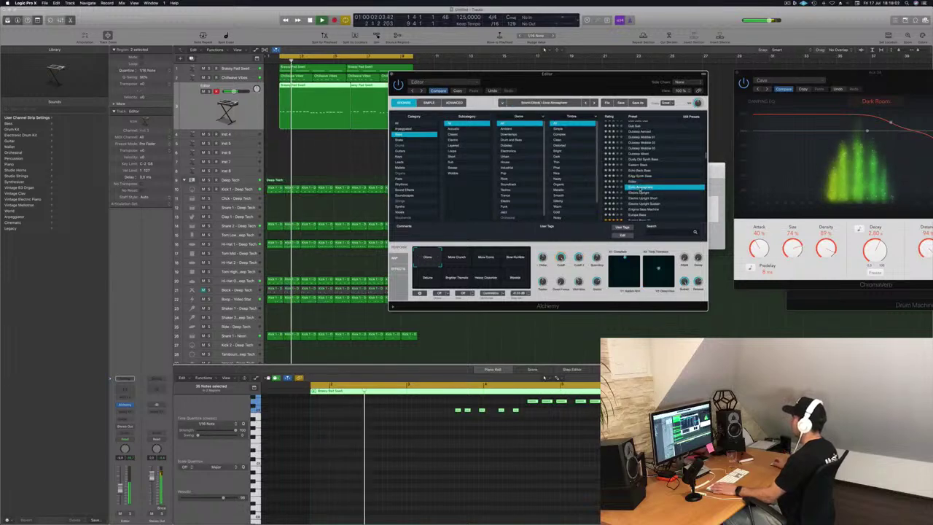
key("Down")
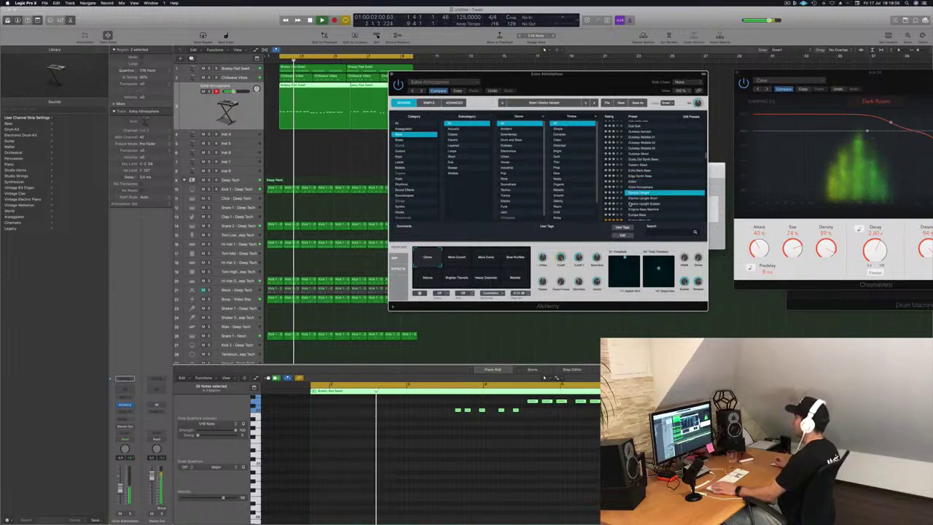
key("space")
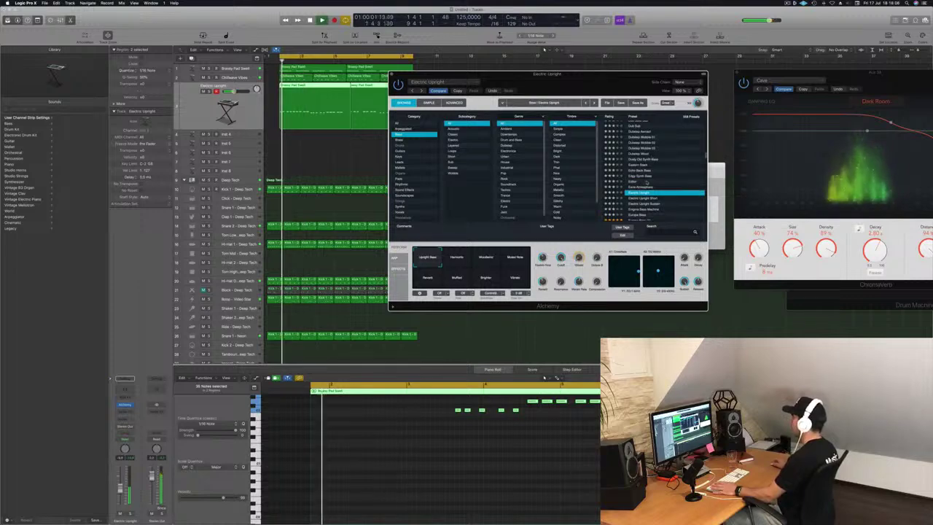
Audition further bass presets from Europa Bass (1) through Fast Saw Synth Lead to Fat Blue.
scroll(647, 175, "down", 3)
left_click(641, 182)
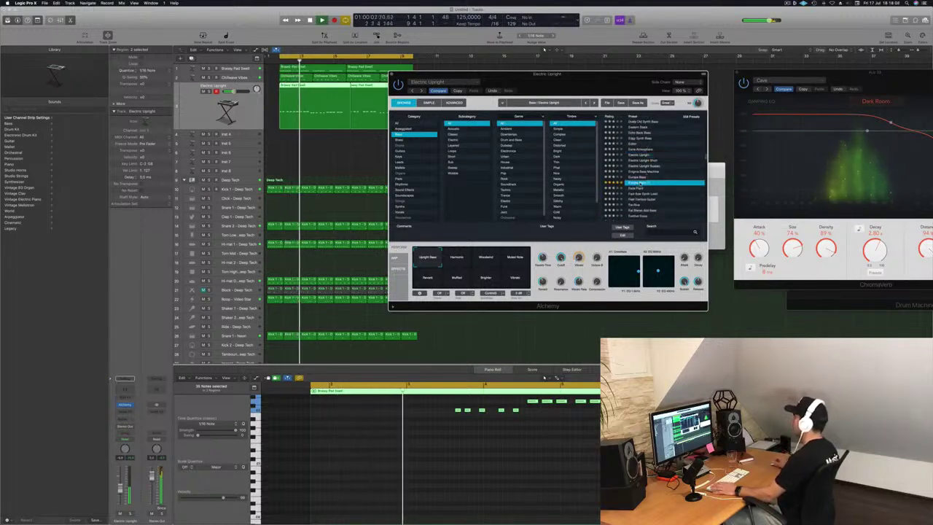
left_click(638, 188)
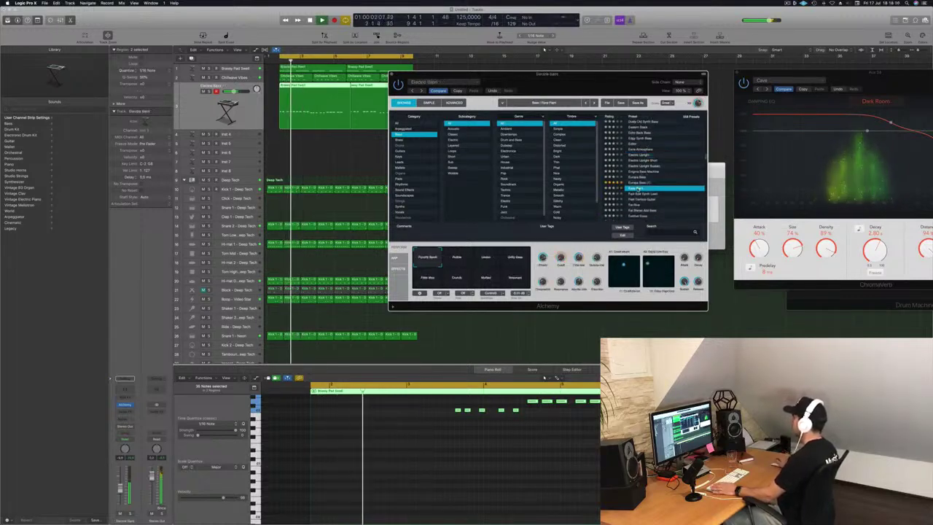
left_click(640, 194)
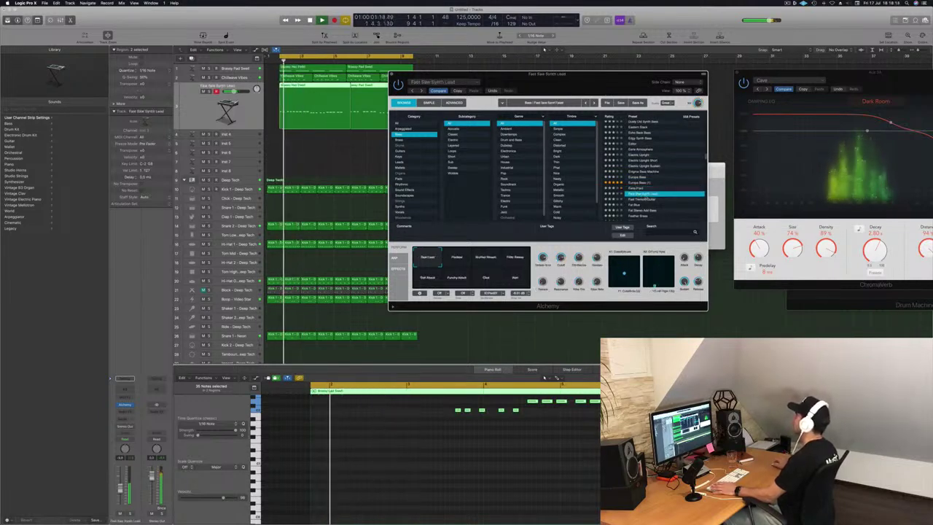
scroll(642, 183, "down", 2)
left_click(639, 166)
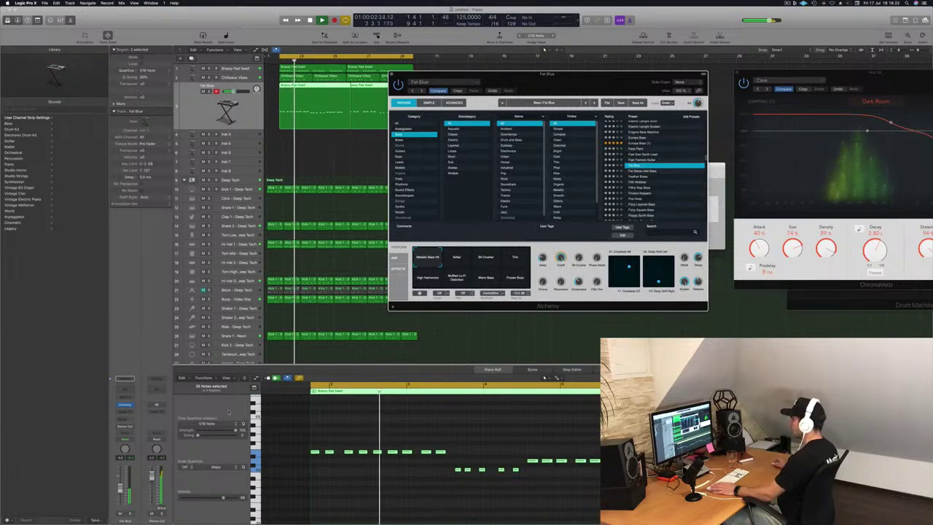
Restart the loop and raise the bass track's volume fader slightly.
key("space")
key("space")
left_click_drag(120, 488, 121, 481)
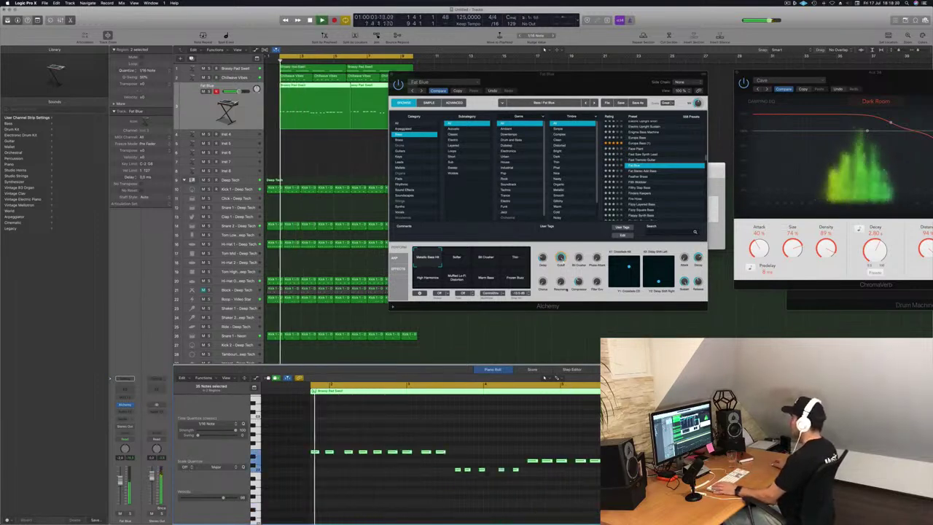
Try Fat Blue's Softer, Bit Crusher and Thin variations, briefly soloing the bass track.
left_click(462, 258)
left_click(486, 257)
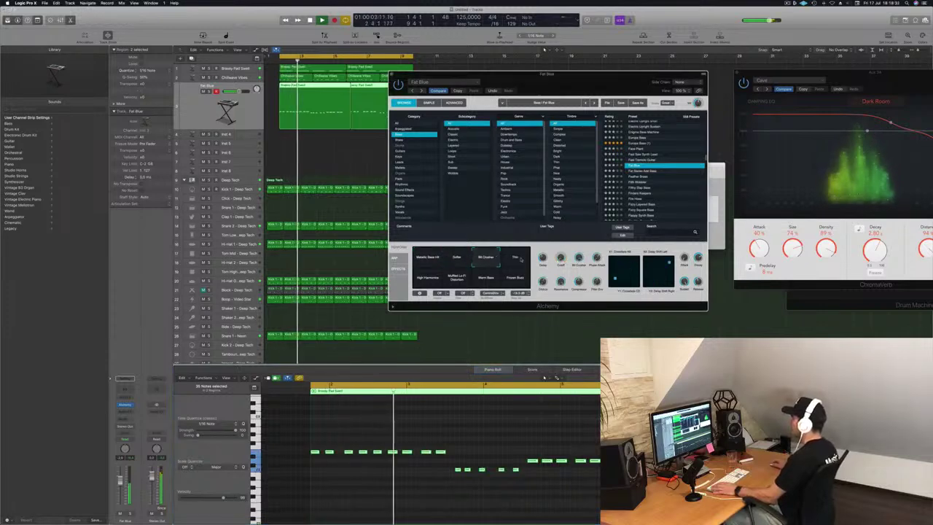
left_click(518, 259)
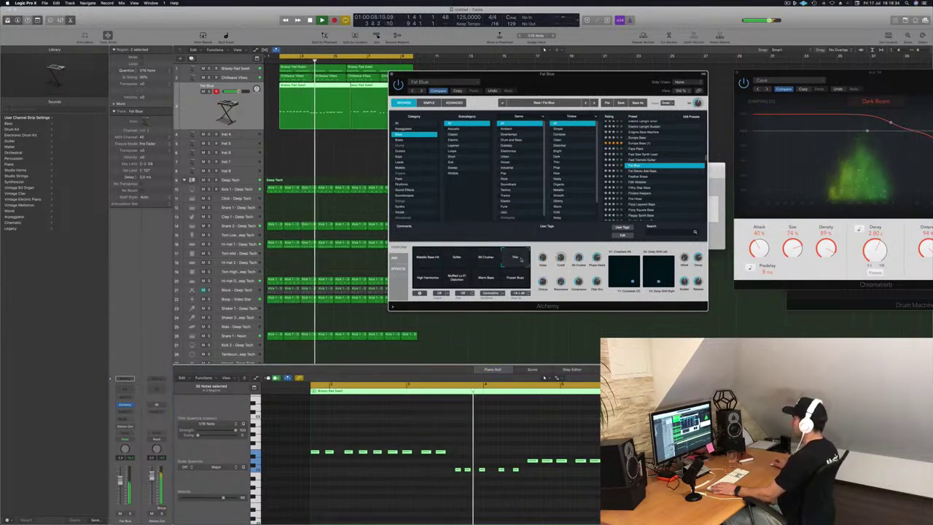
left_click(544, 377)
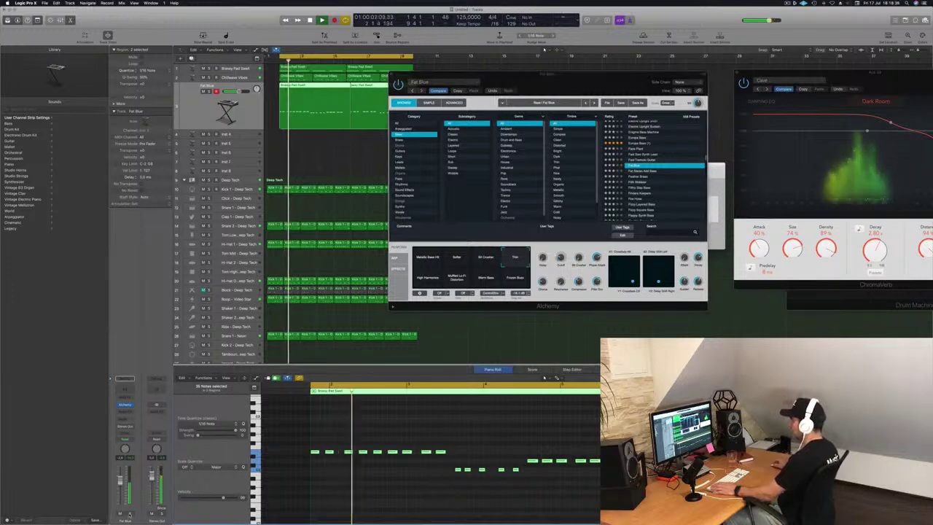
left_click(130, 515)
left_click(132, 514)
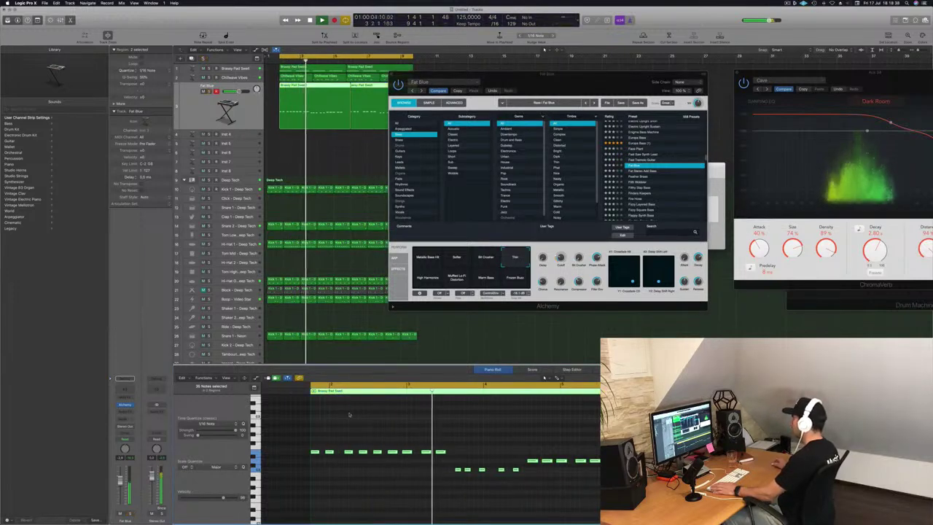
Switch Fat Blue to its Warm Bass variation and check the bass track briefly in solo.
left_click(425, 281)
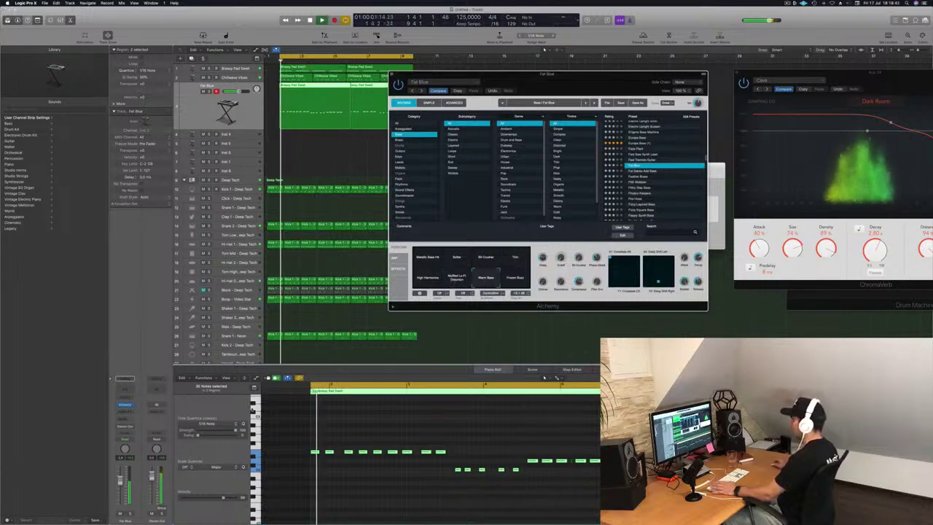
left_click(131, 514)
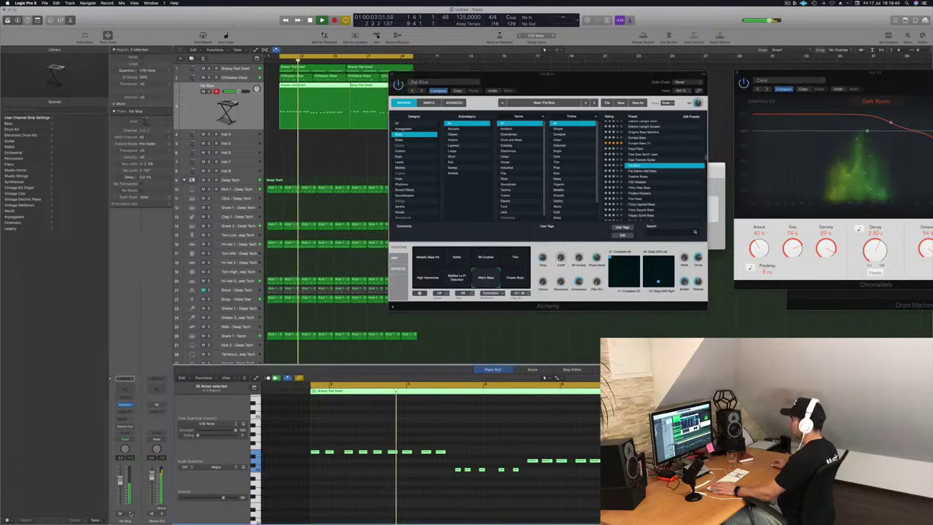
left_click(131, 514)
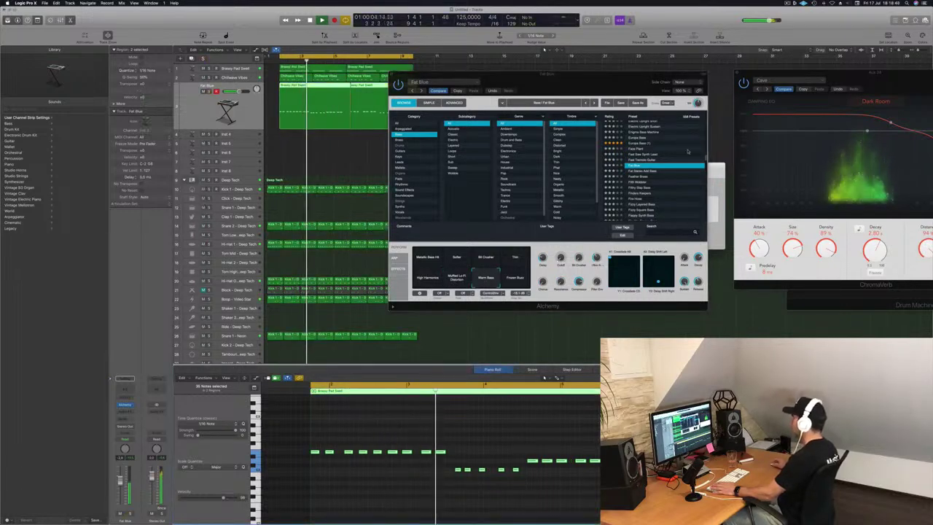
Audition Fat Stereo Add Bass, load the Feather Brass preset, and move the Alchemy window clear of the arrangement regions.
left_click(645, 175)
left_click(646, 171)
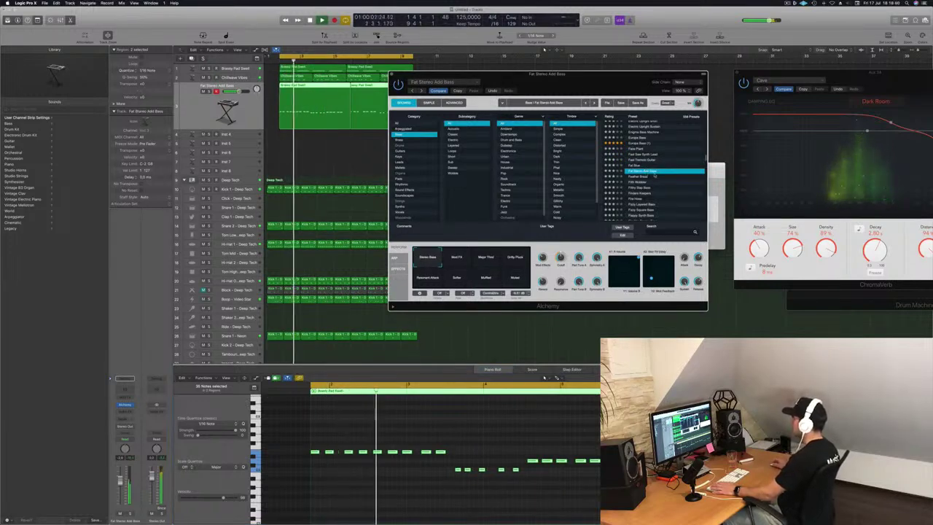
left_click(638, 177)
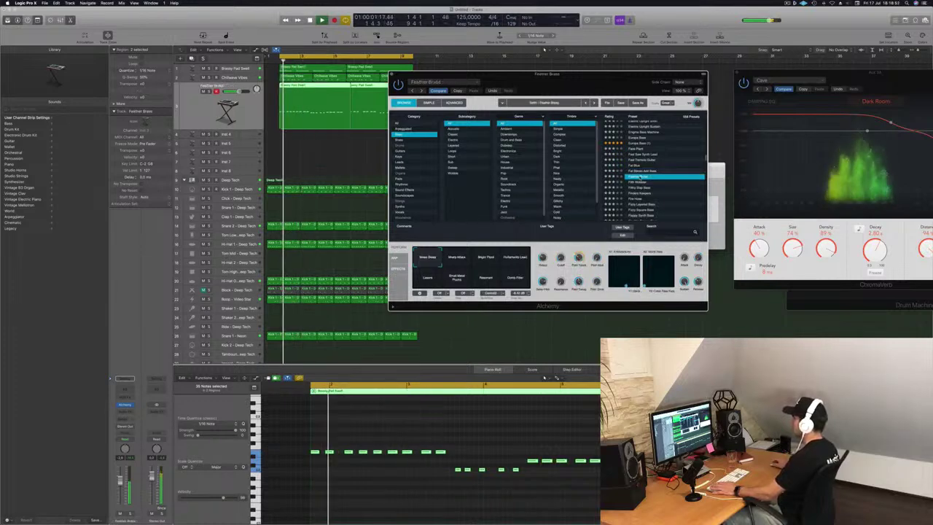
left_click_drag(623, 72, 683, 122)
mouse_move(682, 122)
left_mouse_down()
mouse_move(696, 120)
mouse_move(670, 124)
mouse_move(702, 127)
mouse_move(694, 130)
left_mouse_up()
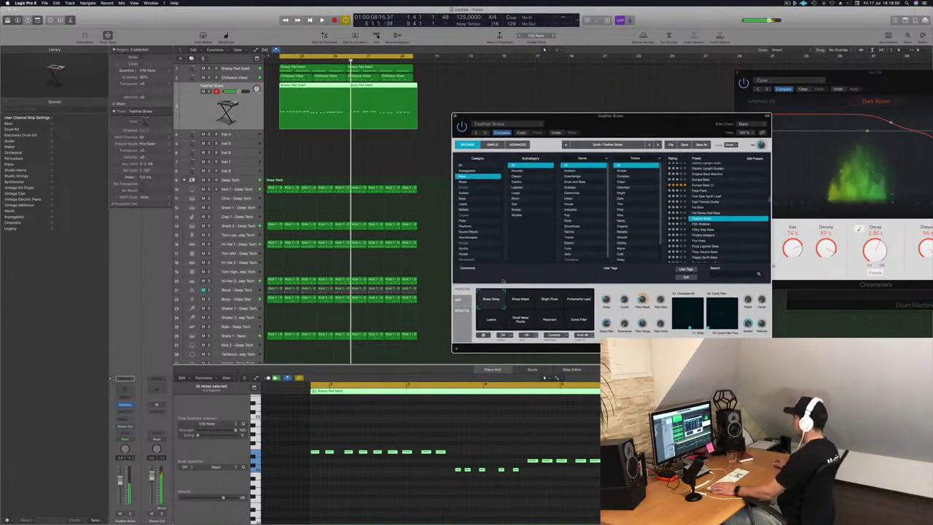
Move the boundary between the two bass regions slightly earlier so it lines up with the split between the brass regions.
left_click(543, 443)
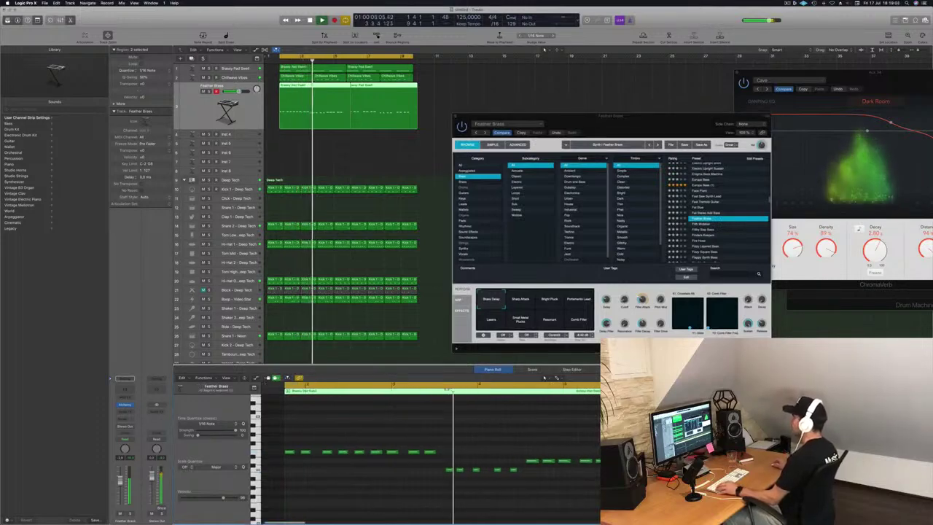
left_click(344, 85, "super")
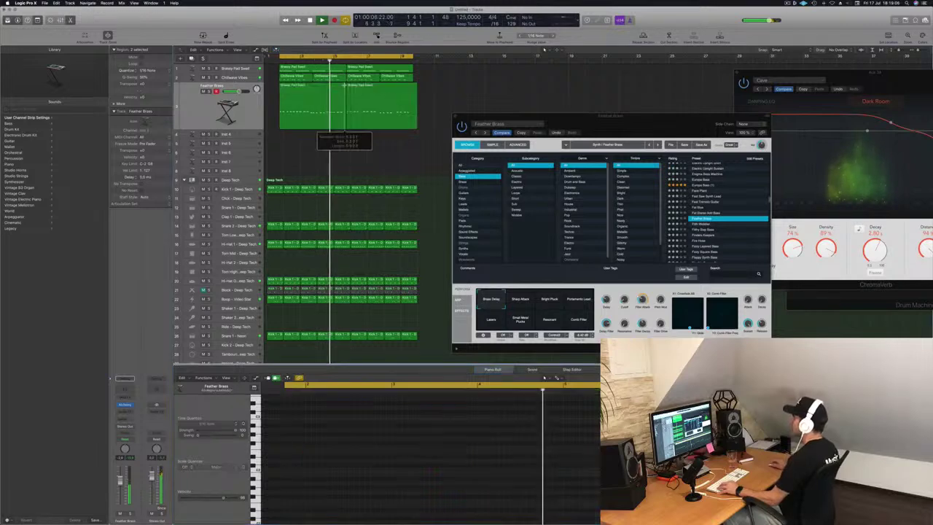
left_click(344, 85, "super")
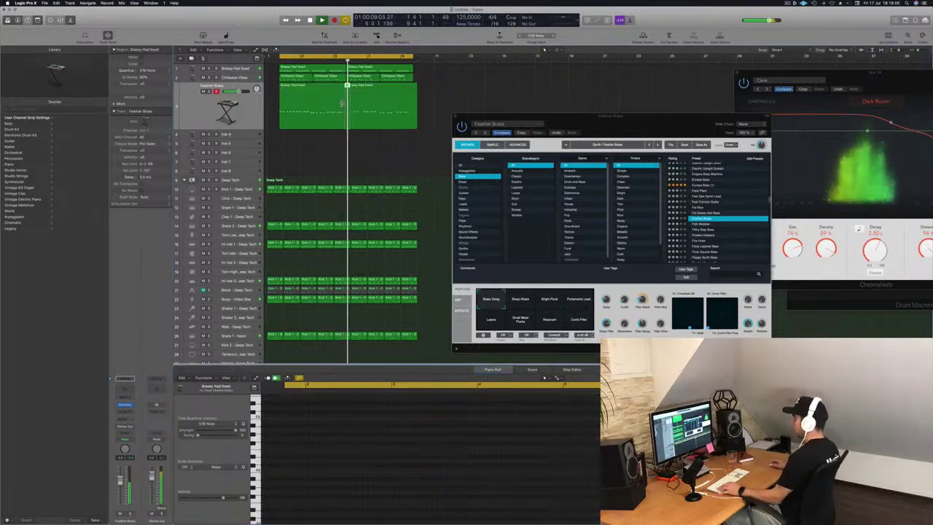
left_click(346, 86)
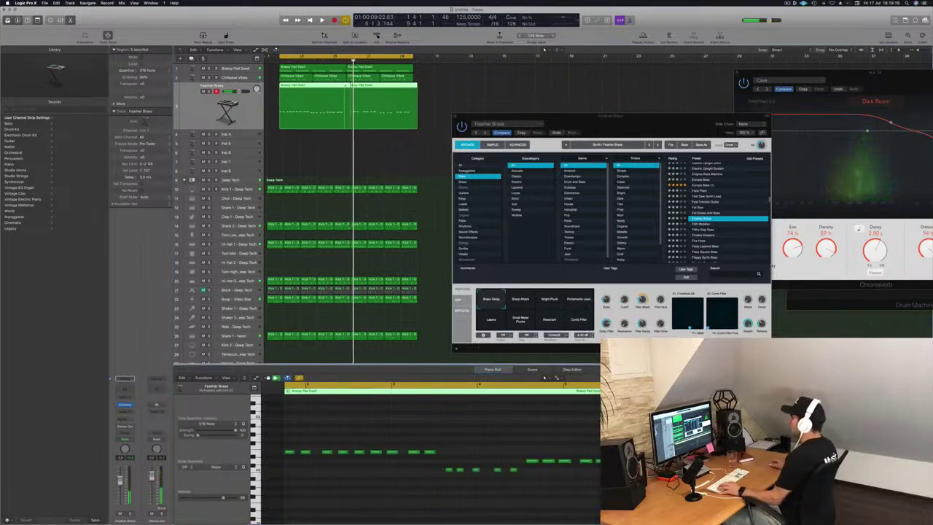
left_click(345, 86, "super")
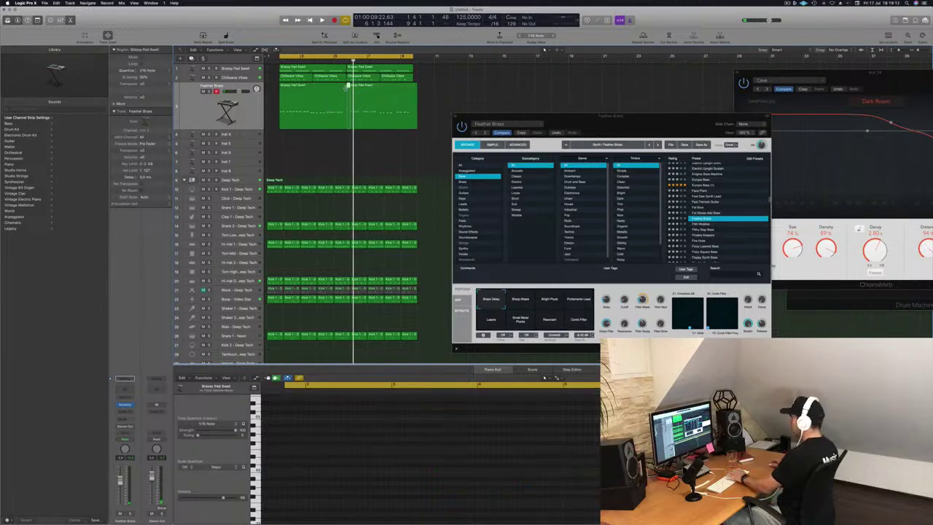
Show the first bass region's notes in the piano roll and play the loop to check the line.
left_click(327, 96)
scroll(513, 449, "up", 3)
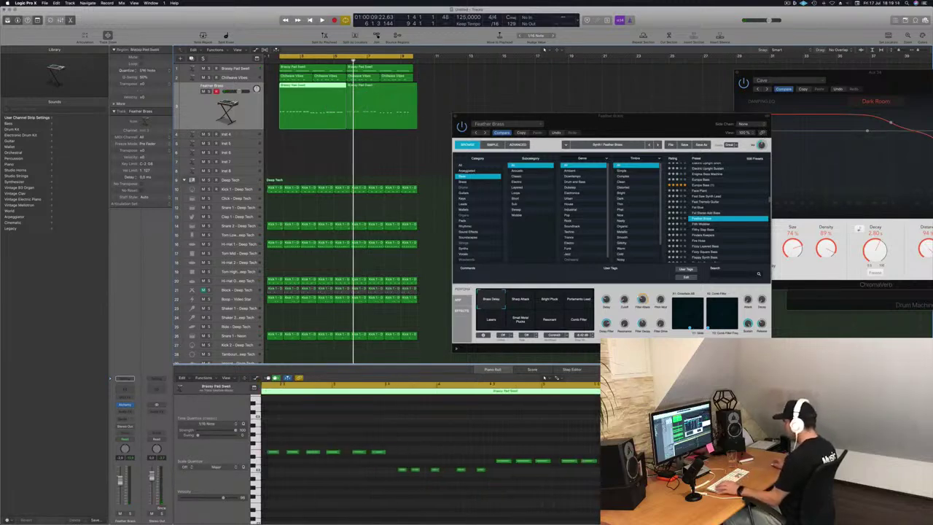
key("space")
scroll(513, 449, "down", 3)
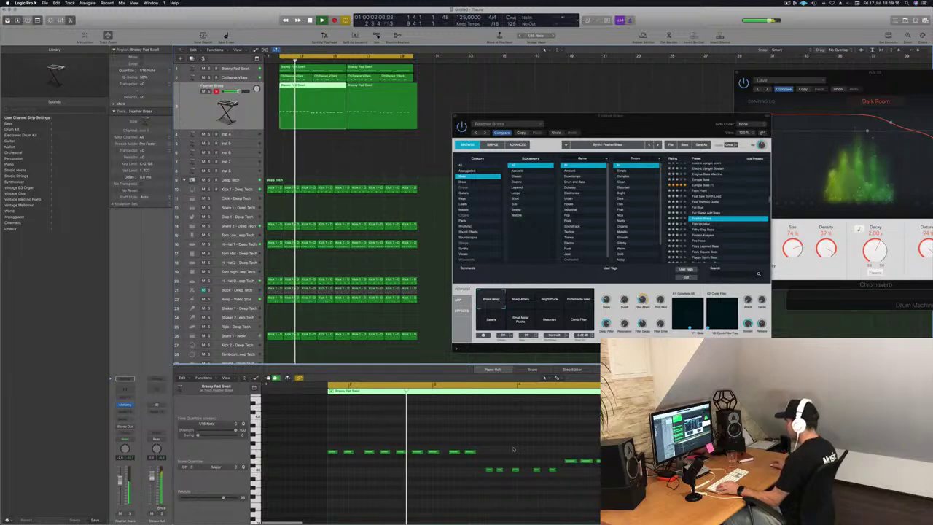
scroll(513, 449, "down", 1)
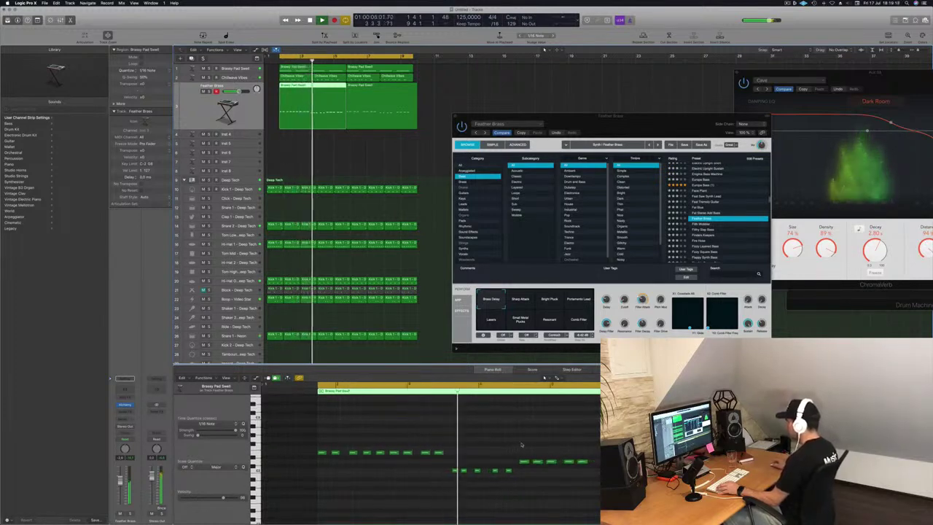
Duplicate the last note of the first bass region's opening phrase directly after it and adjust the copy's length.
scroll(517, 446, "up", 1)
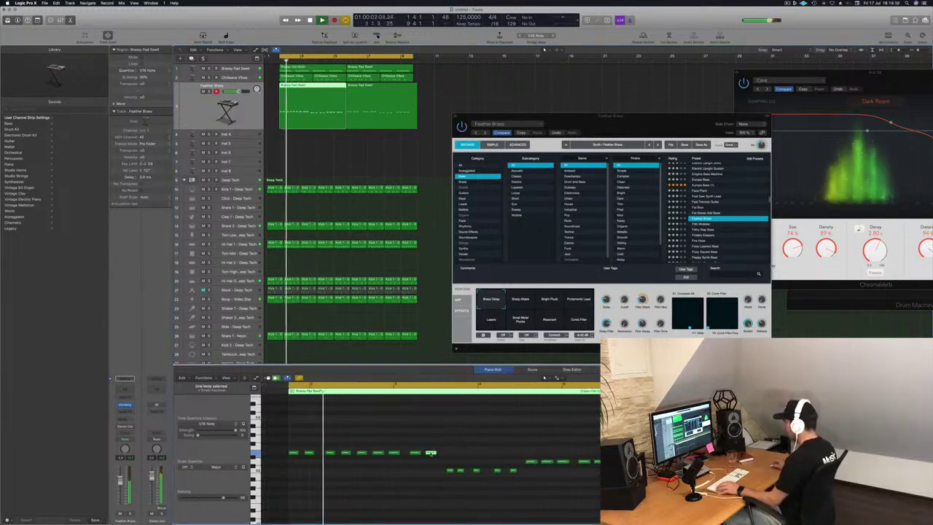
left_click_drag(432, 453, 447, 458)
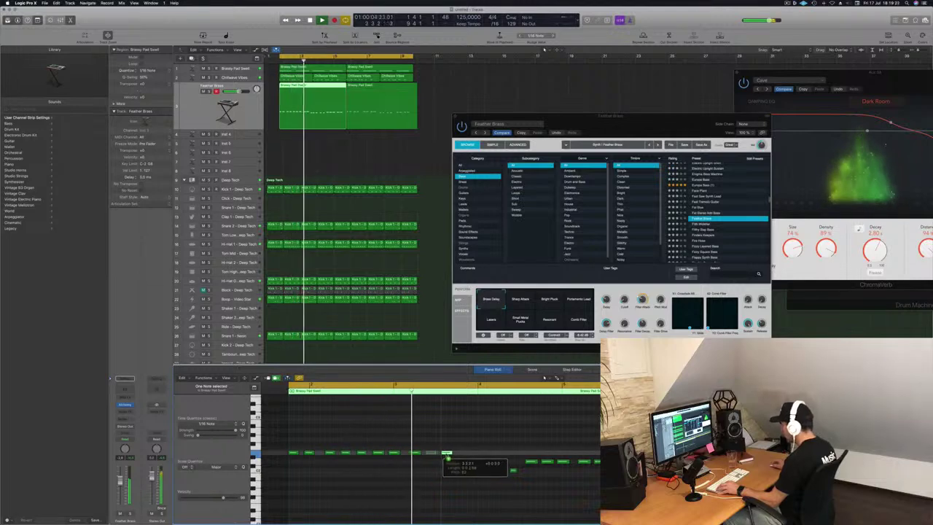
key("Return")
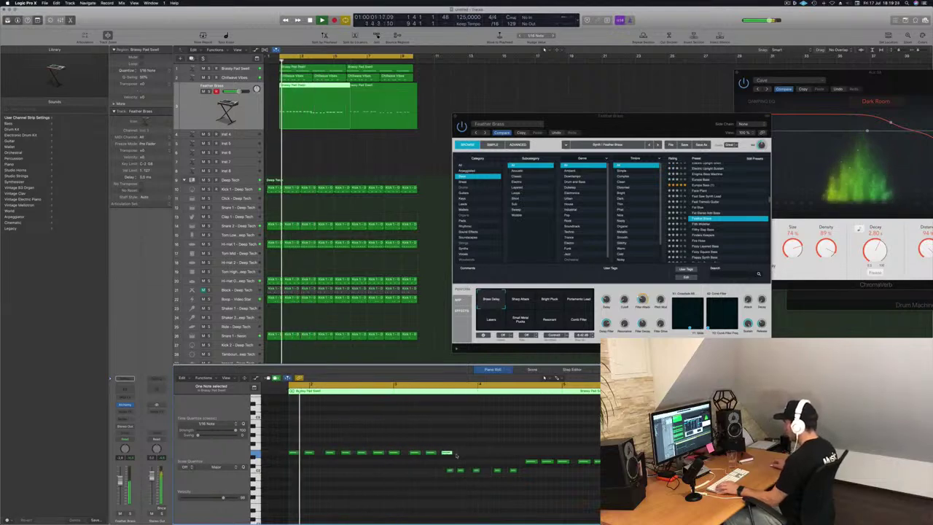
left_click_drag(451, 453, 447, 453)
scroll(502, 453, "down", 2)
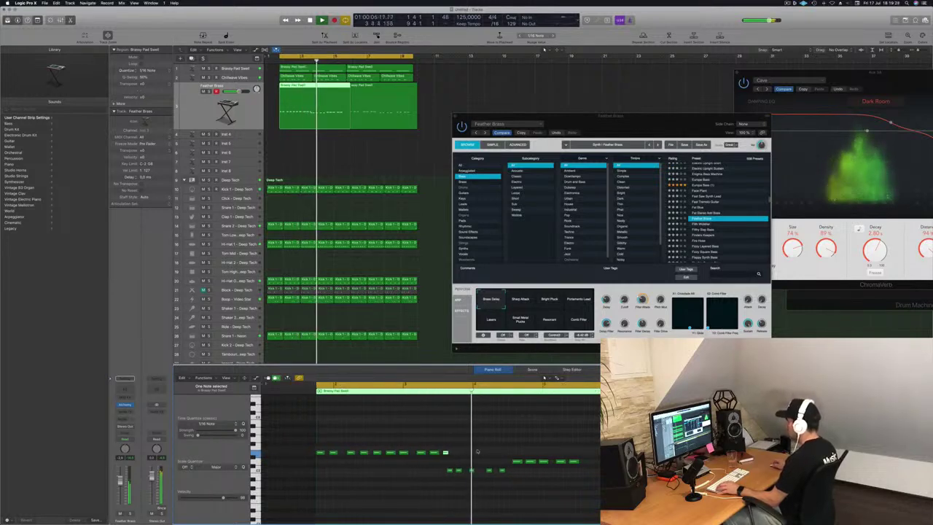
Copy the last low note in the first bass region directly after it and extend the closing phrase with two more notes.
scroll(481, 450, "up", 5)
scroll(521, 456, "down", 3)
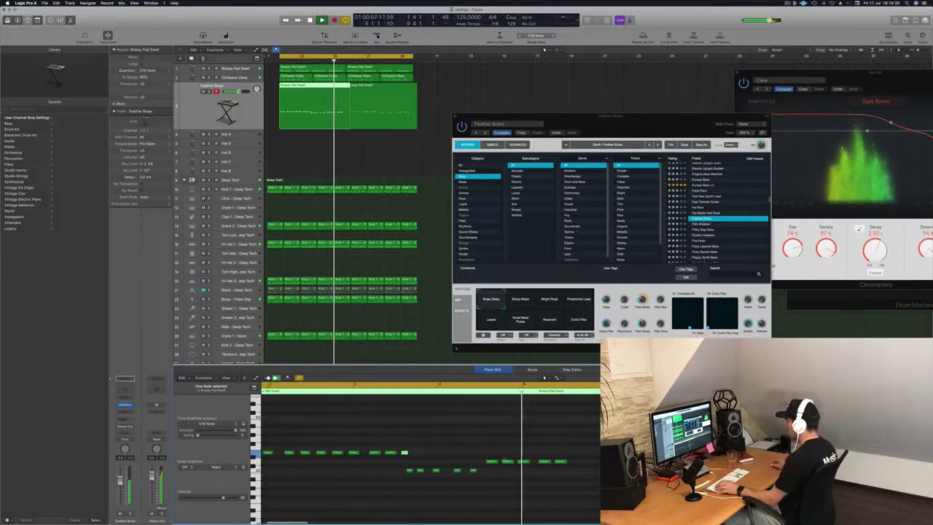
left_click(482, 471)
left_click_drag(481, 471, 495, 473)
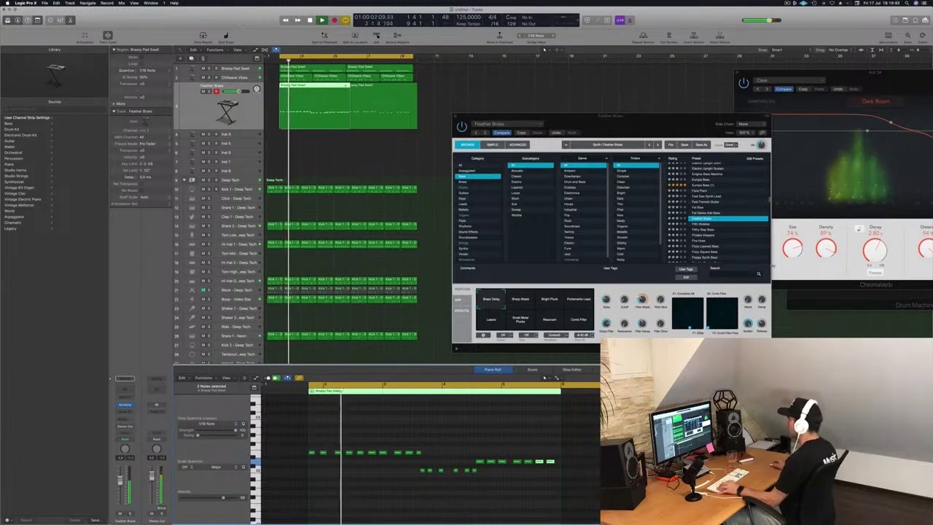
Trim the first bass region back to the brass split and replace the second bass region with a copy of it.
left_click(347, 94)
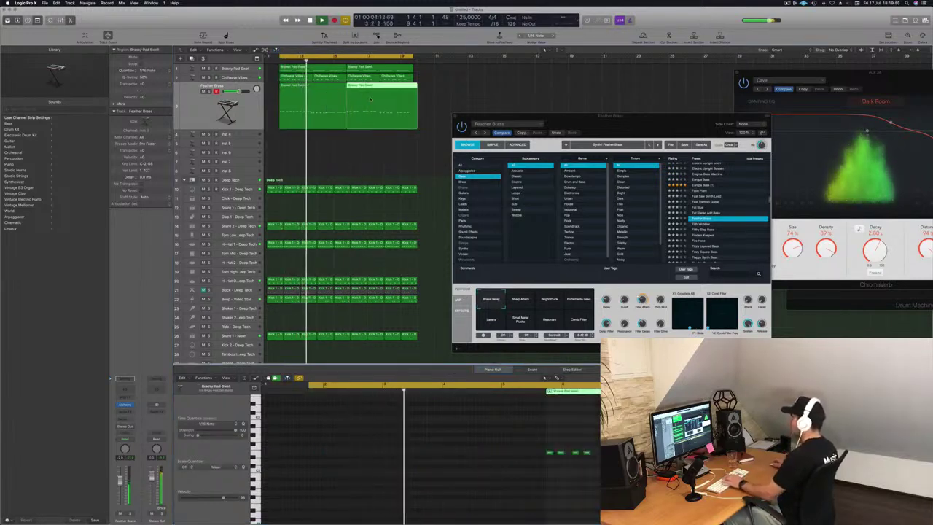
key("Delete")
left_click_drag(335, 97, 371, 91)
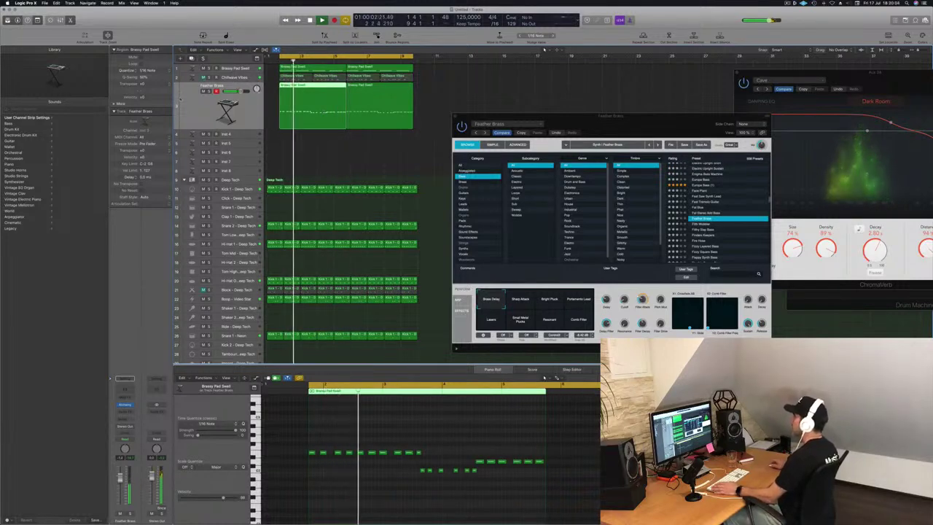
Move the Alchemy window slightly up and shorten the added last notes of the bass line's first and low phrases.
left_click_drag(570, 131, 608, 113)
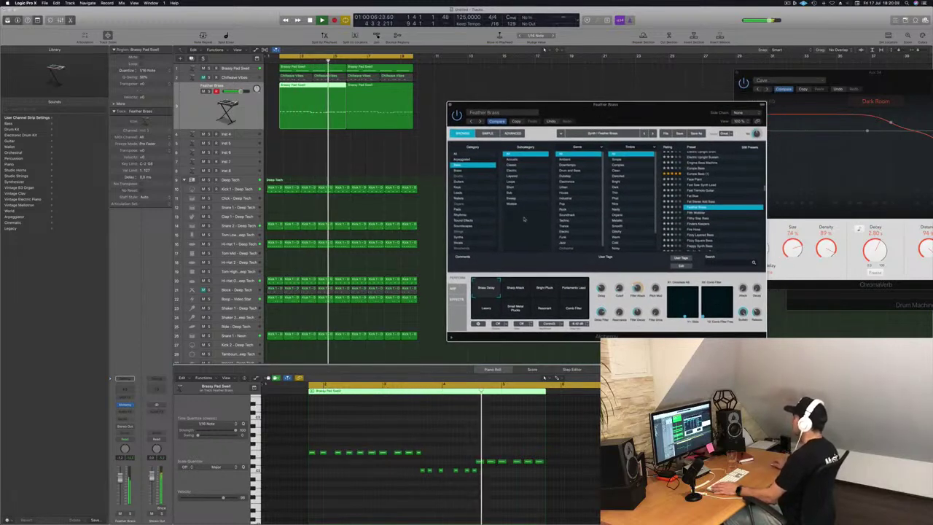
key("Return")
scroll(479, 496, "up", 5)
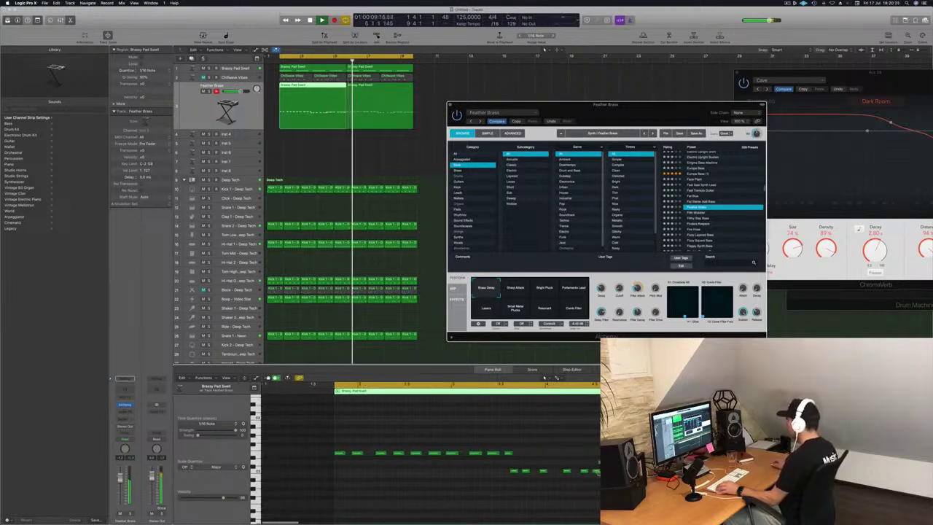
left_click(597, 471)
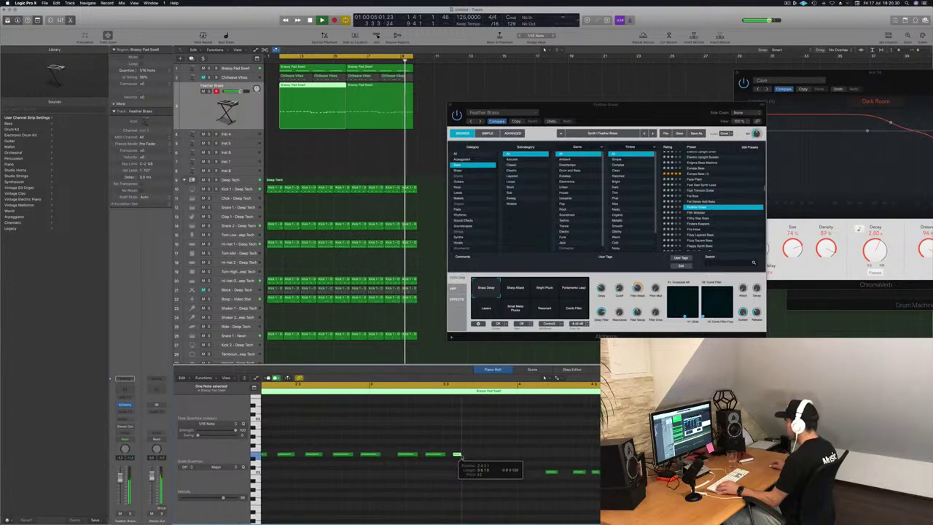
Delete the second bass region and loop the first one up to the end of the brass regions.
left_click(364, 89)
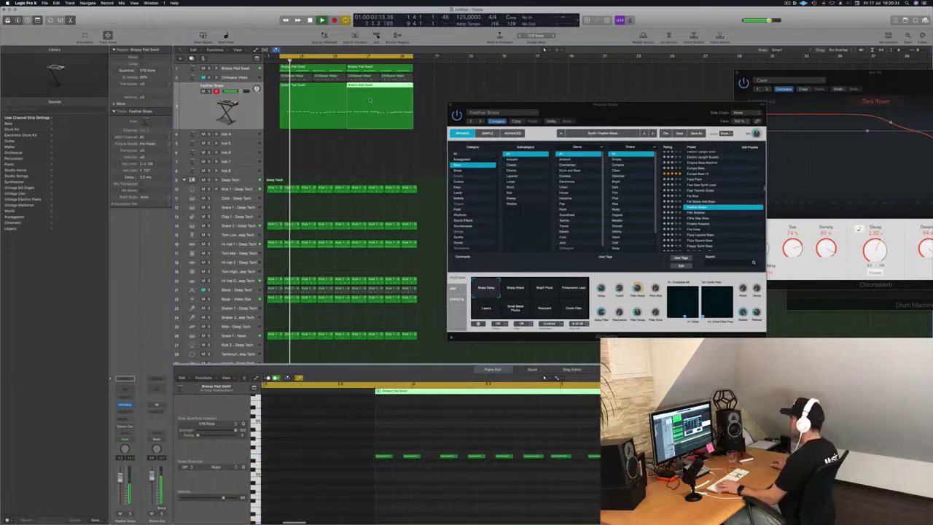
key("Delete")
left_click(316, 89)
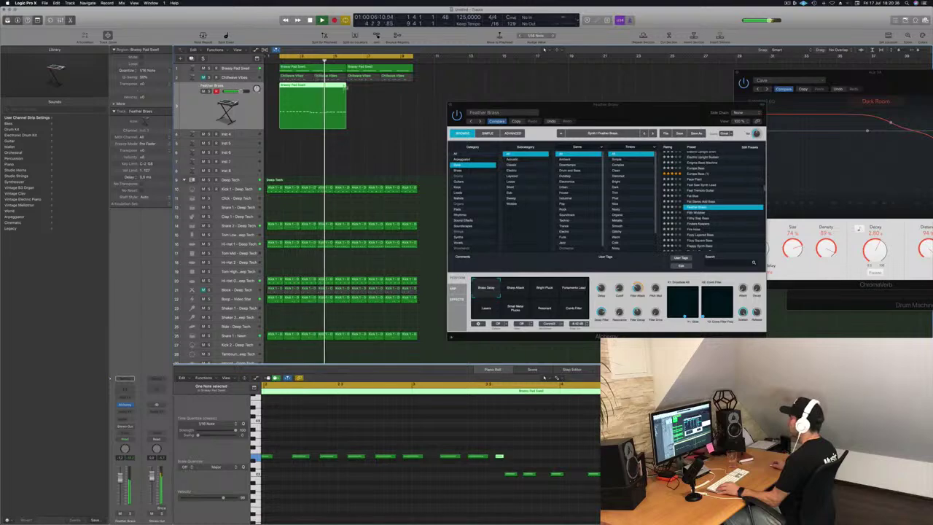
left_click_drag(345, 109, 413, 97)
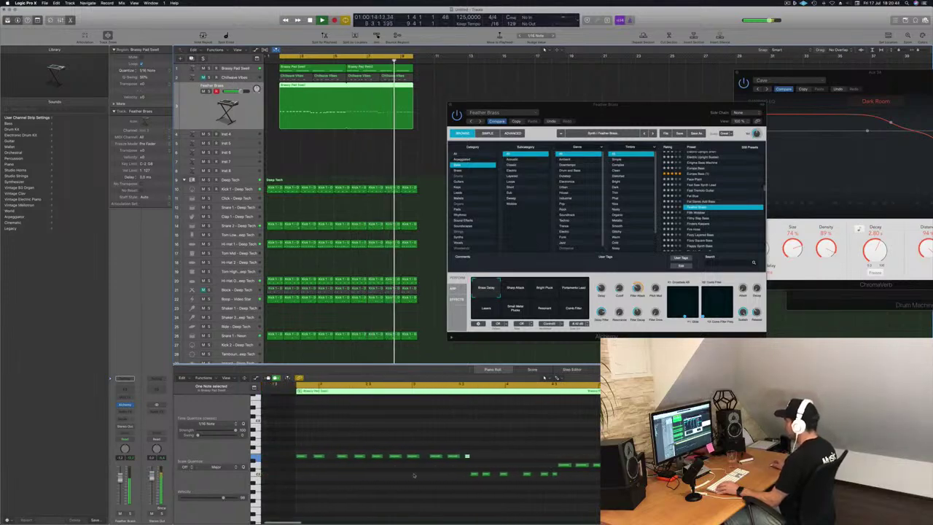
Play the looped bass line from the start and check its notes in the piano roll.
left_click(386, 483)
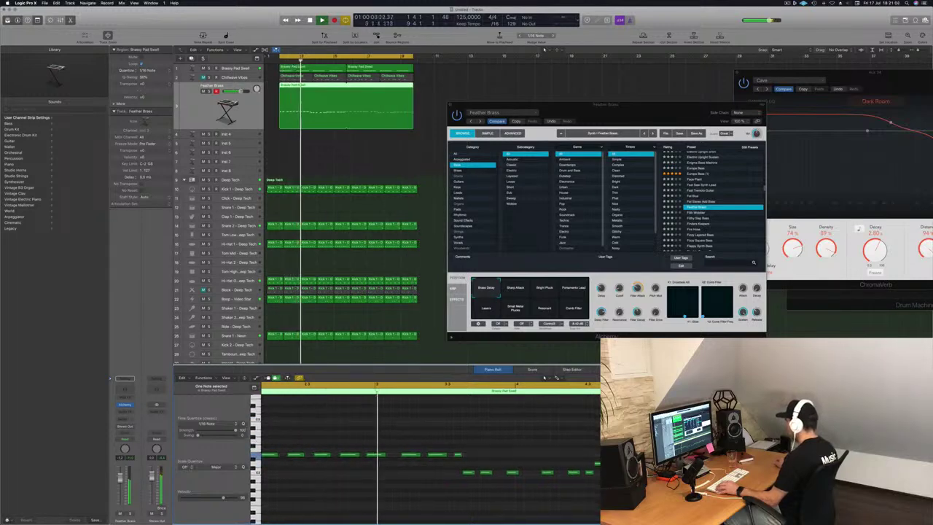
key("super+Left")
key("super+Left")
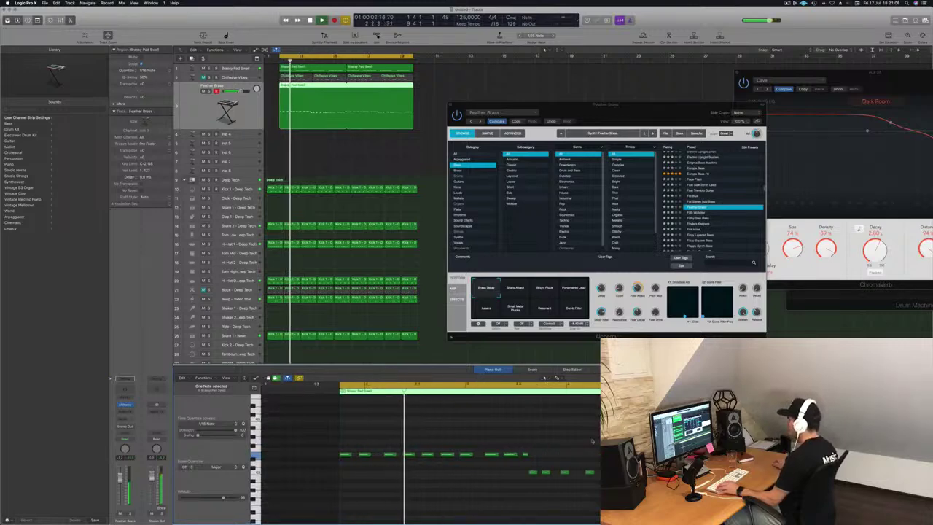
left_click(570, 442)
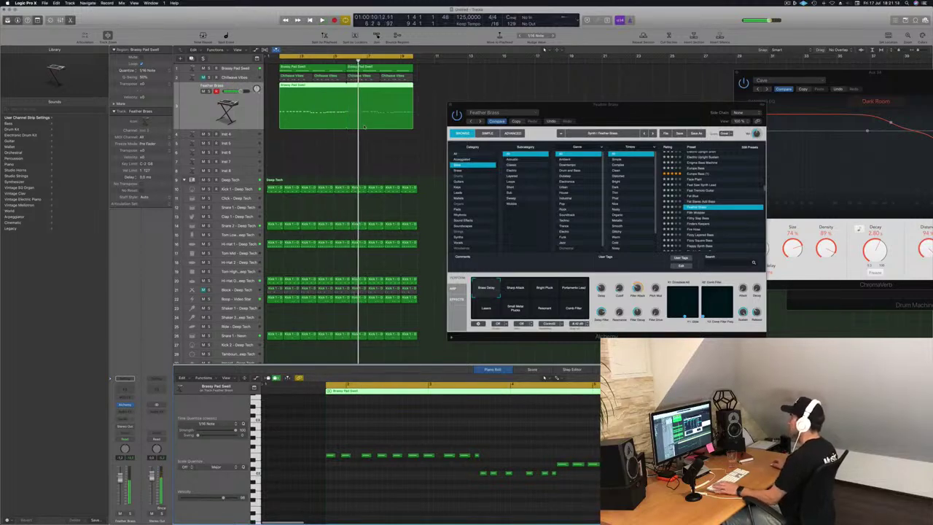
key("space")
key("space")
key("space")
key("space")
key("space")
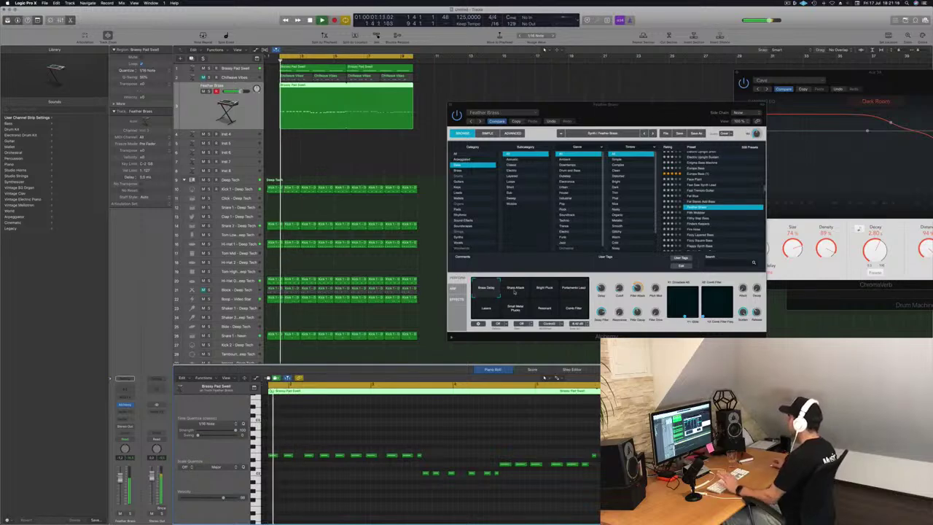
Audition Feather Brass's other variations, from Sharp Attack to Comb Filter, against the loop and return to Brass Delay.
left_click(515, 290)
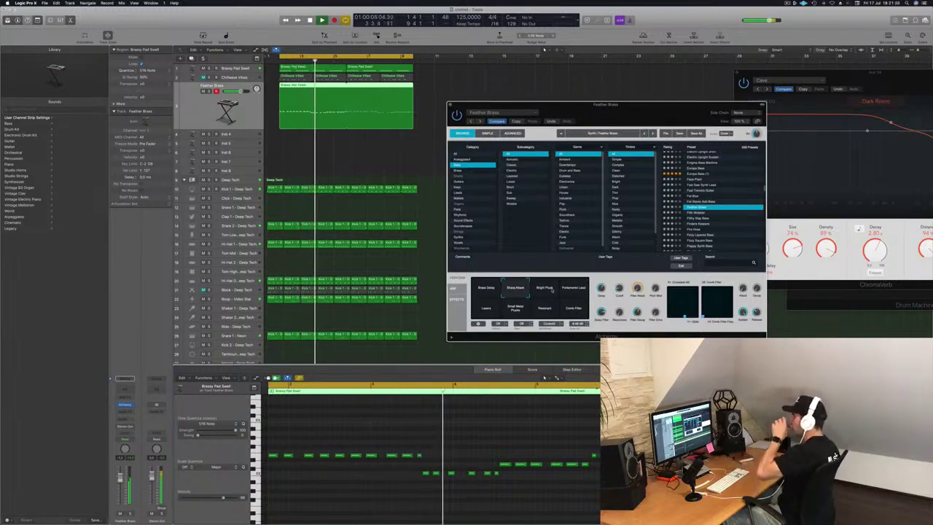
left_click(552, 290)
left_click(564, 290)
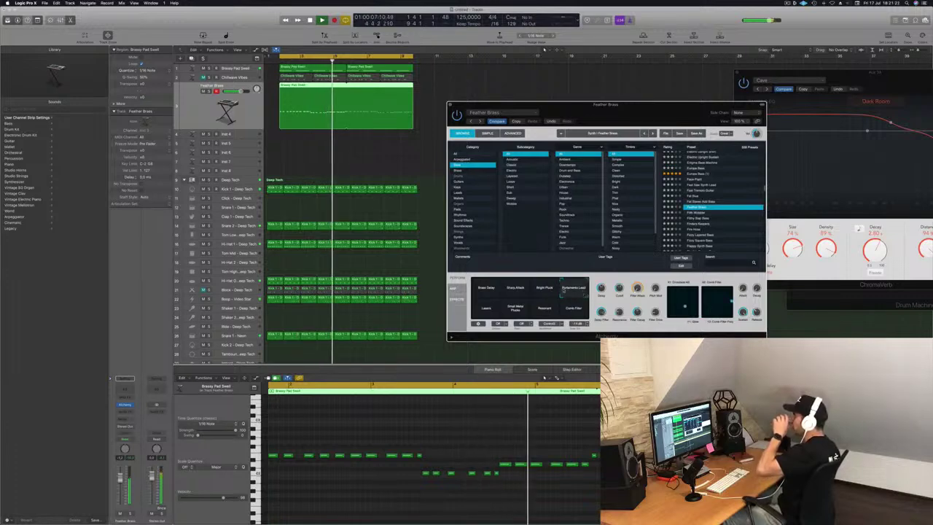
left_click(486, 310)
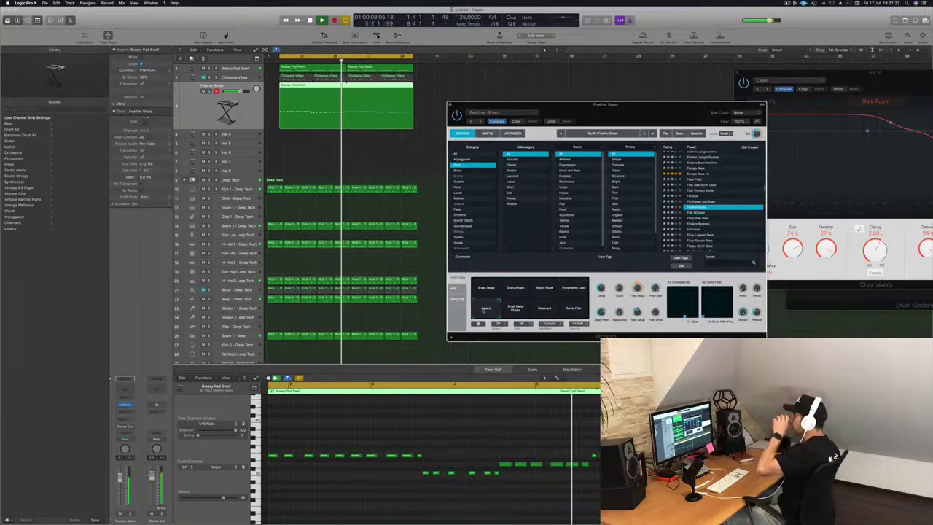
left_click(521, 309)
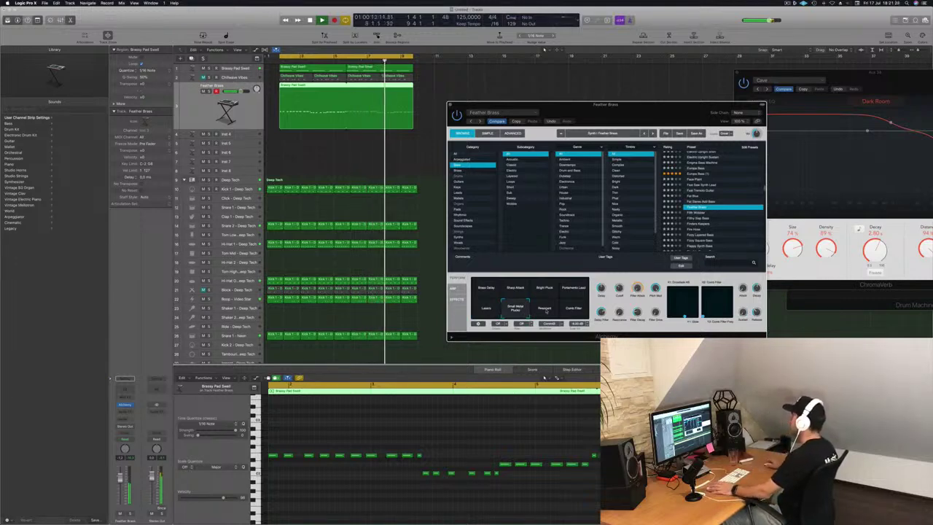
left_click(546, 311)
left_click(565, 309)
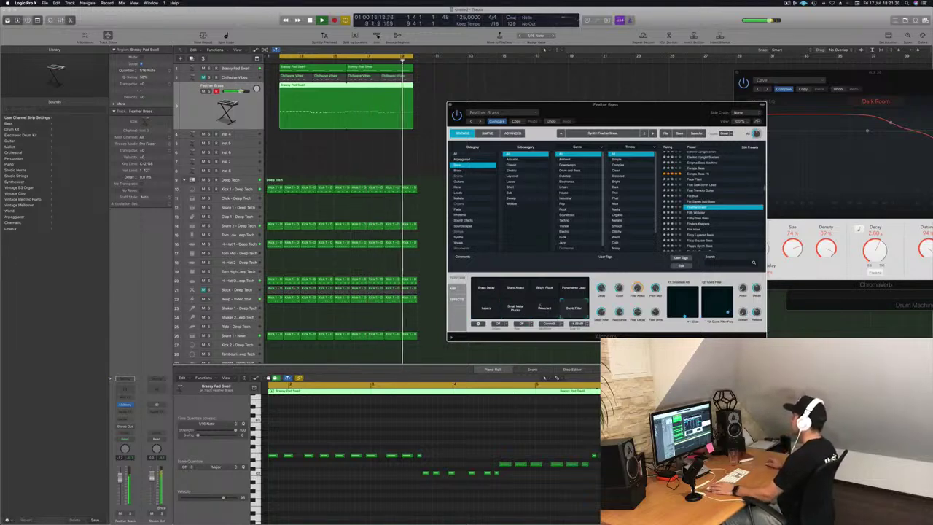
left_click(486, 289)
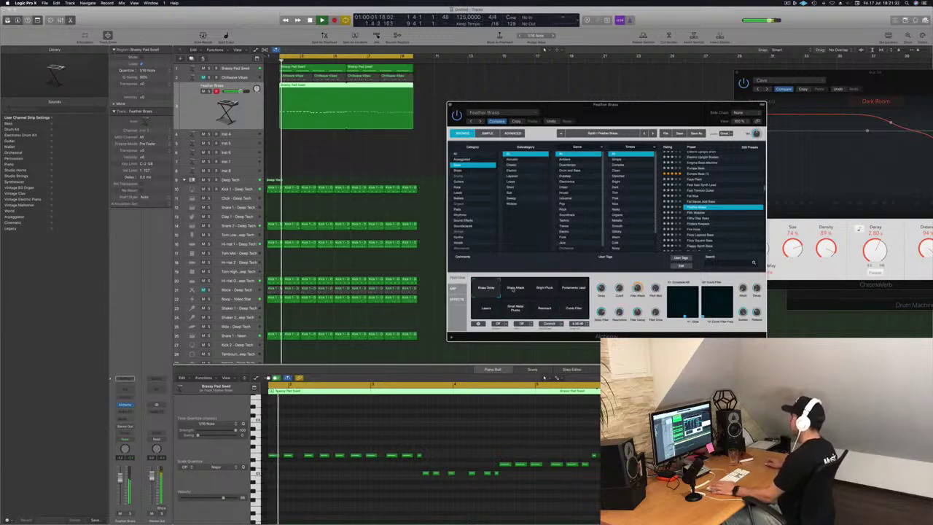
left_click(515, 289)
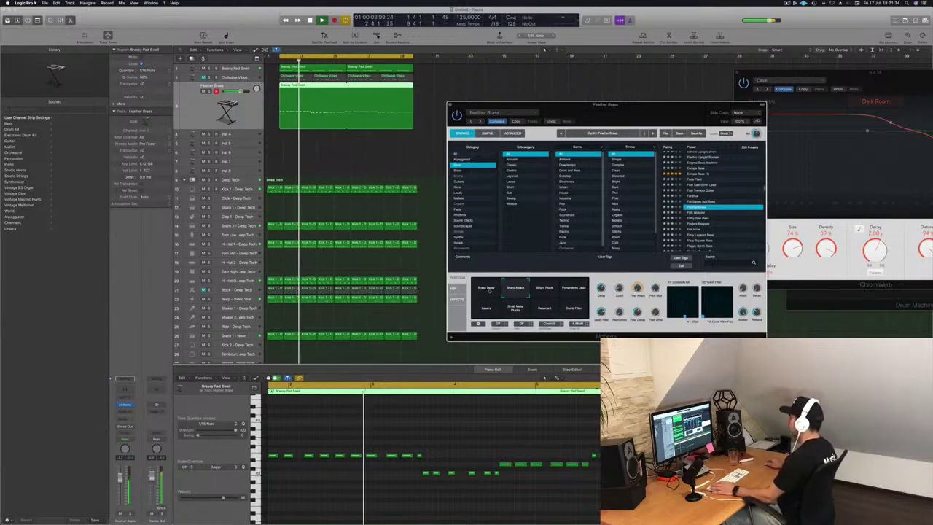
left_click(487, 289)
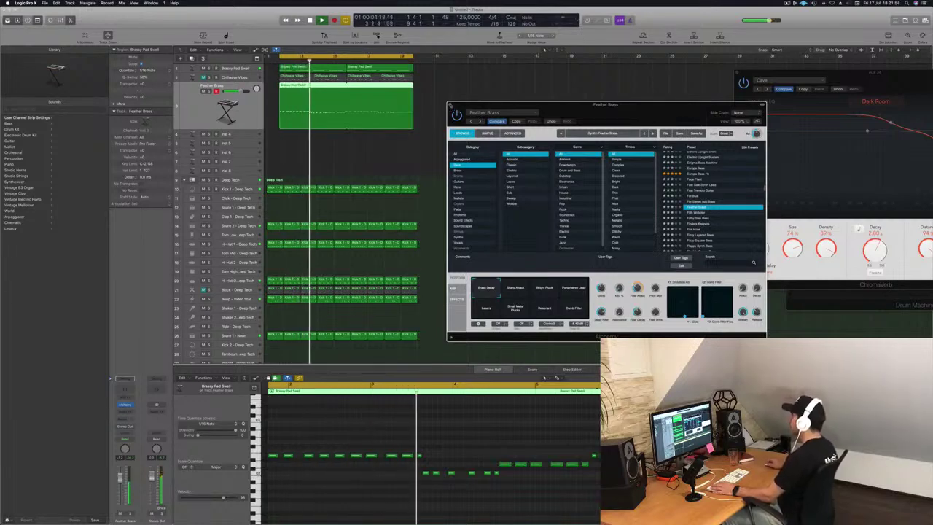
Close the Alchemy window and unmute the Chillwave Vibes track.
left_click(451, 106)
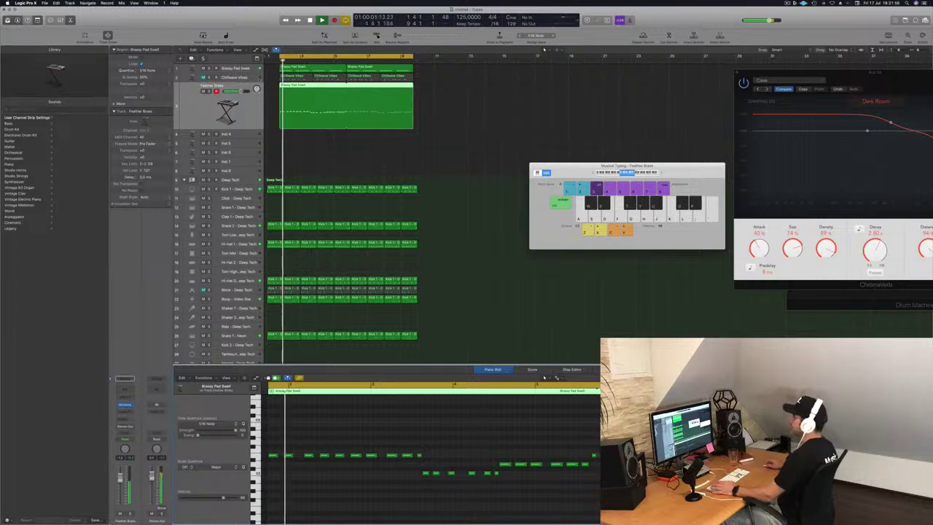
left_click(257, 78)
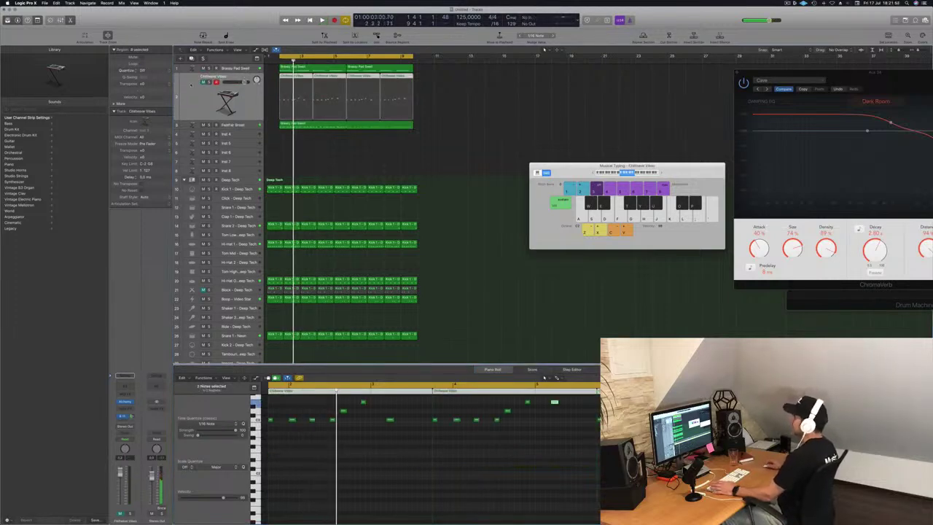
left_click(204, 83)
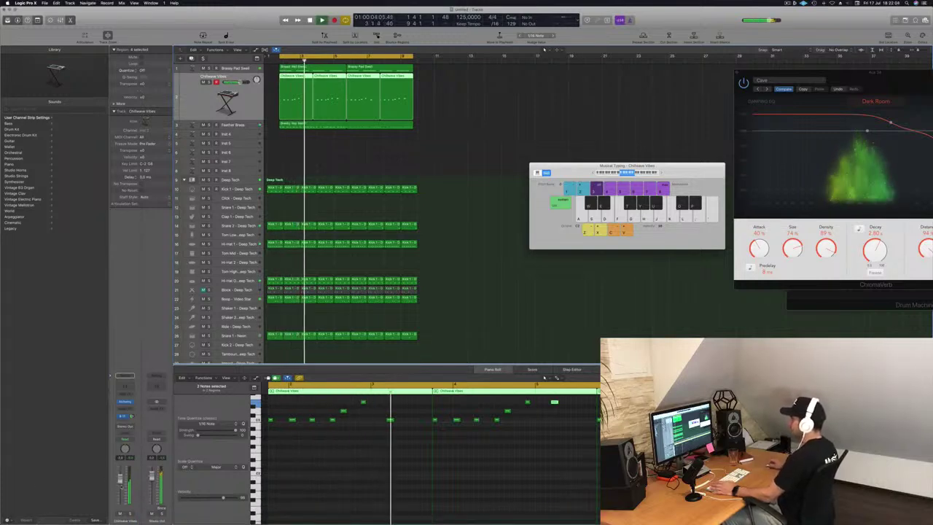
Add a Channel EQ to the Chillwave Vibes track with a low cut at 320 Hz and close it.
left_click(127, 387)
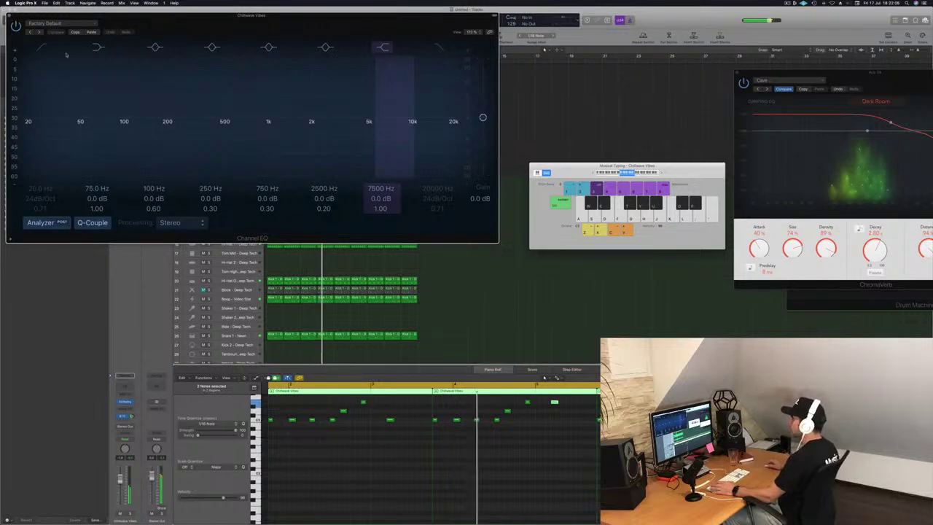
left_click(43, 48)
left_click_drag(54, 115, 228, 114)
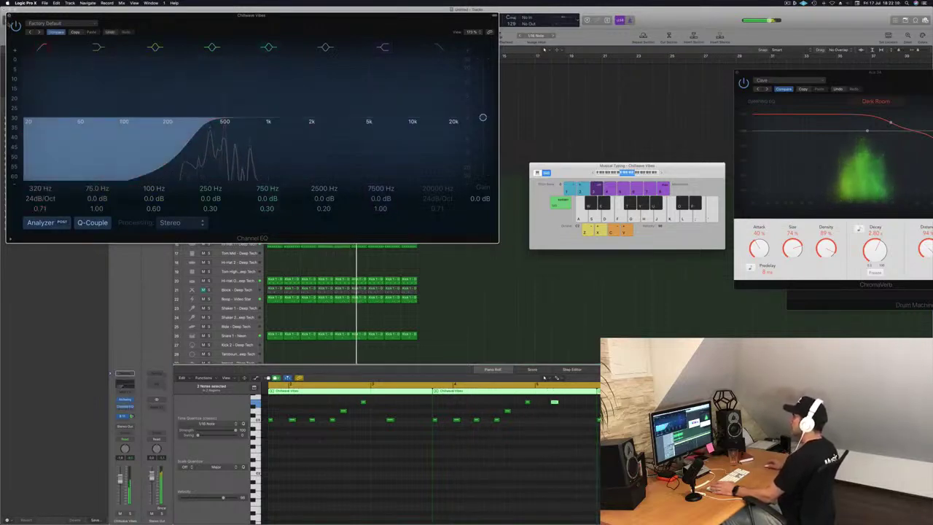
left_click(8, 15)
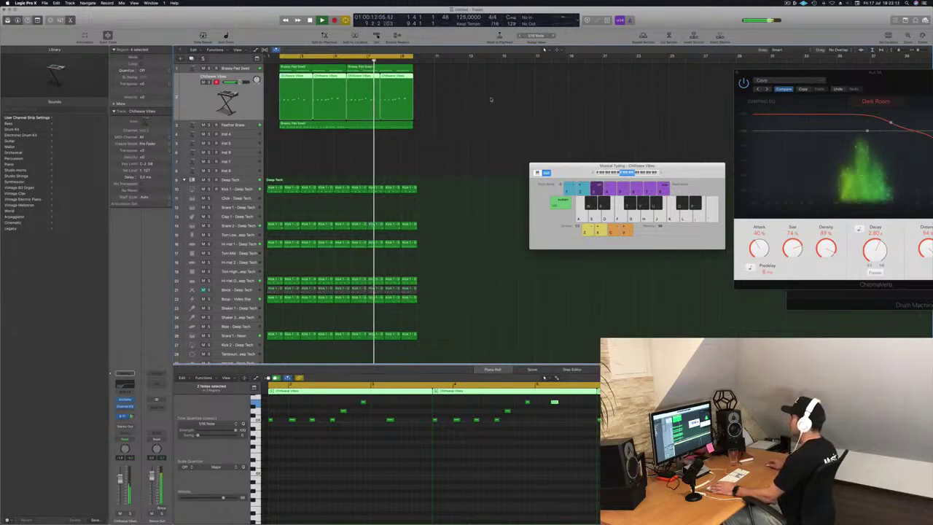
Stop playback and delete the last two Chillwave Vibes regions.
key("space")
left_click_drag(490, 100, 316, 83)
key("BackSpace")
Swap the pitches of the two high notes in the second Chillwave Vibes region so the higher comes first, and play the loop.
left_click(292, 78)
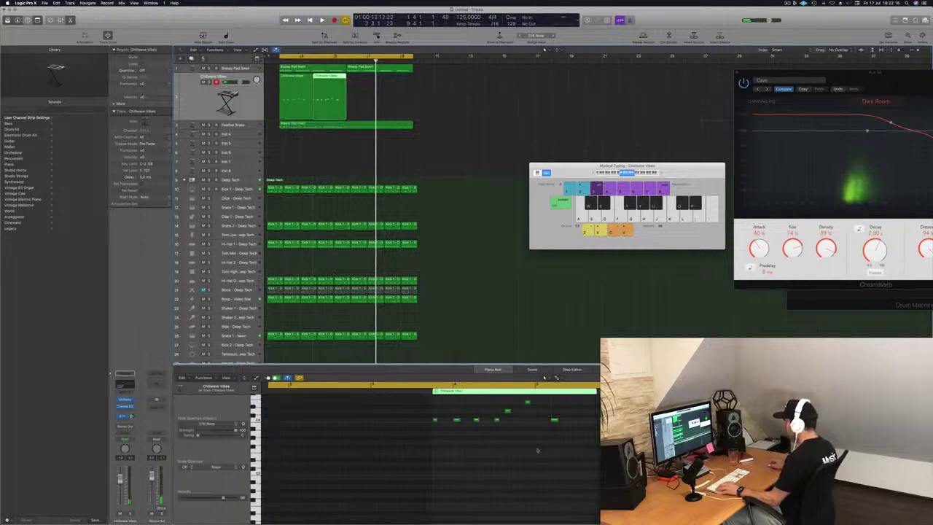
left_click(530, 434)
scroll(512, 446, "up", 1)
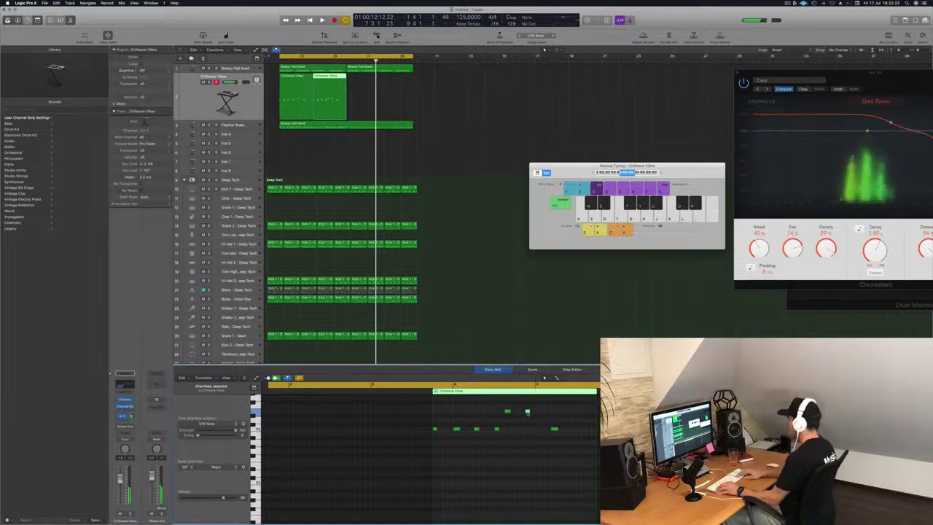
key("space")
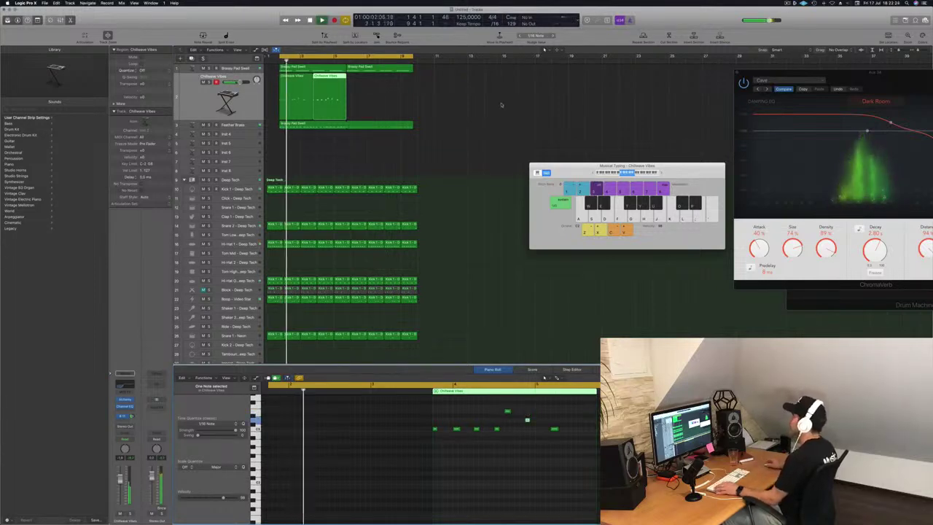
Copy the two Chillwave Vibes regions into the loop's second half and delete the last note of the second region.
left_click_drag(291, 85, 373, 85)
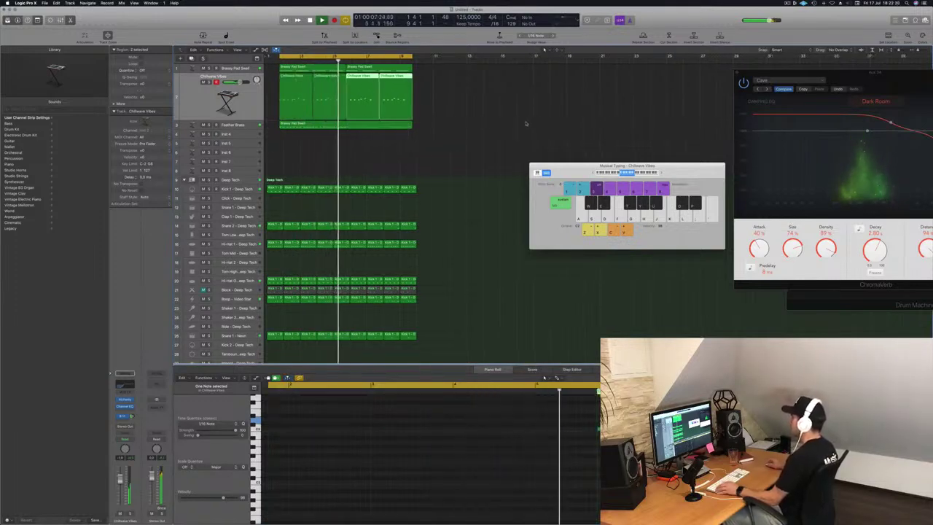
key("super+Left")
left_click(321, 77)
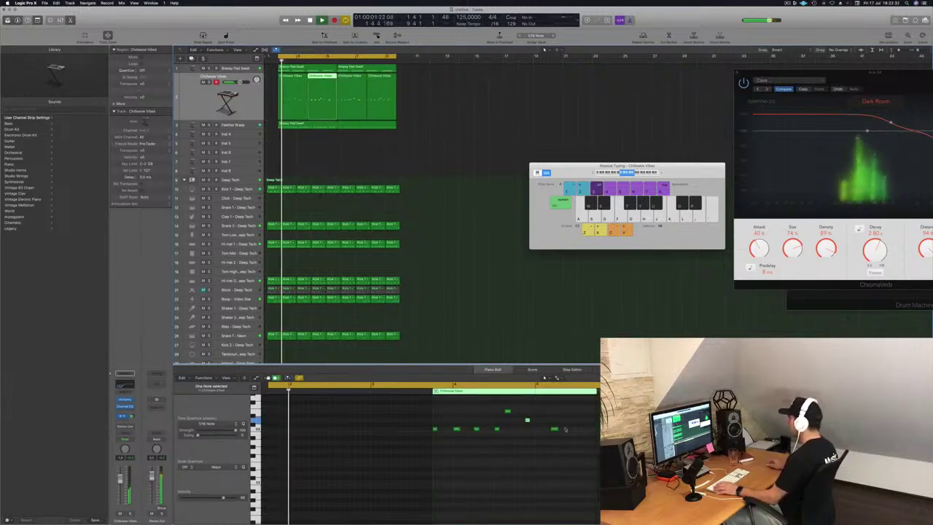
key("BackSpace")
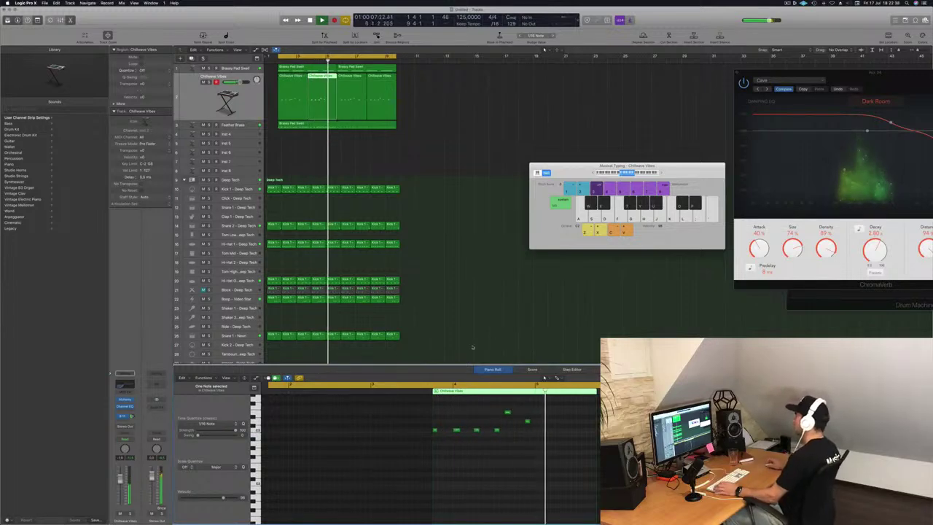
Replace the last two Chillwave Vibes regions with copies of the first two, and save the project.
left_click_drag(453, 91, 359, 111)
key("Delete")
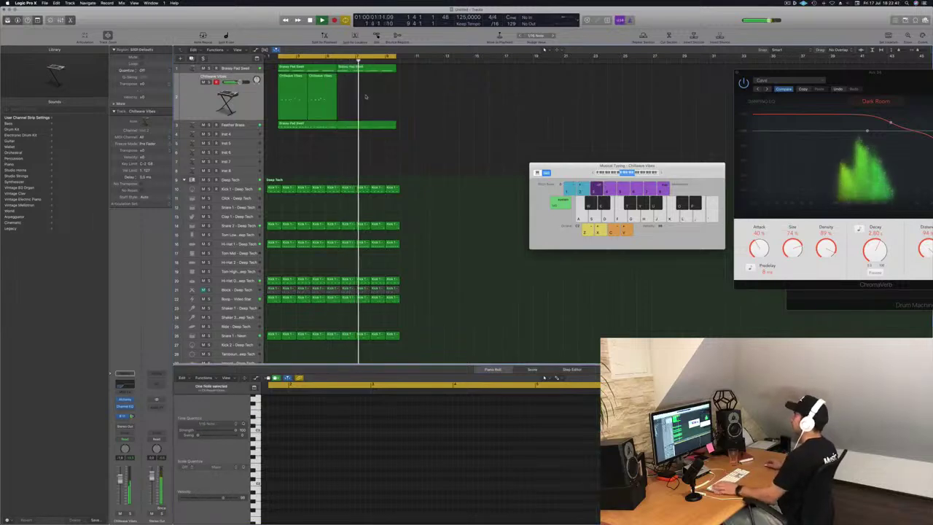
mouse_move(366, 97)
left_mouse_down()
mouse_move(295, 88)
mouse_move(355, 83)
left_mouse_up()
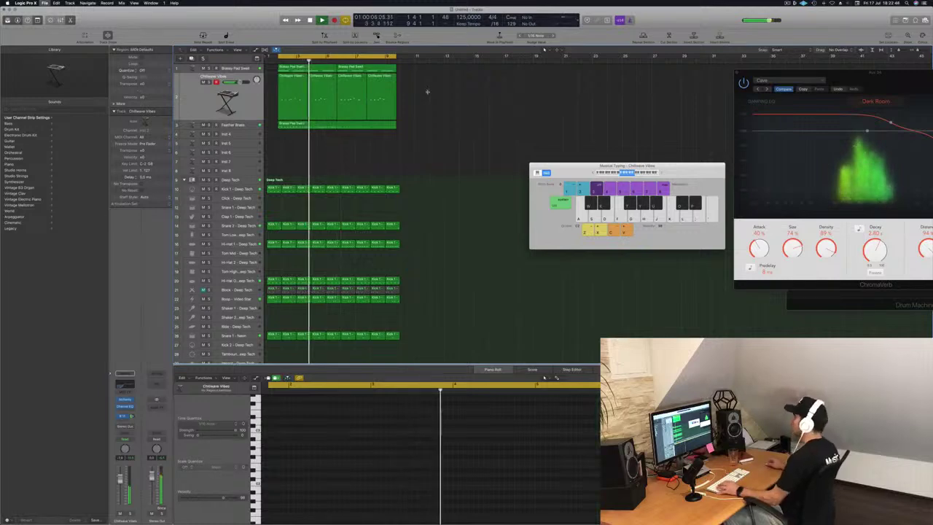
key("super+s")
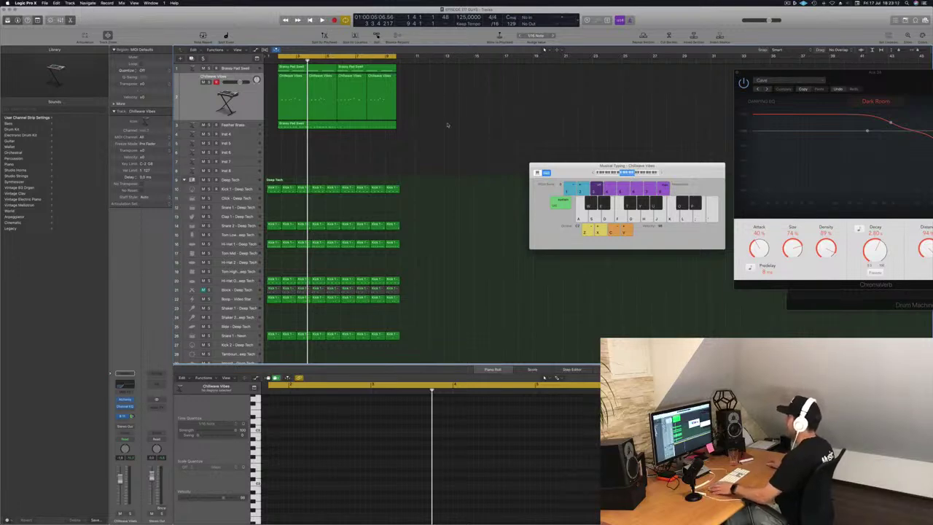
Play back the loop and review the Brassy Pad Swell notes on the Feather Brass track.
key("space")
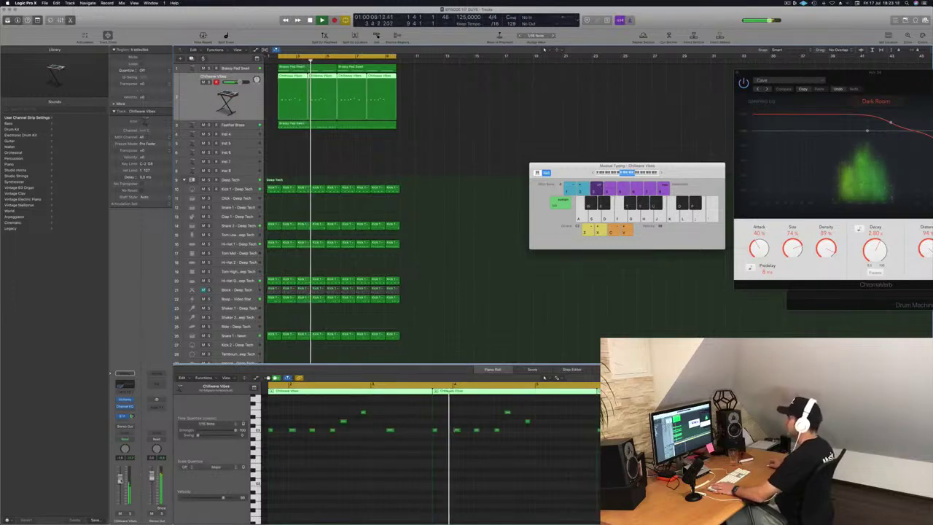
key("space")
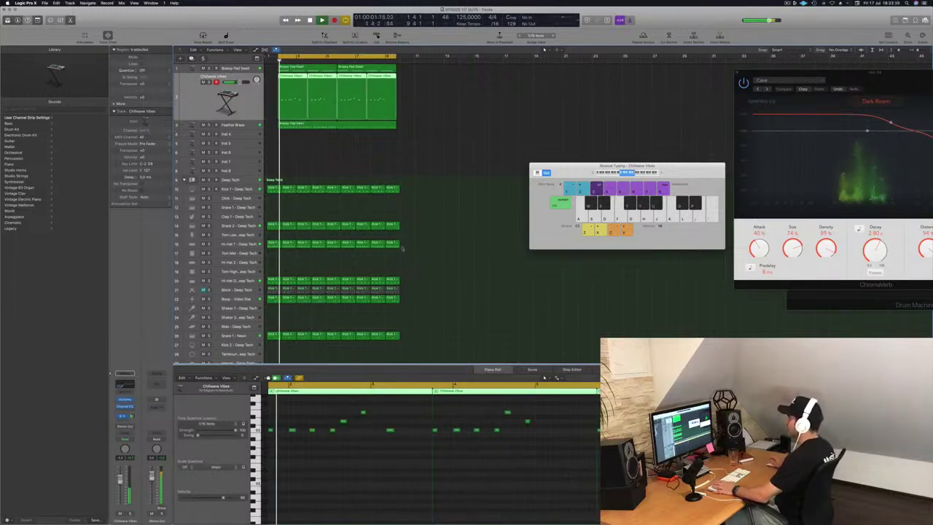
left_click(460, 156)
left_click(234, 125)
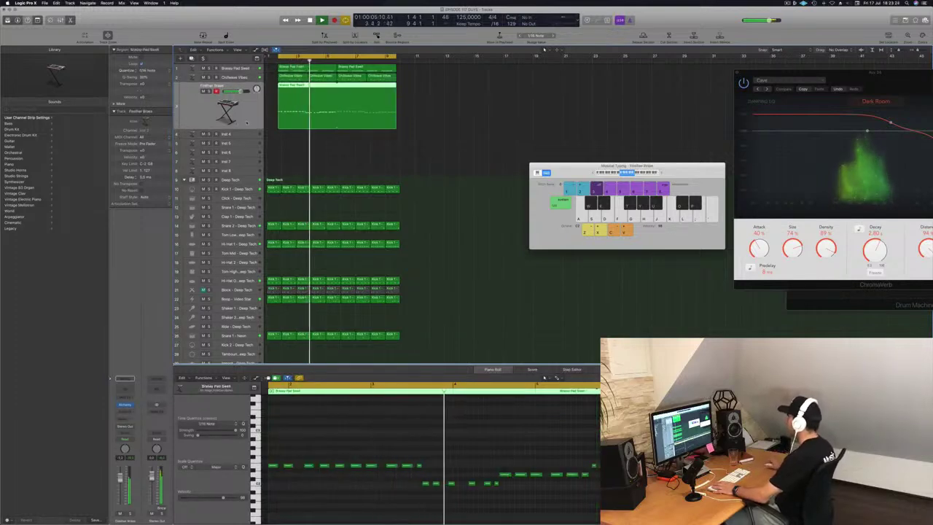
left_click(450, 146)
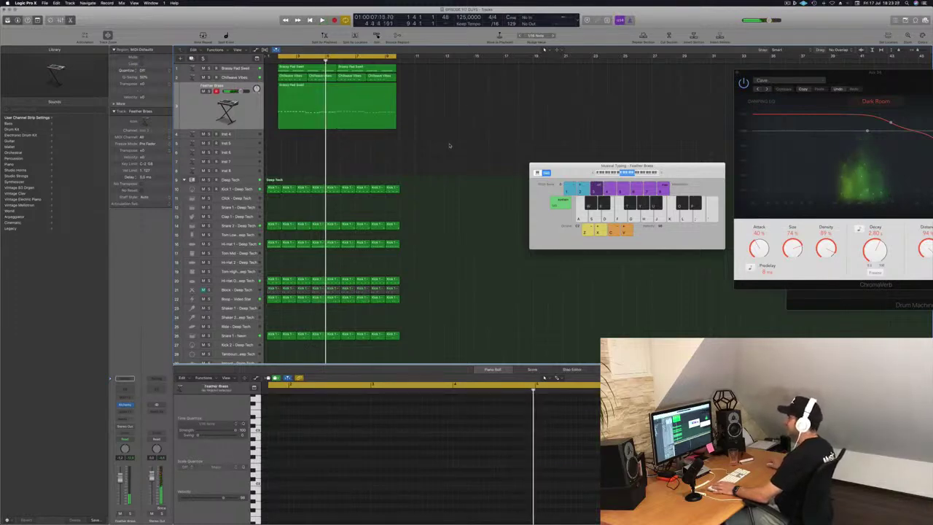
left_click(219, 117)
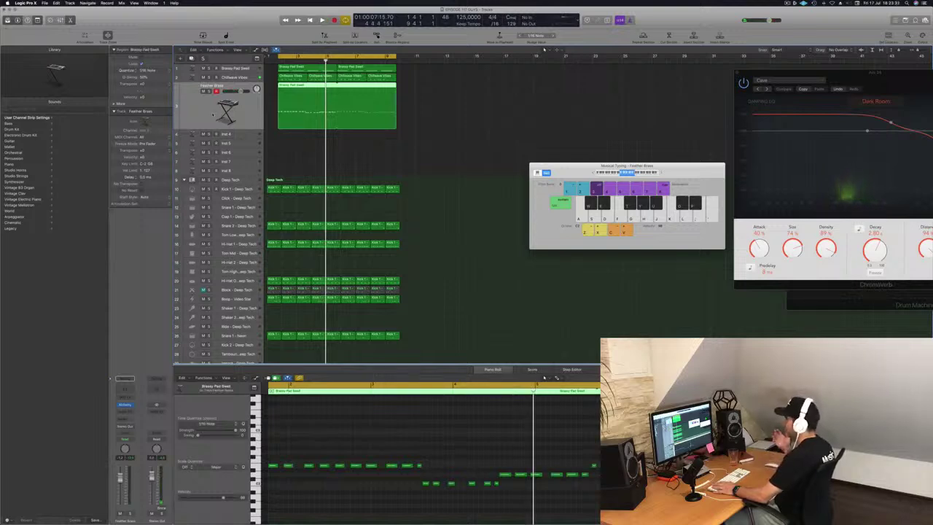
key("Return")
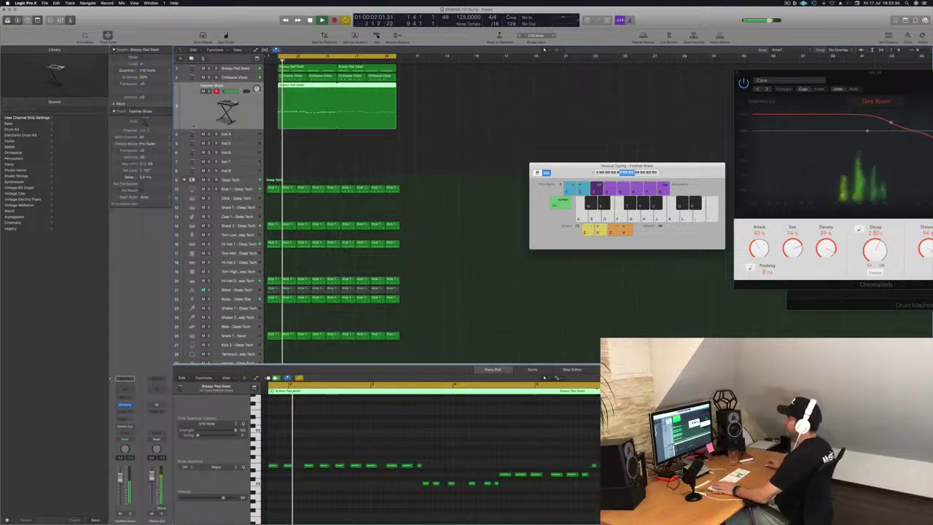
Open Alchemy on the Inst 4 track and copy the first Brassy Pad Swell region from track 1 onto Inst 4.
left_click(236, 136)
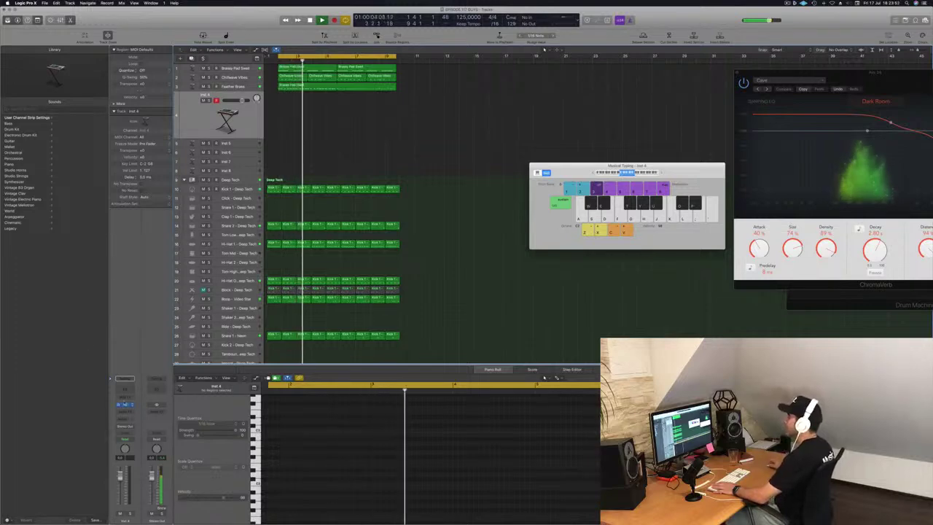
left_click(125, 405)
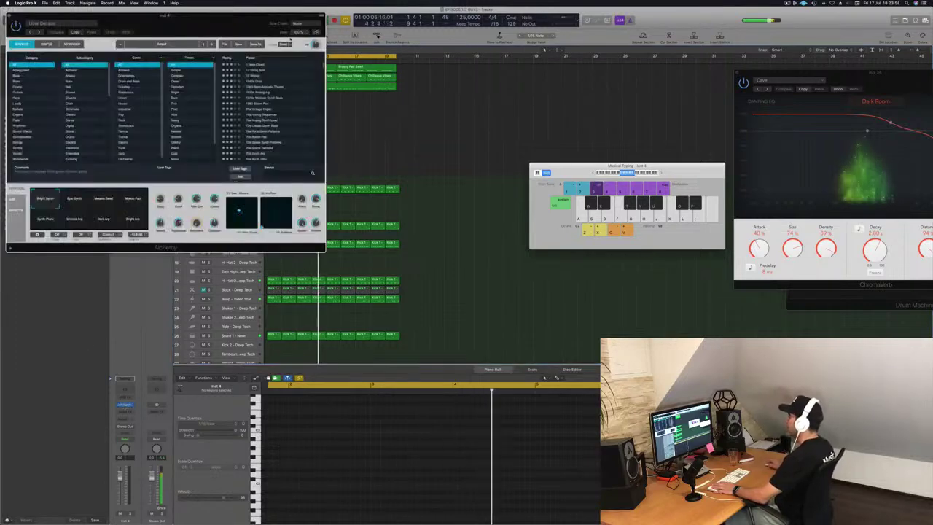
left_click_drag(229, 28, 712, 117)
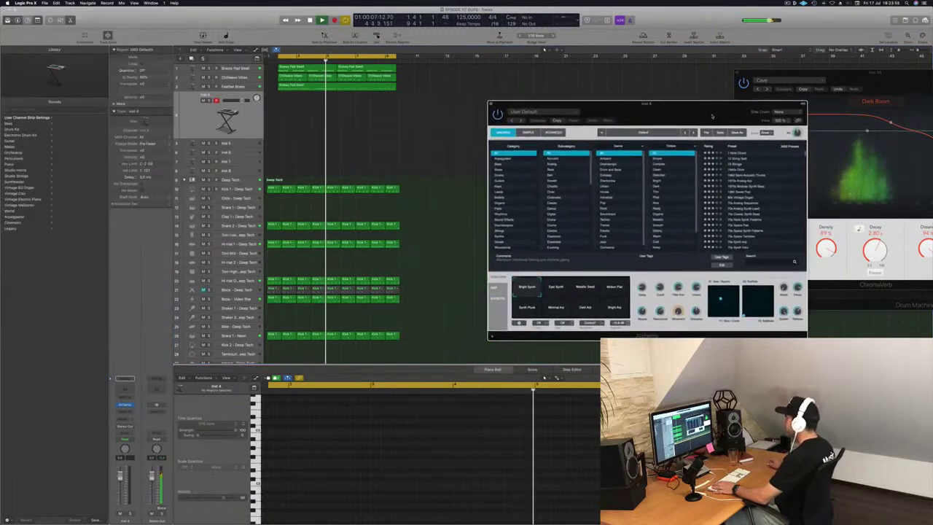
left_click(292, 69)
left_click_drag(293, 81, 291, 102)
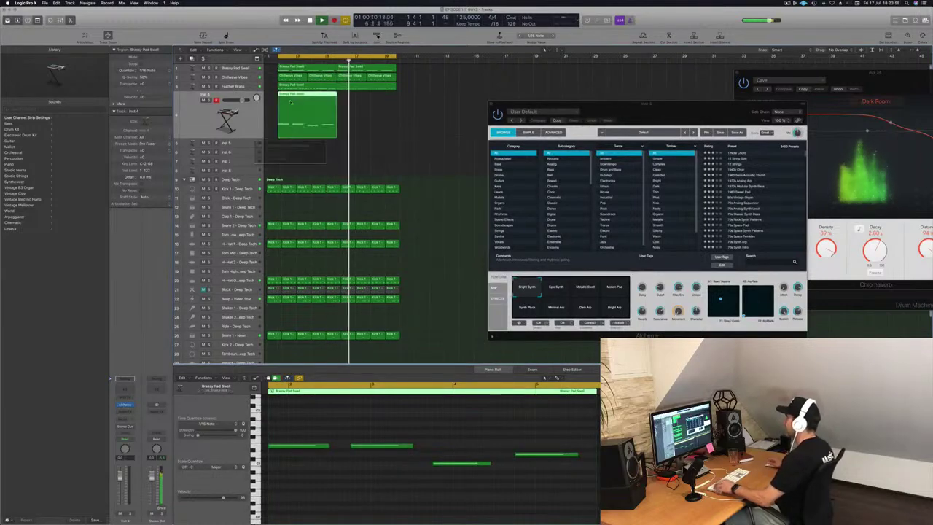
Lengthen the four Inst 4 notes end to end with copies an octave higher, and repeat the region over the loop's second half.
left_click_drag(301, 417, 576, 495)
scroll(329, 445, "left", 2)
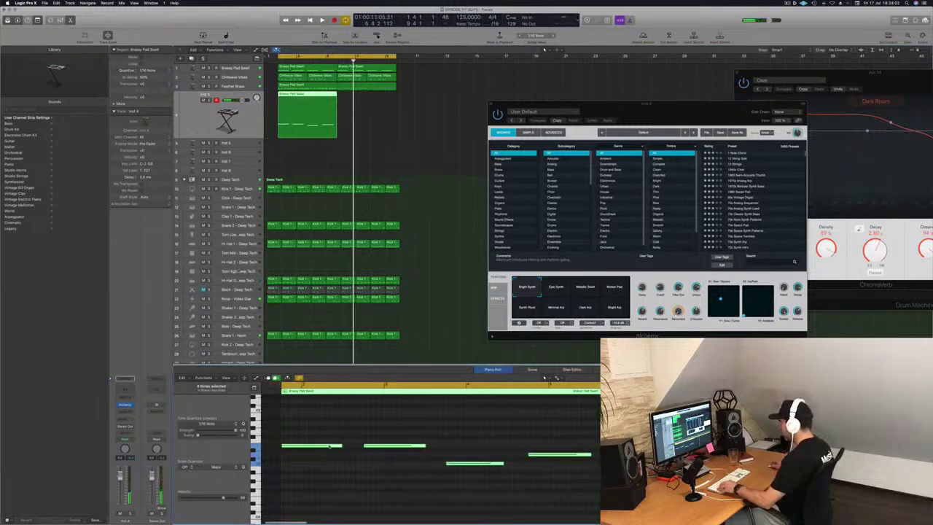
left_click_drag(340, 444, 332, 402)
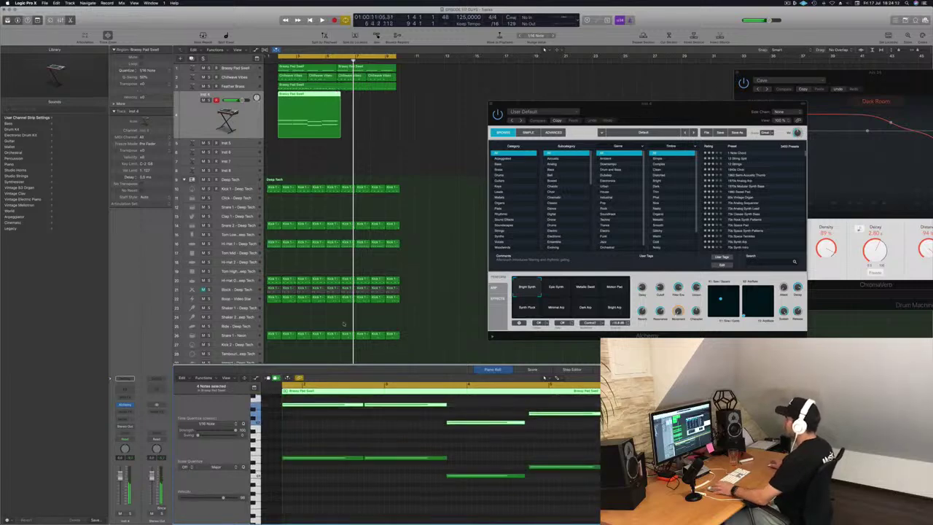
left_click_drag(302, 97, 361, 96)
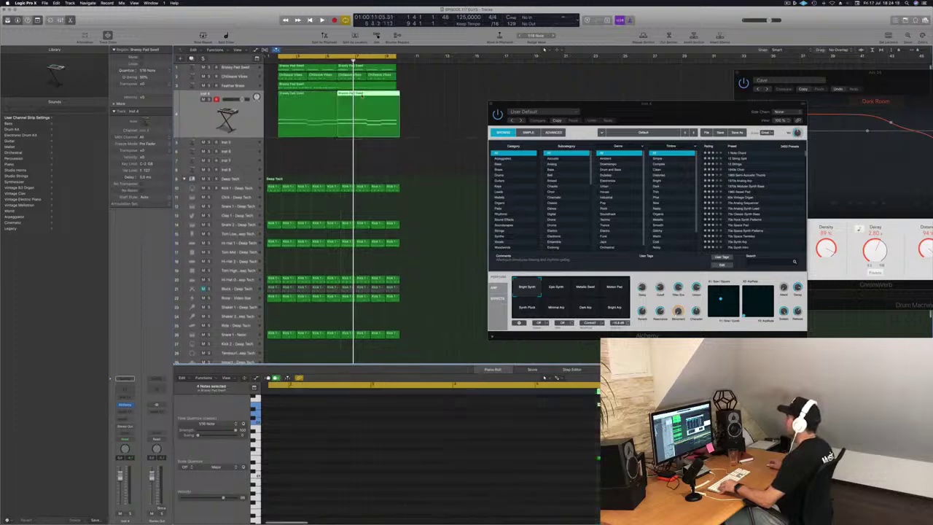
left_click(298, 113, "shift")
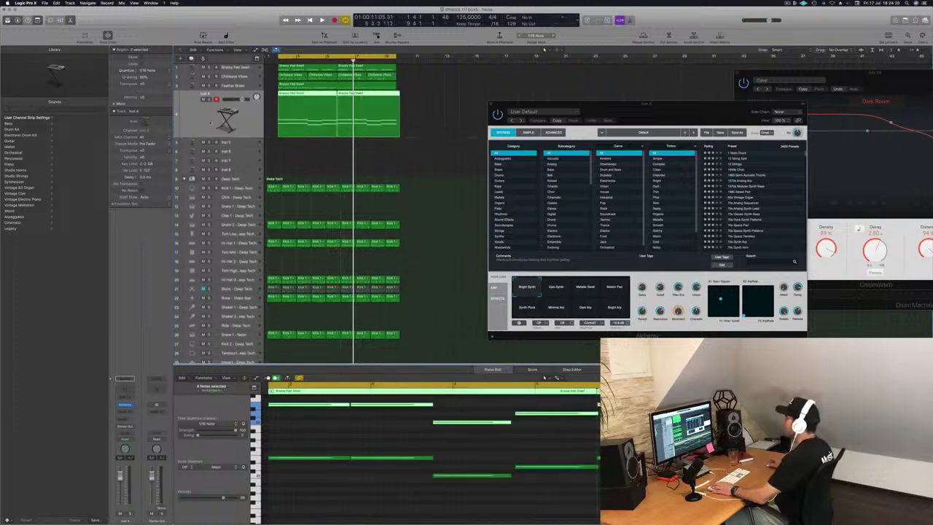
Replace Alchemy with Retro Synth on the Inst 4 track and position its window beside the regions.
left_click(128, 405)
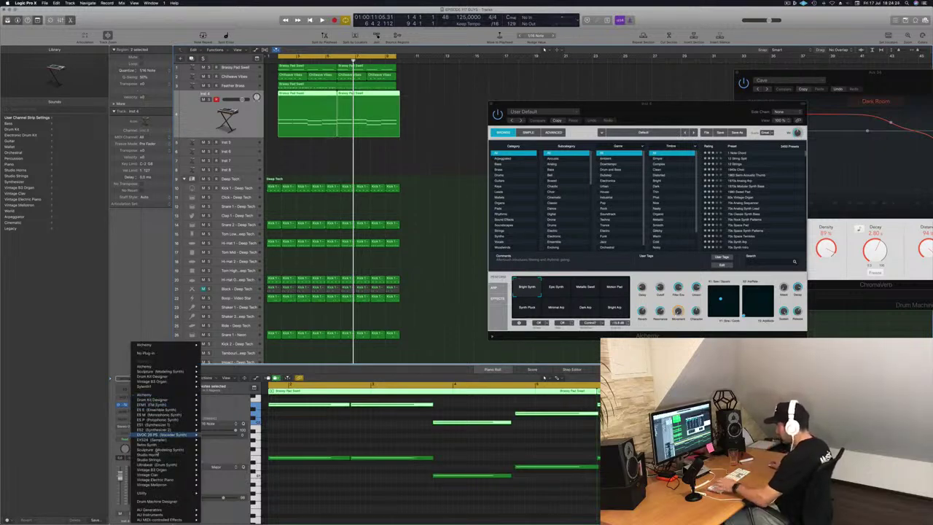
left_click(212, 445)
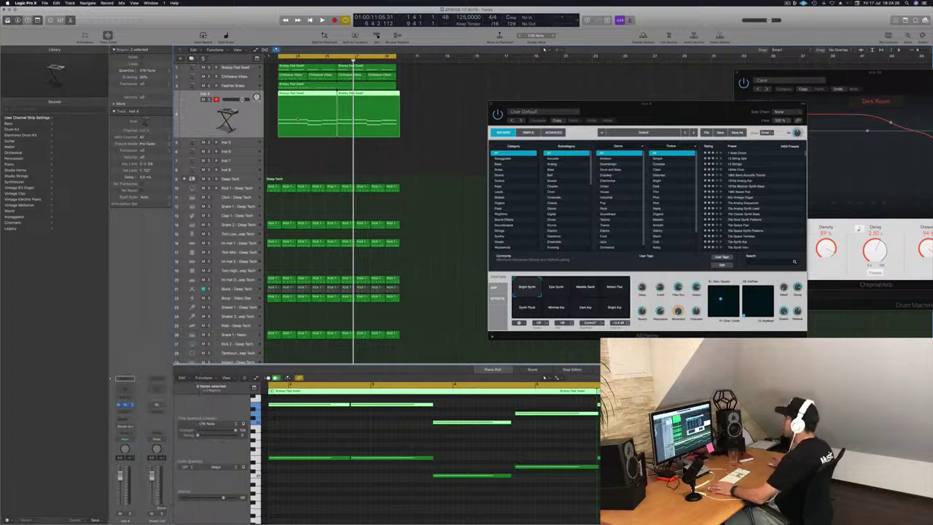
left_click_drag(663, 104, 625, 123)
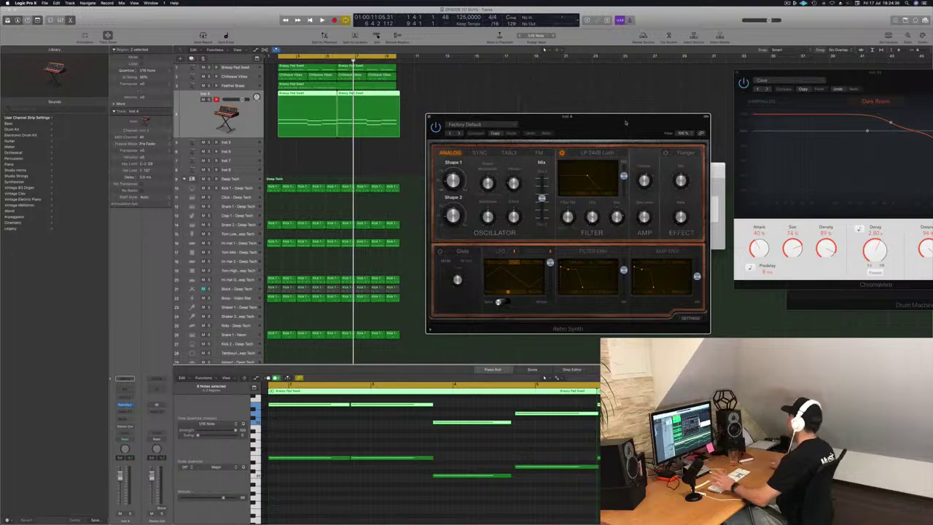
left_click_drag(613, 126, 600, 122)
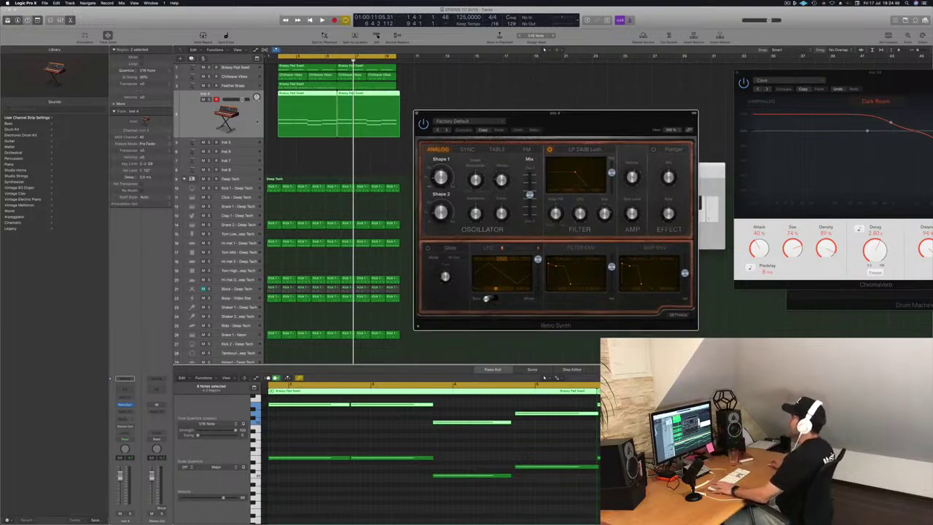
Insert an Arpeggiator on the Inst 4 track and move its window clear of the track list.
left_click(202, 118)
left_click(126, 399)
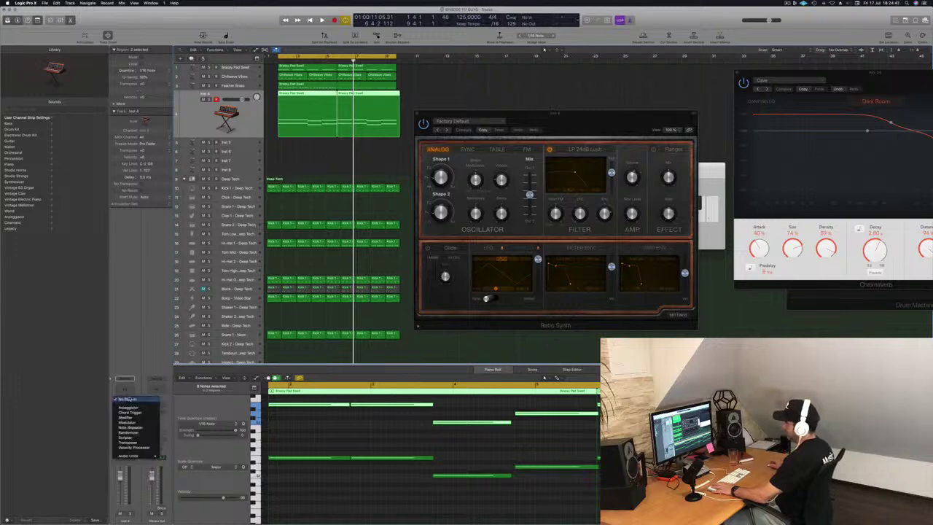
left_click(130, 407)
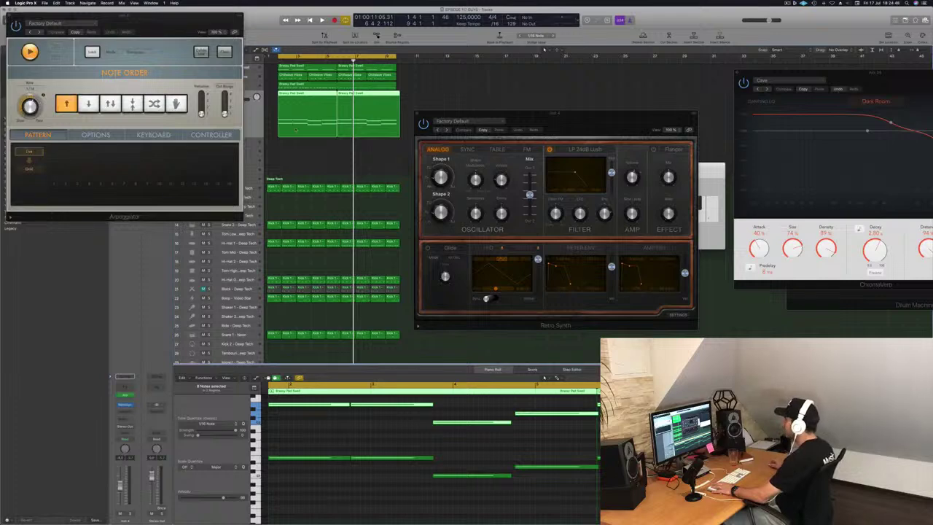
left_click_drag(183, 20, 799, 76)
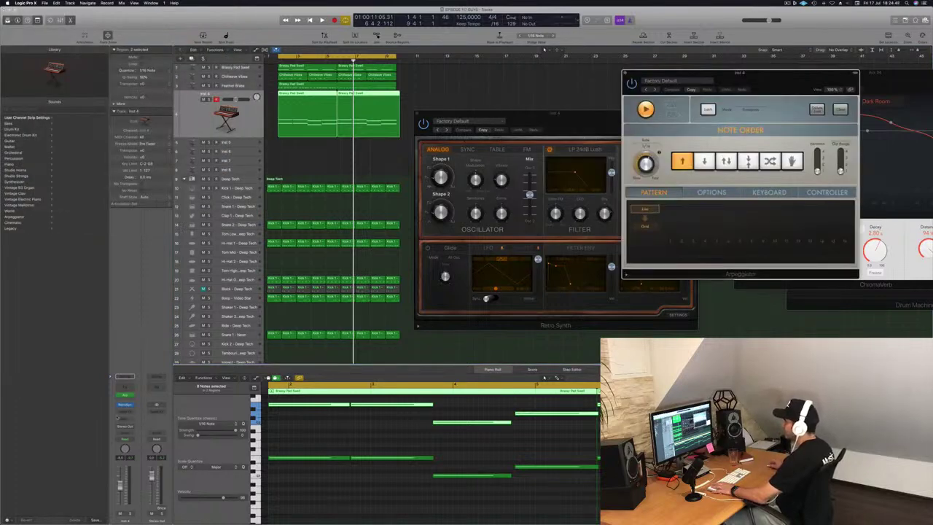
Add a Channel EQ to the Inst 4 track with a 48 dB/Oct high cut, fine-tuned below 870 Hz during playback.
left_click(129, 388)
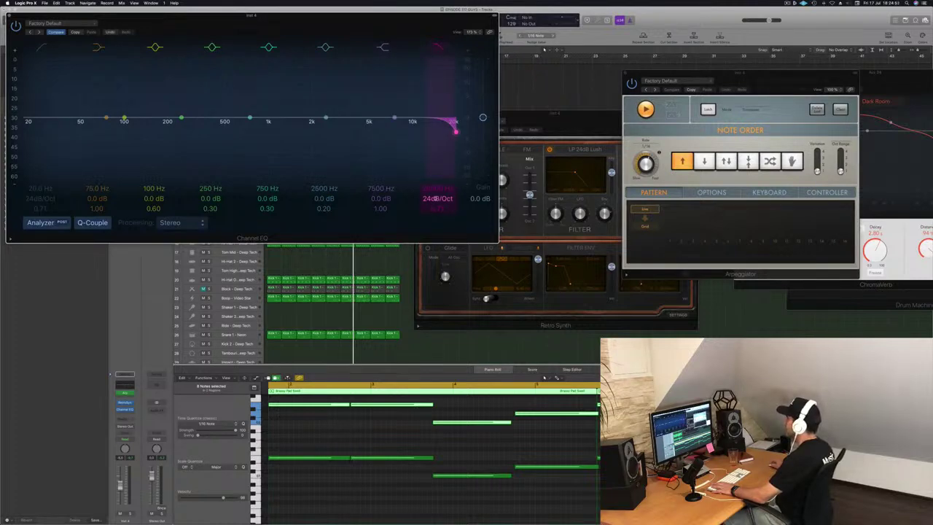
left_click_drag(453, 125, 248, 121)
left_click_drag(287, 16, 665, 53)
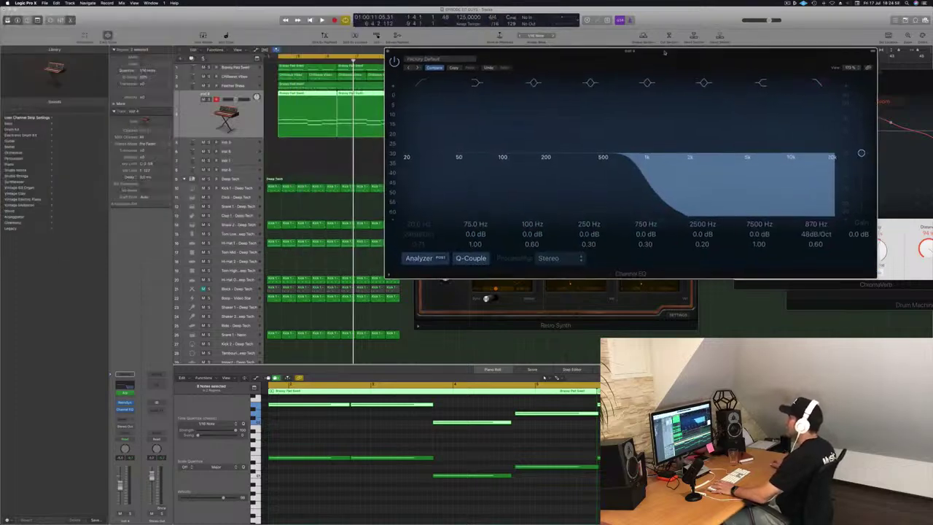
key("space")
left_click_drag(579, 58, 485, 67)
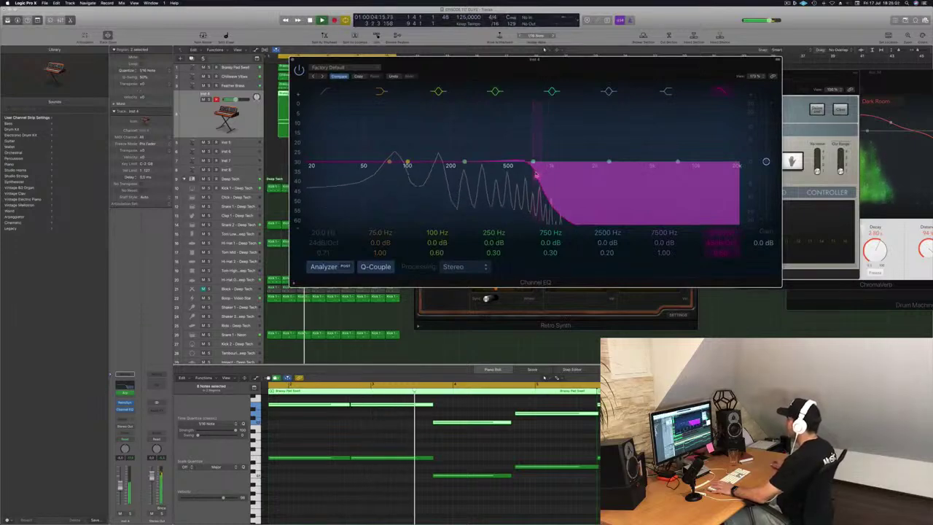
left_click_drag(535, 175, 525, 176)
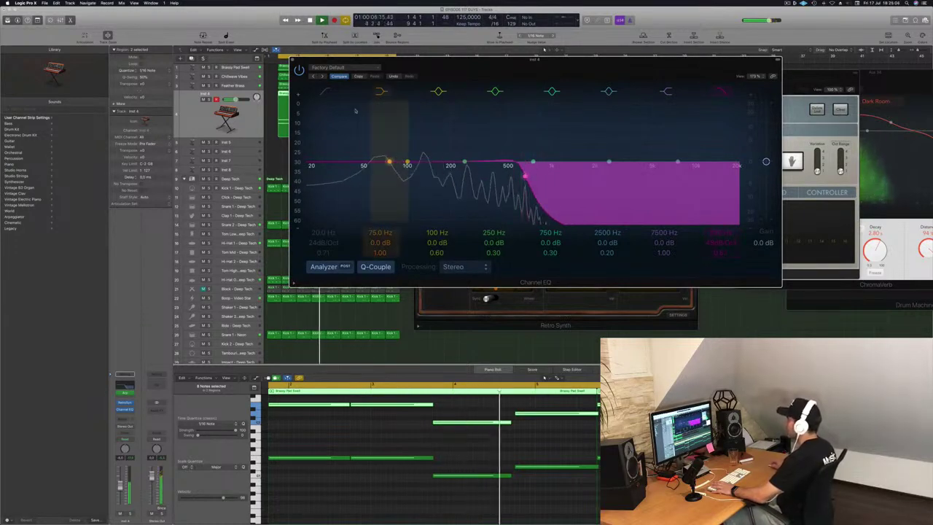
Enable the Inst 4 Channel EQ's low cut at 91 Hz and briefly audition the Feather Brass track in solo.
left_click(326, 92)
left_click_drag(326, 172, 436, 169)
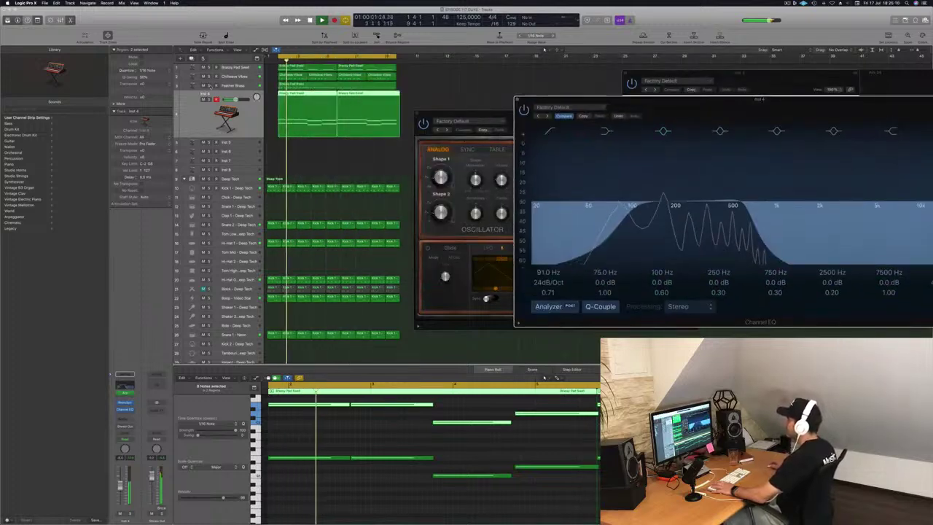
left_click(208, 85)
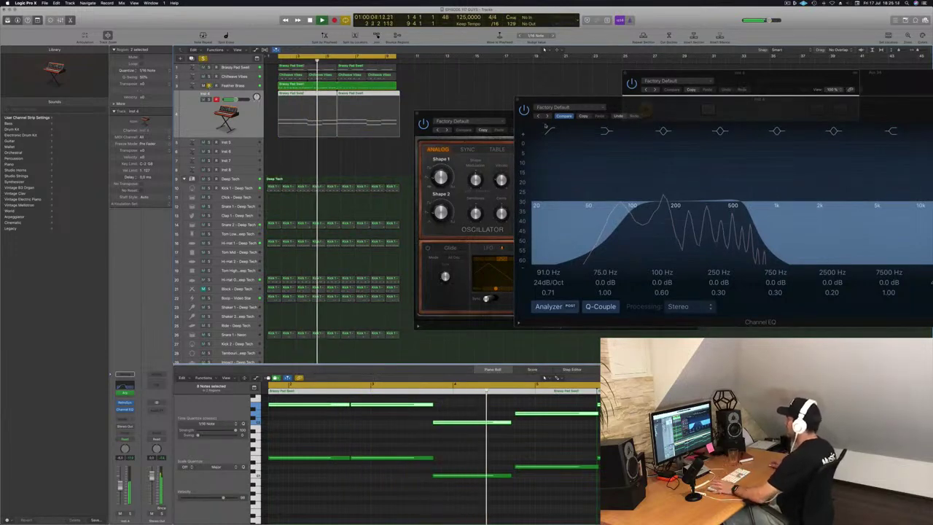
left_click(209, 86)
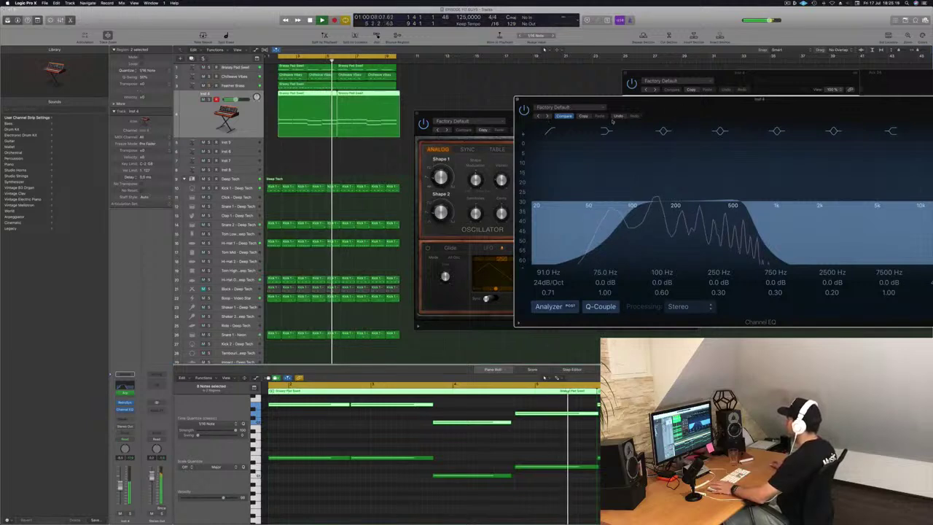
Place the Channel EQ and Retro Synth side by side and sweep the EQ's high cut above 10 kHz and back to 650 Hz.
left_click_drag(715, 101, 441, 225)
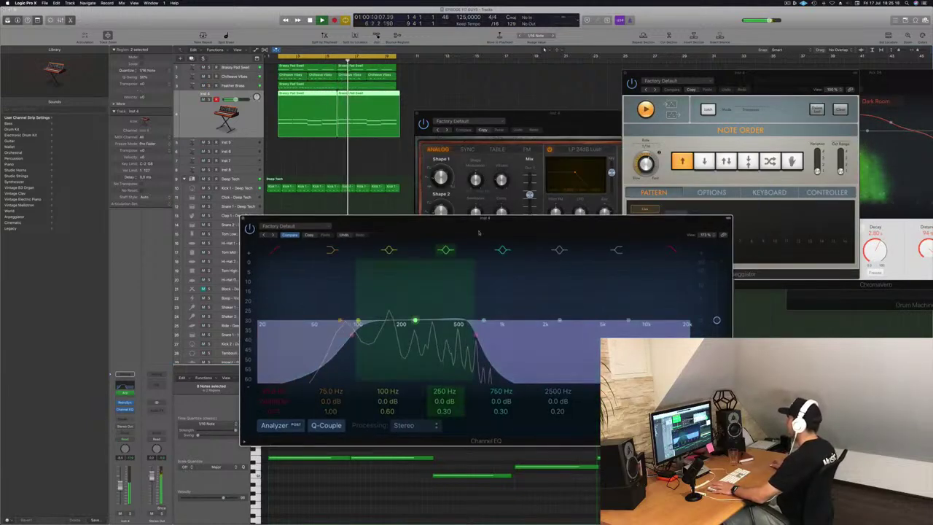
left_click(566, 124)
left_click_drag(565, 124, 583, 107)
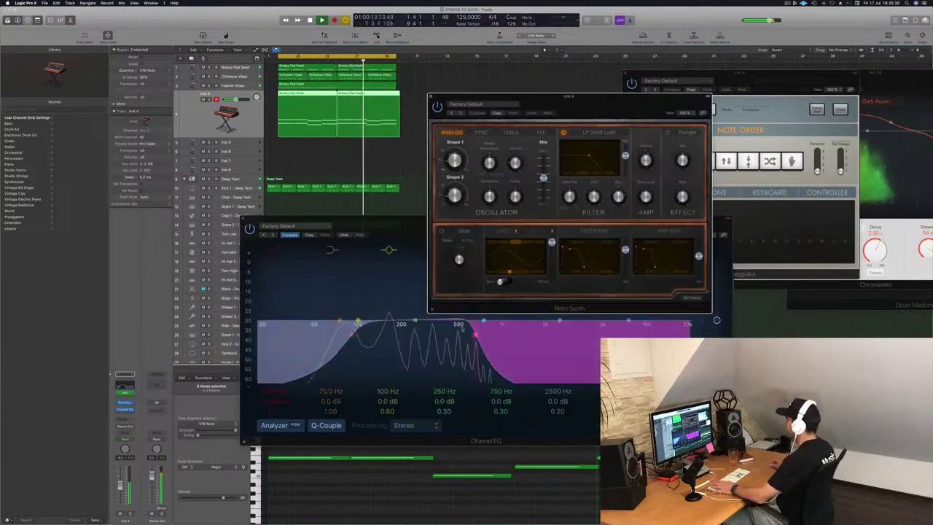
left_click(716, 320)
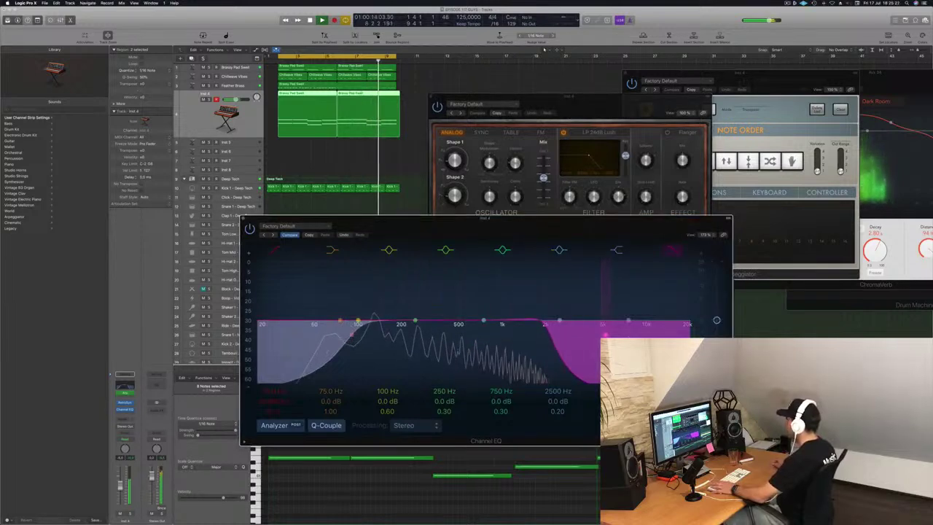
left_click_drag(647, 335, 656, 335)
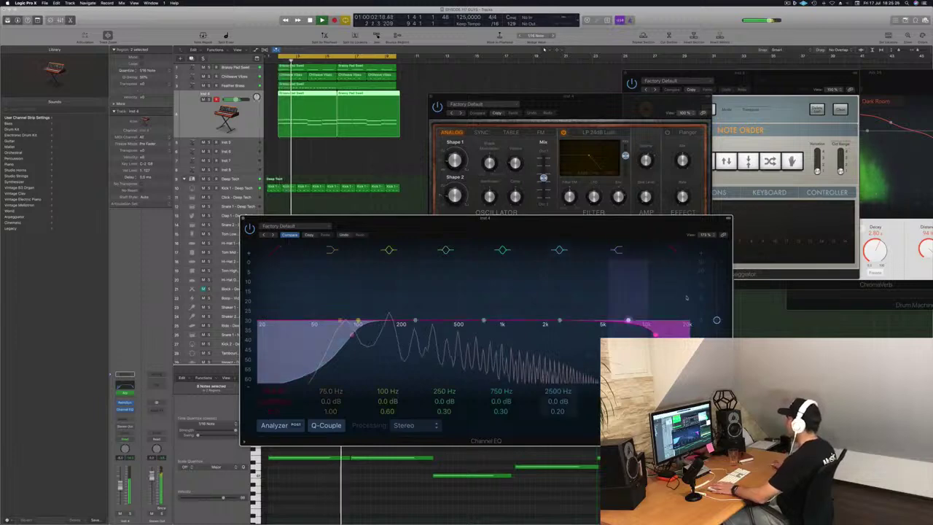
left_click_drag(619, 335, 459, 331)
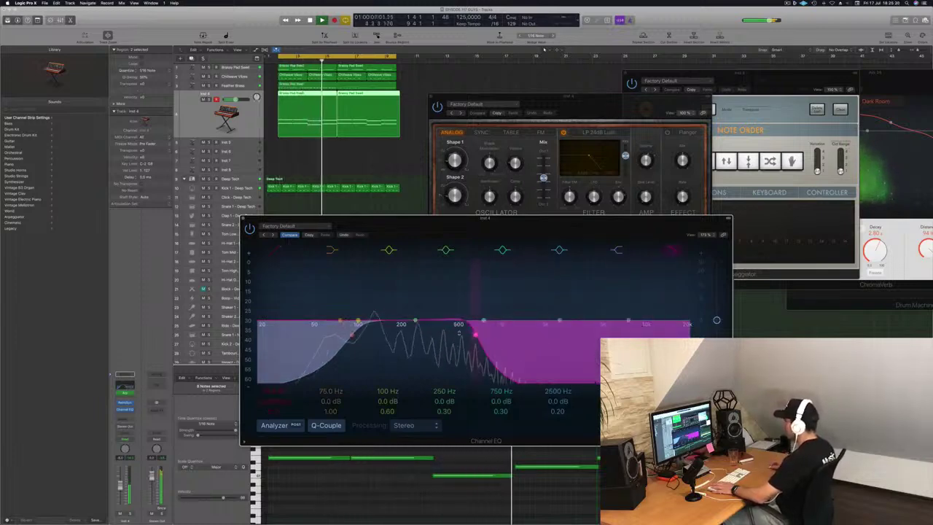
Recall the default setting in Inst 4's Retro Synth and close the synth window.
left_click_drag(466, 219, 747, 218)
left_click_drag(607, 97, 616, 124)
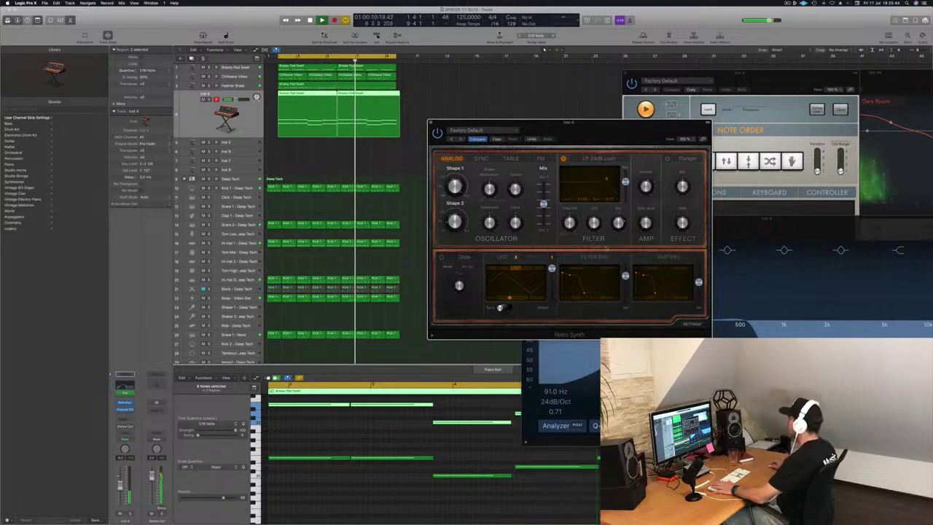
left_click(474, 130)
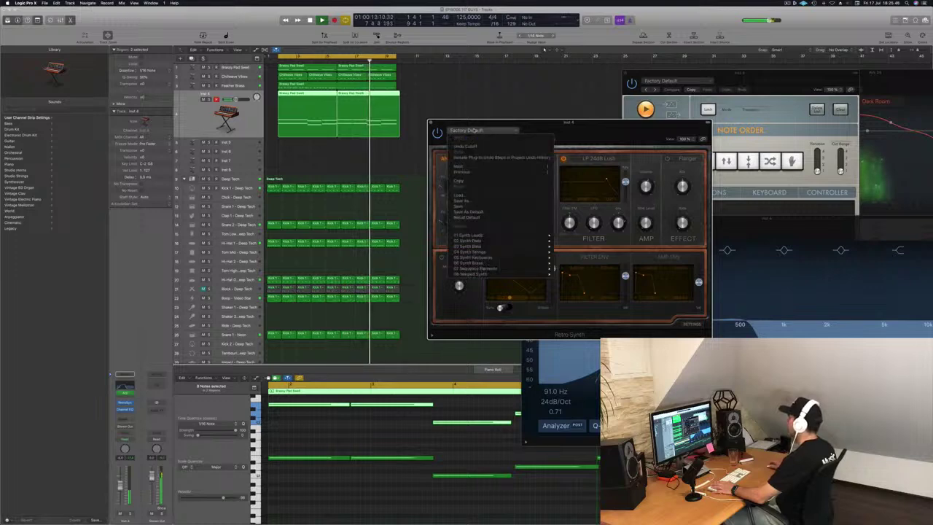
left_click(480, 218)
left_click_drag(587, 131, 555, 117)
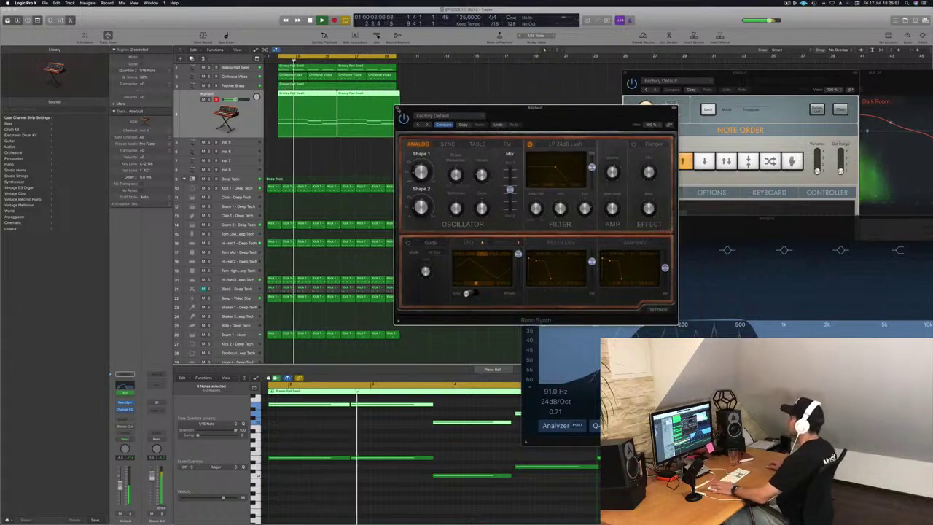
left_click(398, 109)
Close the Arpeggiator window and reposition the Channel EQ over the empty part of the arrangement.
left_click_drag(756, 219, 505, 196)
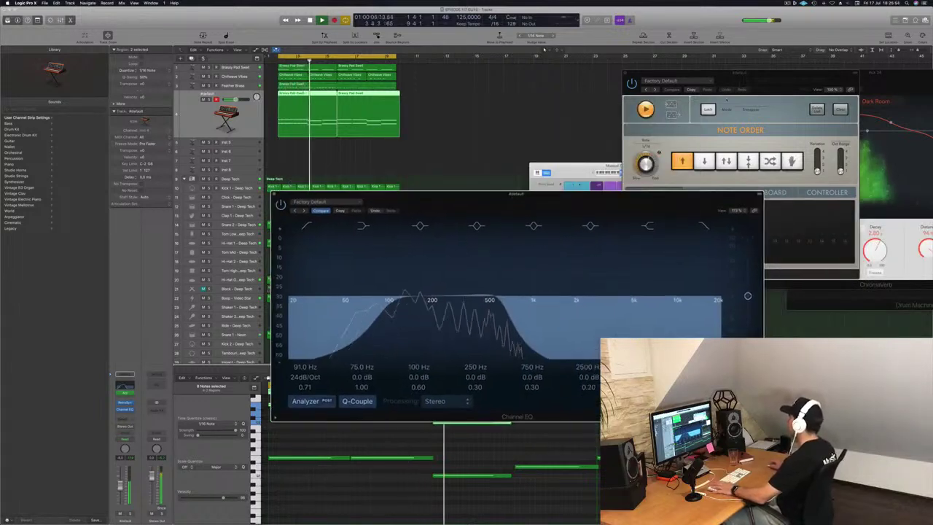
left_click_drag(738, 74, 774, 144)
left_click(663, 144)
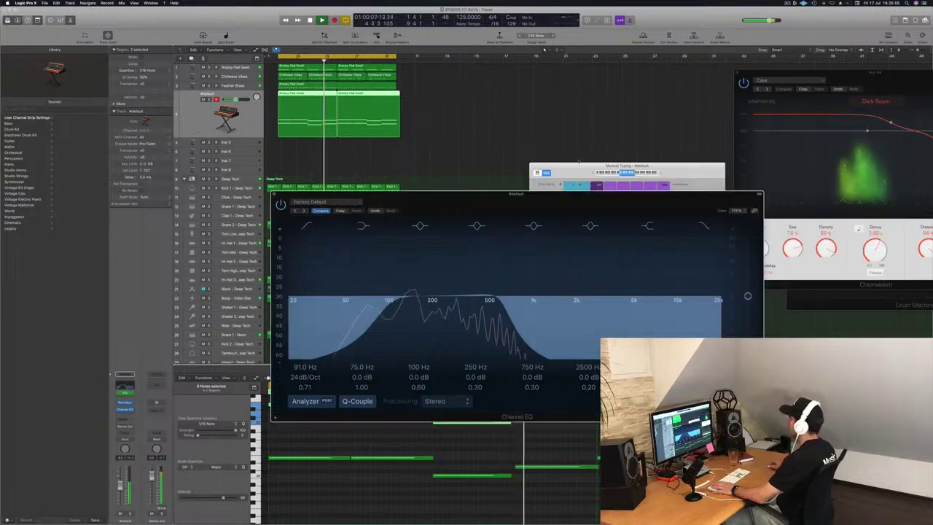
left_click_drag(554, 195, 701, 188)
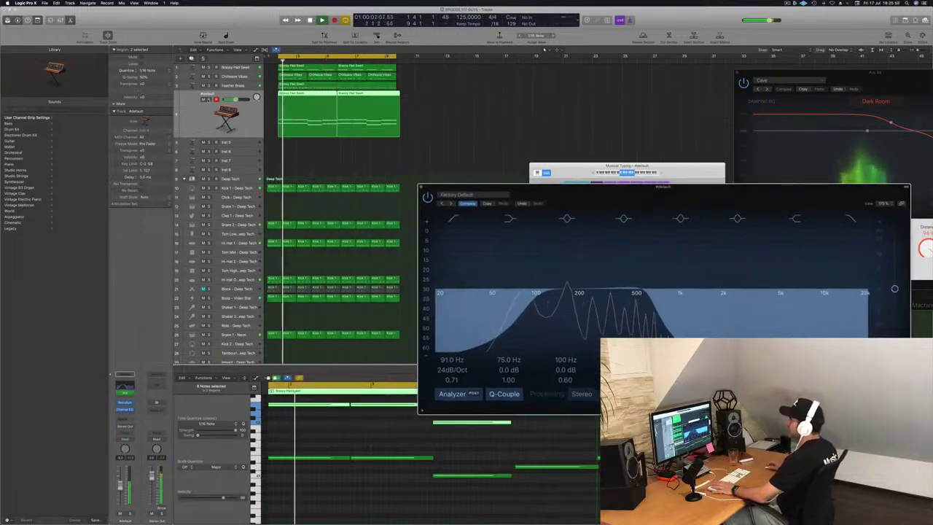
Audition the #default synth track in solo and take it out of solo again.
key("ctrl+s")
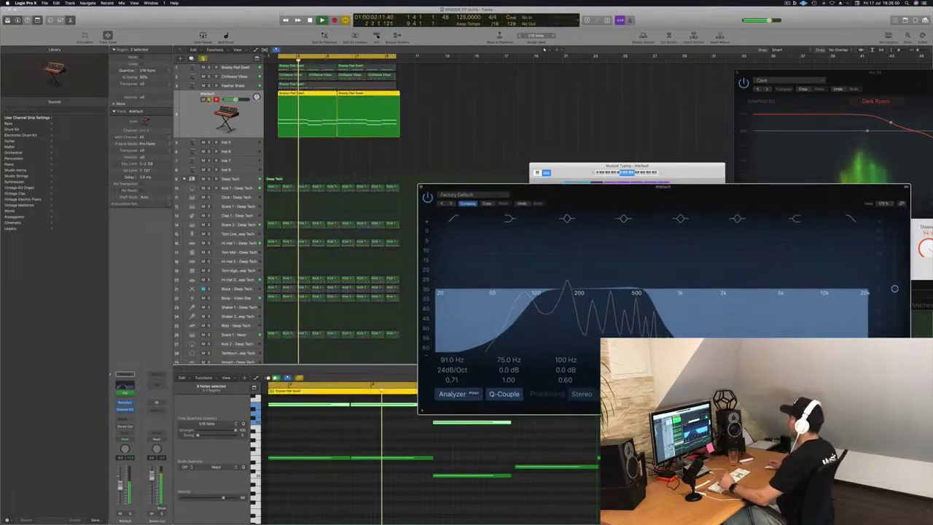
left_click_drag(626, 189, 633, 213)
key("ctrl+s")
left_click_drag(462, 205, 397, 199)
Select the Chillwave Vibes track and inspect its Channel EQ, bus send and Alchemy instrument.
left_click(249, 86)
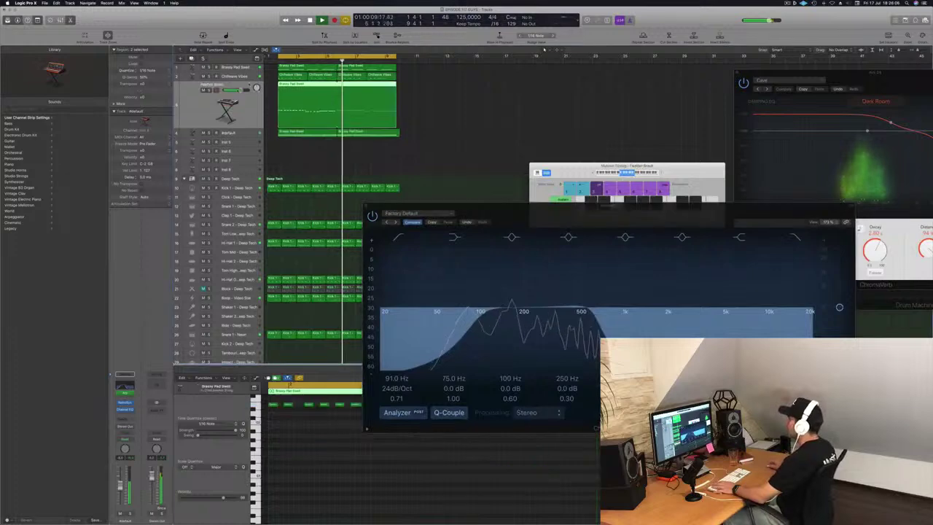
key("Up")
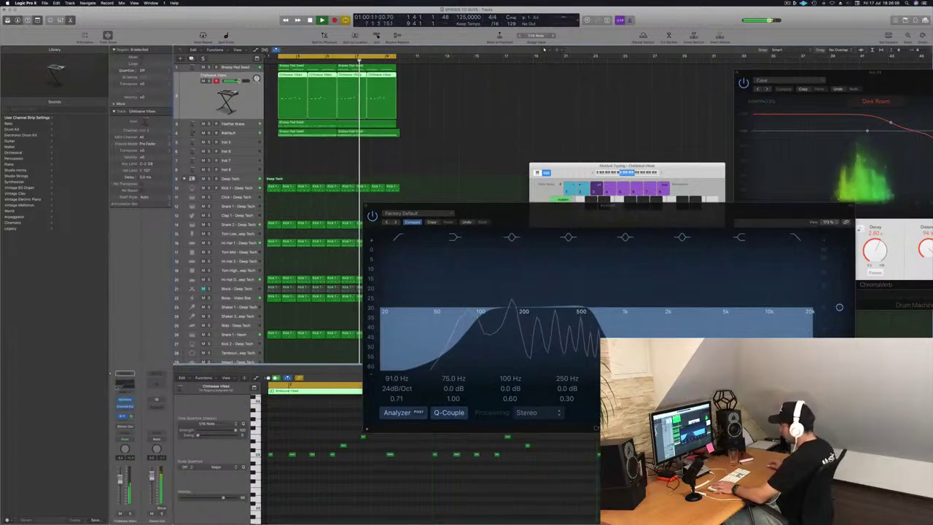
left_click(124, 385)
left_click(293, 147)
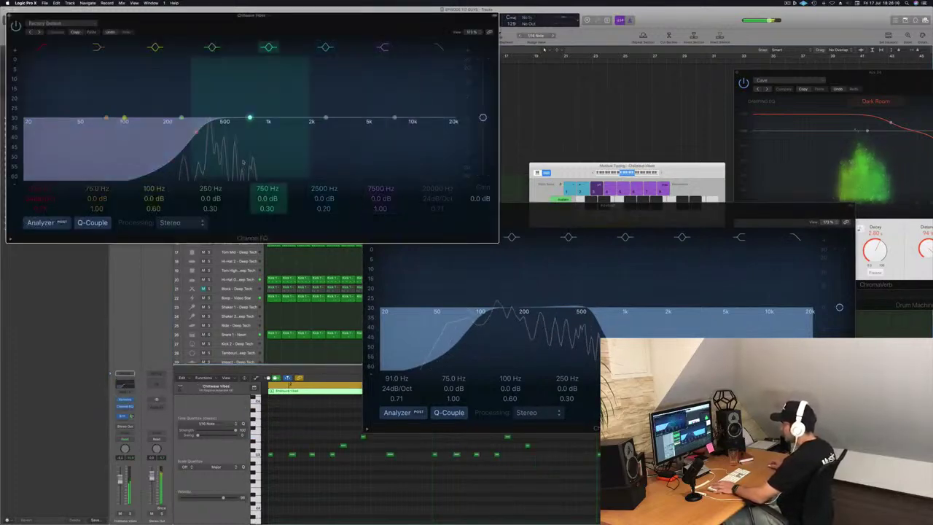
left_click(133, 417)
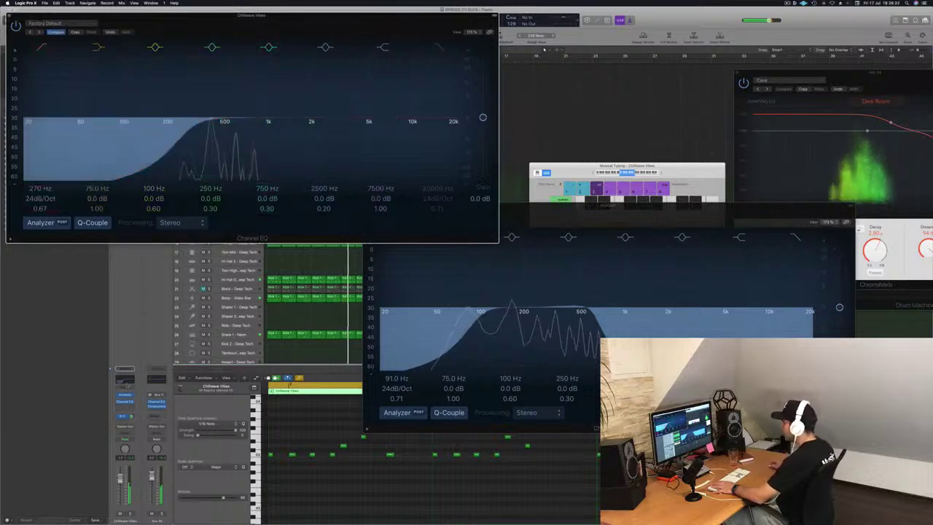
left_click(125, 394)
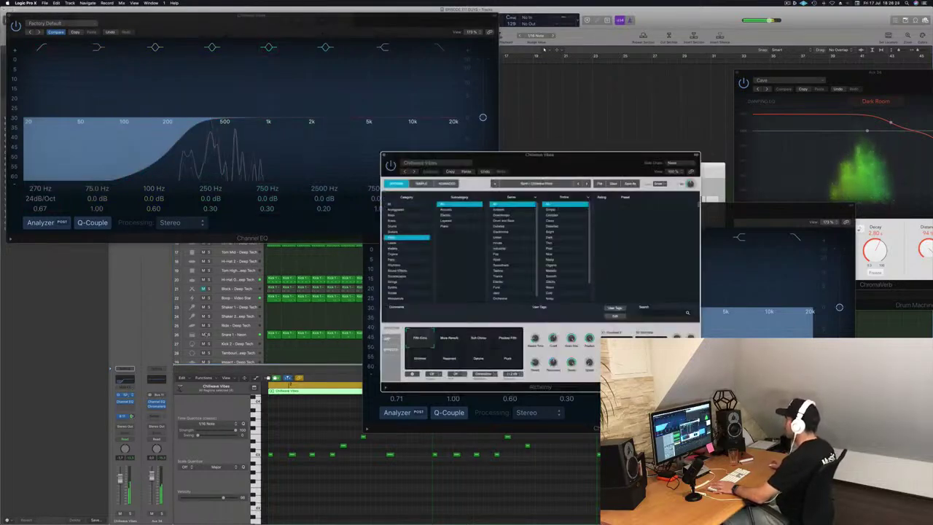
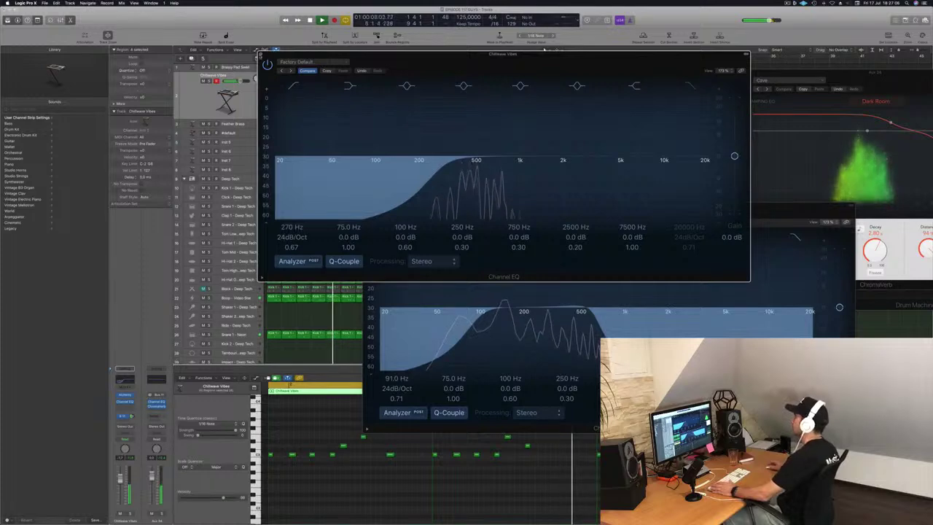
Clear the region selection and close the #default track's Channel EQ window.
left_click_drag(718, 139, 739, 117)
left_click(377, 160)
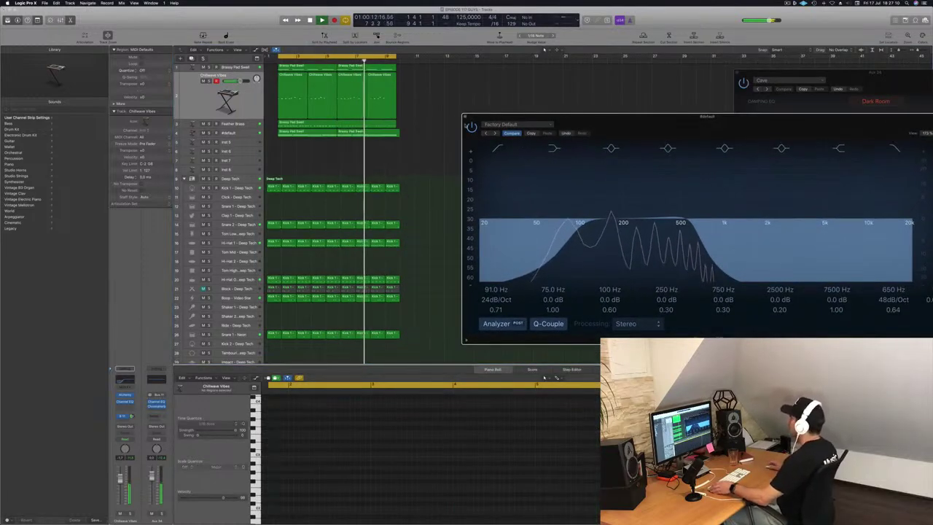
left_click(464, 119)
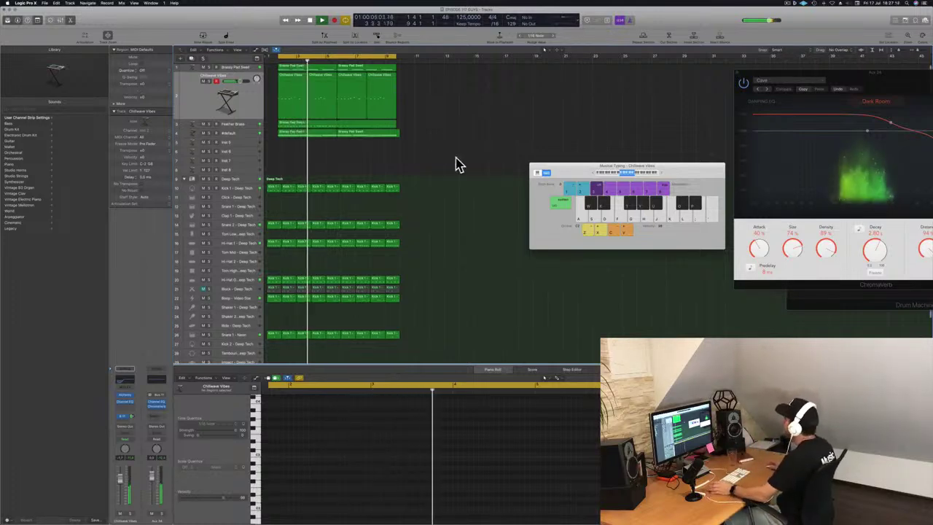
Select the empty Inst 5 track and open its Alchemy instrument beside the arrangement.
left_click(247, 146)
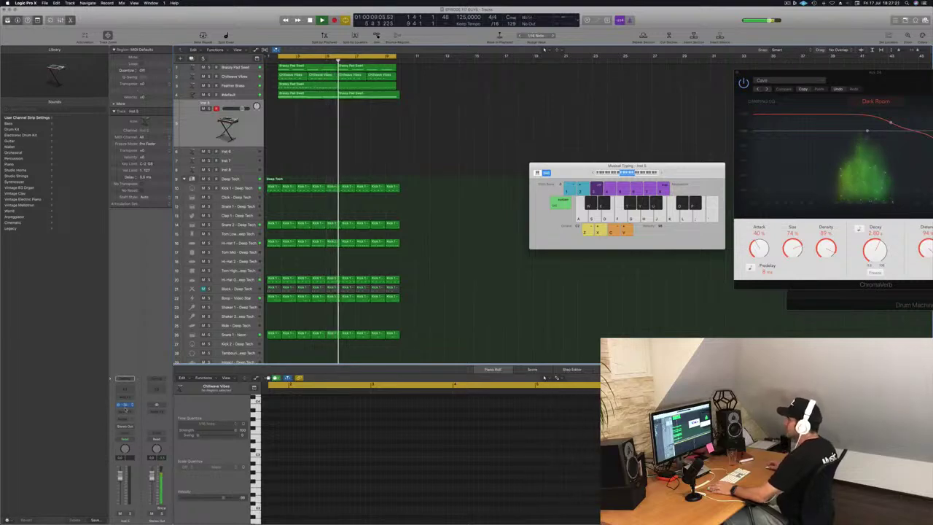
left_click(126, 405)
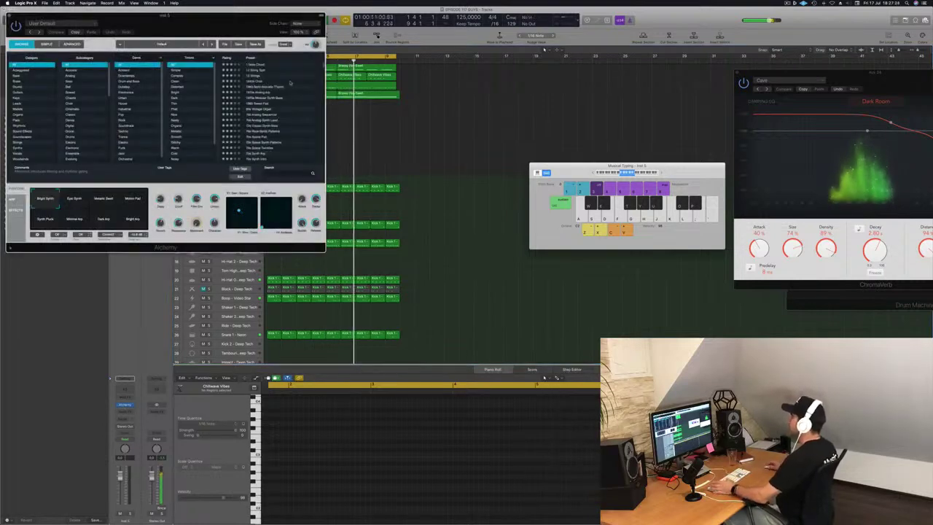
left_click_drag(239, 27, 573, 133)
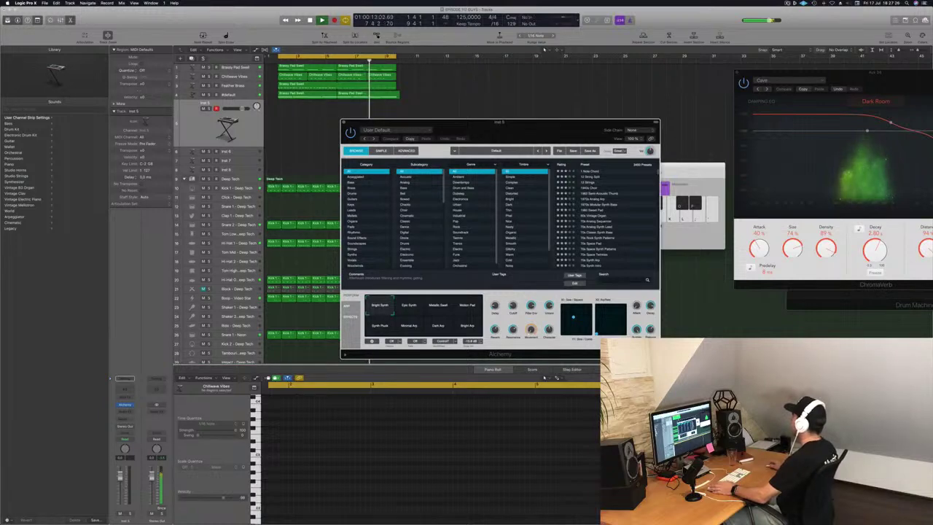
left_click(787, 3)
left_click(726, 19)
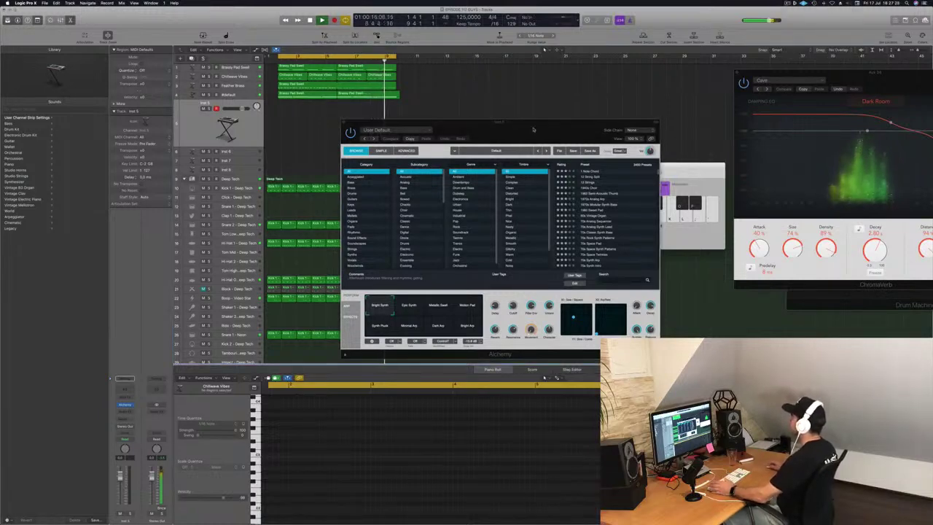
left_click_drag(533, 130, 590, 116)
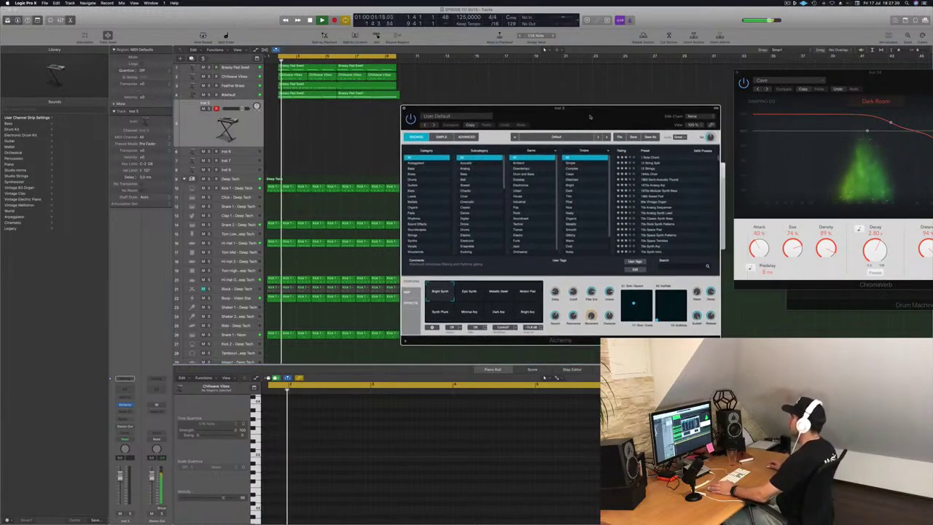
On the #default track's Channel EQ, lower the high cut to 485 Hz and the low cut to 60 Hz.
left_click(229, 95)
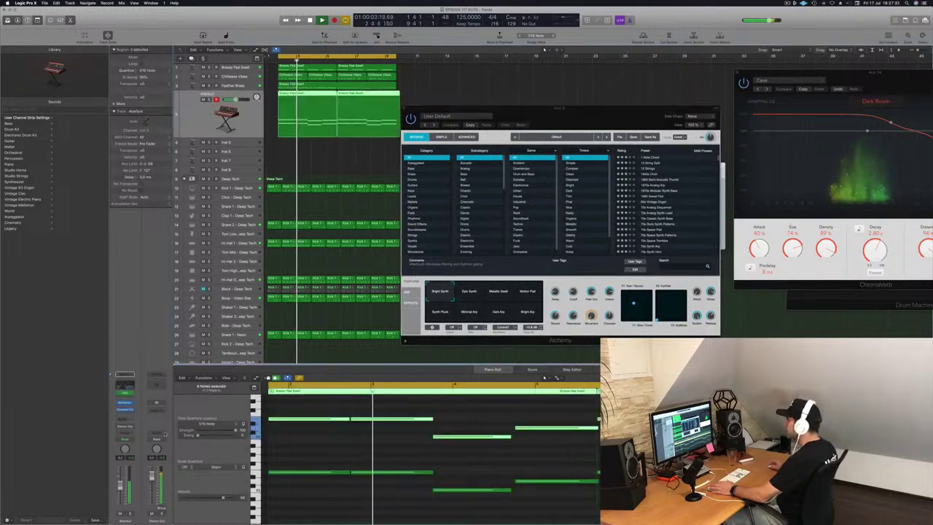
left_click(125, 409)
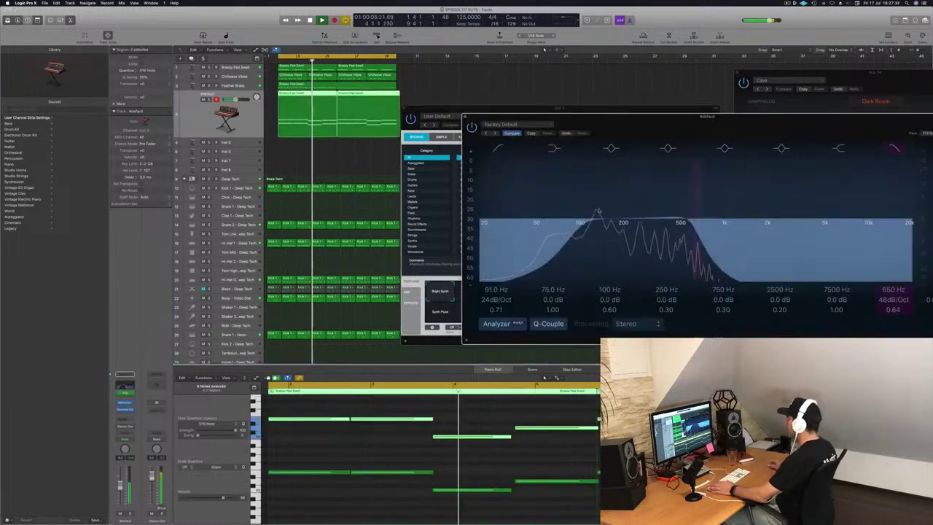
left_click(682, 232)
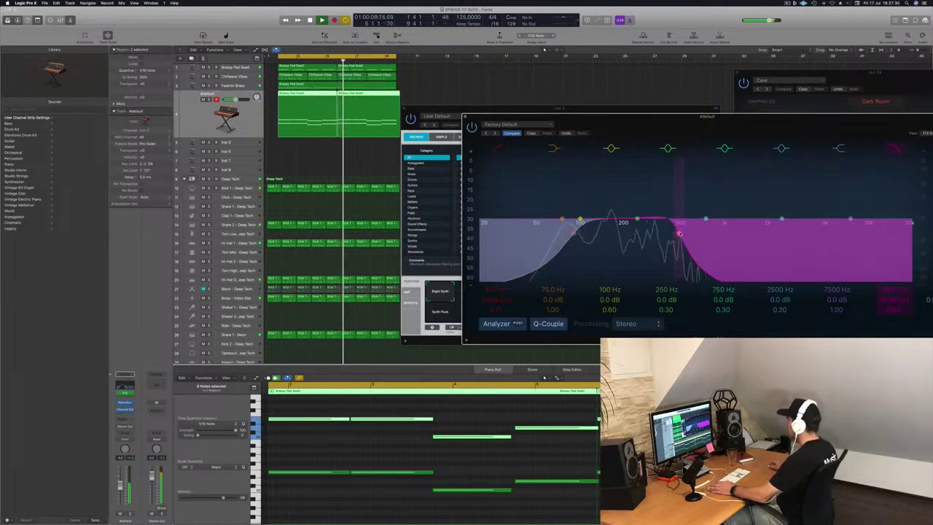
left_click_drag(725, 117, 639, 121)
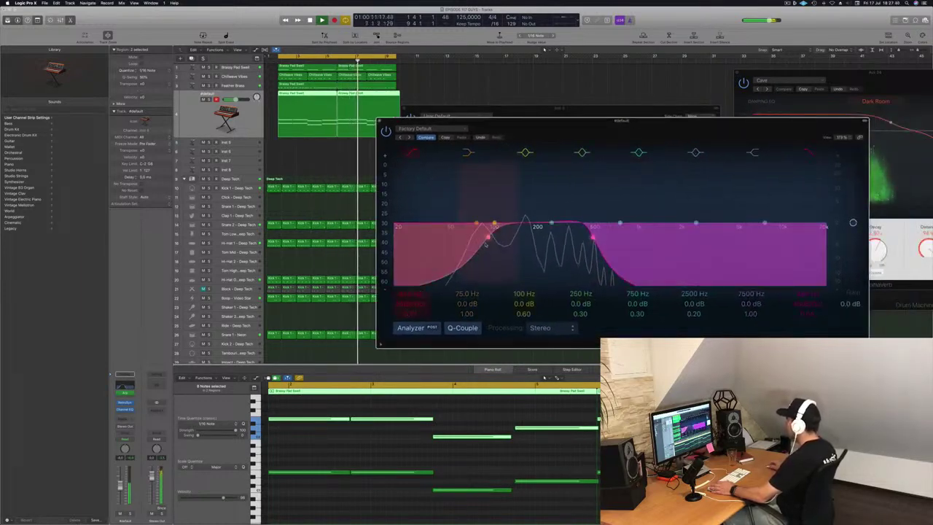
left_click_drag(489, 238, 460, 237)
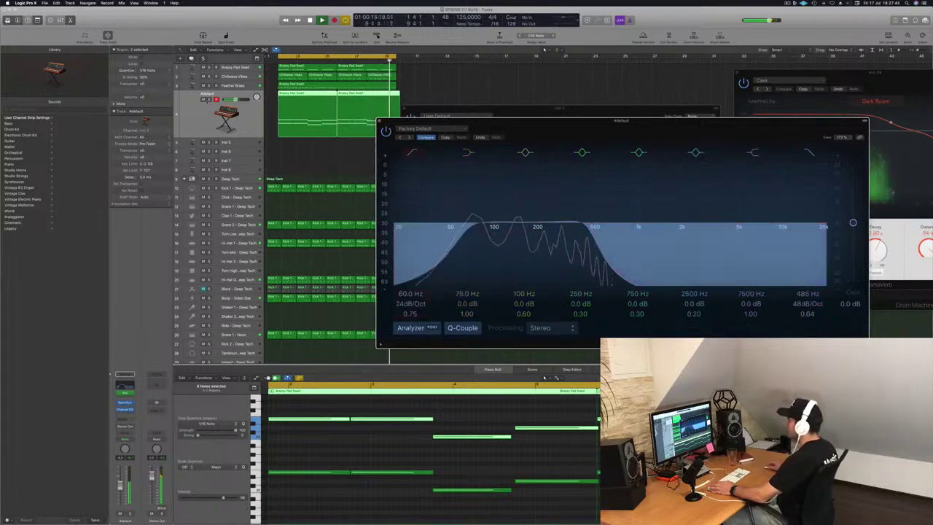
Solo the #default synth track and keep its Channel EQ in view while it plays.
left_click(208, 100)
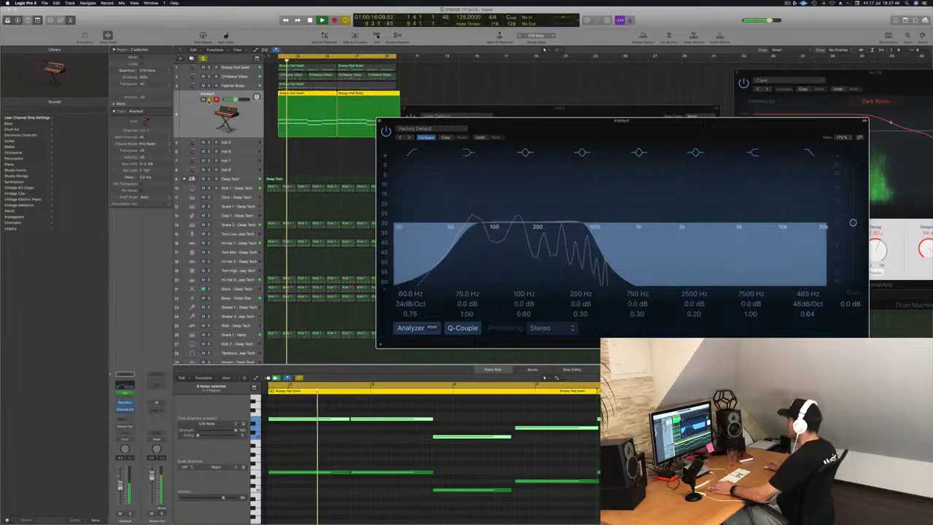
left_click_drag(584, 122, 561, 145)
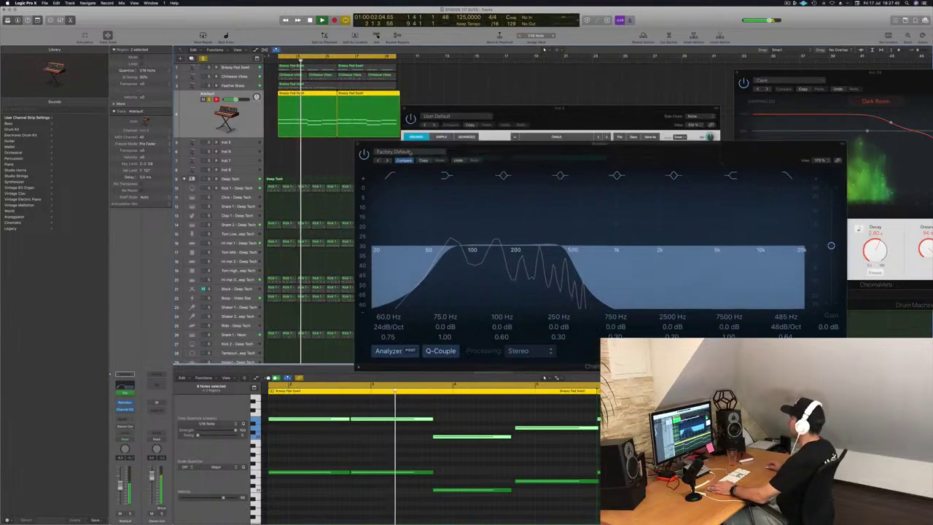
Unsolo the #default track, close the Channel EQ and Alchemy windows, and select the Inst 5 track.
key("s")
key("super+w")
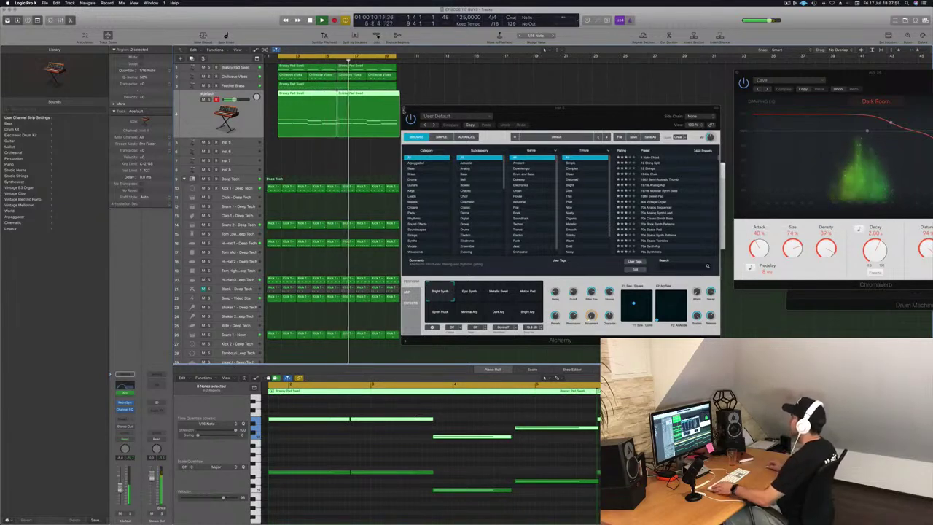
key("super+w")
left_click(236, 143)
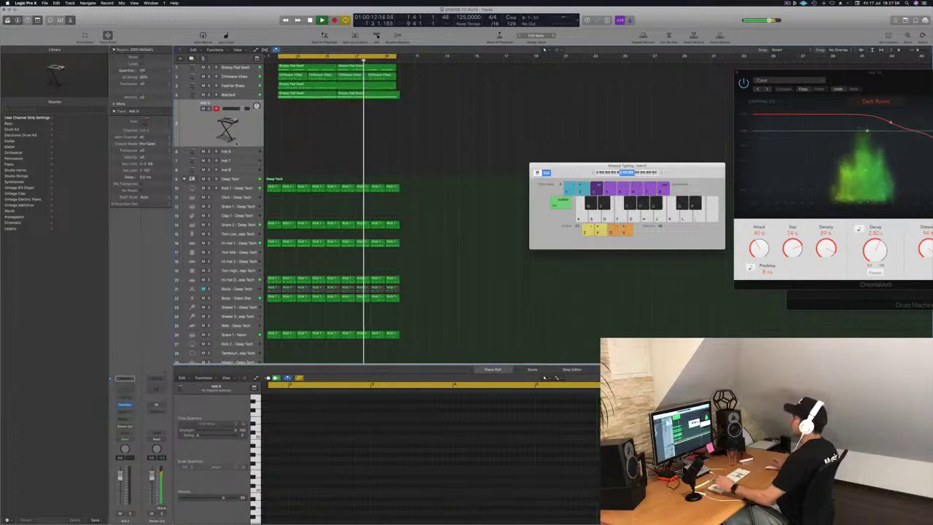
Add a send to Bus 11 on the Inst 5 channel strip.
left_click(121, 420)
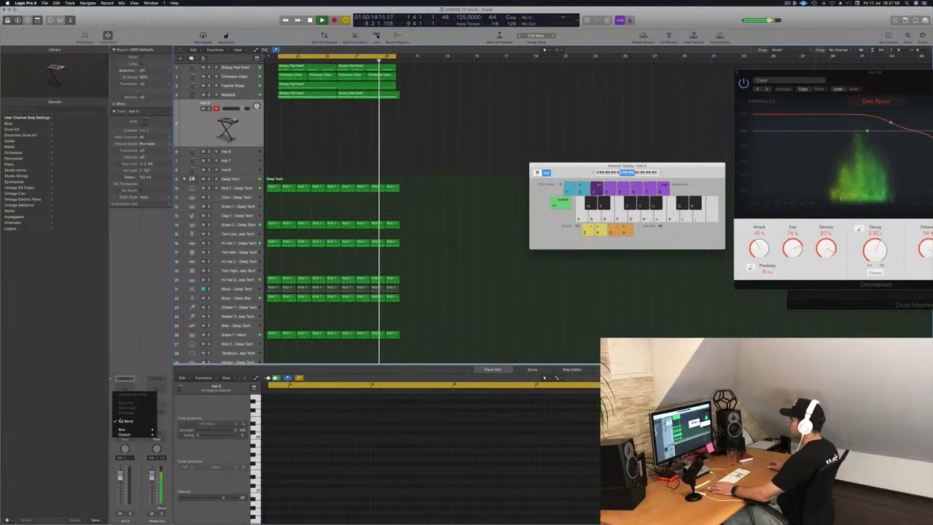
mouse_move(127, 429)
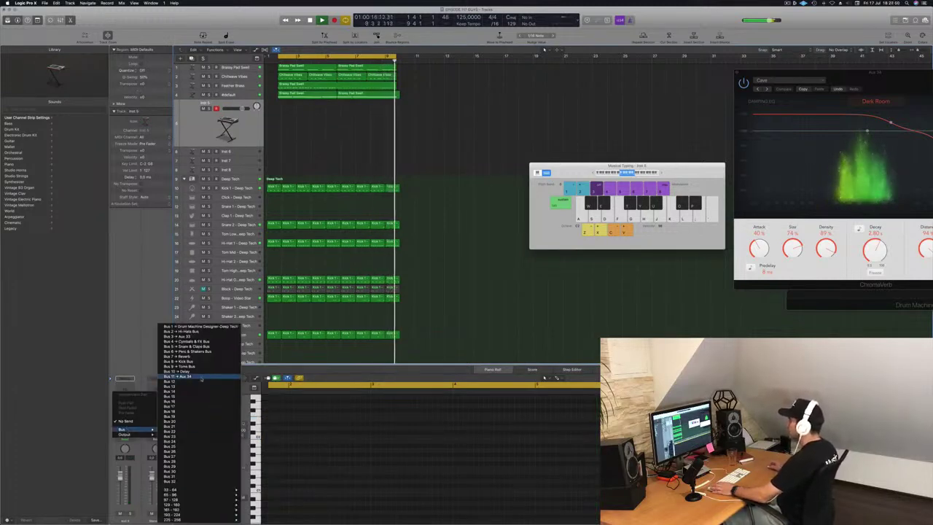
left_click(164, 377)
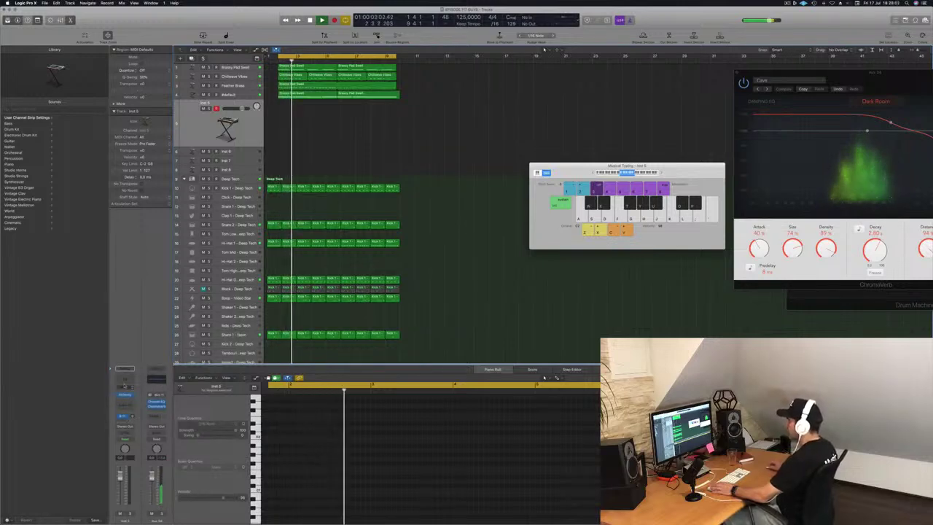
Reopen Alchemy on the Inst 5 track, filter its presets to Leads, and load Acid Etched Bass.
left_click(125, 394)
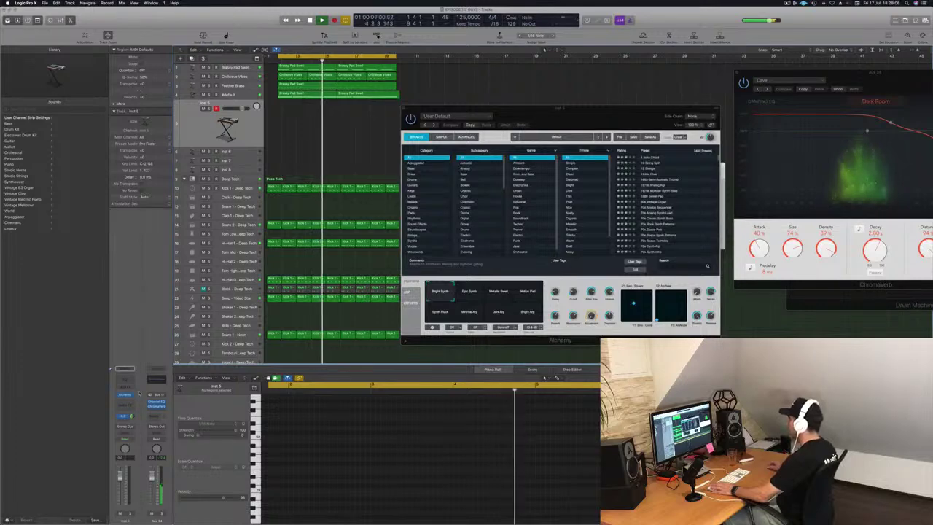
left_click_drag(563, 120, 575, 160)
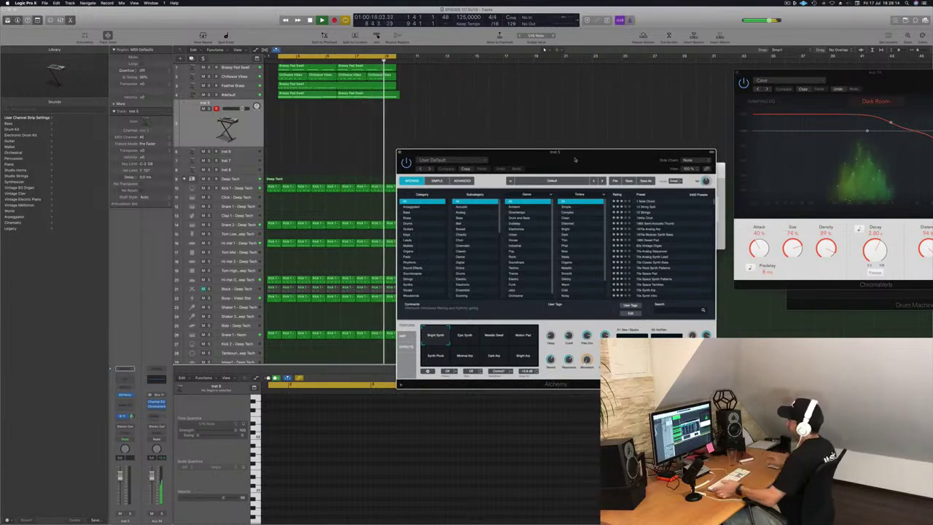
left_click_drag(577, 156, 594, 139)
left_click(436, 217)
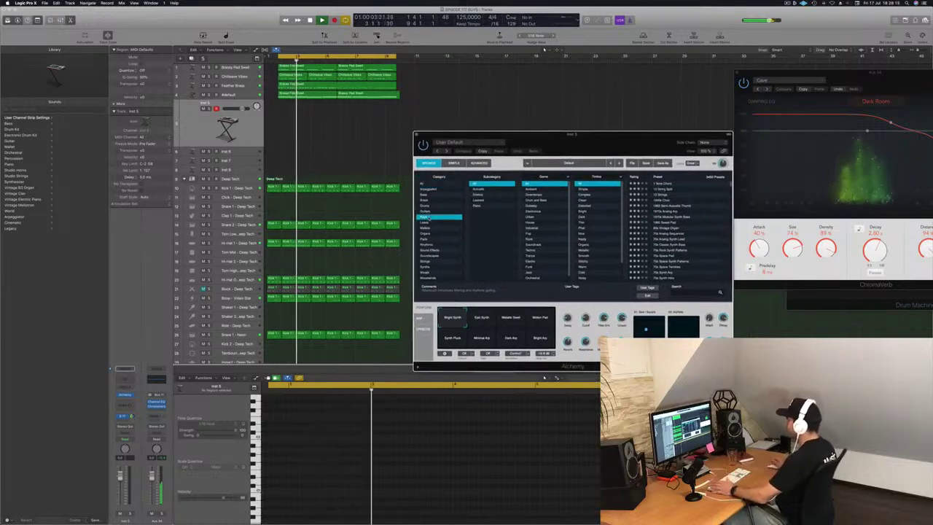
left_click(431, 223)
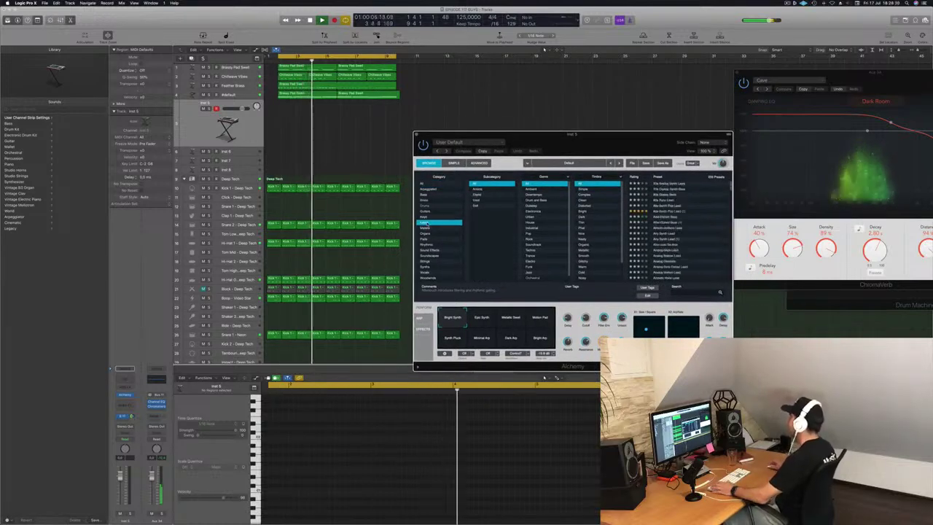
left_click_drag(644, 221, 607, 219)
left_click(630, 221)
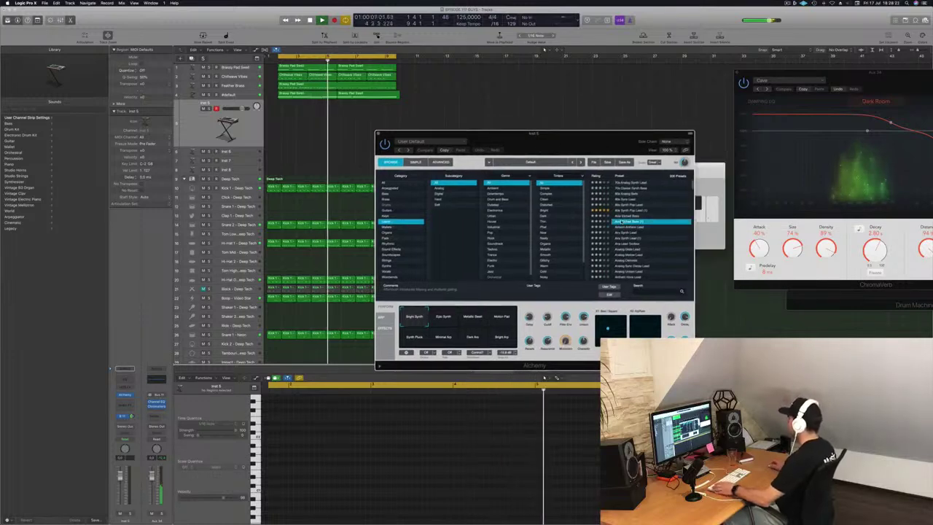
Load the Journey To Pluto preset in Alchemy and place Musical Typing clear of the synth window for playing.
scroll(653, 252, "down", 2)
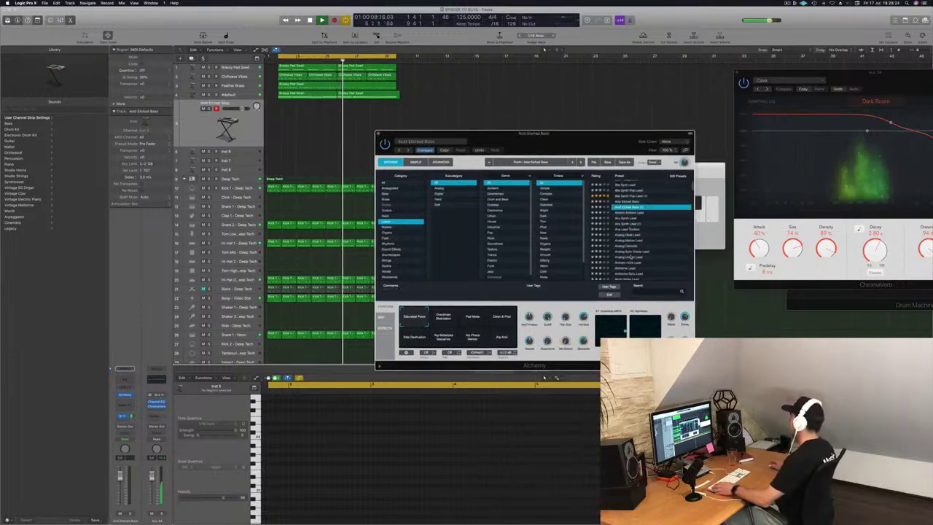
scroll(631, 256, "down", 5)
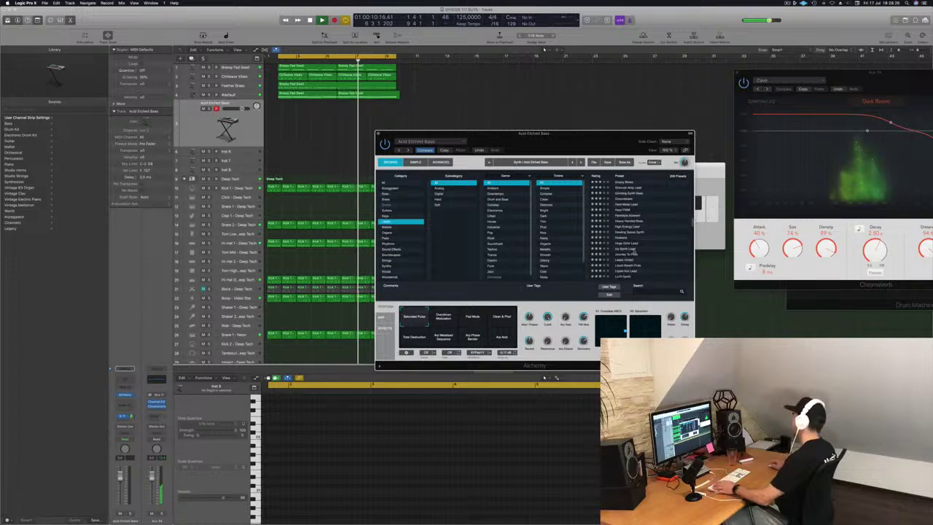
scroll(625, 249, "down", 1)
left_click(625, 248)
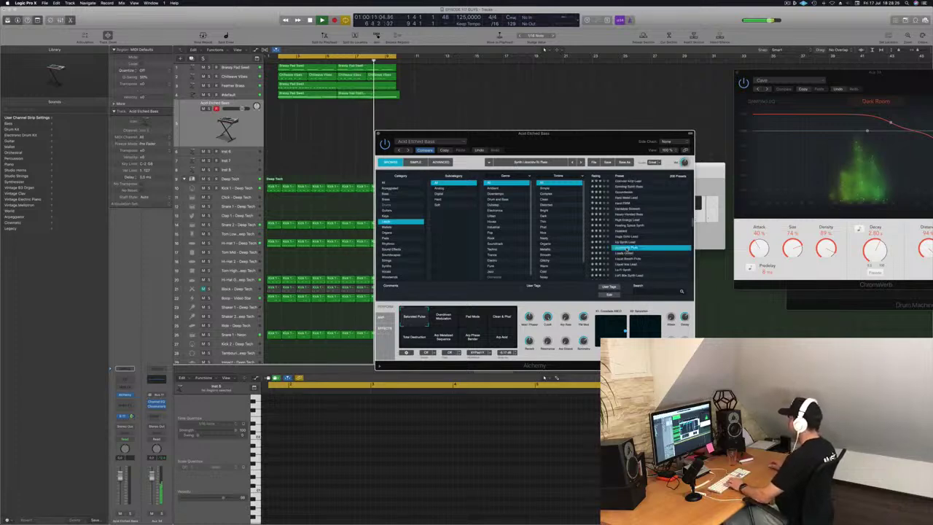
key("super+k")
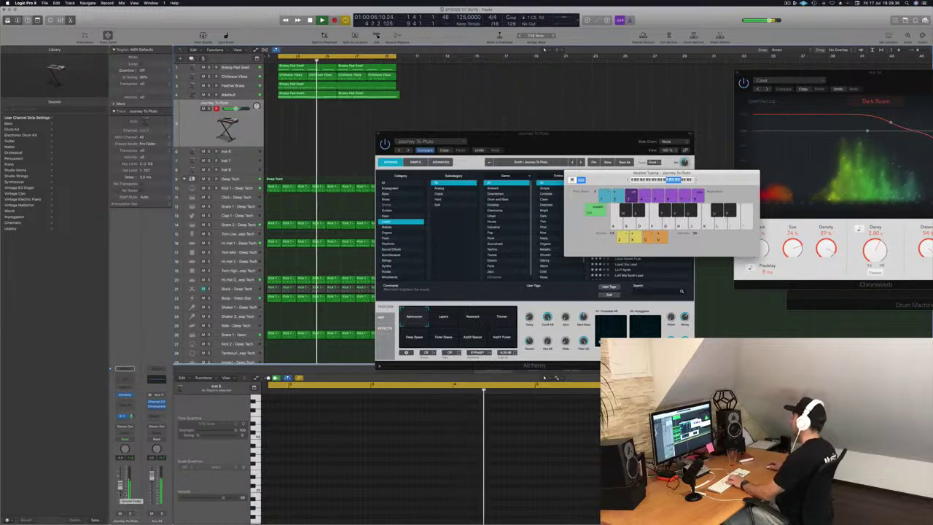
left_click_drag(660, 173, 793, 86)
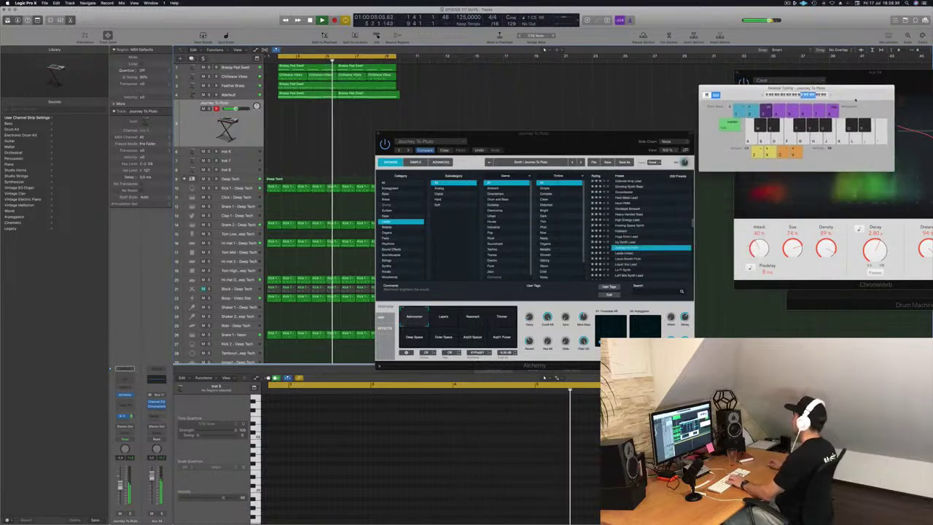
left_click_drag(562, 143, 519, 141)
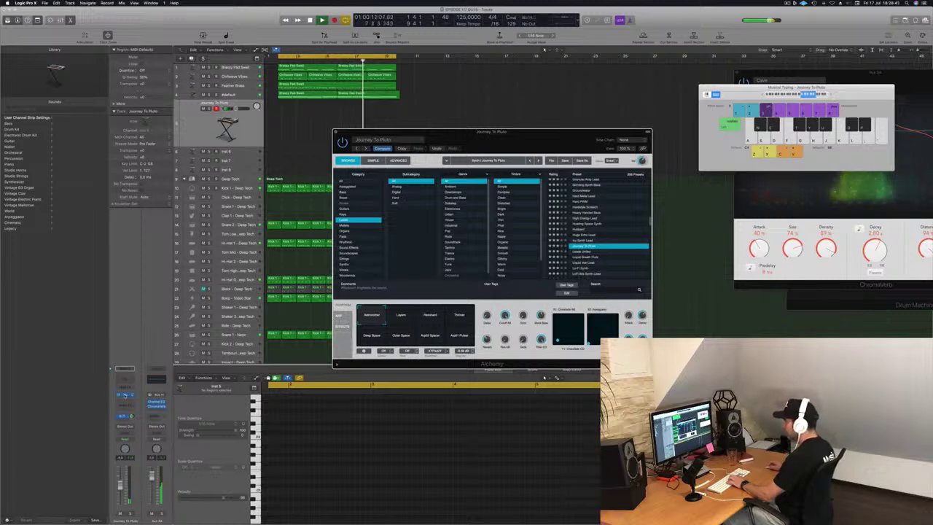
Close and reopen the track's Alchemy window, then switch it to the Icy Synth Lead preset.
key("super+w")
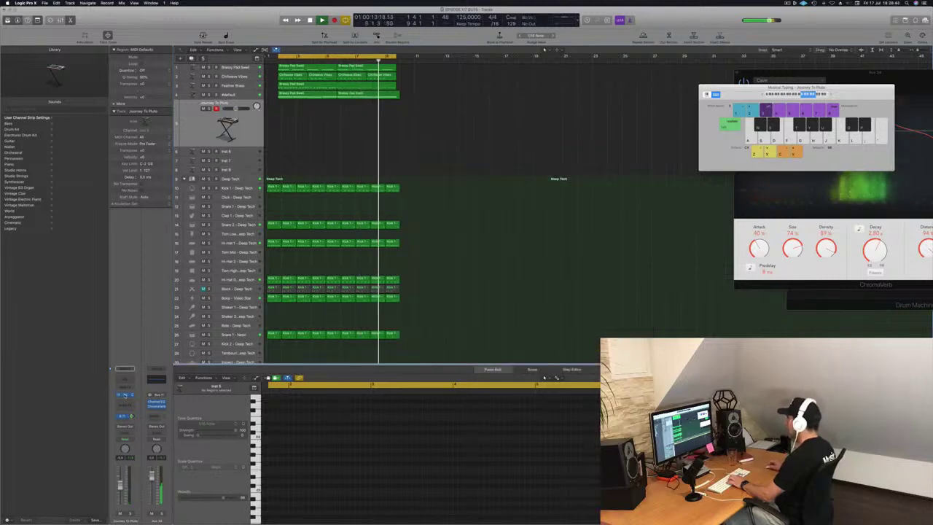
left_click(124, 394)
scroll(605, 212, "up", 4)
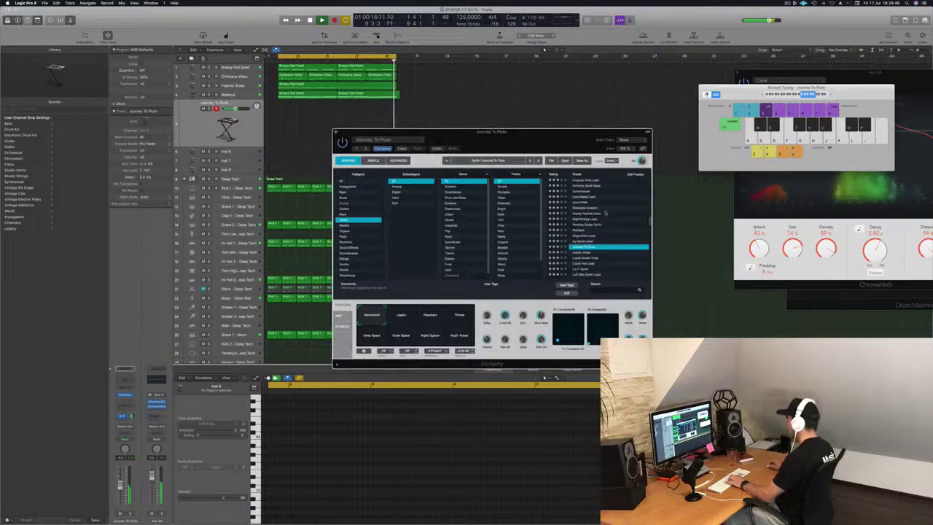
left_click(587, 241)
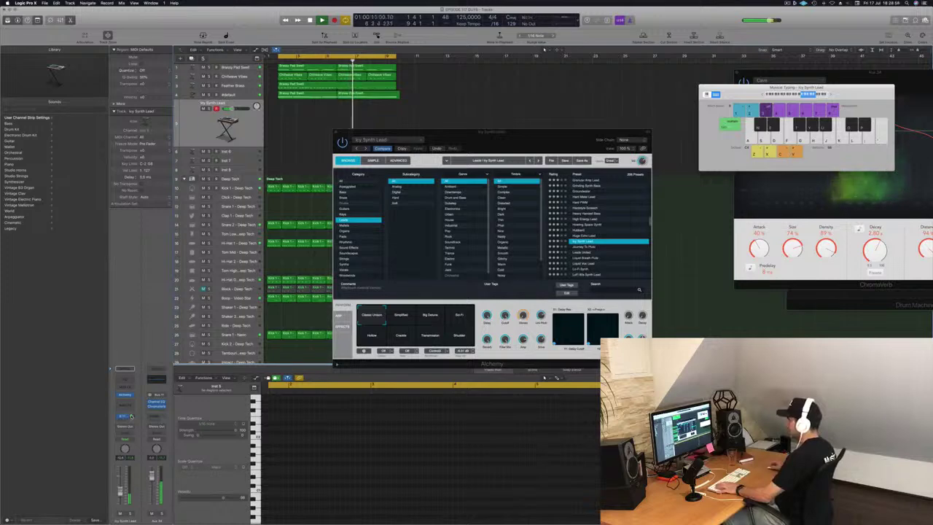
Add a second send to an unused bus on the Icy Synth Lead track and insert a stereo SilverVerb on its aux channel.
left_click(124, 420)
mouse_move(126, 430)
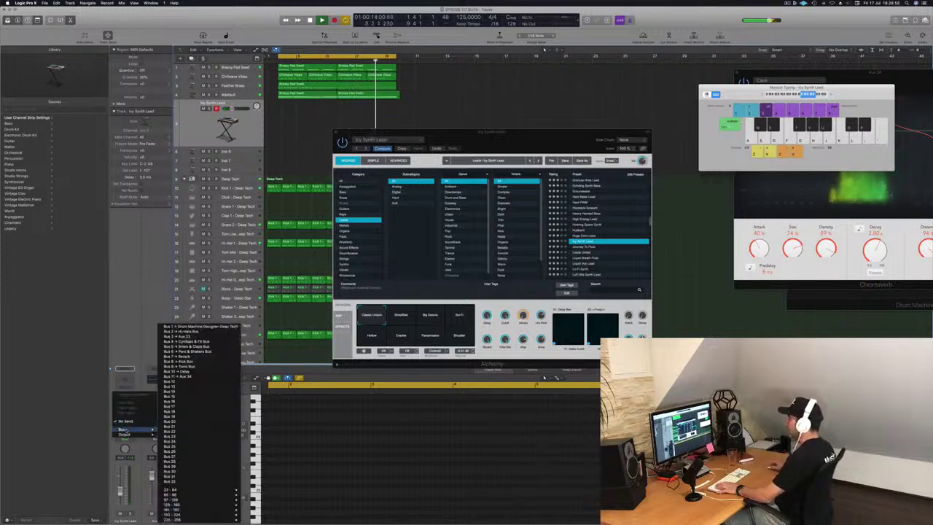
left_click(182, 385)
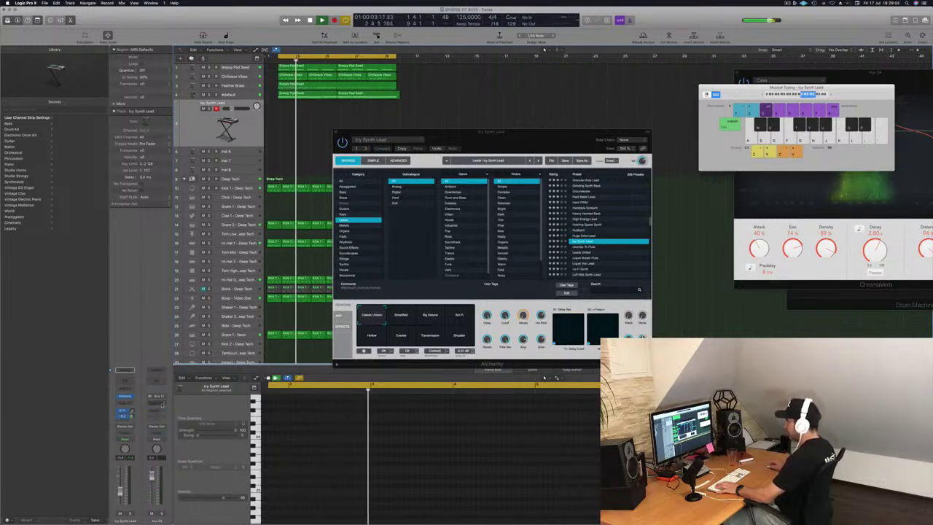
left_click(155, 404)
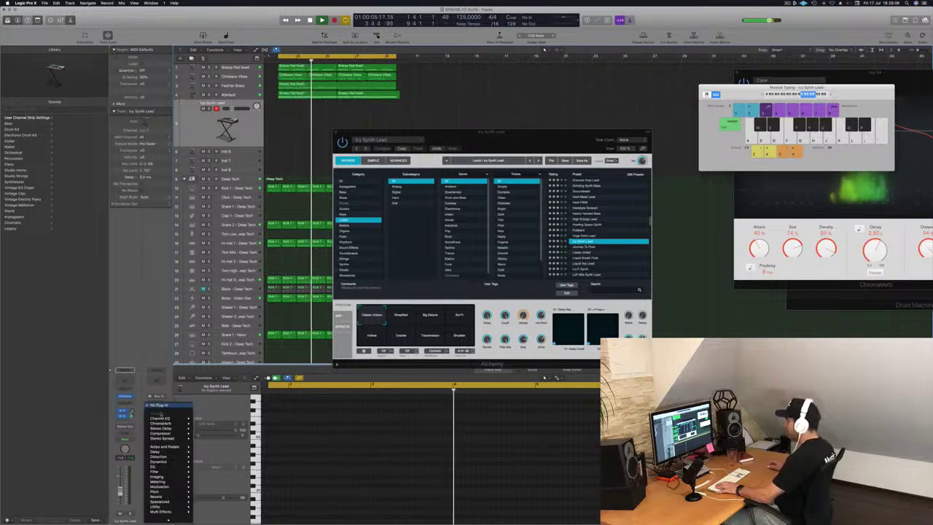
mouse_move(170, 432)
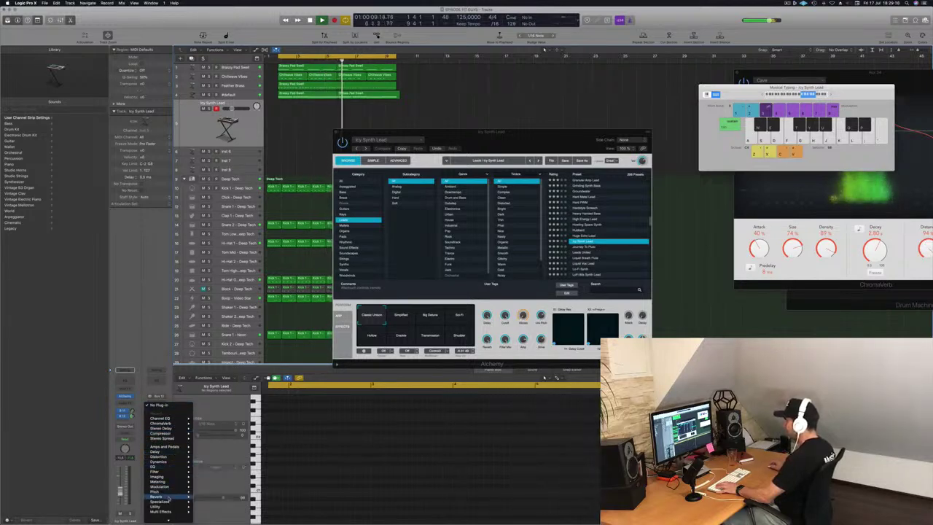
mouse_move(191, 497)
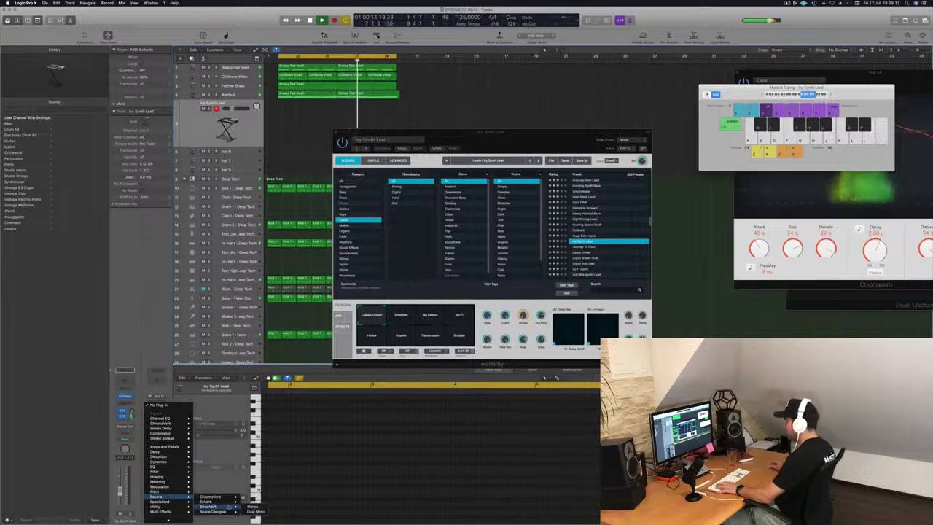
left_click(253, 506)
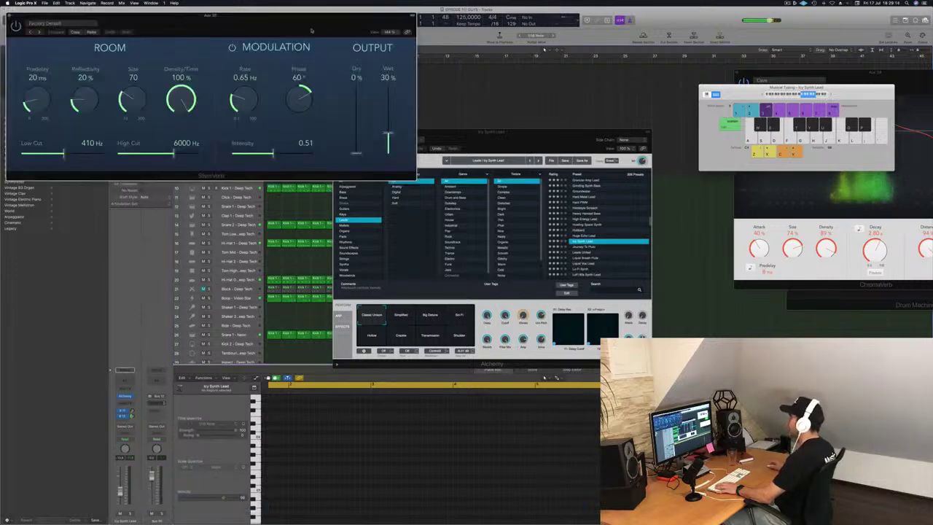
Load the saved grandioso setting in SilverVerb and close the reverb window.
left_click(210, 41)
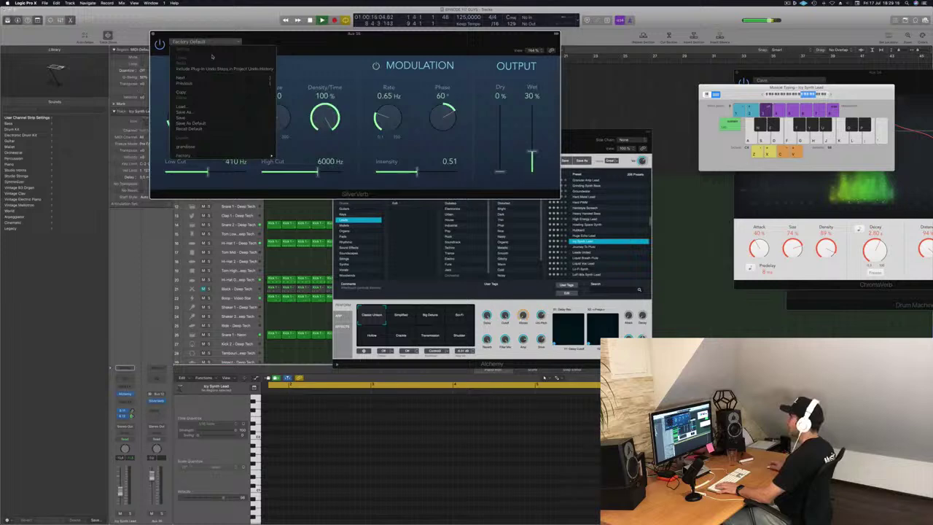
left_click(220, 148)
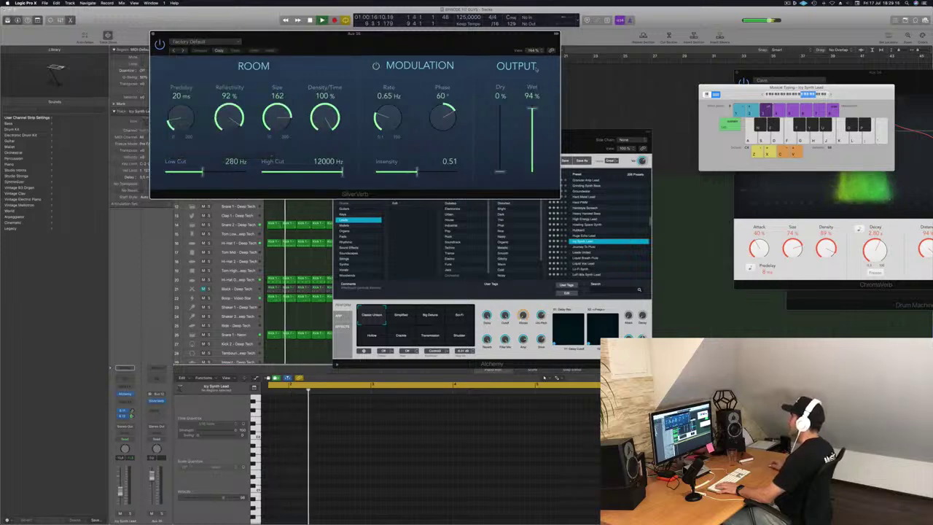
left_click(153, 33)
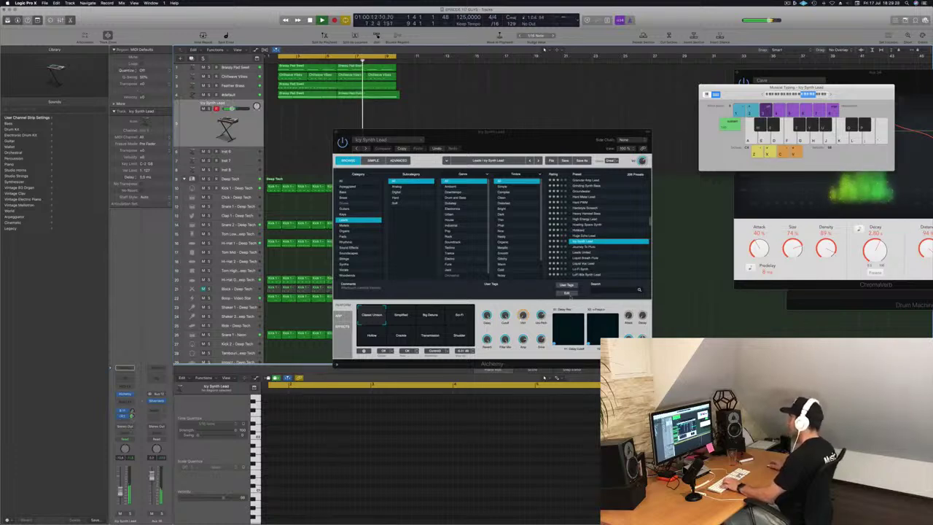
Load Alchemy's Liquid Breath Flute preset with the Pure Flute variation and raise the track's volume.
left_click(577, 258)
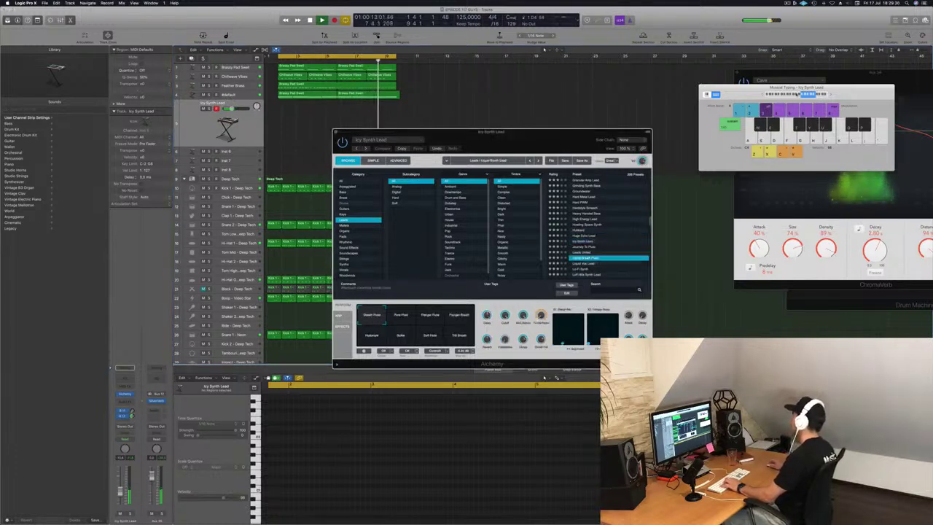
left_click_drag(527, 139, 531, 96)
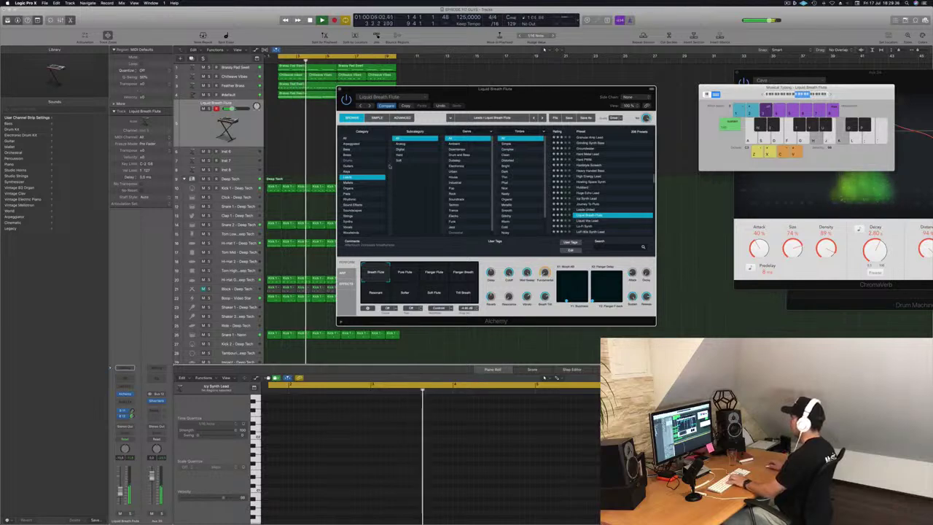
left_click(406, 273)
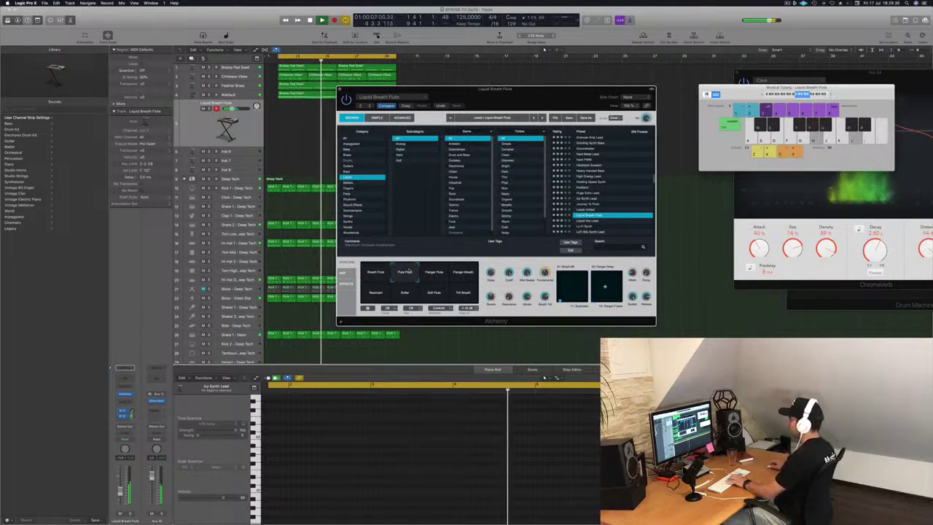
left_click_drag(121, 492, 120, 487)
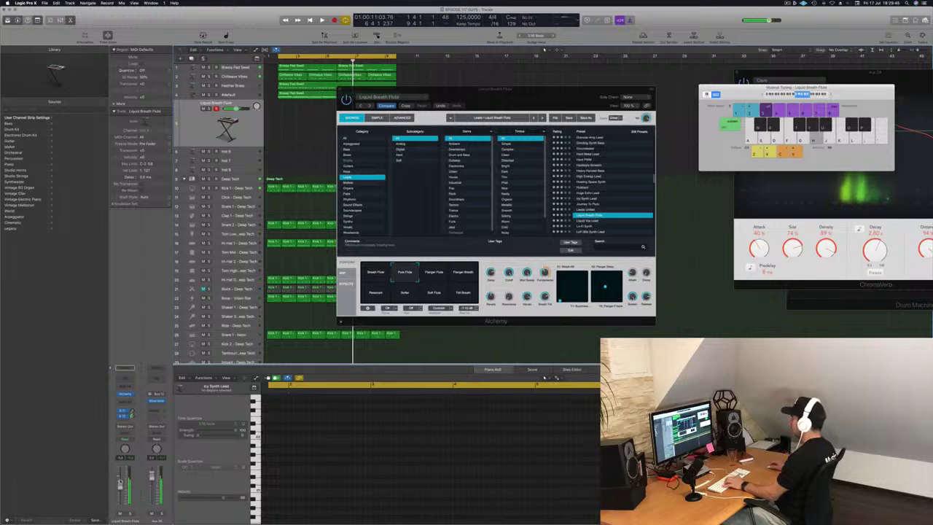
During playback, adjust the track's second send level and switch Liquid Breath Flute to the Flanger Breath variation.
key("space")
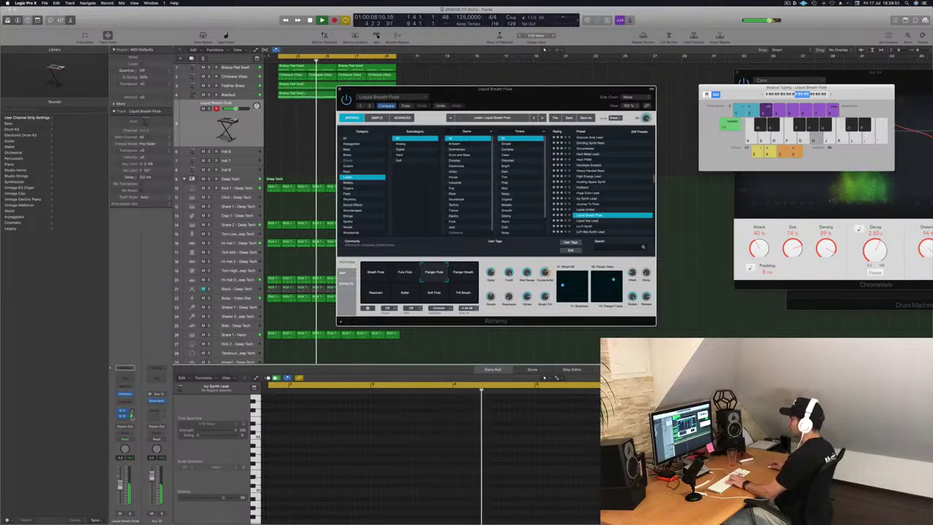
left_click_drag(132, 417, 132, 422)
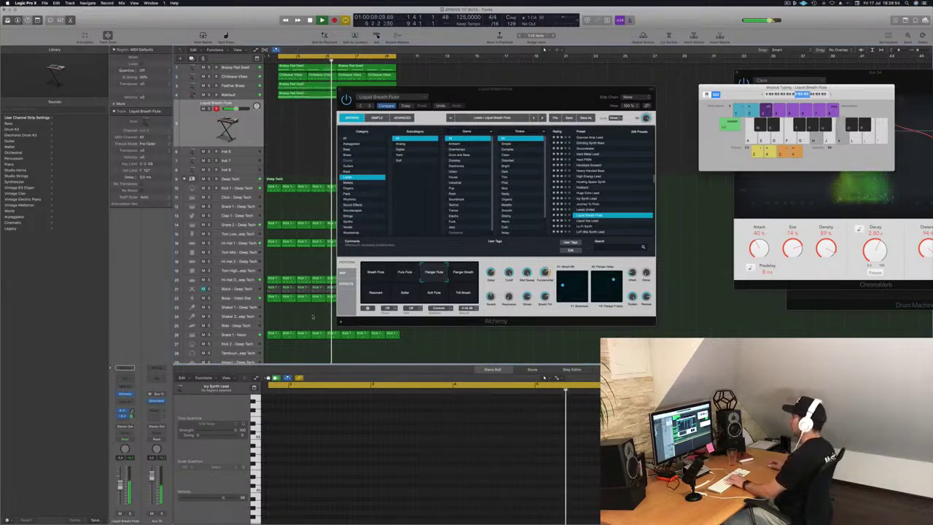
left_click(459, 275)
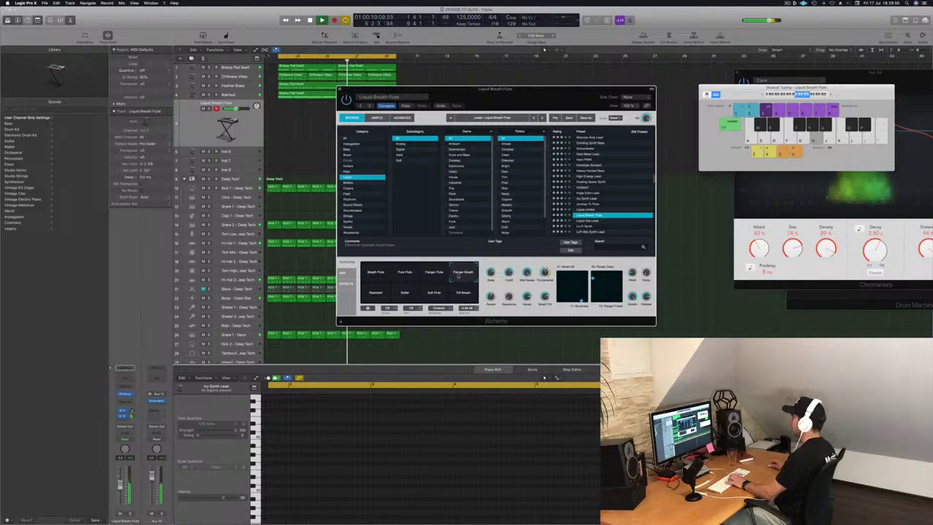
Audition the Resonant variation of Liquid Breath Flute and continue down the Alchemy lead presets to Lo-Fi Synth during playback.
left_click(376, 292)
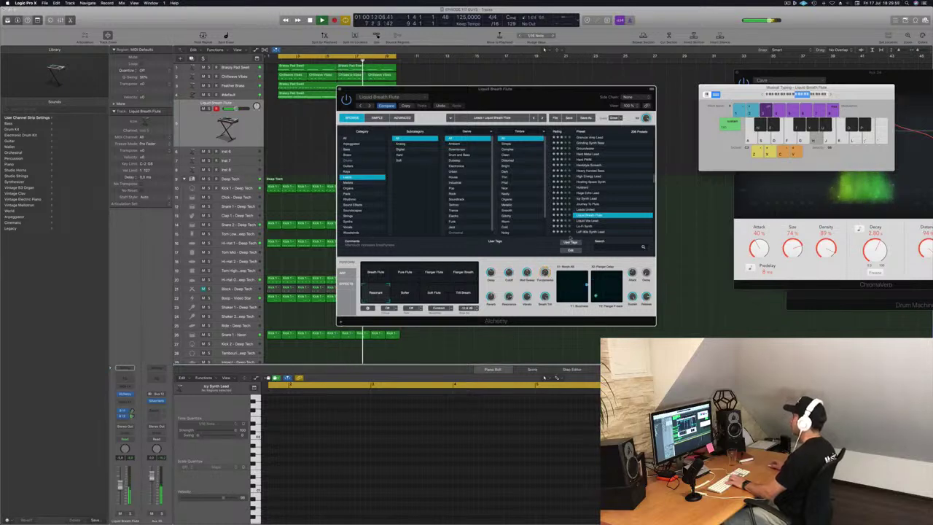
scroll(606, 211, "down", 1)
left_click(589, 210)
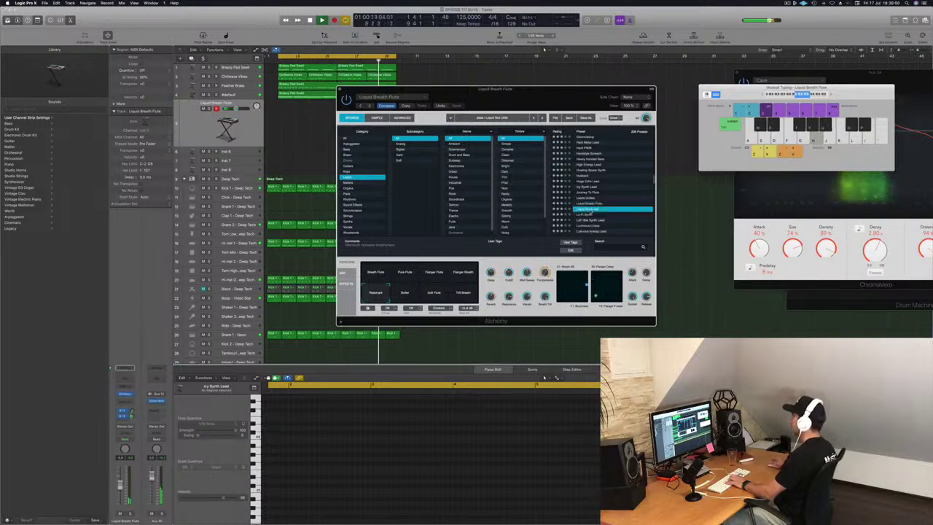
left_click(587, 215)
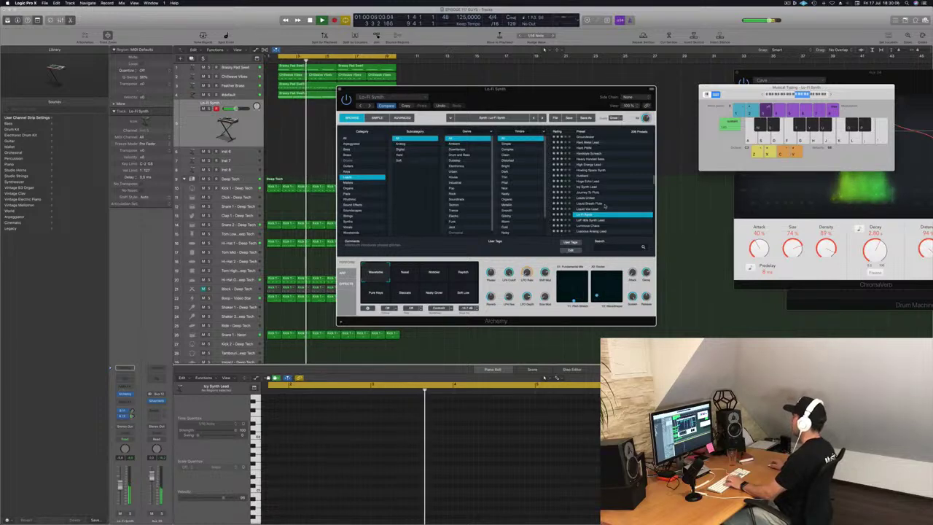
Load the LoFi 80s Synth Lead preset and try its Full Tone, Nasal, Throaty and Bright variations.
scroll(605, 206, "down", 3)
left_click(591, 183)
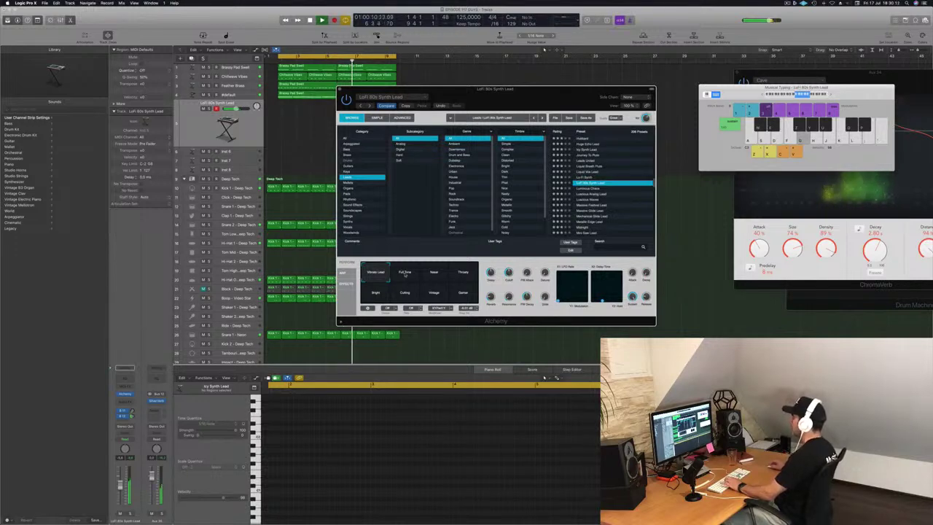
left_click(405, 275)
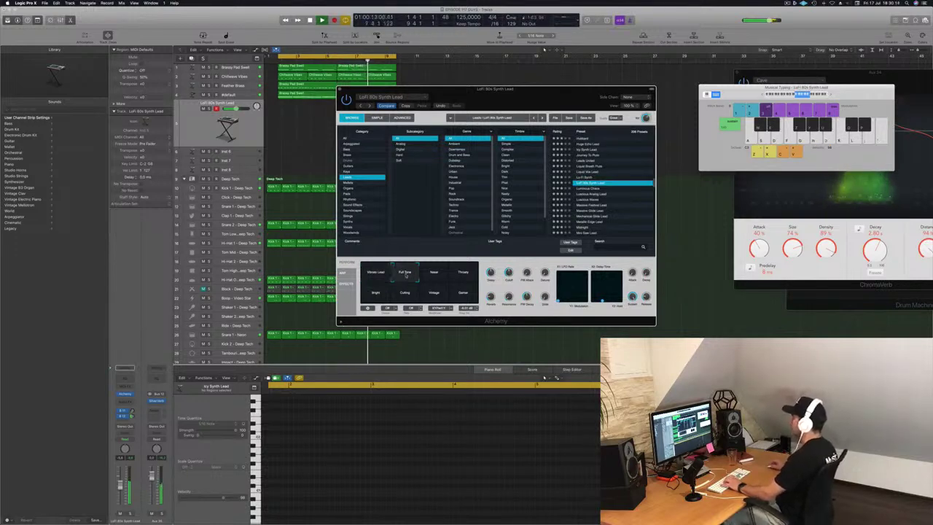
left_click(436, 276)
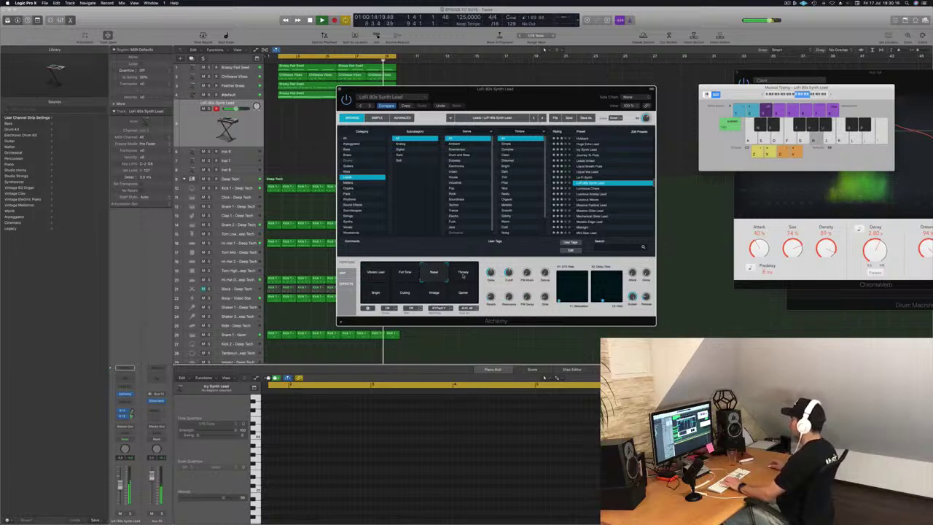
left_click(464, 275)
left_click(375, 292)
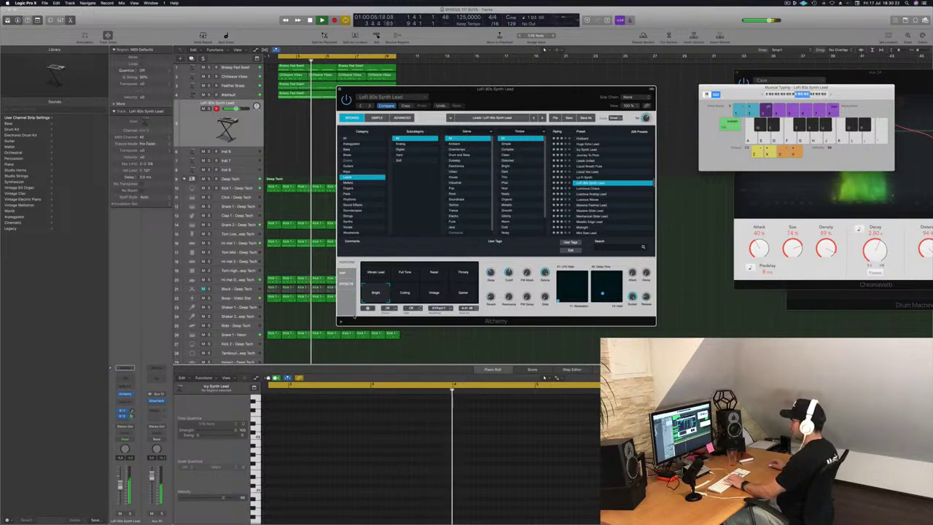
Lower the lead track's volume slightly and compare the Vibrato Lead and Full Tone variations.
left_click_drag(120, 486, 121, 491)
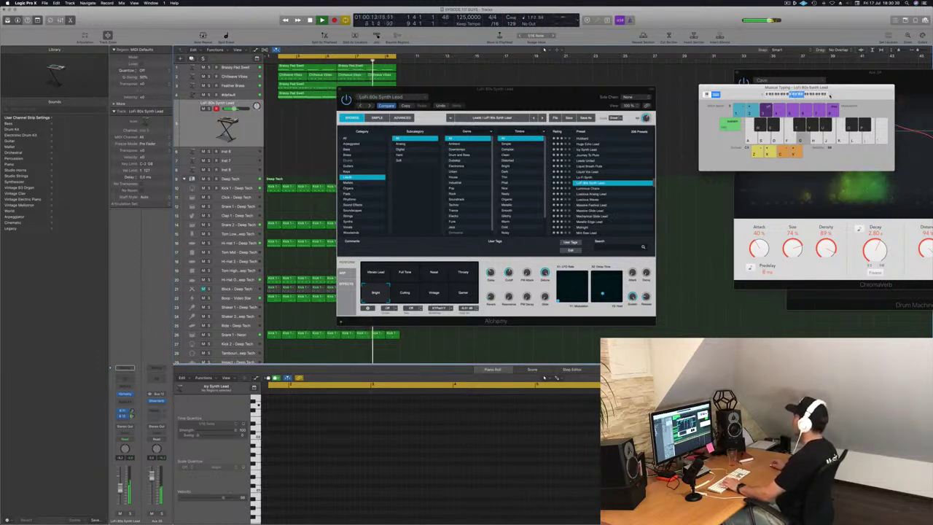
left_click(378, 277)
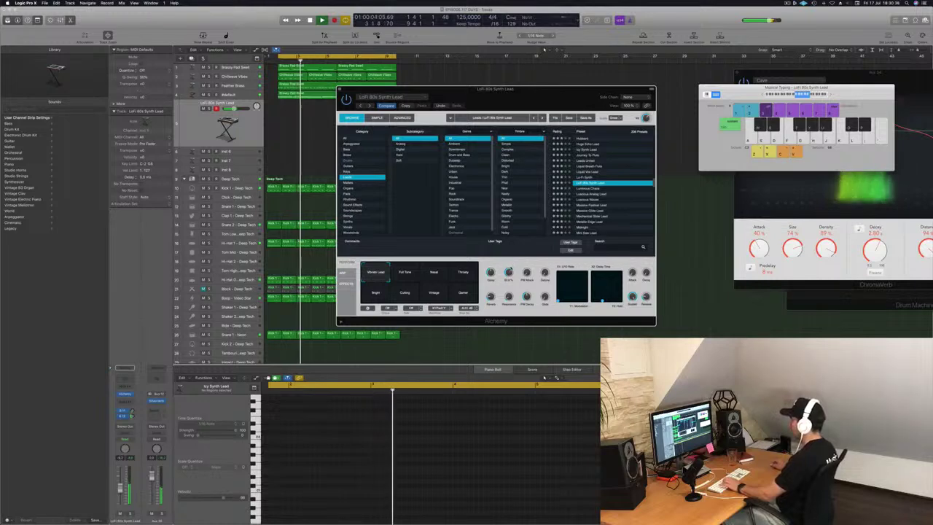
left_click(413, 277)
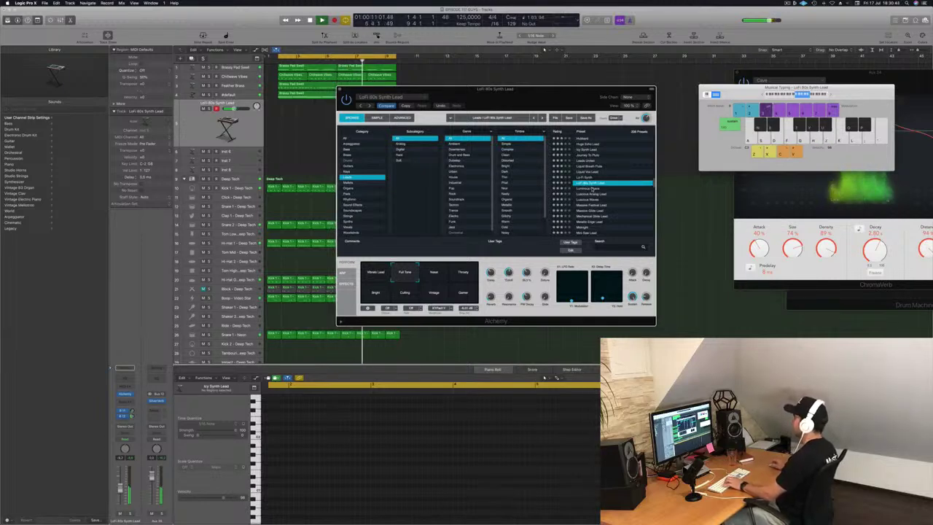
Audition the Luminous Chaos and Luminous Analog Lead presets and load Massive Glide Lead.
left_click(594, 188)
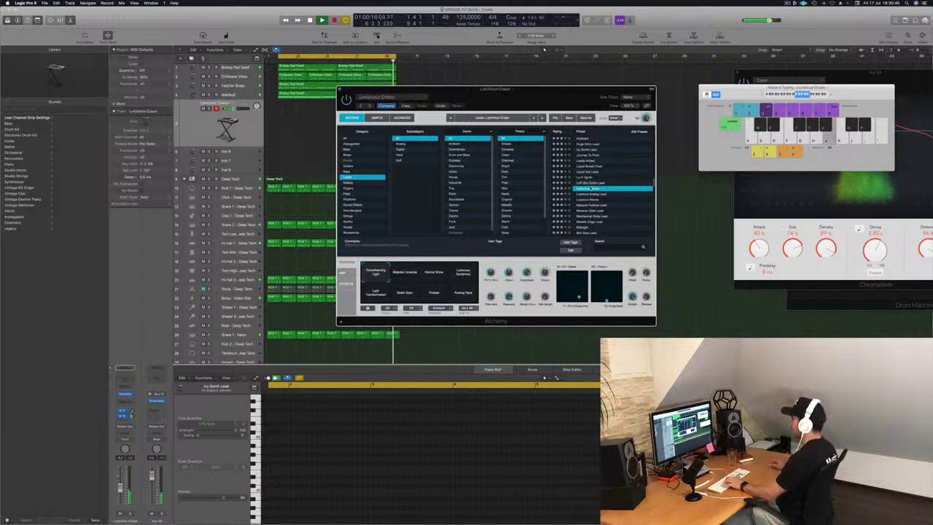
left_click(596, 194)
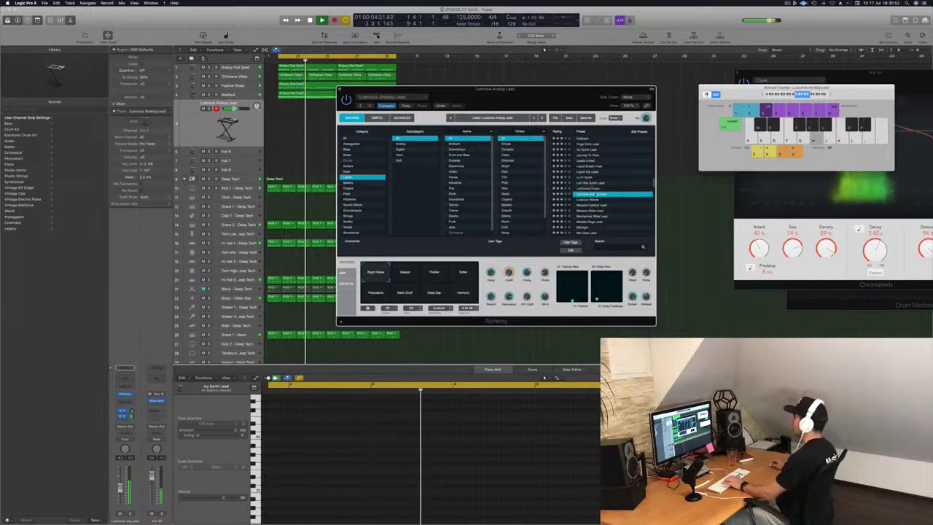
left_click(595, 212)
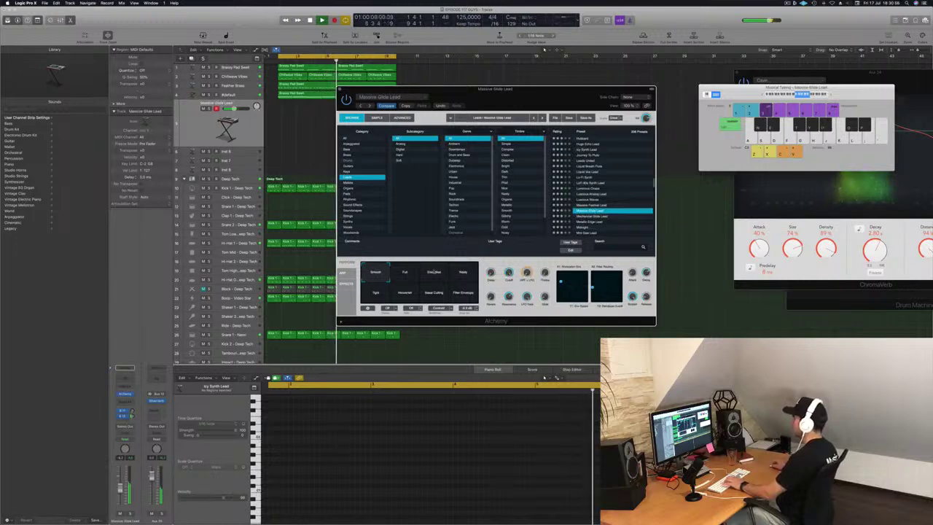
Try the Full, Electrified, Nasty and Tight variations of Massive Glide Lead.
left_click(404, 276)
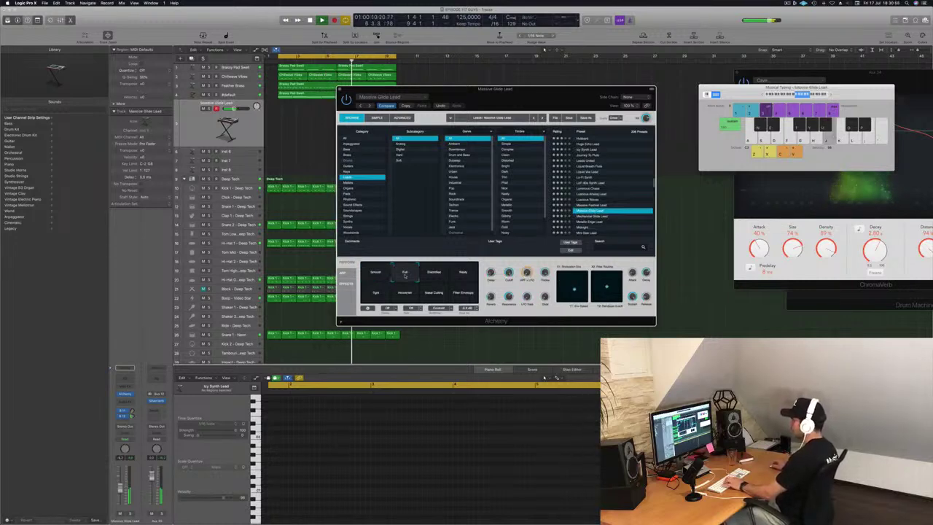
left_click(435, 278)
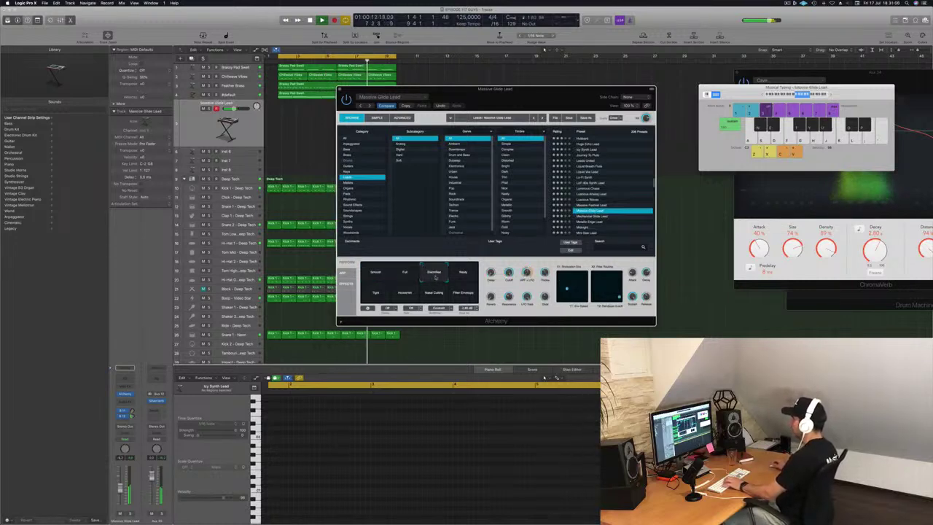
left_click(465, 274)
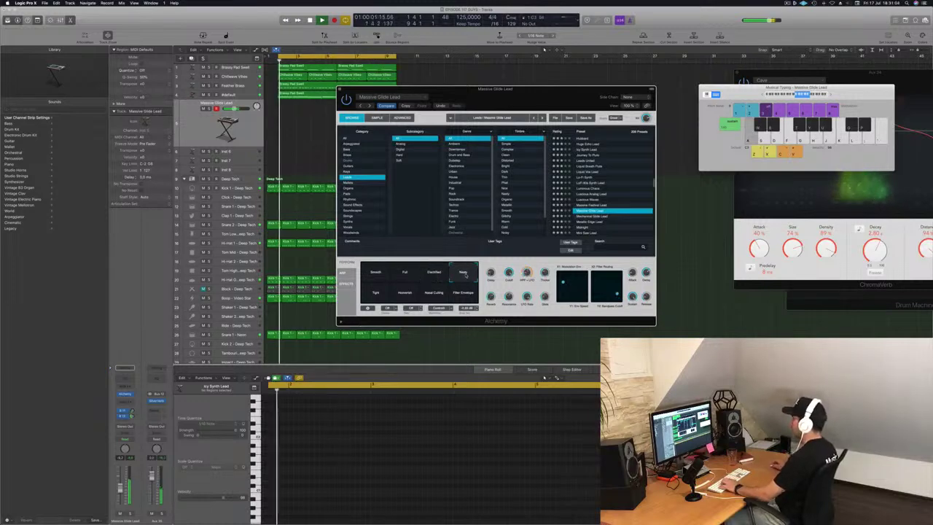
left_click(377, 290)
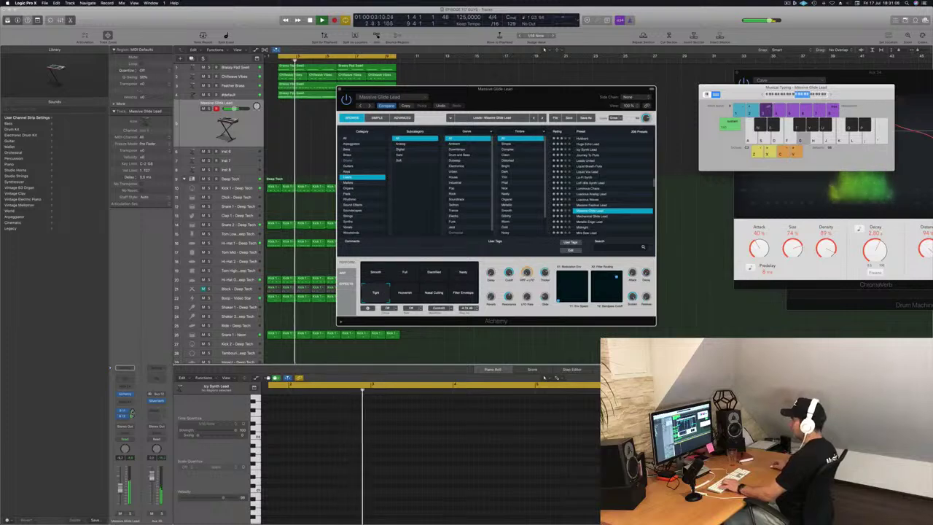
Raise the lead track's second send level, try the Nasal Cutting variation and choose Smooth for Massive Glide Lead.
left_click_drag(133, 416, 136, 408)
key("d")
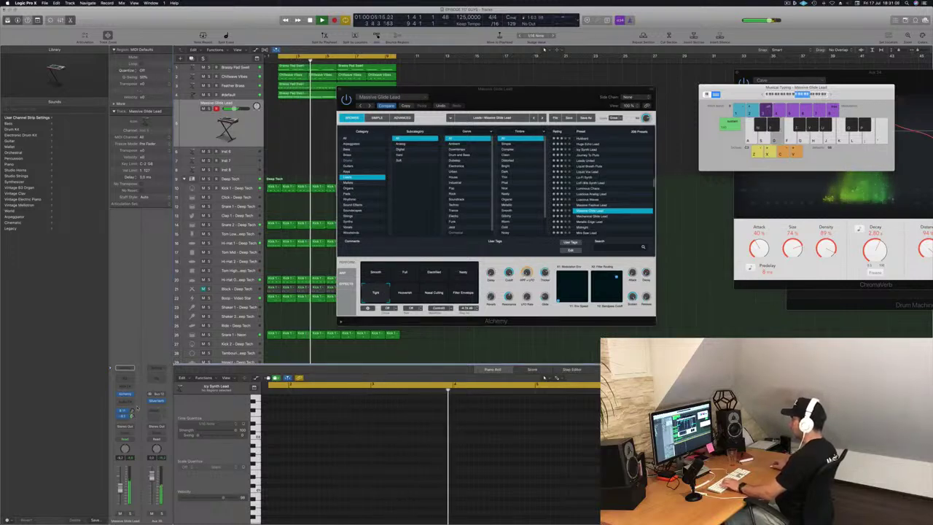
left_click(434, 290)
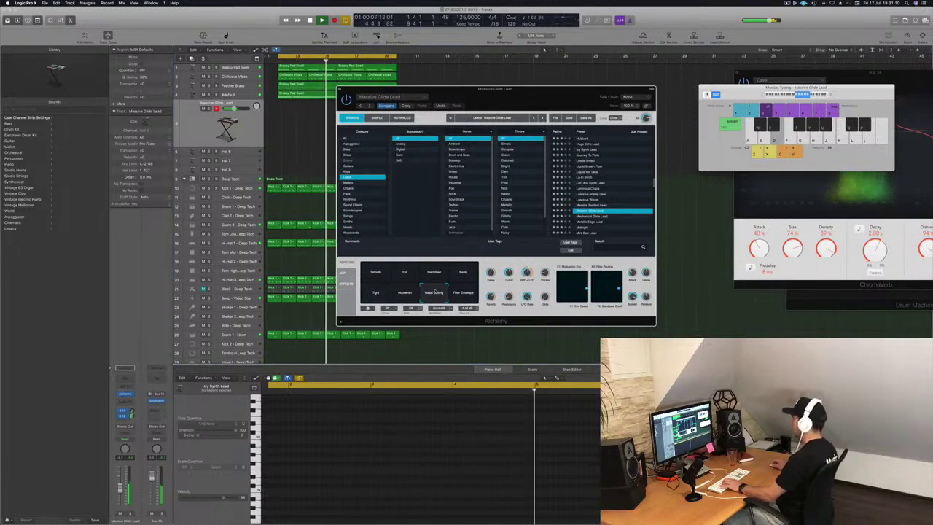
left_click(375, 275)
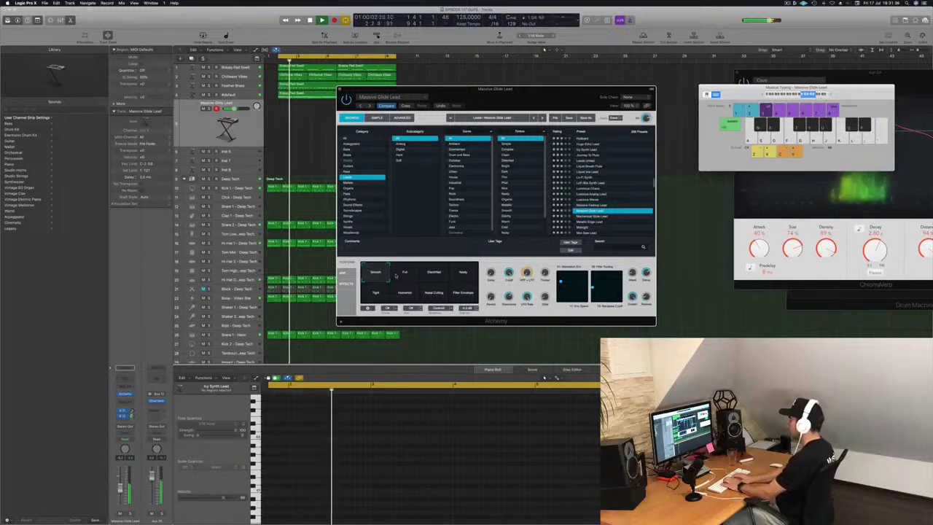
Record a lead melody on the Massive Glide Lead track over the looped section using Musical Typing.
key("k")
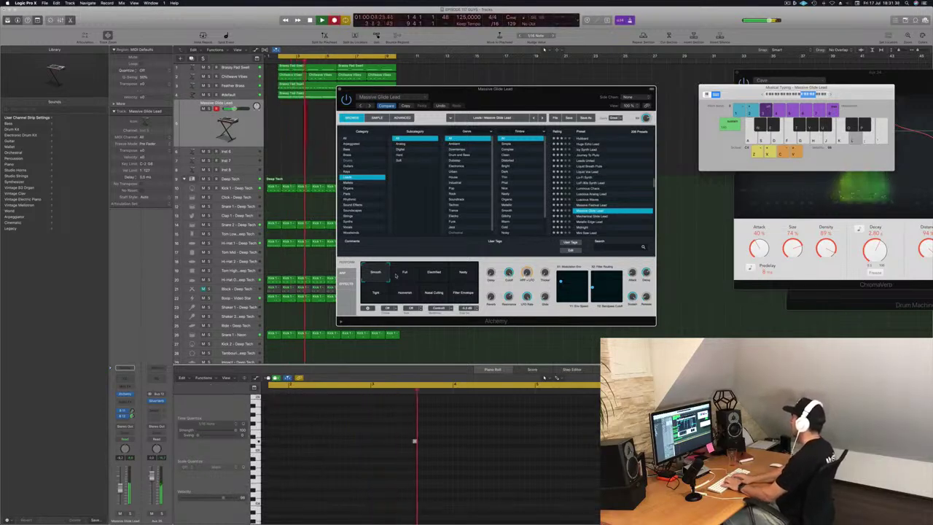
key("g")
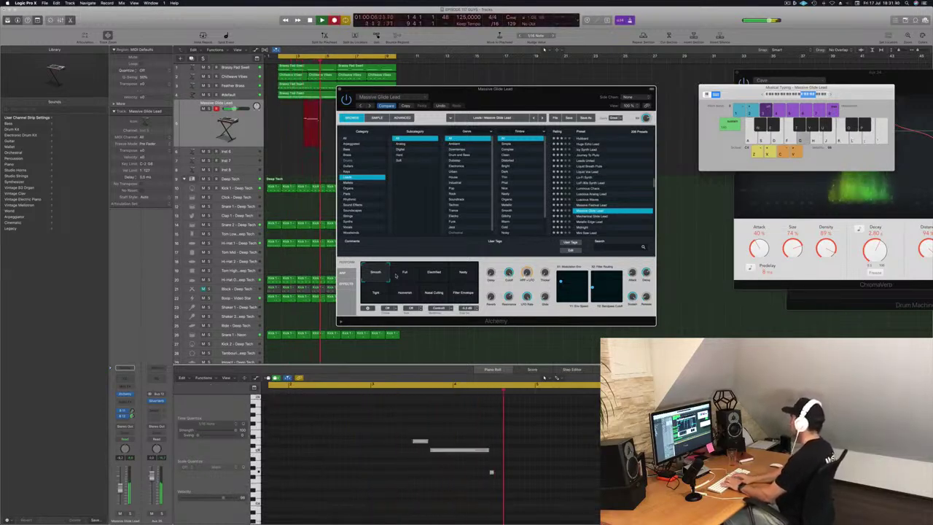
key("h")
key("l")
key("k")
key("j")
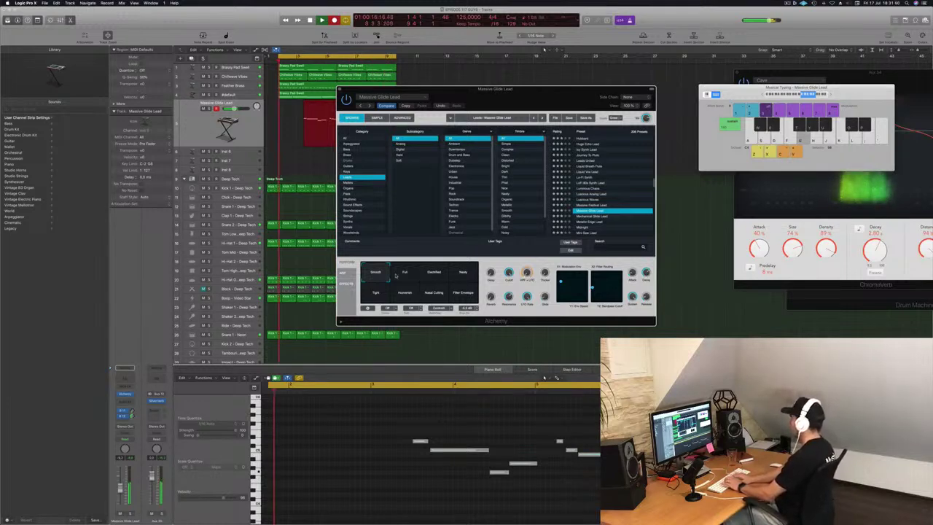
key("l")
key("g")
key("k")
key("j")
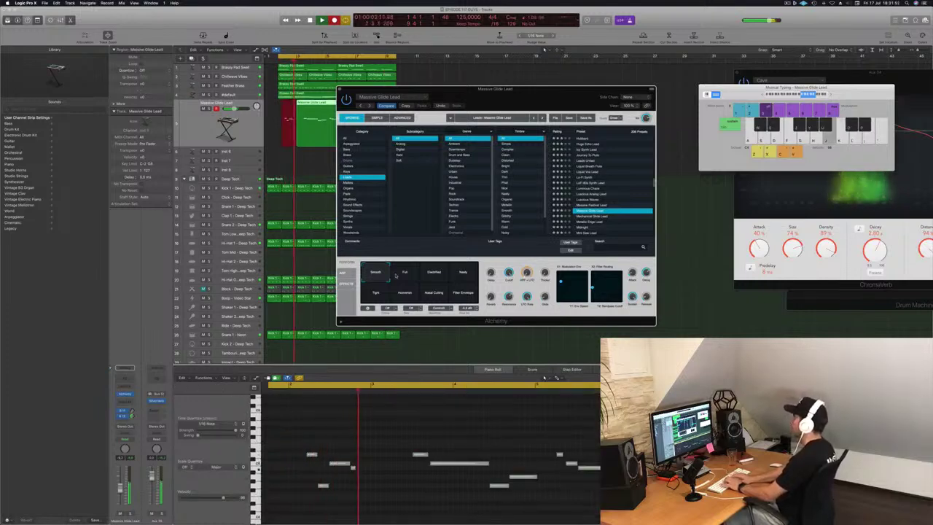
key("l")
key("k")
key("j")
key("g")
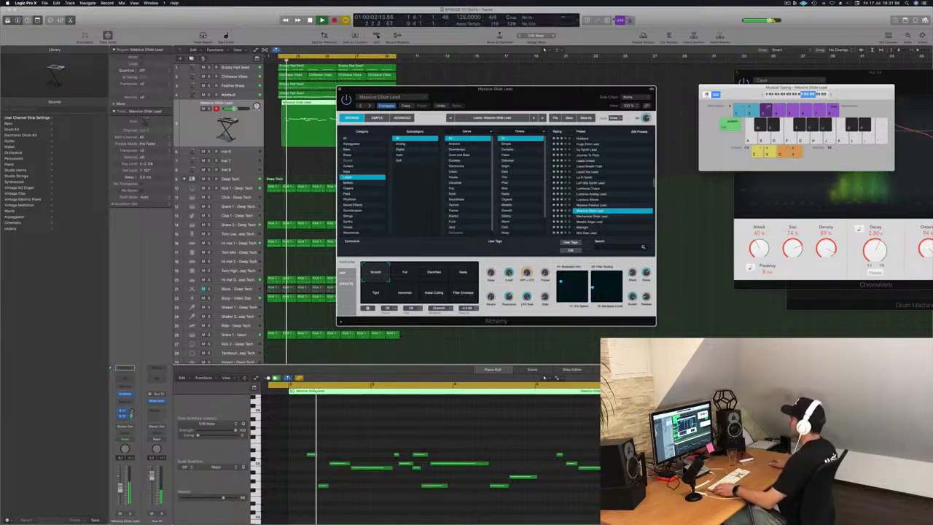
Move the Alchemy window clear of the arrangement and delete the newly recorded Massive Glide Lead region.
left_click_drag(438, 89, 608, 118)
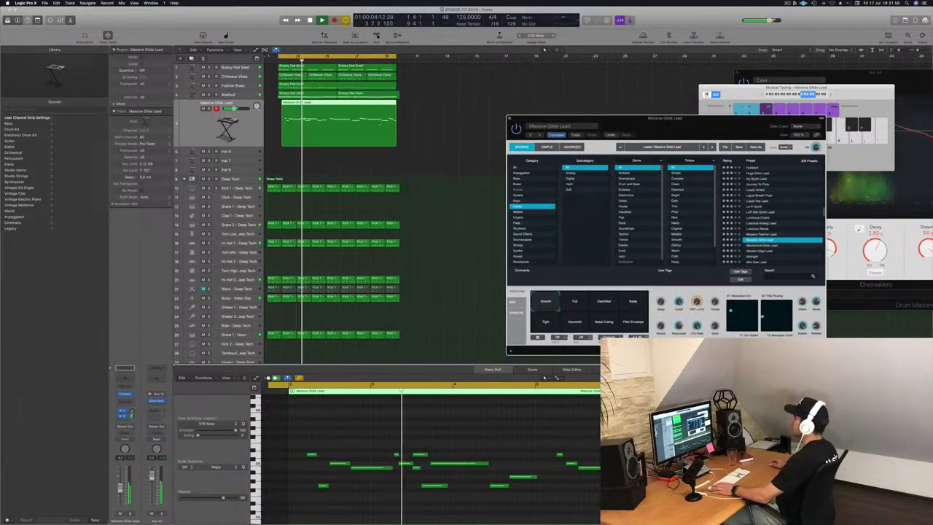
left_click(414, 112)
left_click(353, 127)
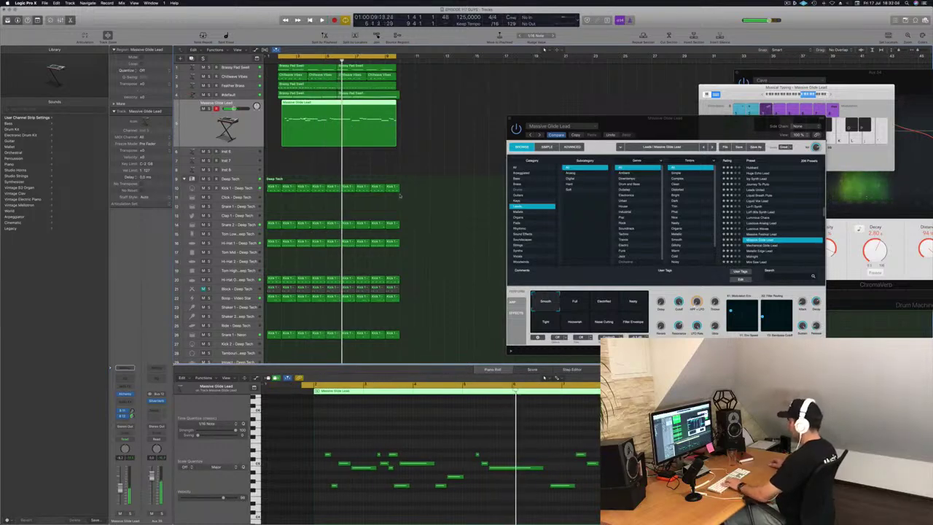
key("Delete")
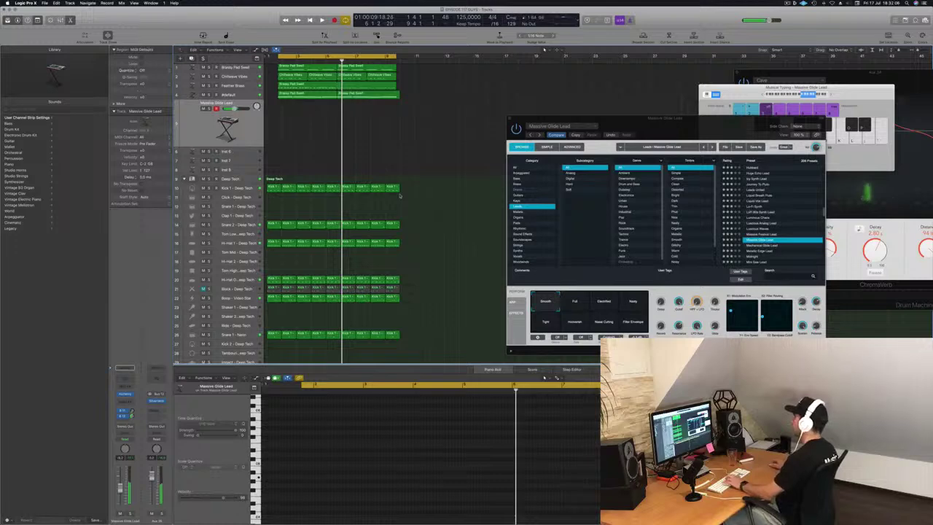
With playback stopped, compare Massive Glide Lead's Full, Electrified and Tight variations.
left_click(578, 303)
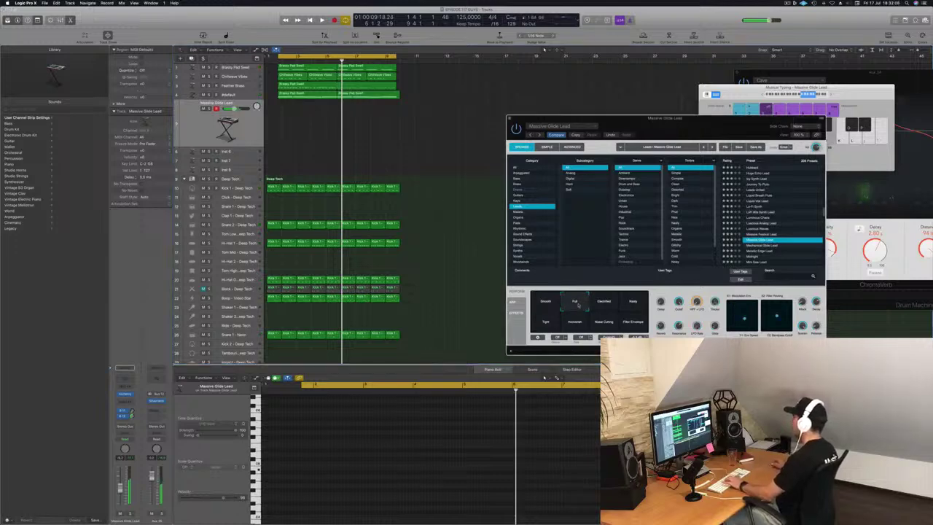
left_click(610, 303)
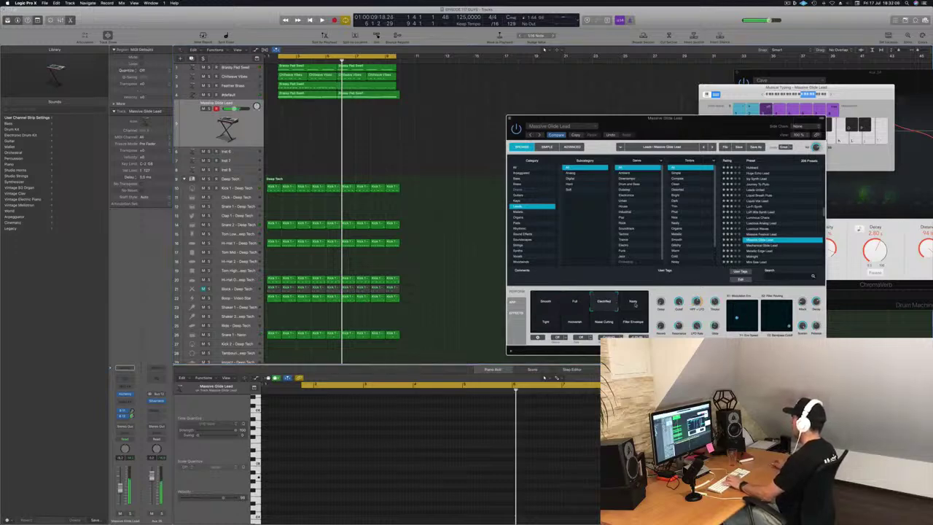
left_click(548, 328)
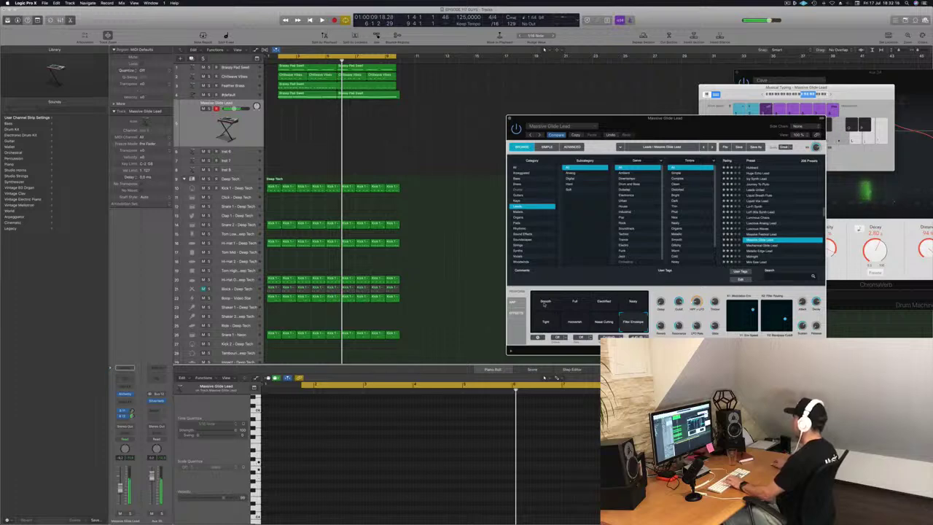
Resume playback, audition the Mechanical Glide Lead preset and load Metallic Edge Lead.
key("space")
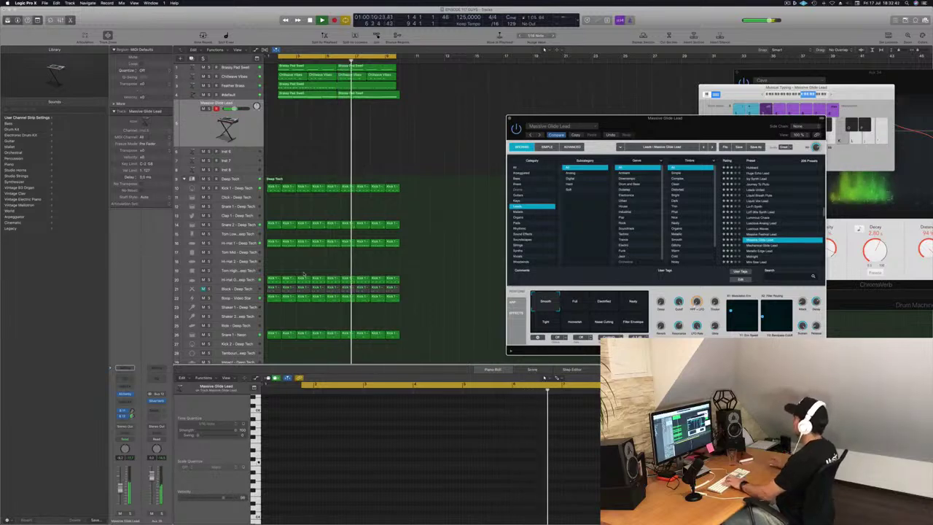
key("Down")
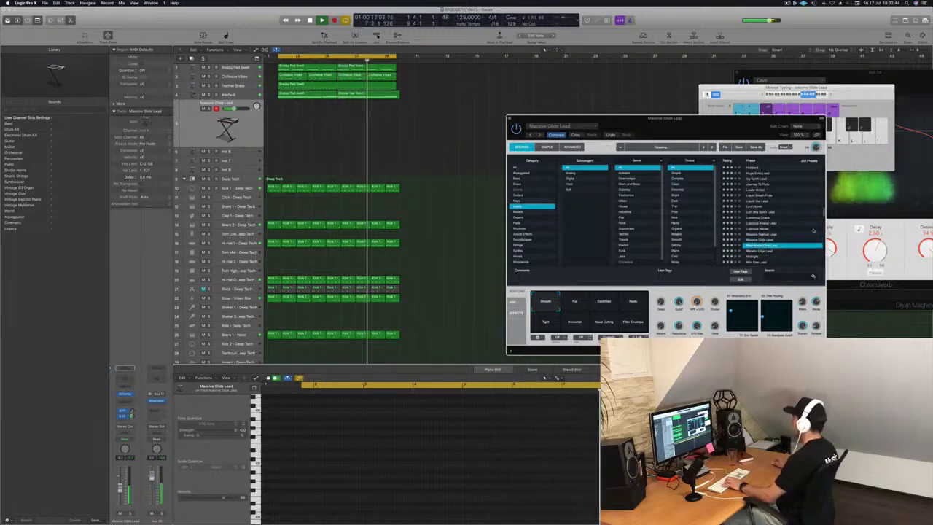
scroll(791, 237, "down", 3)
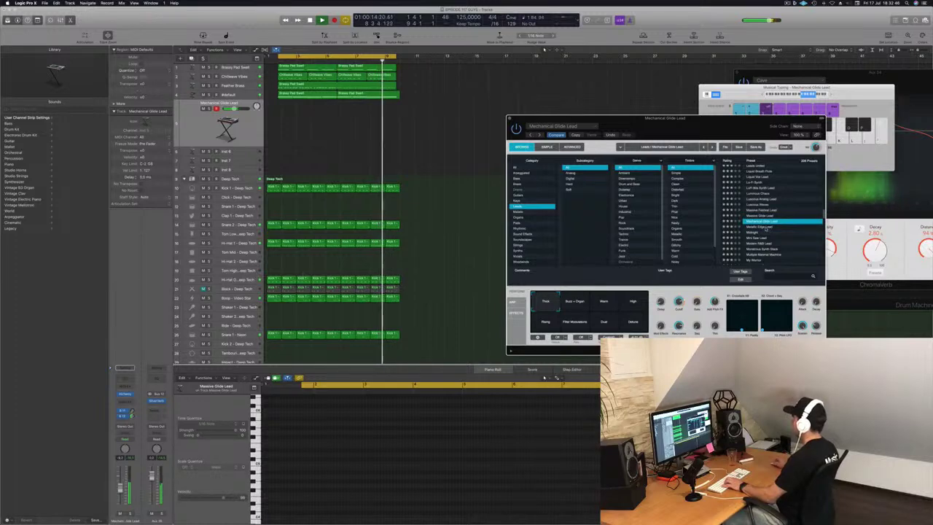
key("Down")
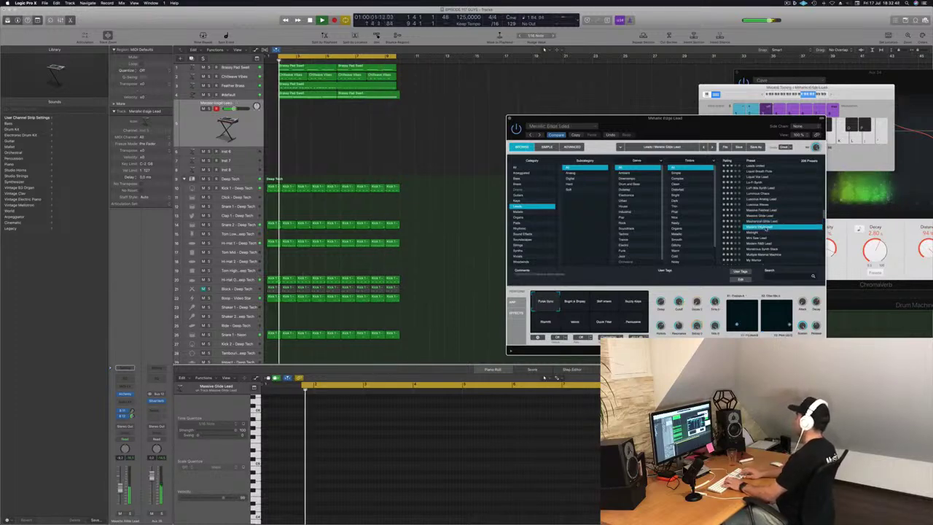
Audition the Midnight preset, load Mini Saw Lead in Alchemy and lower the lead track's volume slightly.
key("Down")
scroll(766, 228, "down", 3)
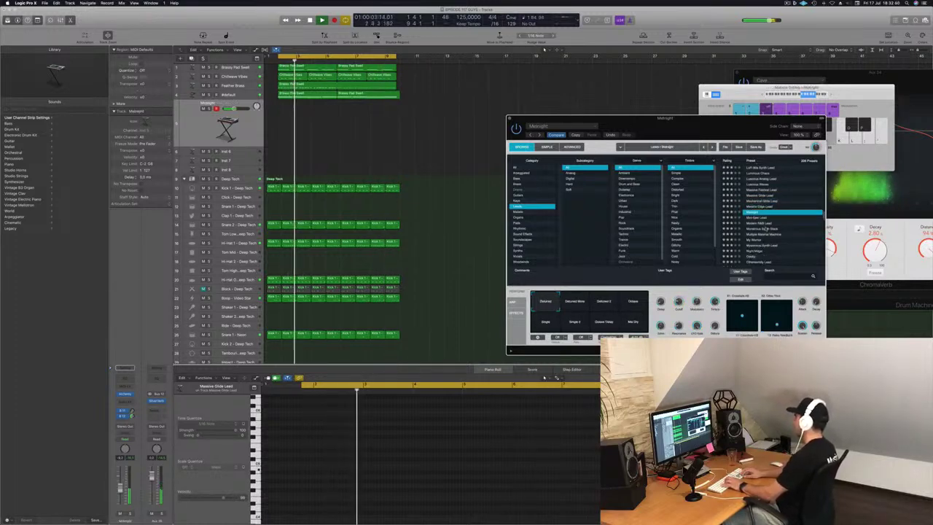
key("Down")
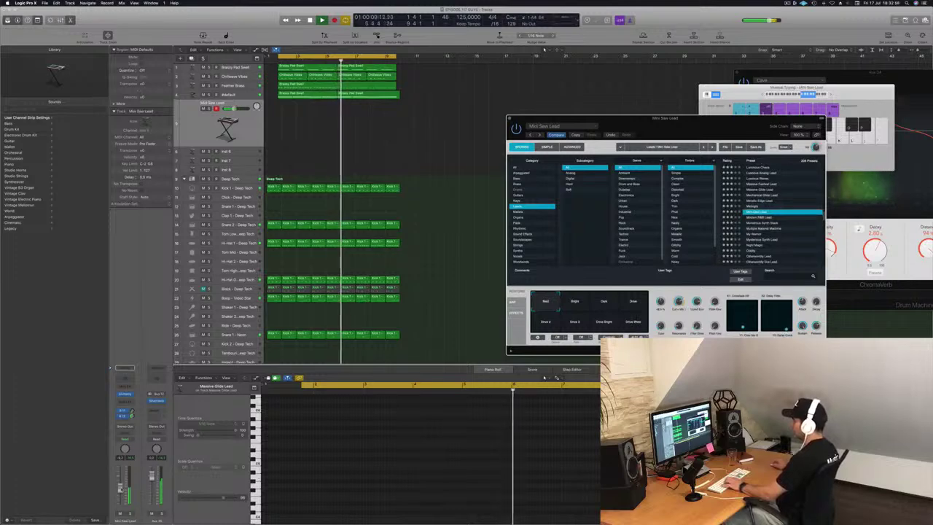
left_click_drag(120, 488, 121, 495)
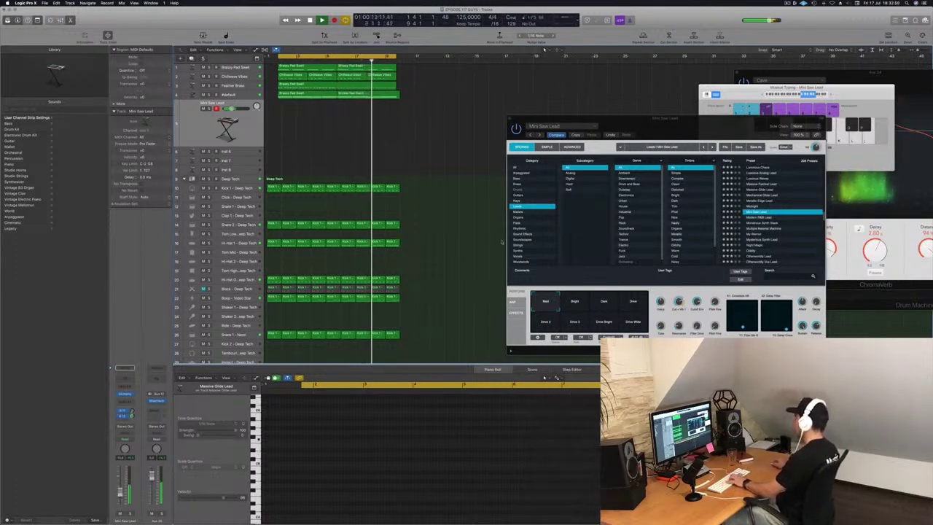
Shift the Musical Typing keyboard range and record an alternating two-pitch melody on the Mini Saw Lead track over the loop.
left_click(799, 95)
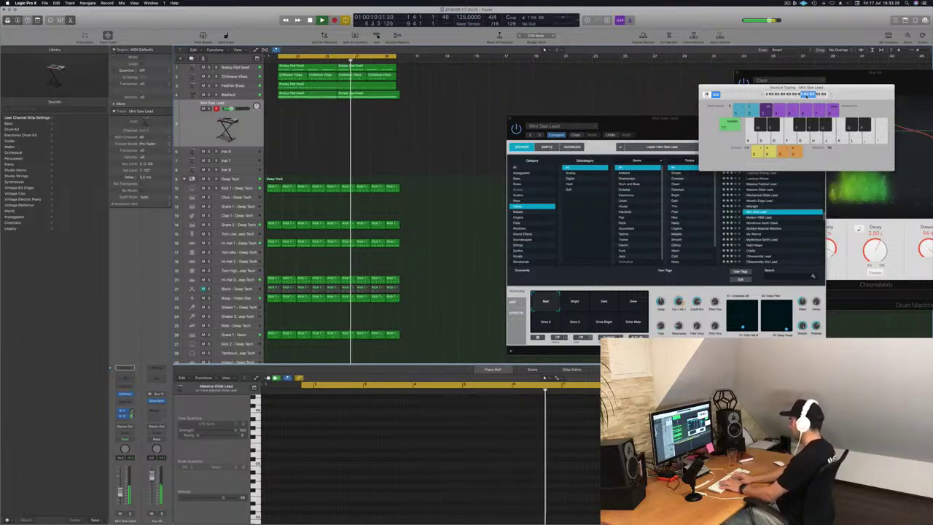
key("r")
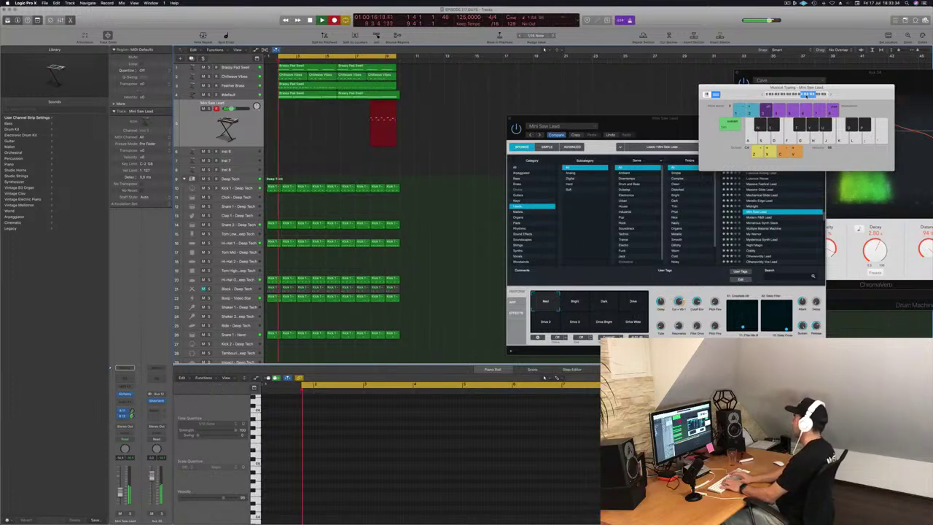
key("semicolon")
key("h")
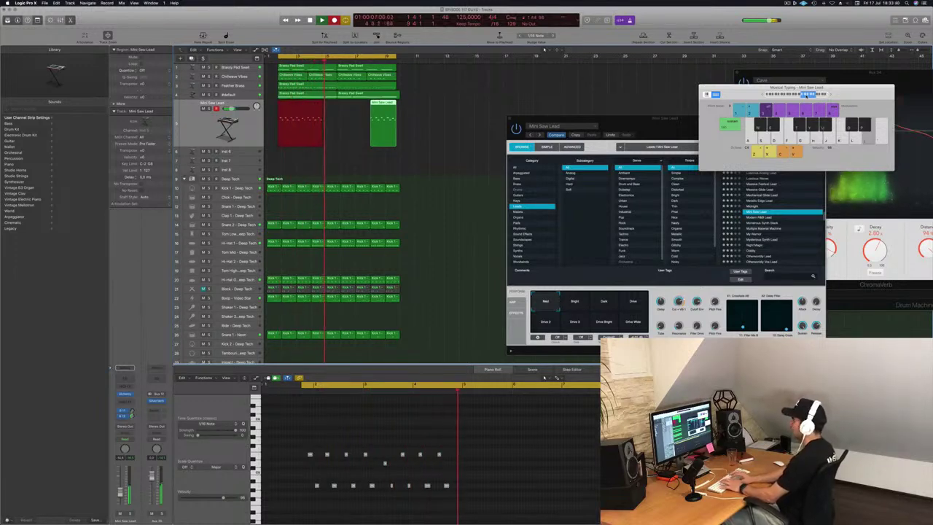
key("semicolon")
key("h")
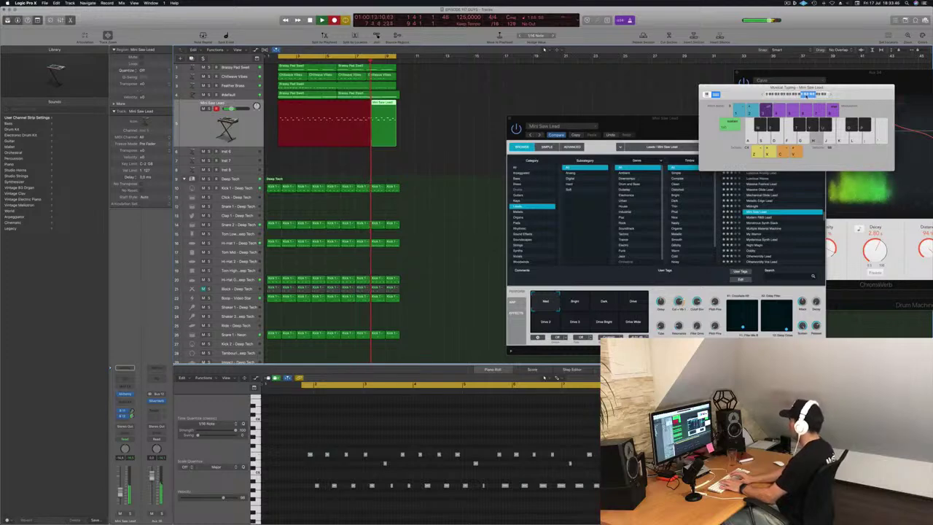
key("space")
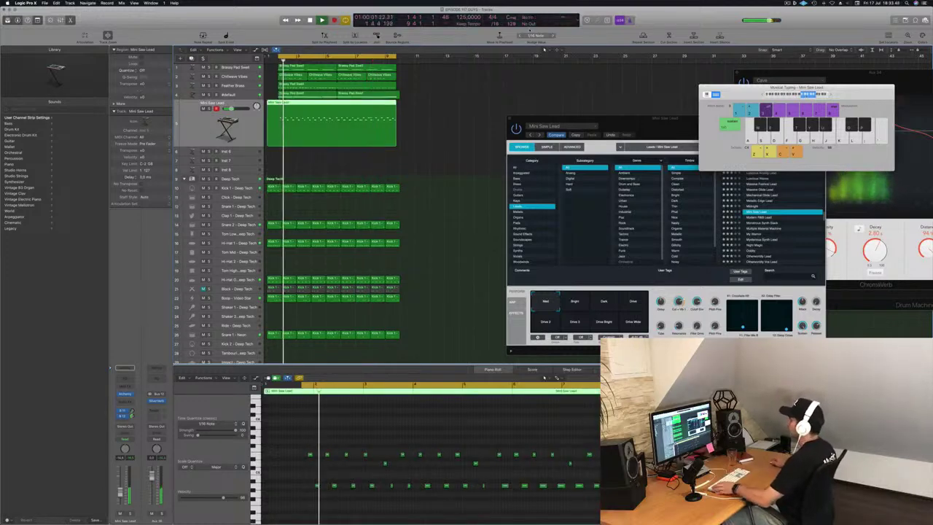
Examine the timing and lengths of the recorded lead notes in the Piano Roll while replaying the loop.
key("space")
left_click(332, 472)
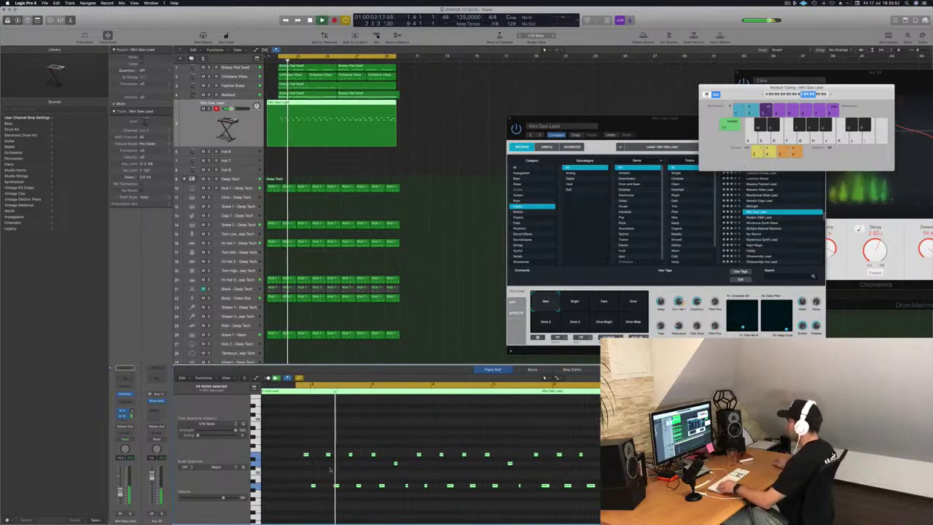
key("super+Left")
key("super+Right")
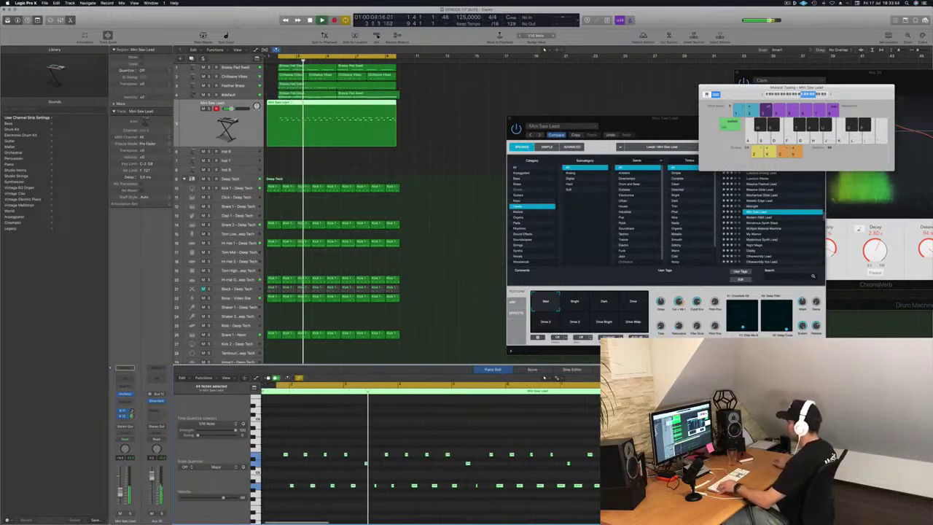
key("super+Right")
key("Return")
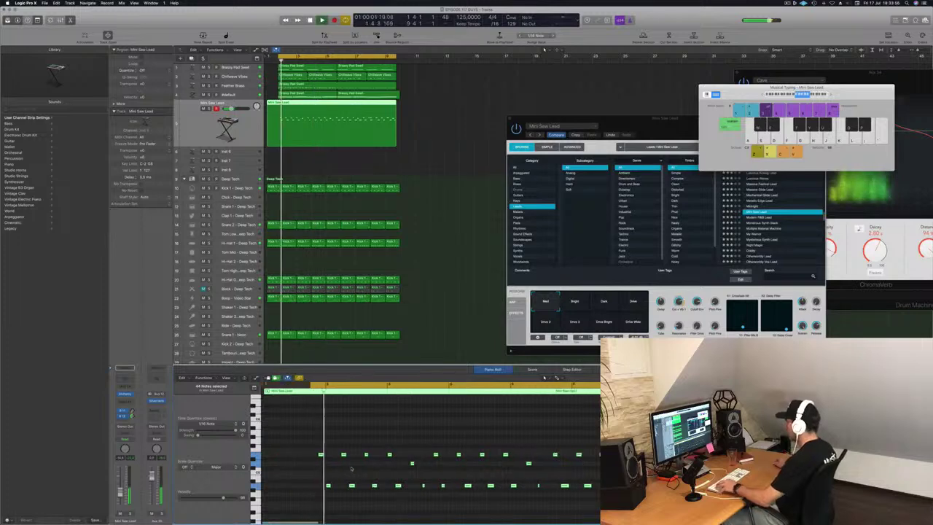
key("super+Right")
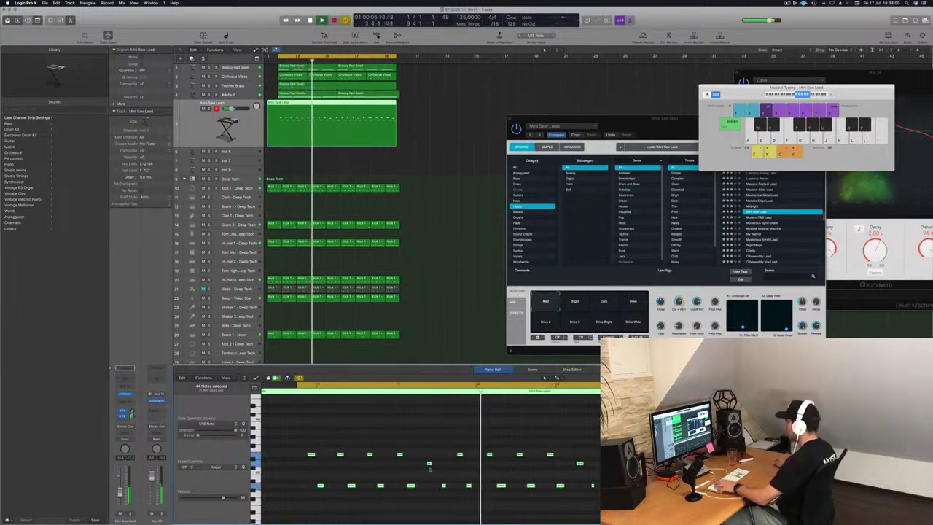
key("Return")
key("super+Right")
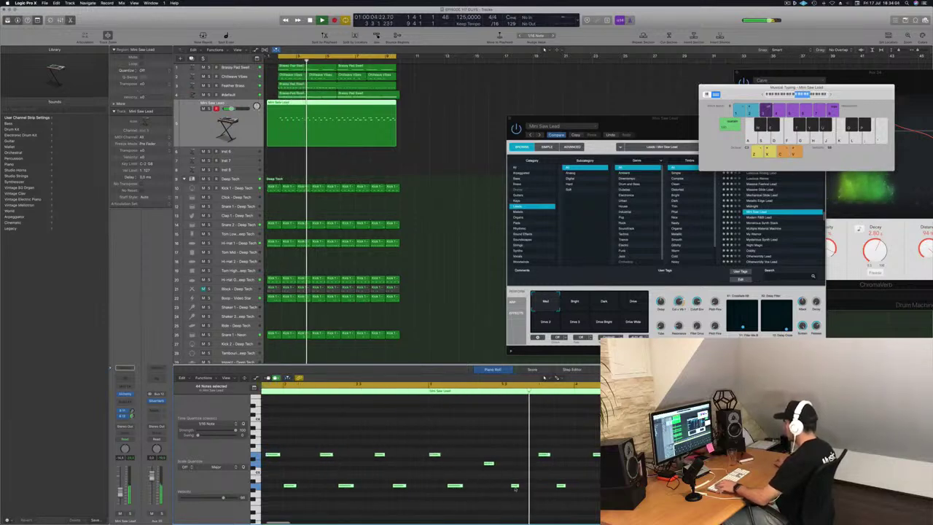
key("Return")
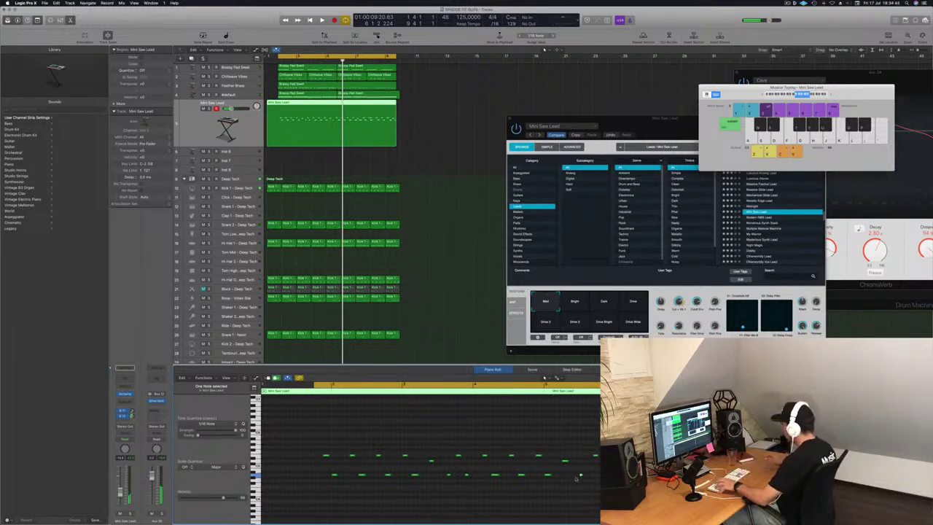
key("space")
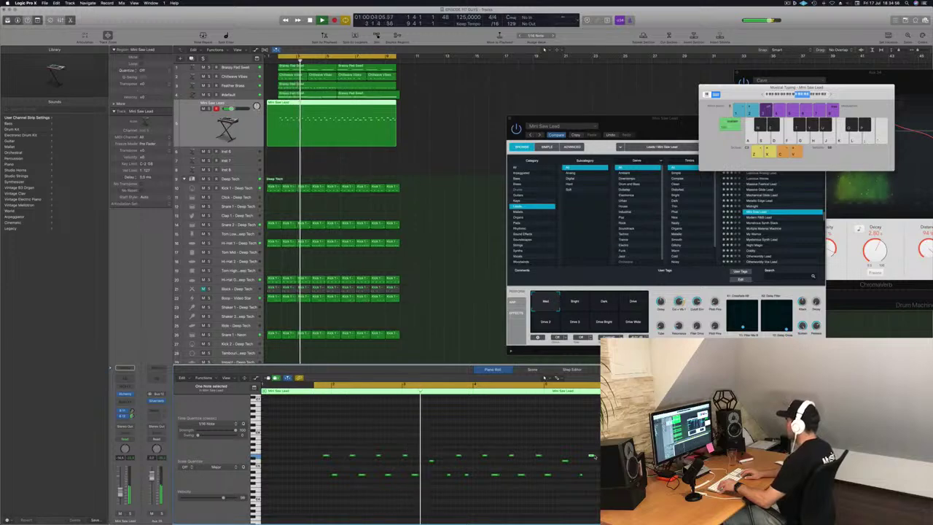
key("space")
key("space")
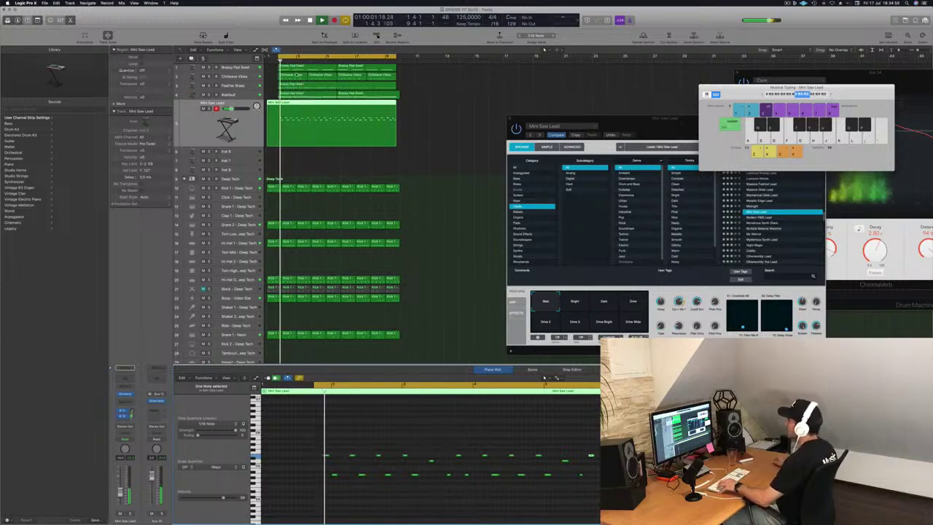
Trim off the empty start of the Mini Saw Lead region so that it begins with the cycle range.
left_click_drag(277, 104, 265, 108)
left_click(271, 107)
key("BackSpace")
left_click(290, 111)
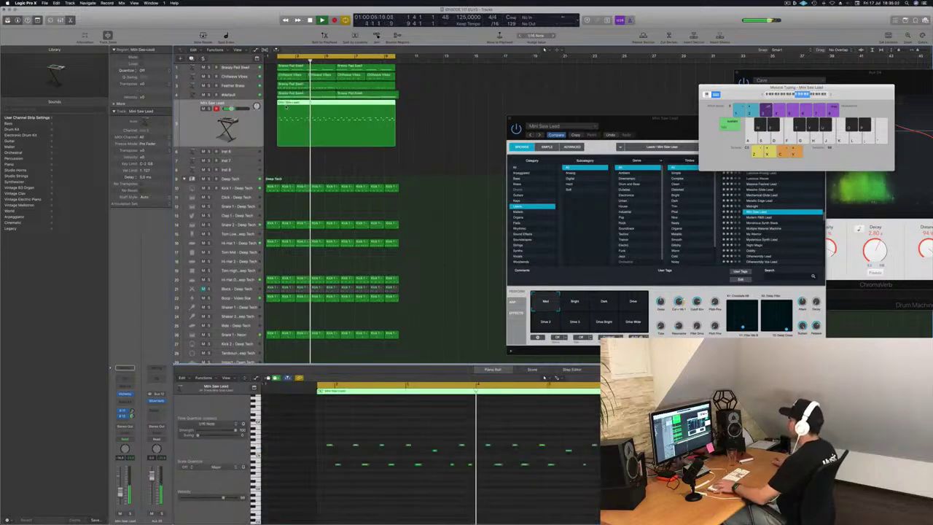
Replay the trimmed lead region and check the notes around its midpoint in the Piano Roll.
key("space")
key("space")
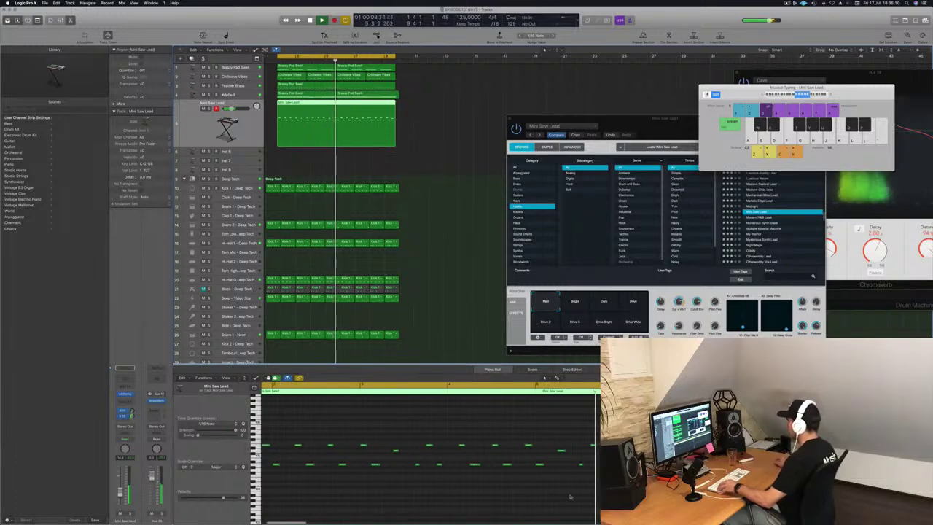
left_click(592, 444)
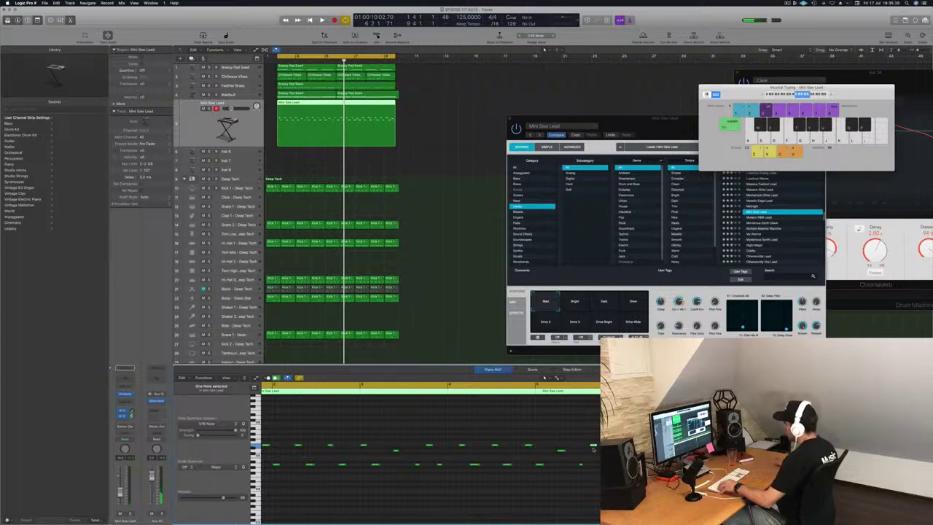
key("space")
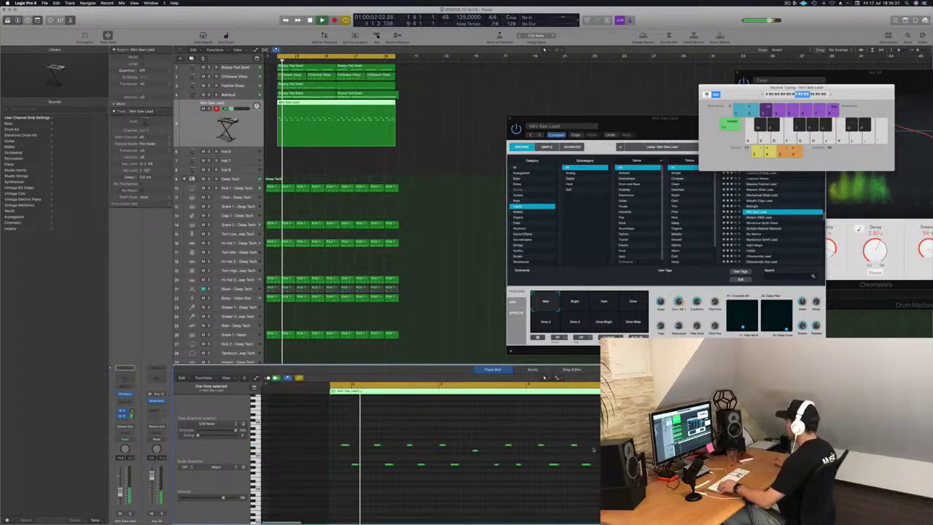
scroll(521, 437, "left", 5)
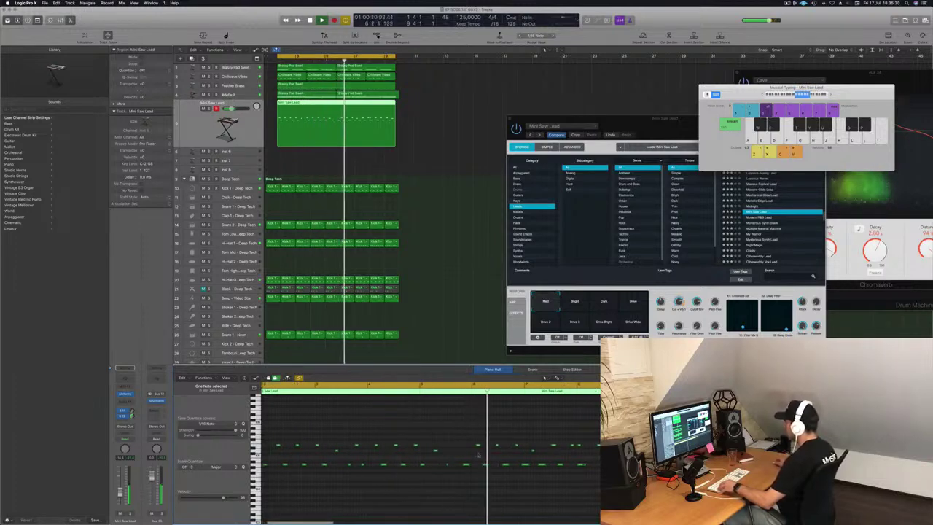
Split the Mini Saw Lead region at its midpoint and delete the second half.
left_click_drag(461, 434, 599, 511)
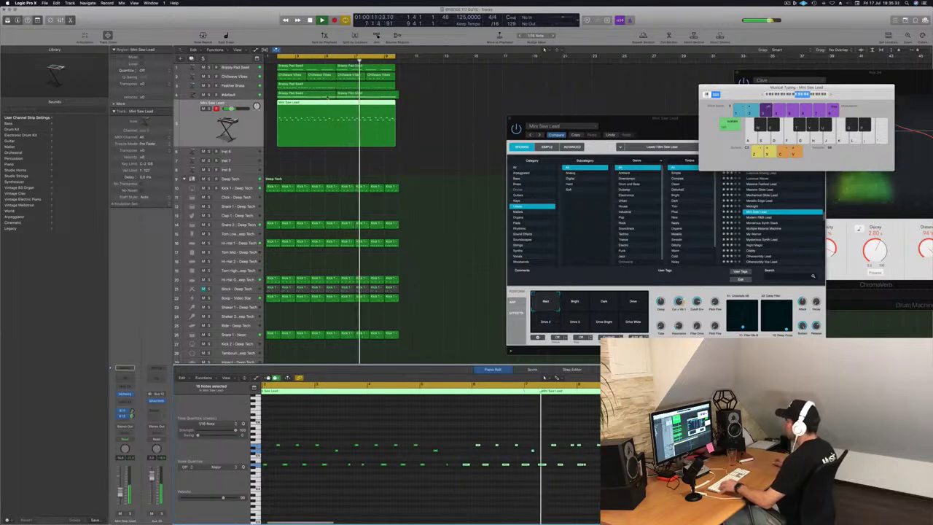
double_click(336, 105, "super")
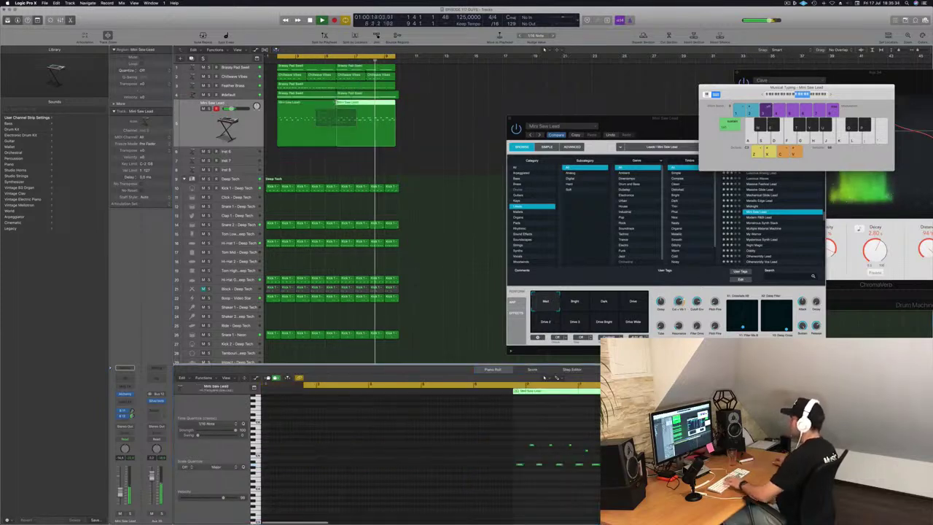
key("BackSpace")
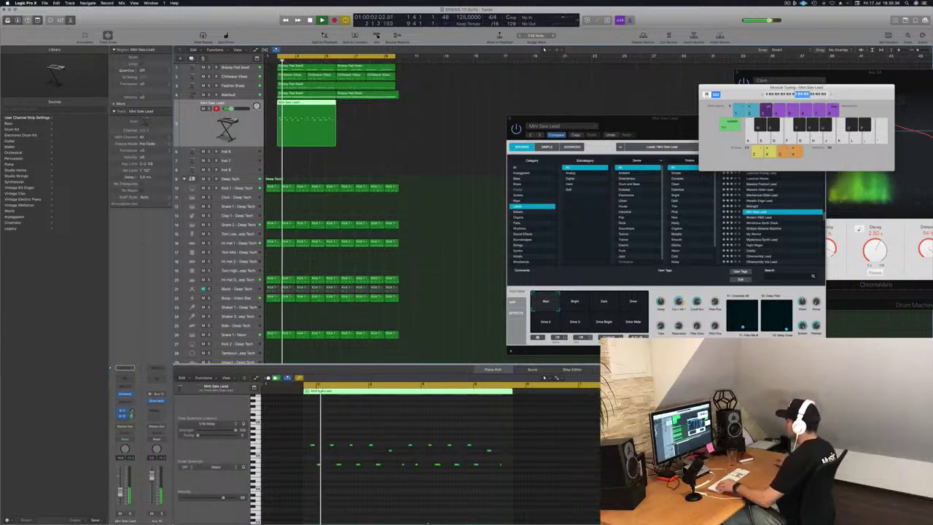
Copy the remaining Mini Saw Lead region directly after itself to fill the second half of the loop.
key("super+Right")
key("super+Right")
key("super+Right")
key("super+Left")
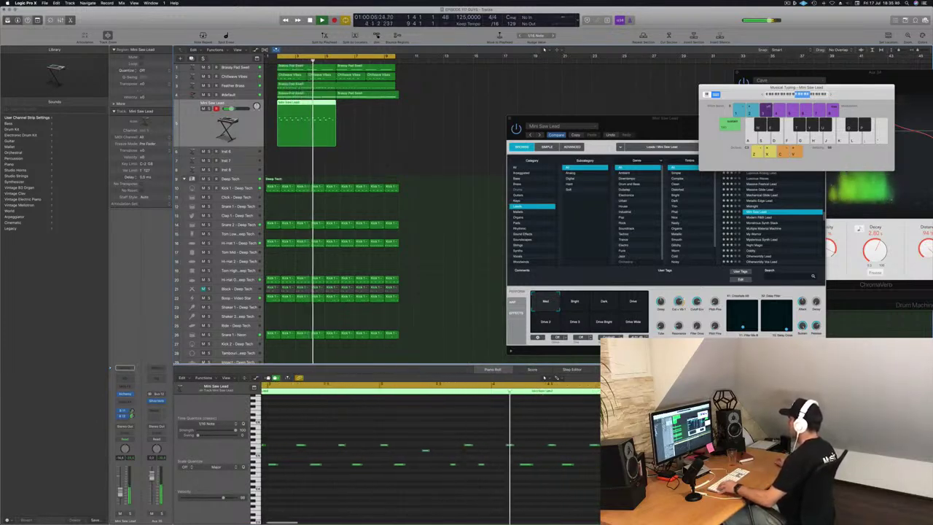
key("super+Left")
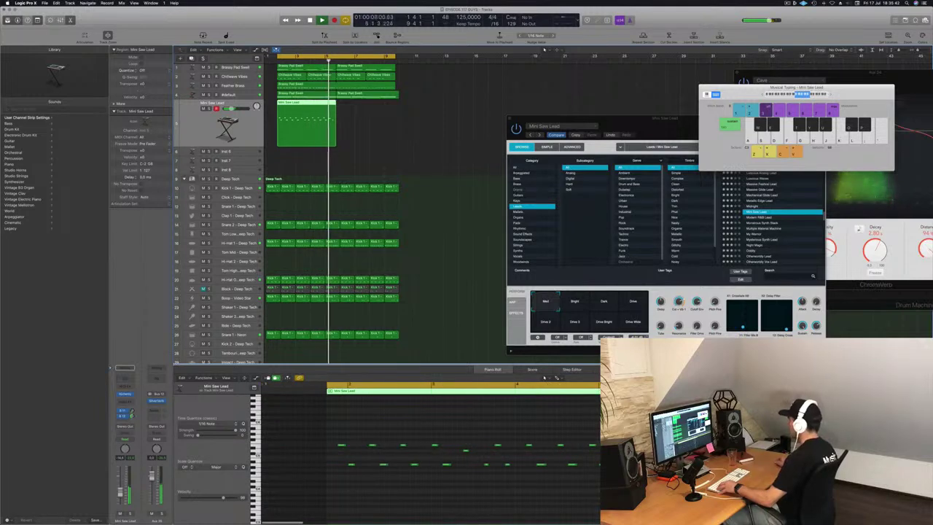
key("Return")
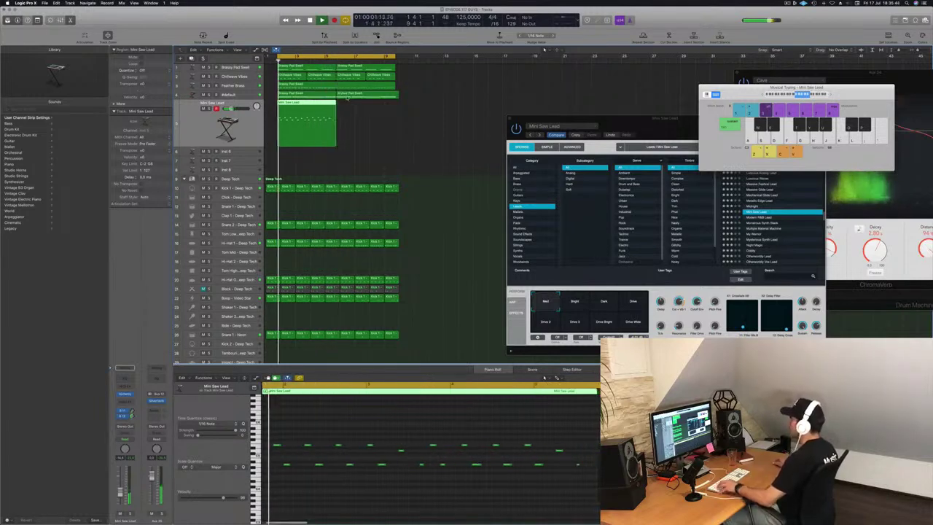
left_click_drag(306, 105, 367, 113)
key("super+Left")
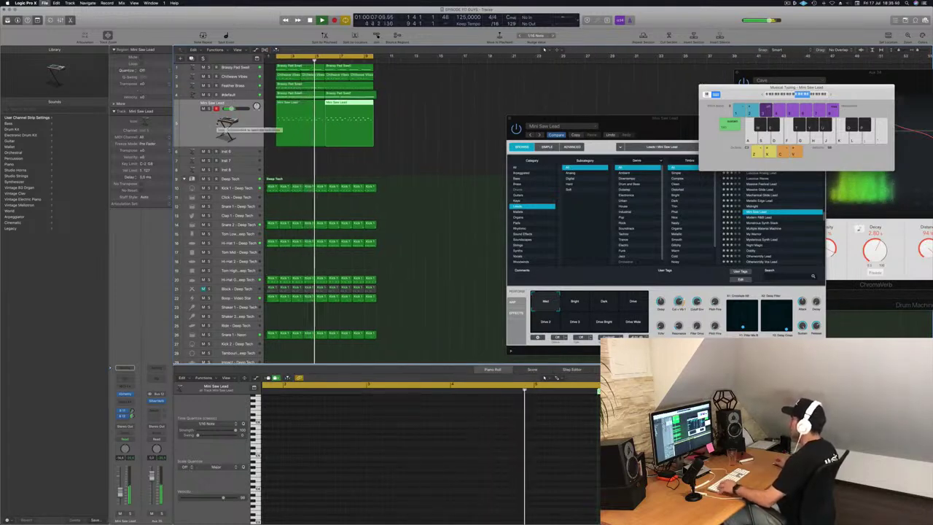
Select both Mini Saw Lead regions and join them into one.
scroll(441, 154, "up", 2)
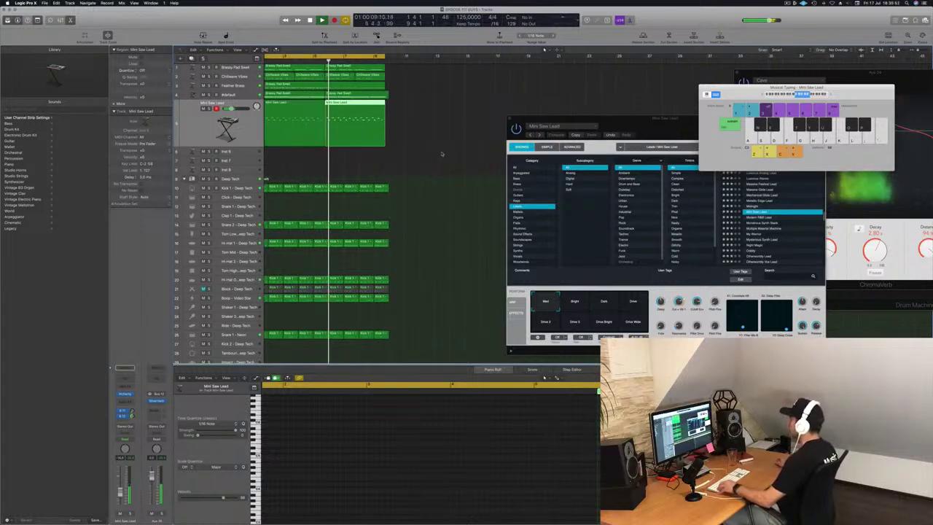
scroll(438, 153, "down", 1)
left_click(289, 107)
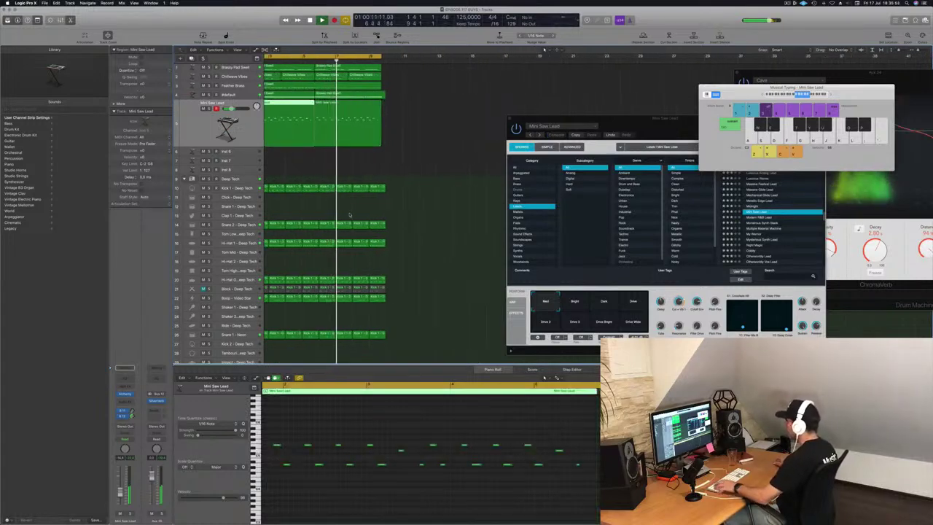
key("space")
key("space")
left_click_drag(371, 162, 340, 128)
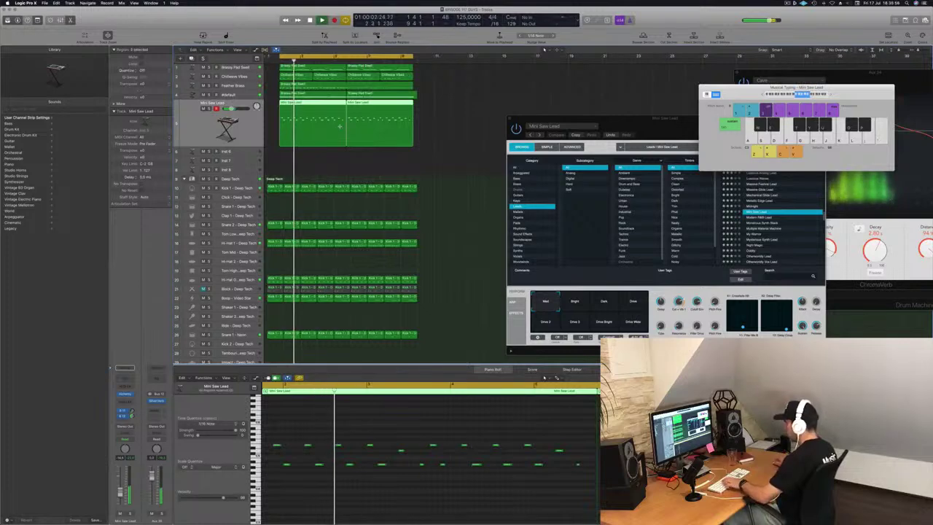
key("super+j")
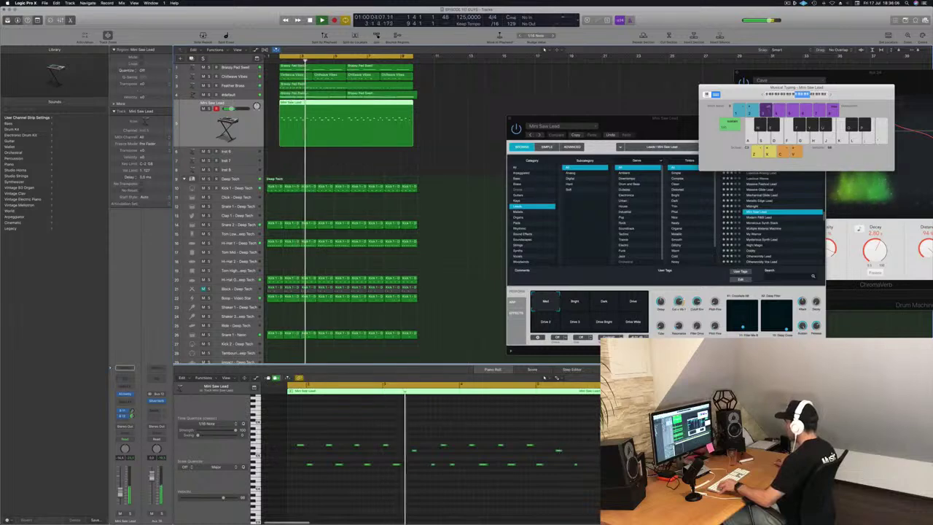
Copy the note just past bar 5 further along at the same pitch, replay the loop and select the empty instrument track below.
left_click(559, 451)
left_click_drag(560, 451, 588, 454)
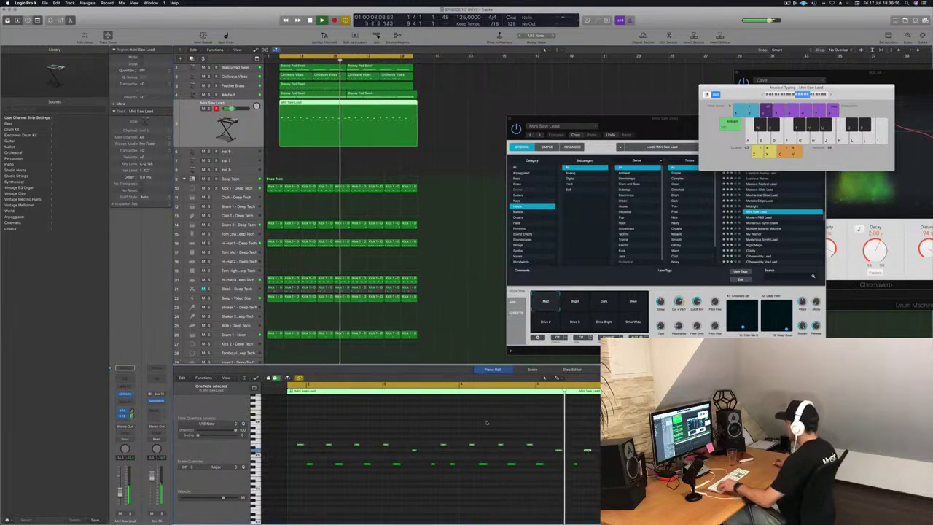
key("space")
key("space")
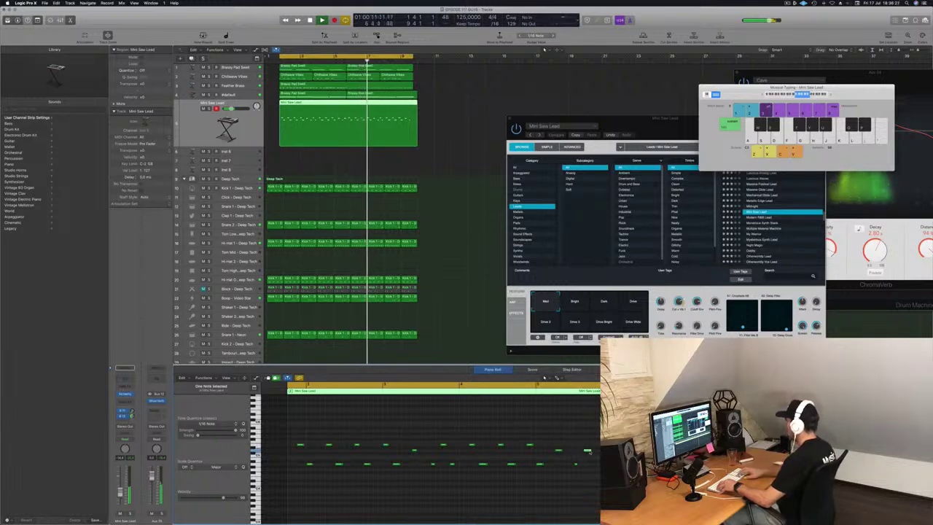
key("Down")
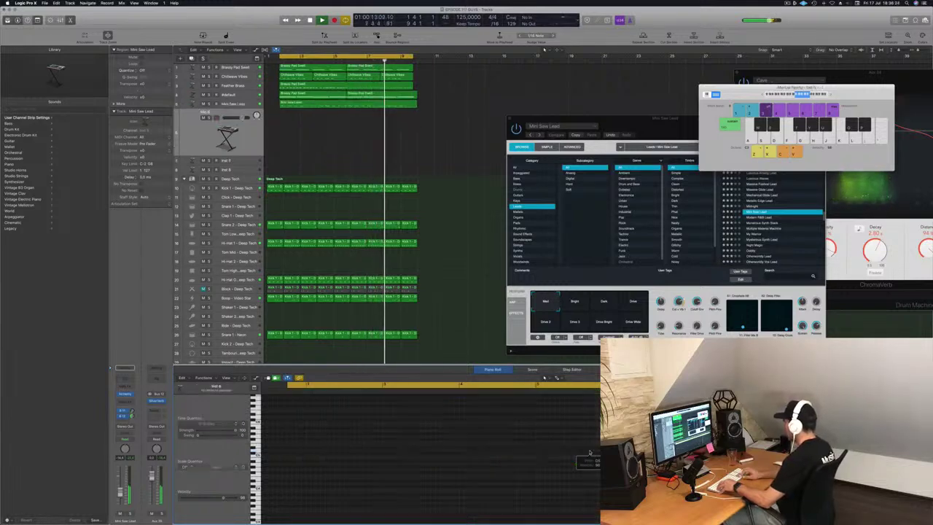
Delete the last note before bar 6 in the Mini Saw Lead region and play back the loop.
left_click(354, 103)
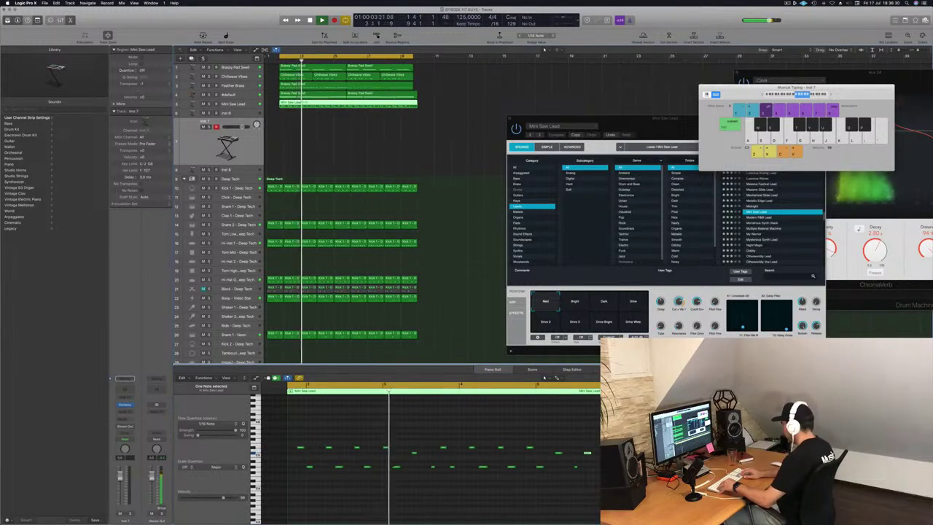
key("Return")
left_click(597, 464)
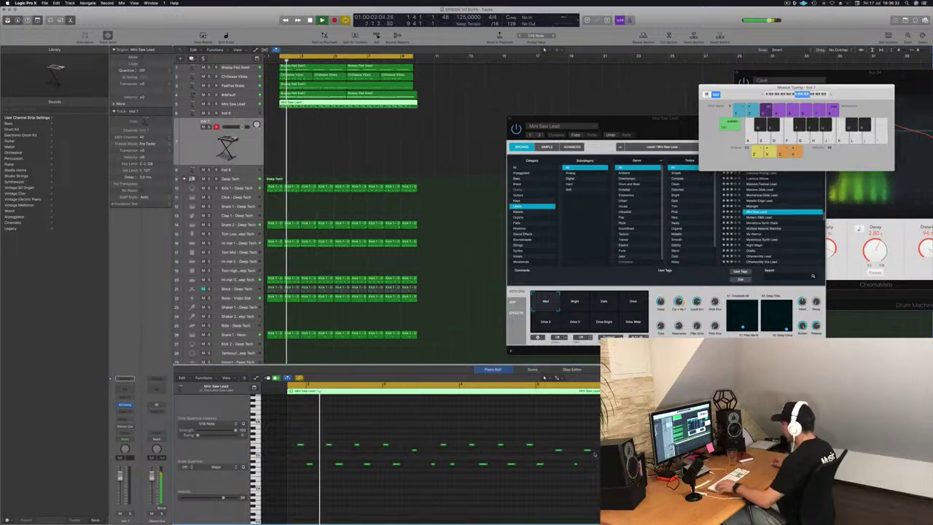
left_click(588, 451)
key("BackSpace")
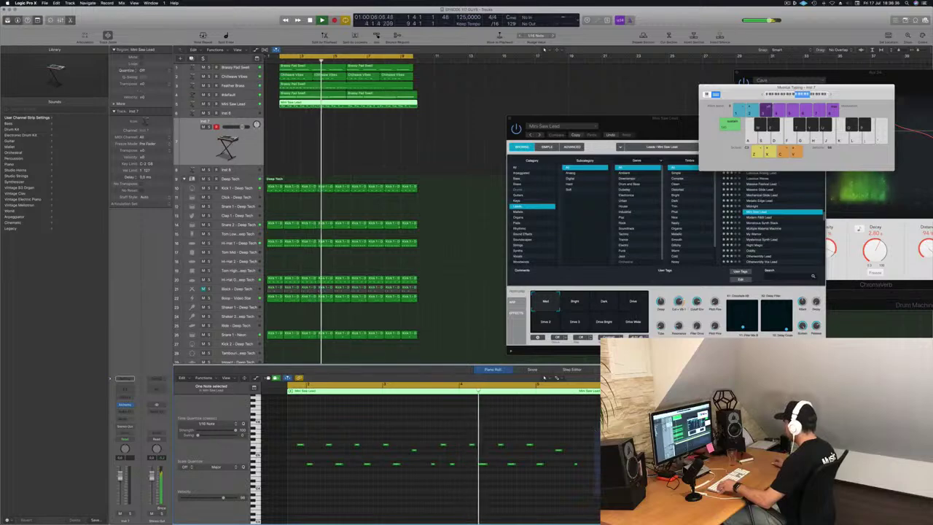
key("super+a")
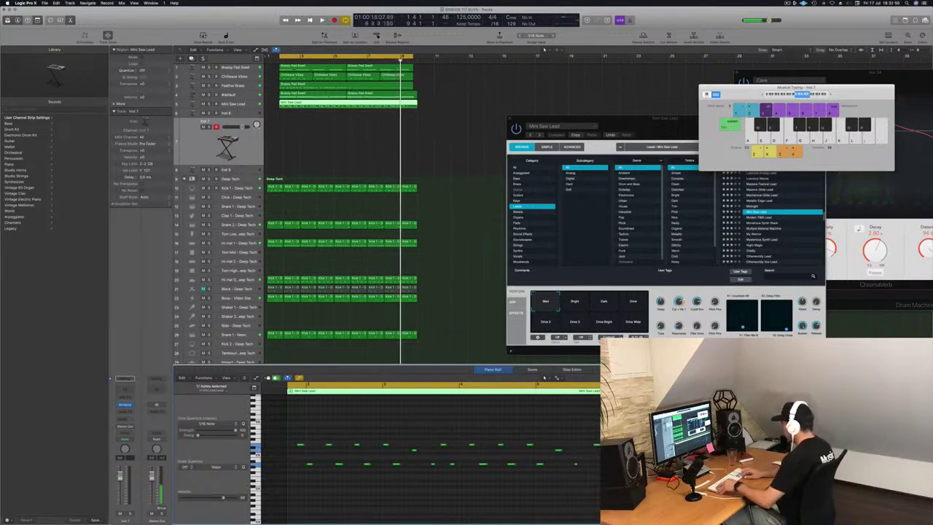
key("space")
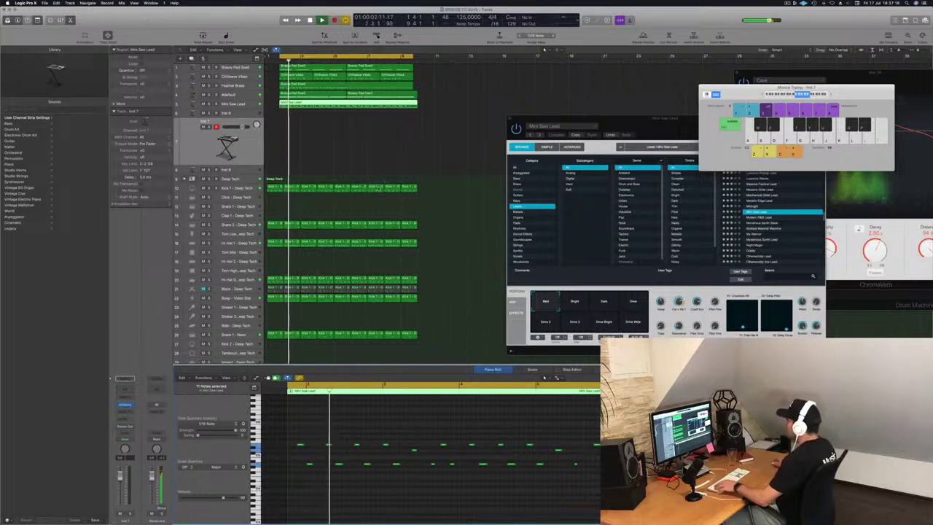
Split the Mini Saw Lead region at its midpoint and replace the second half with a copy of the first.
double_click(347, 103, "super")
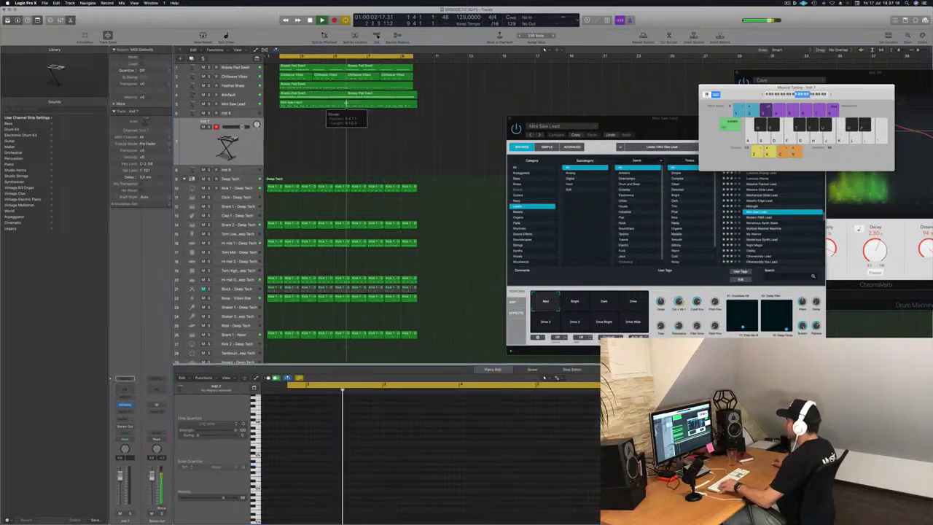
key("Delete")
left_click(328, 105)
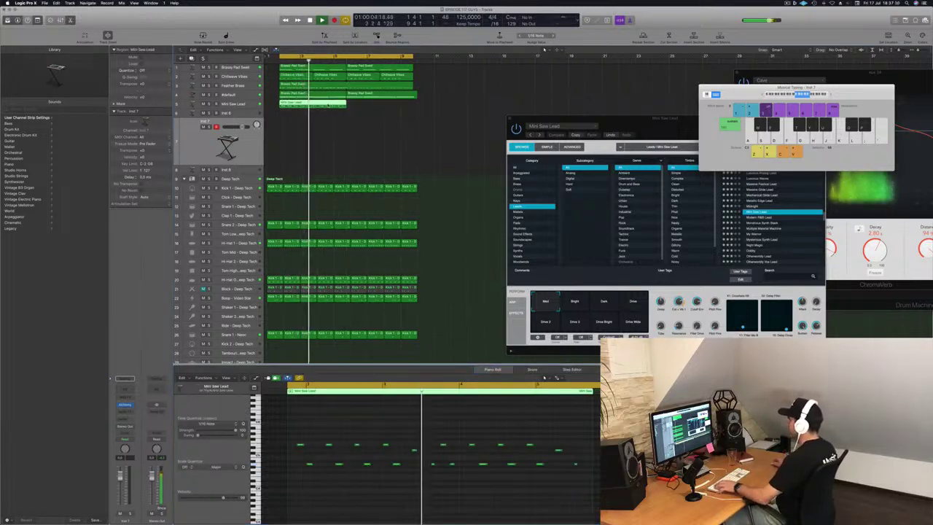
key("Return")
left_click_drag(328, 105, 395, 109)
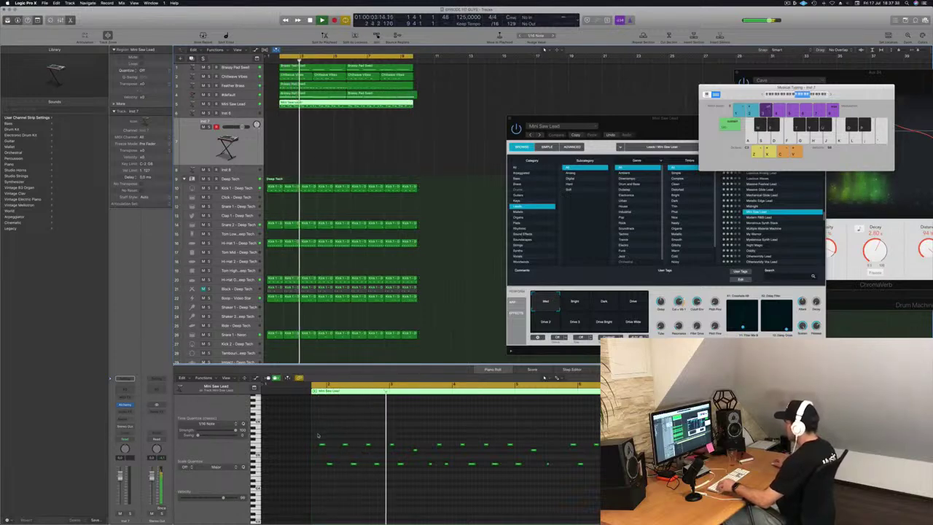
Try to nudge all notes of the Mini Saw Lead region slightly earlier, then clear the note selection.
left_click_drag(318, 435, 816, 490)
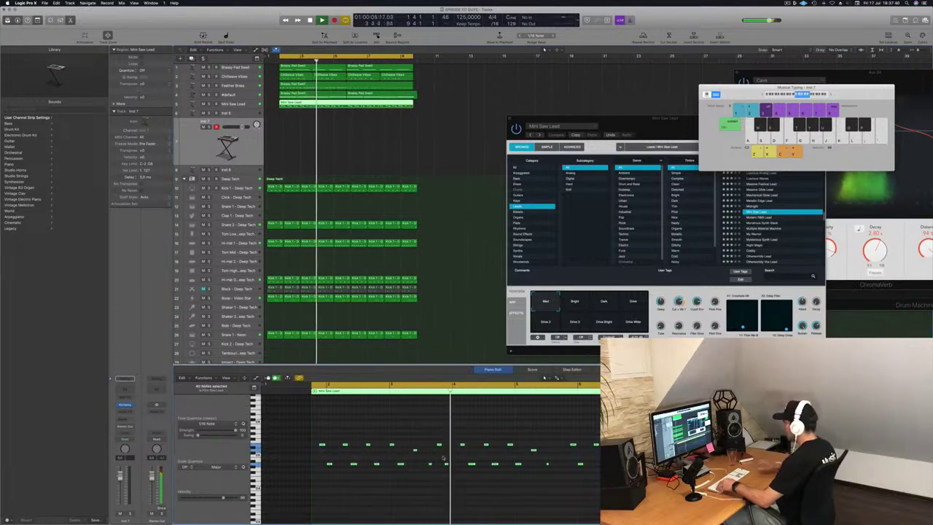
key("alt+Left")
key("alt+Left")
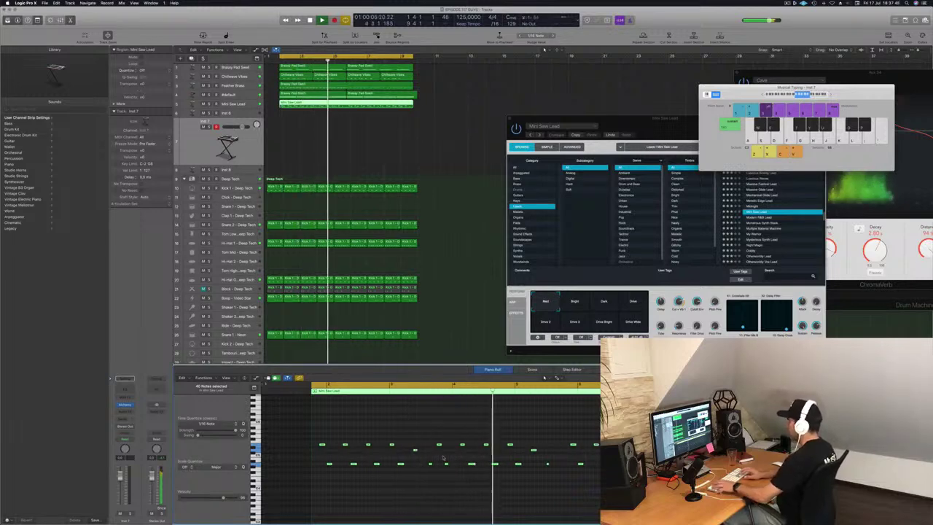
left_click(462, 247)
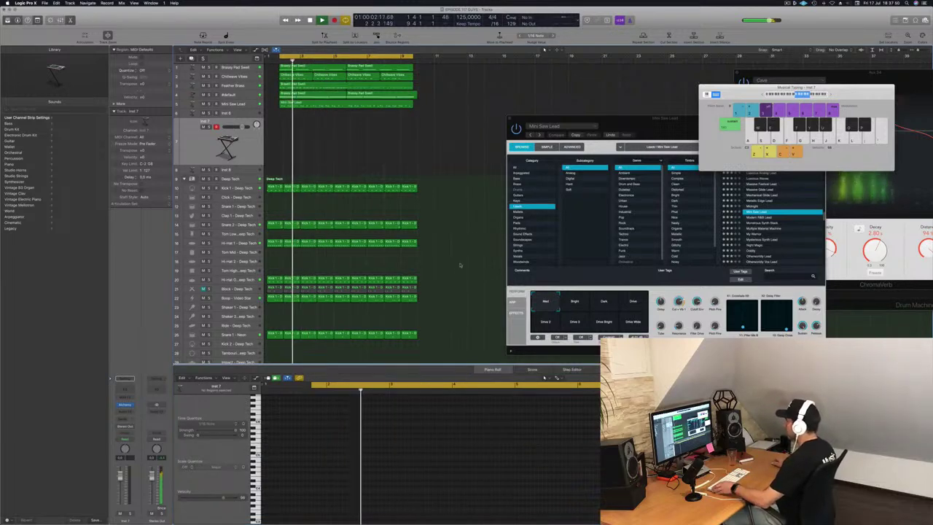
left_click(328, 104)
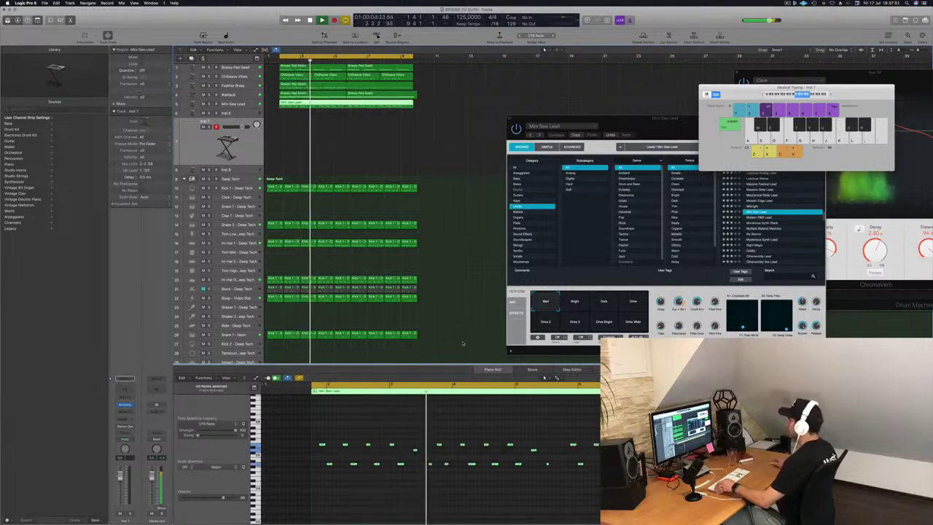
left_click(560, 501)
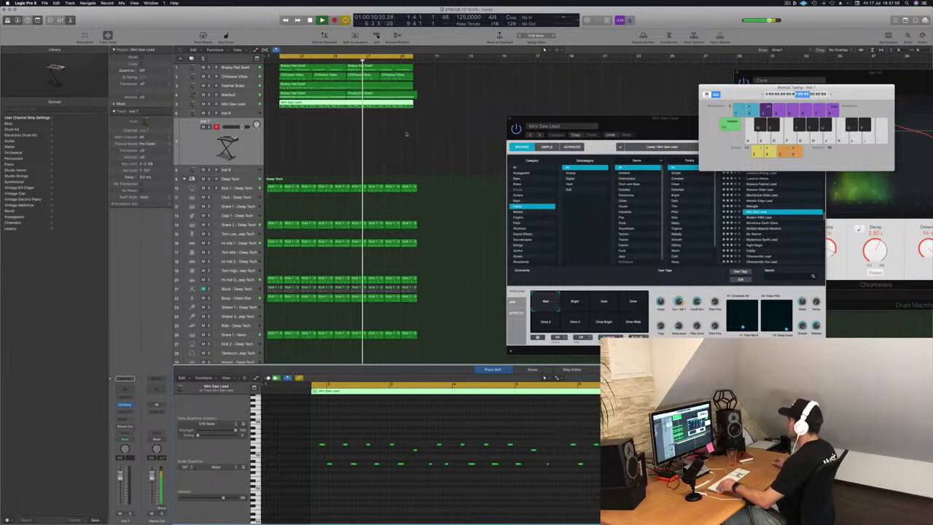
Move all Mini Saw Lead notes from just before bar 6 onward one beat later and replay the loop.
key("super+Right")
scroll(407, 138, "up", 1)
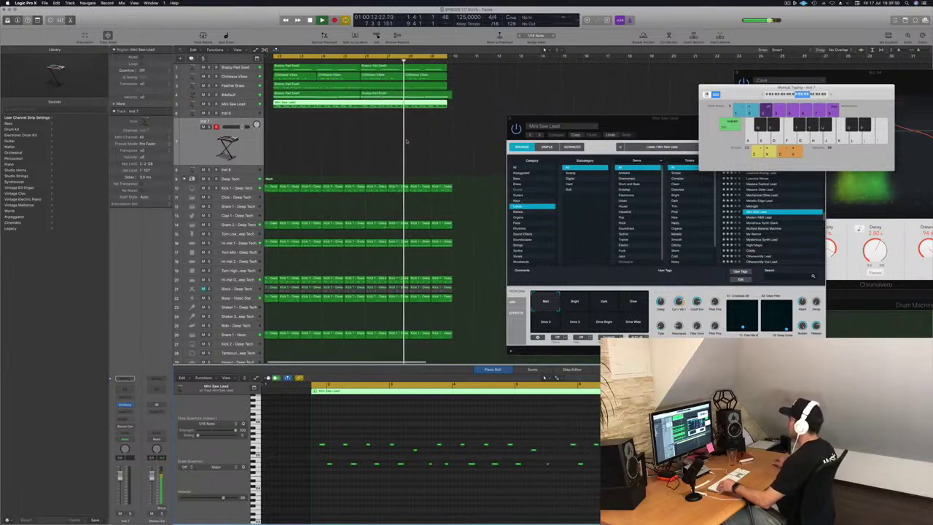
scroll(376, 143, "down", 1)
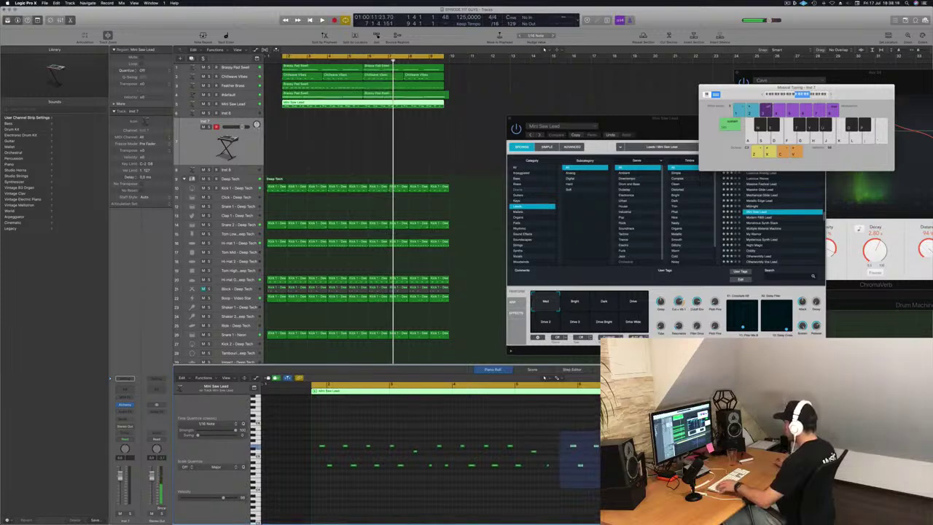
left_click_drag(560, 432, 820, 487)
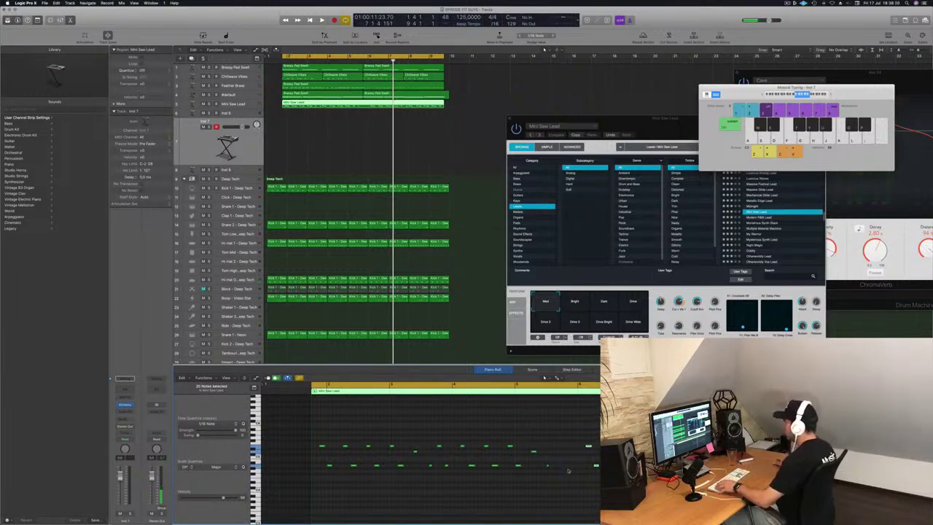
key("space")
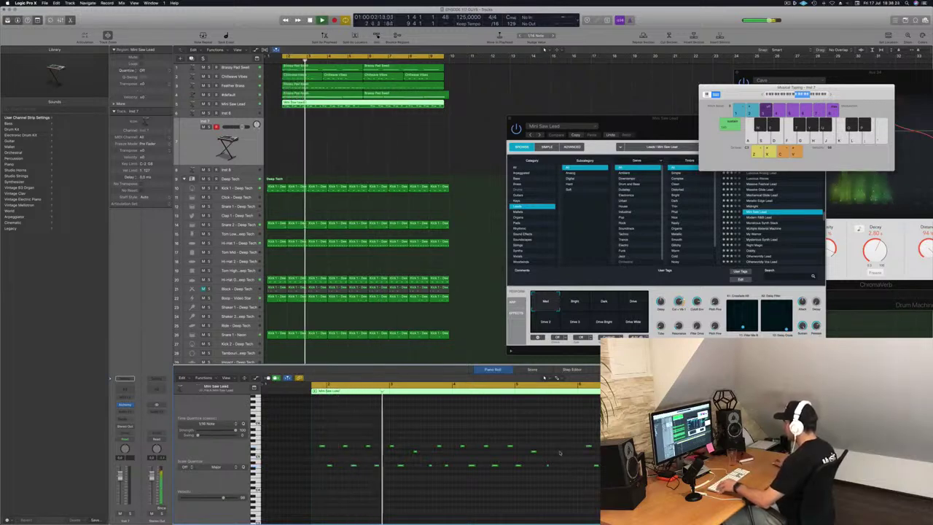
Copy the high and low note pair around bar 5 into the gap just before bar 6.
left_click_drag(508, 436, 525, 495)
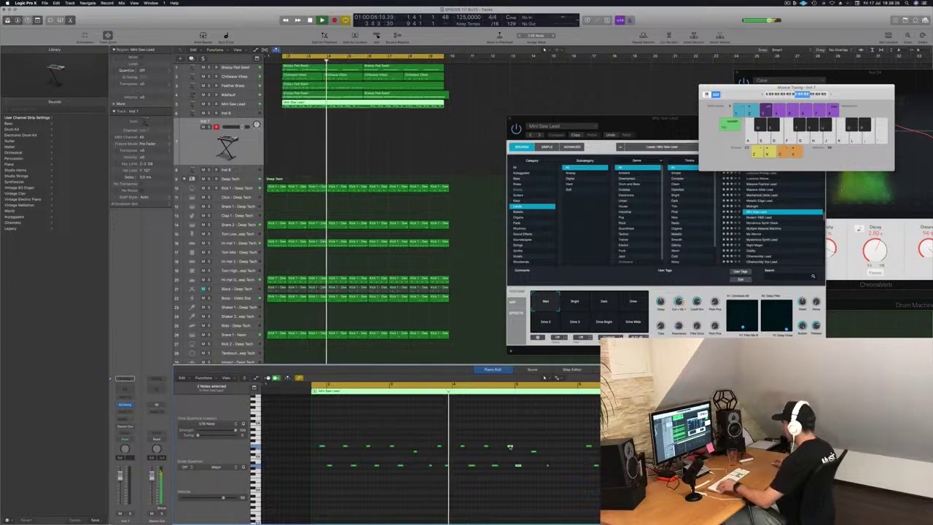
left_click_drag(510, 446, 564, 447)
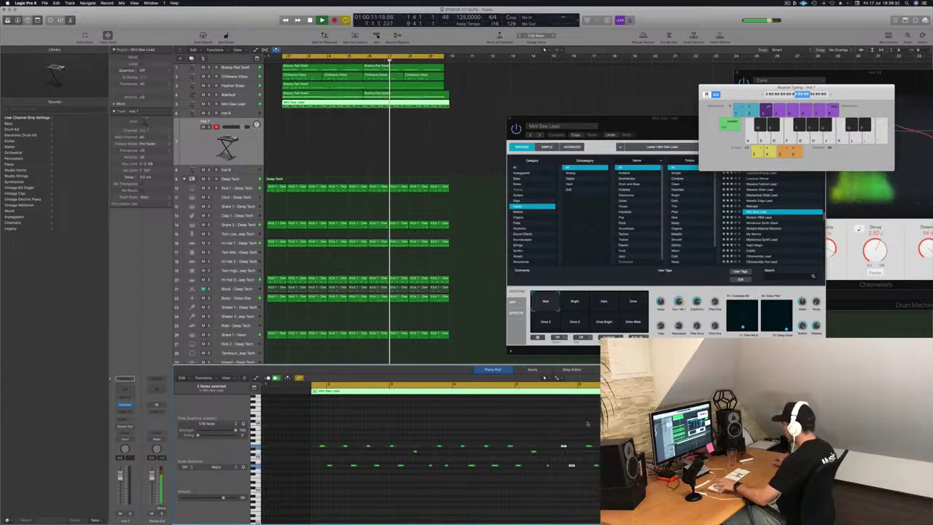
left_click(583, 425)
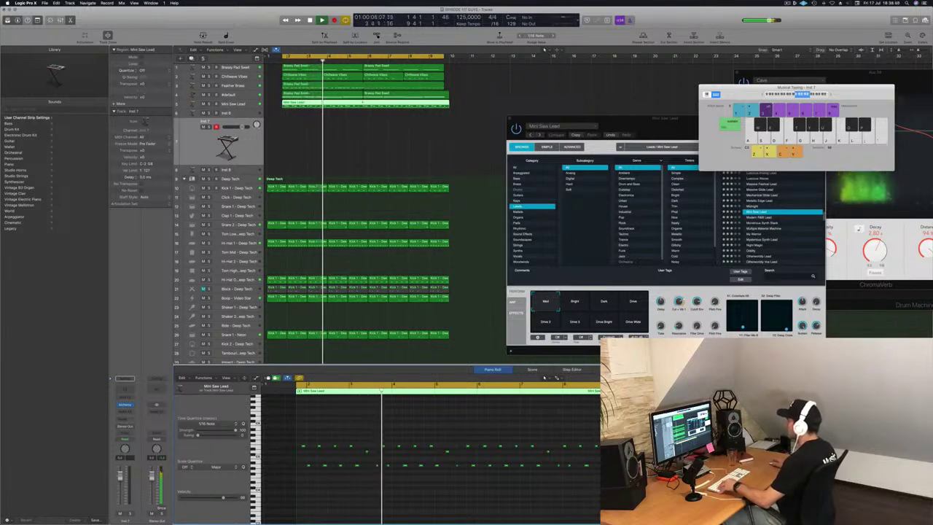
Split the Mini Saw Lead region at its midpoint, splitting overlapping notes, and delete the second half.
key("super+t")
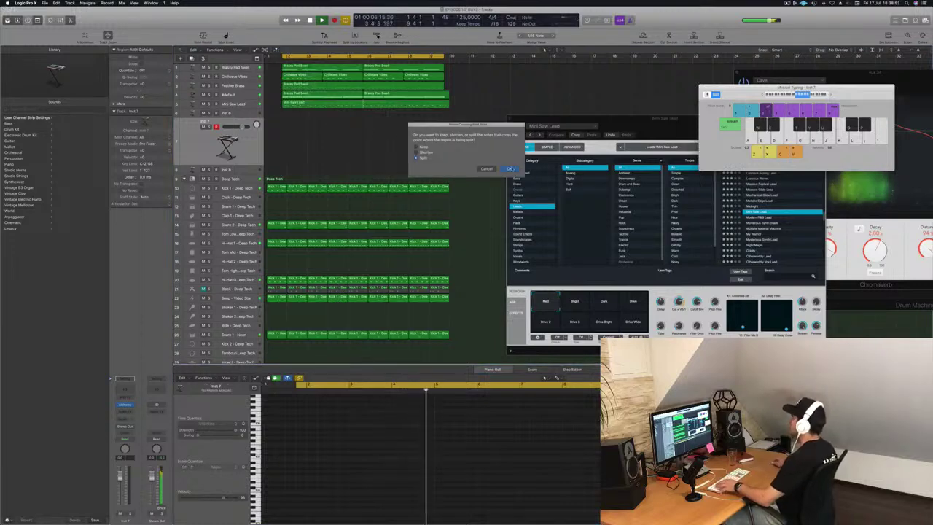
key("Return")
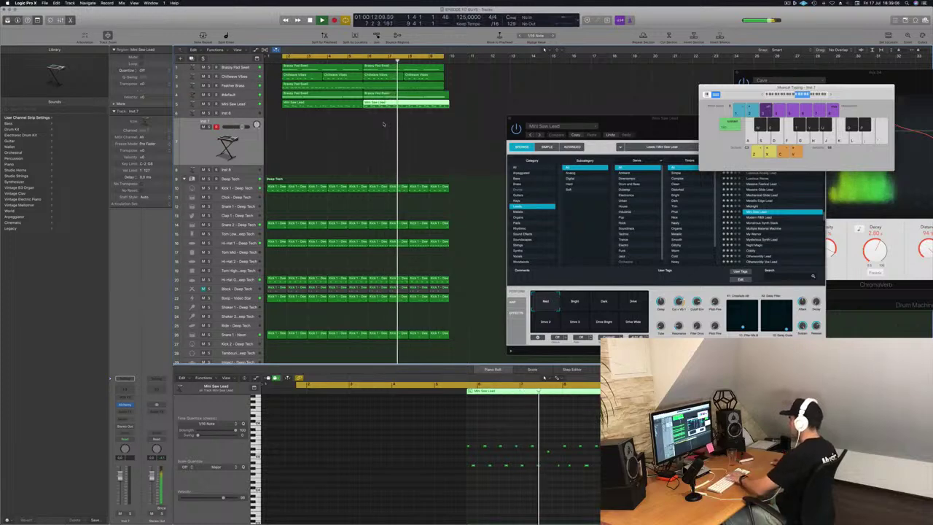
key("BackSpace")
key("Return")
Copy the remaining Mini Saw Lead region directly after itself and join both into one region.
left_click(324, 103)
left_click_drag(324, 103, 404, 104)
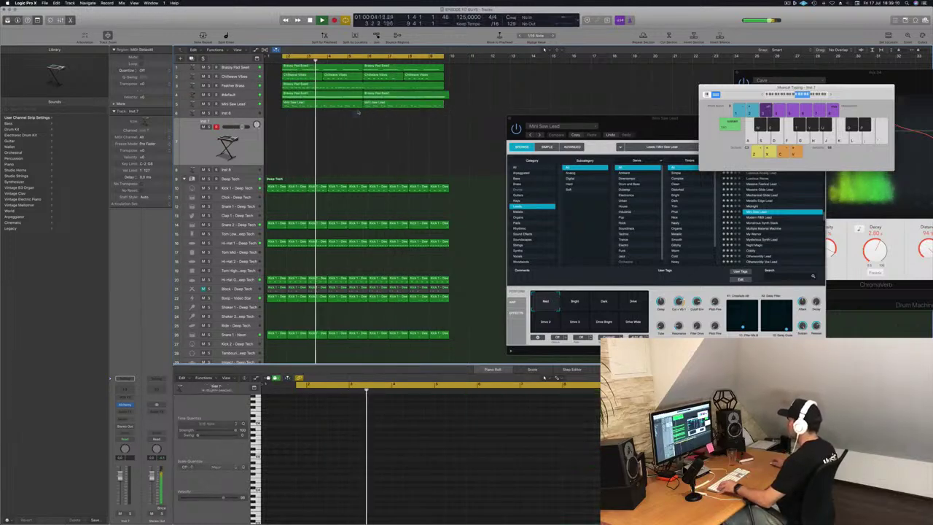
left_click(362, 105, "shift")
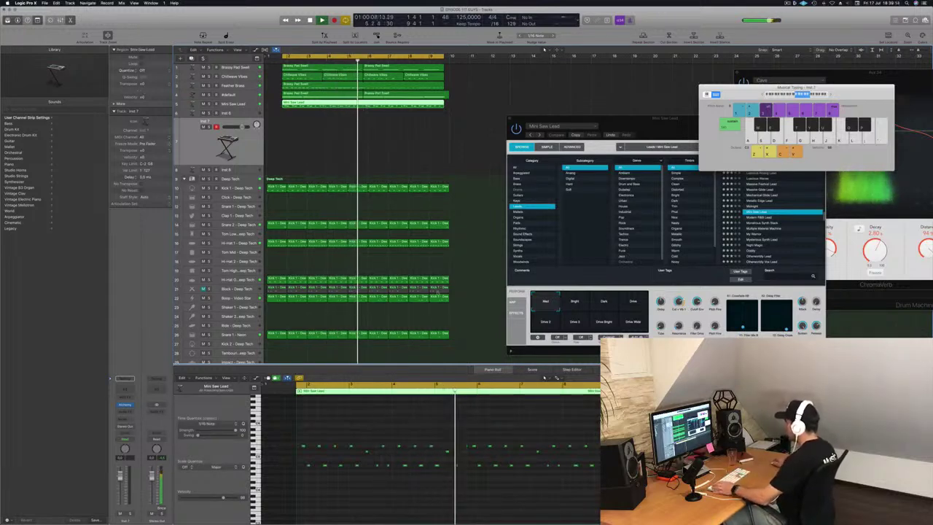
Remove the leftover high note at the seam between the two halves of the lead and replay the loop.
left_click(467, 455)
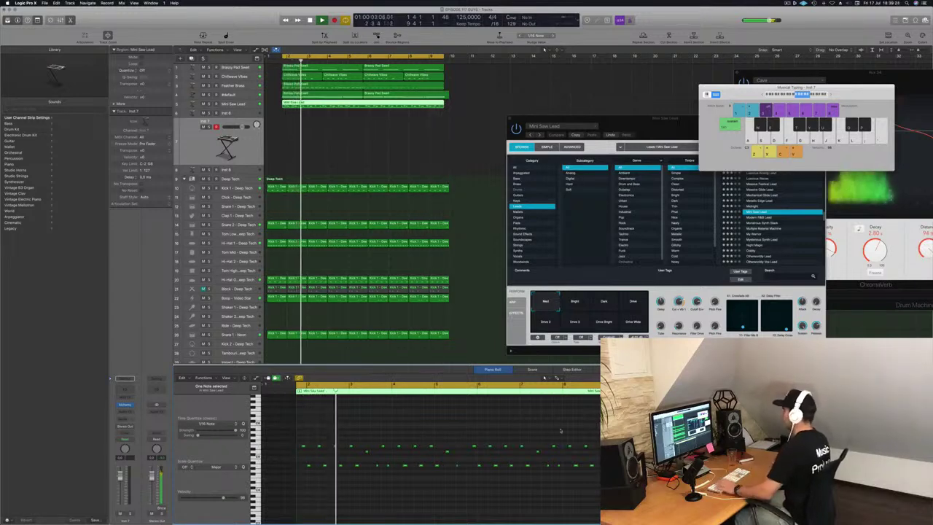
key("Return")
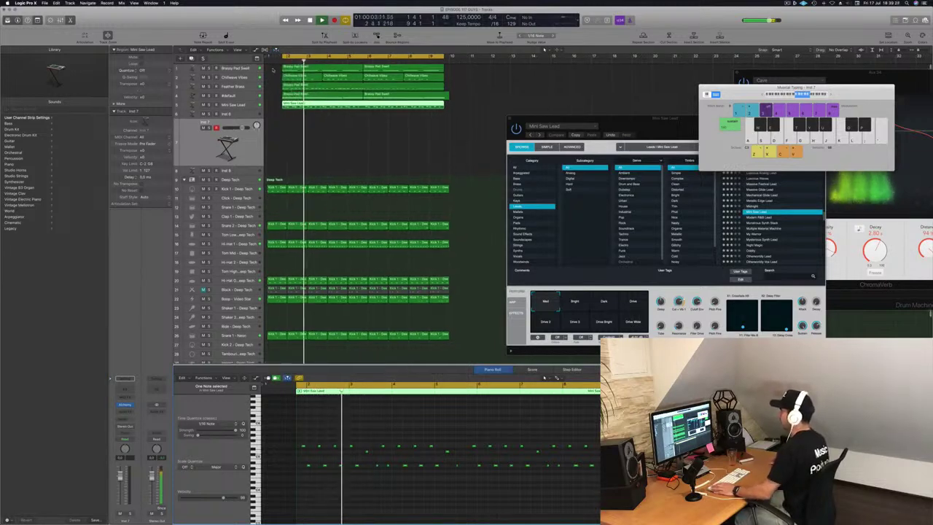
key("Return")
Extend the start of the cycle range back to bar 1 and play the arrangement from the beginning.
left_click_drag(283, 57, 271, 57)
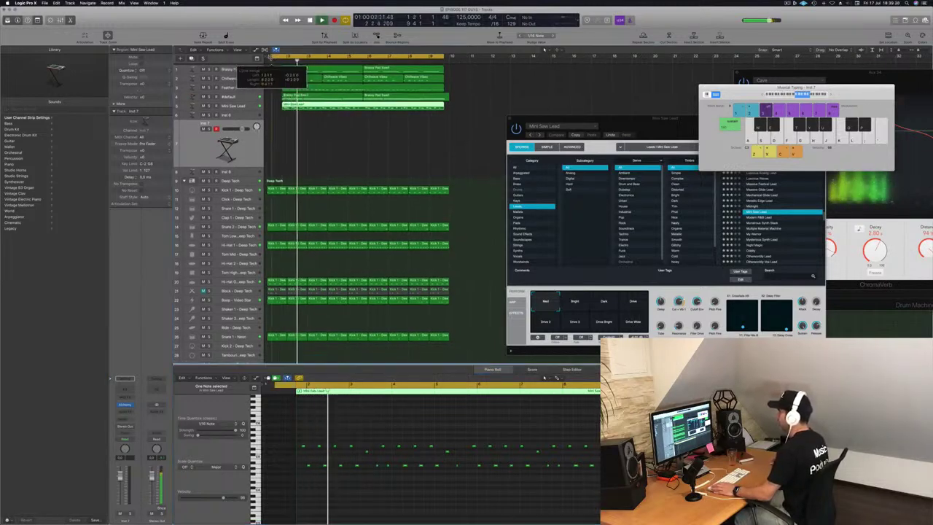
key("Return")
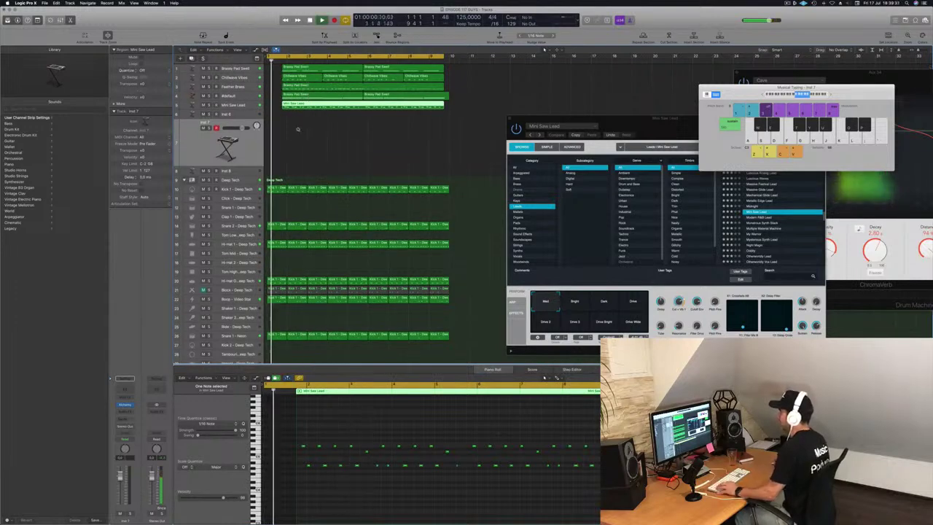
scroll(299, 129, "right", 2)
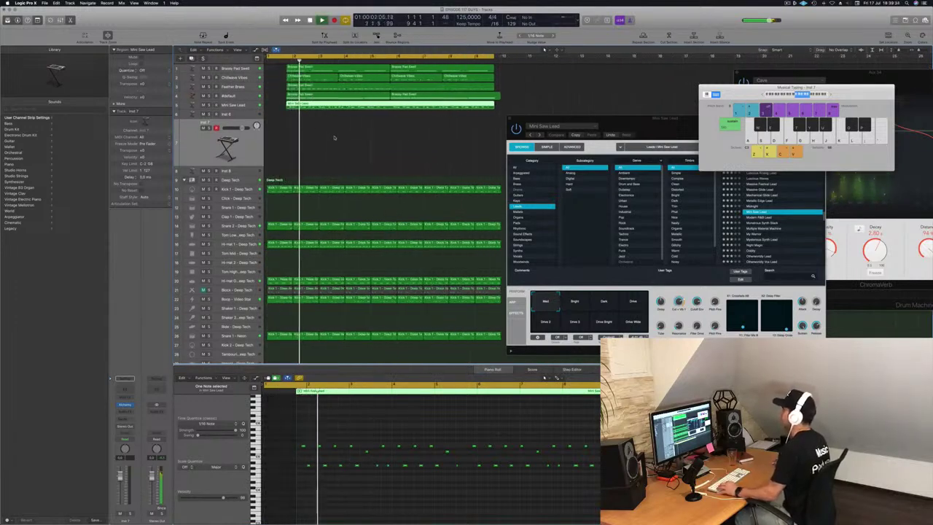
scroll(333, 137, "left", 2)
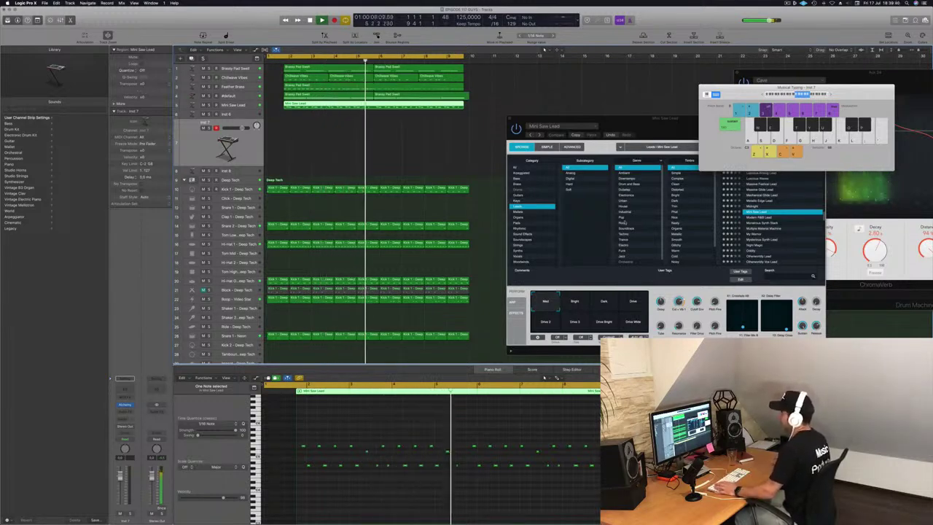
left_click(404, 145)
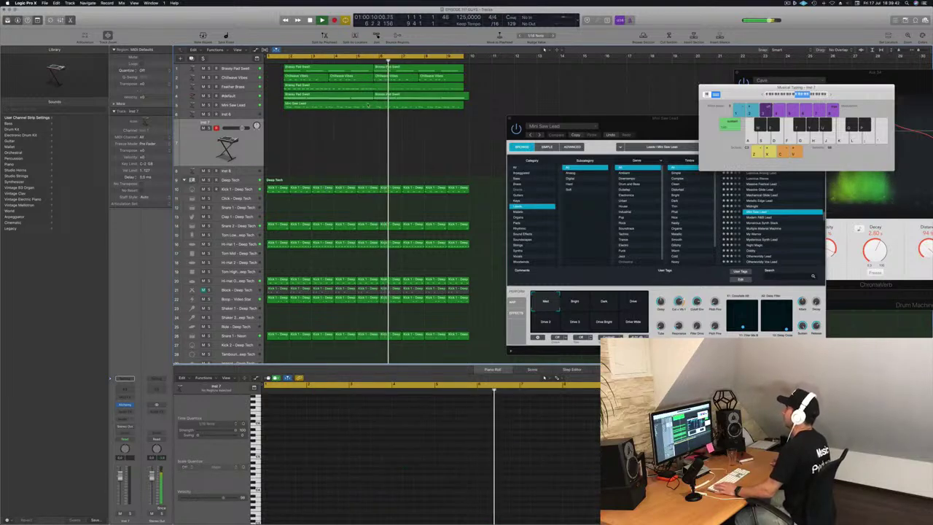
left_click(368, 105)
key("super+Left")
key("Return")
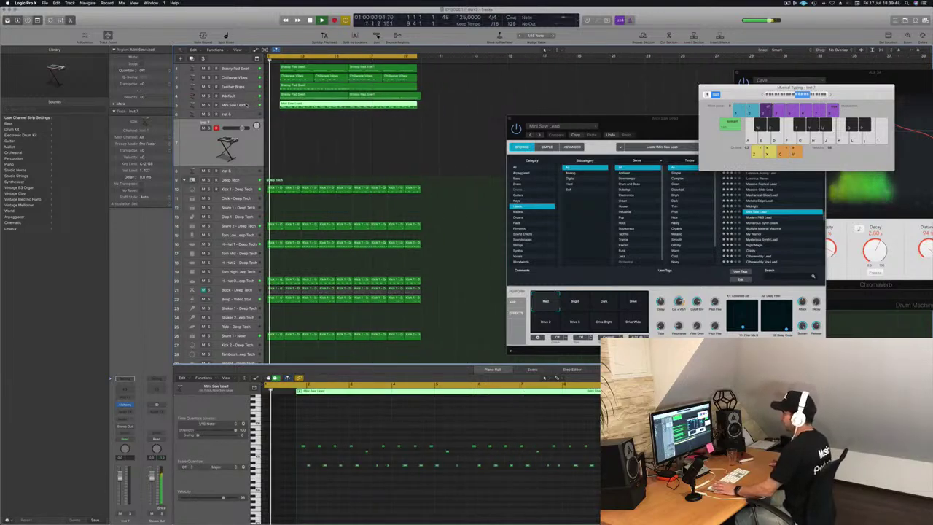
Select the Mini Saw Lead track and set the cycle range to start where its region begins.
left_click(246, 105)
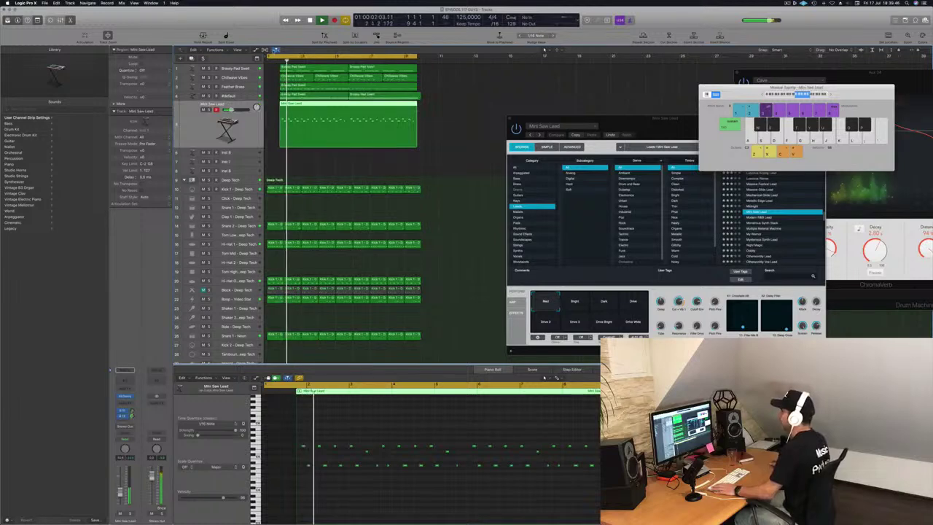
left_click_drag(268, 56, 280, 56)
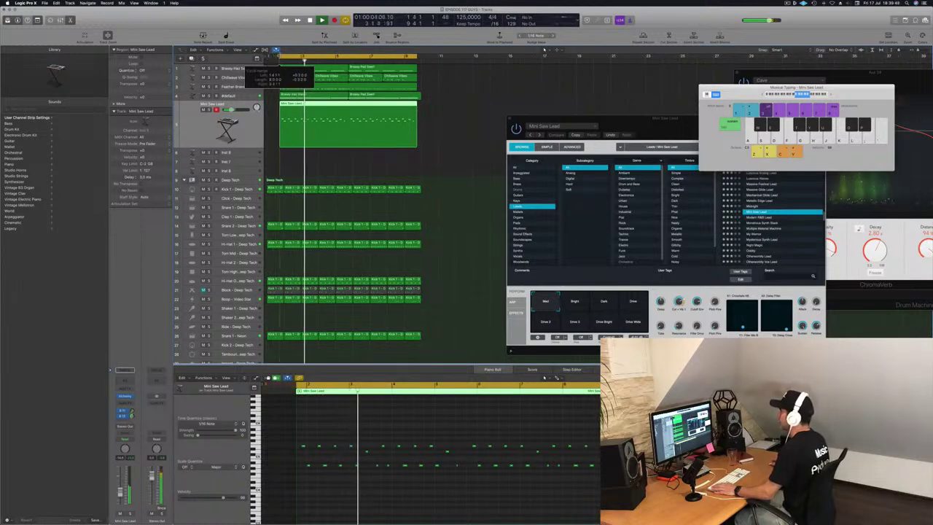
Trim the overhanging end of the second Brassy Pad Swell region on the fourth track to the cycle end, splitting the overlapping notes.
left_click(418, 98)
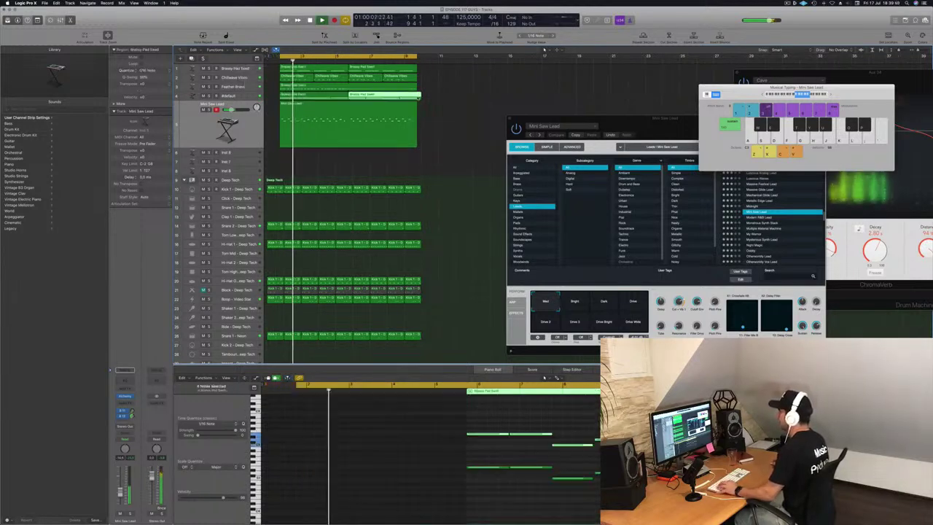
left_click_drag(420, 97, 417, 97, "super")
key("Delete")
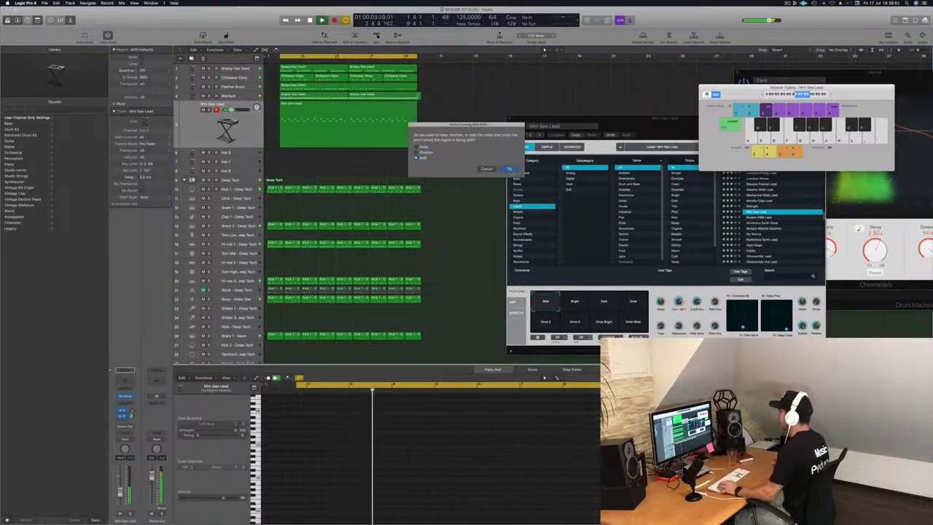
key("Return")
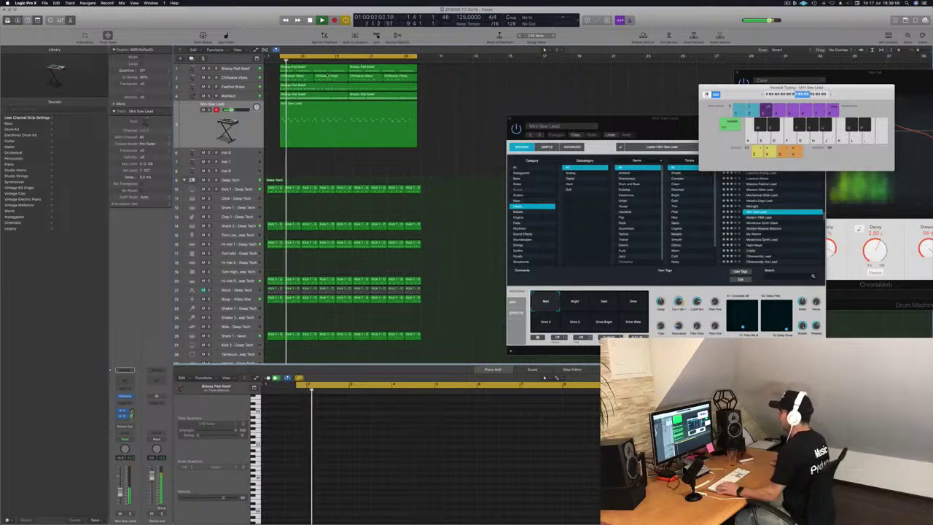
Repeat all synth, lead and drum regions of the cycle section three times in a row.
key("super+r")
key("super+r")
key("super+r")
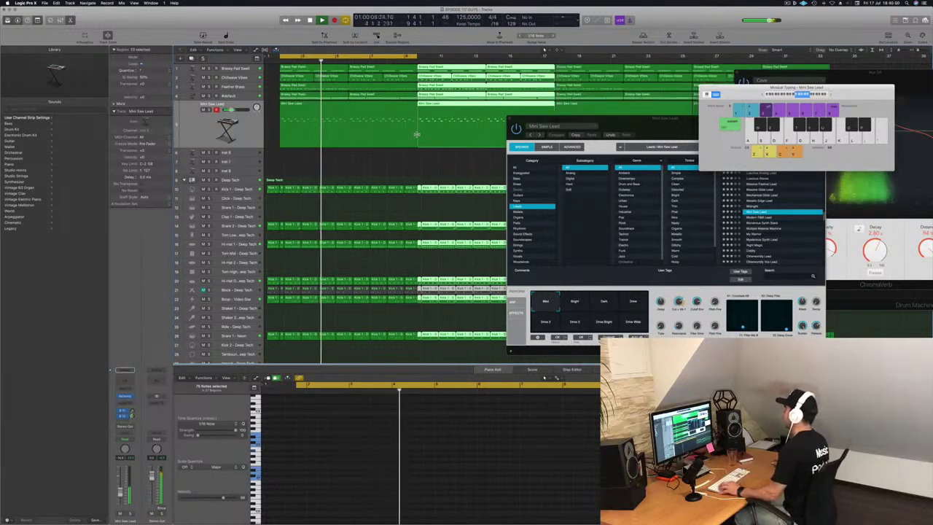
key("super+Left")
key("super+Left")
key("super+Left")
Close the Alchemy window, select the Mini Saw Lead track and replay the loop from the start.
left_click(632, 128)
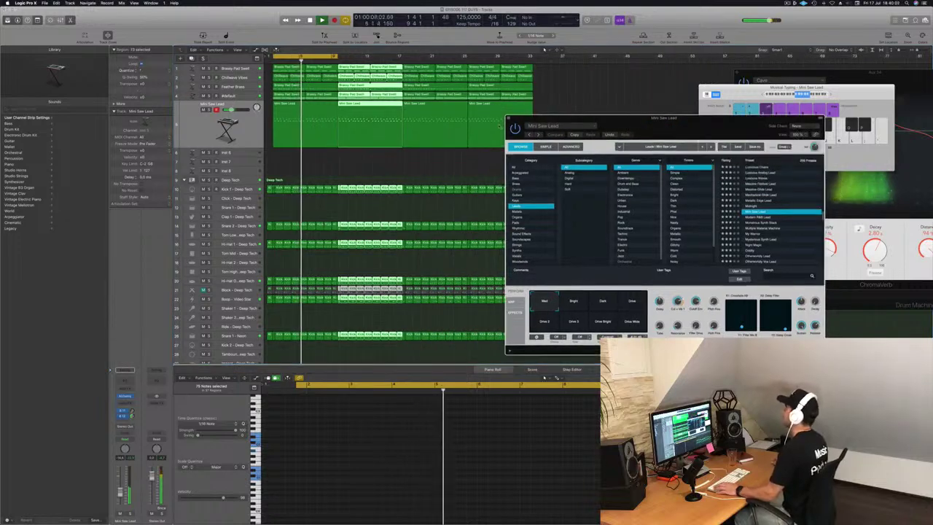
left_click(509, 118)
key("space")
left_click(245, 124)
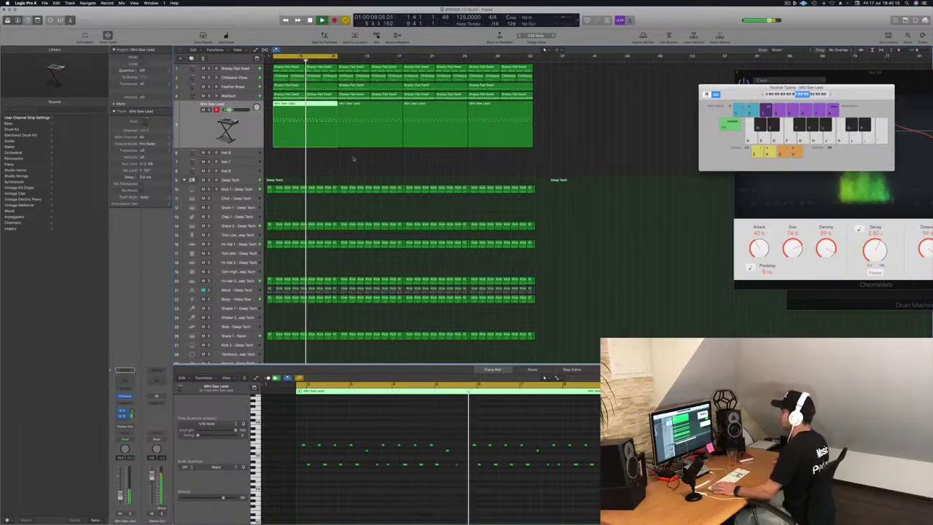
key("Return")
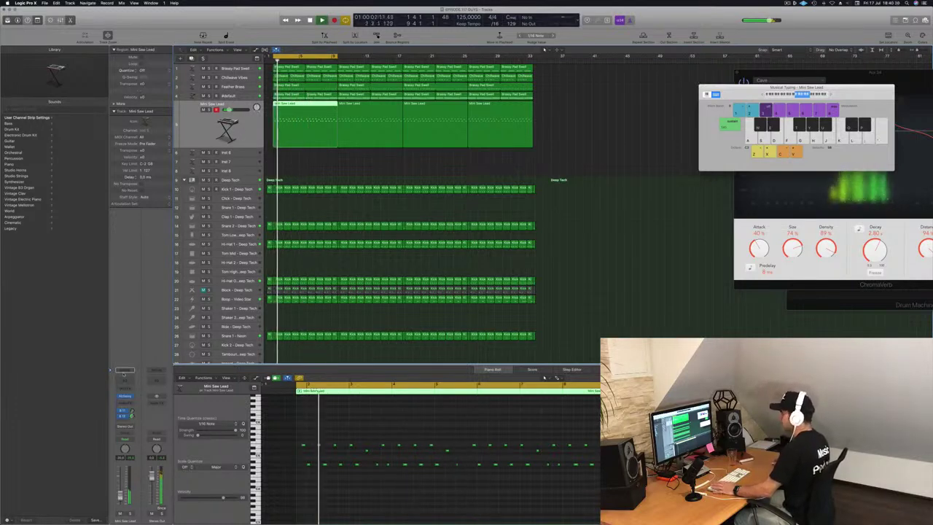
Add a Channel EQ to the Mini Saw Lead track with a 24 dB/Oct low cut at 860 Hz and replay the loop.
left_click(126, 382)
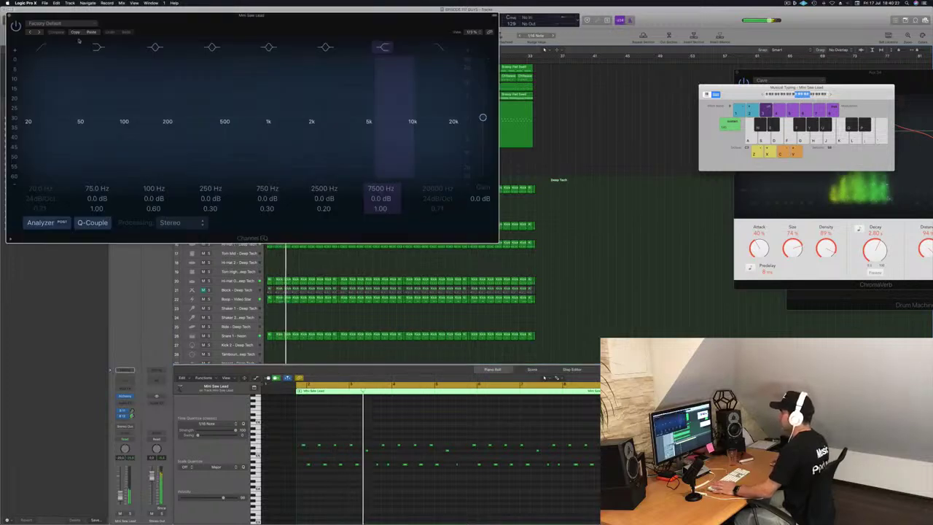
key("Return")
left_click(41, 47)
left_click_drag(48, 136, 285, 132)
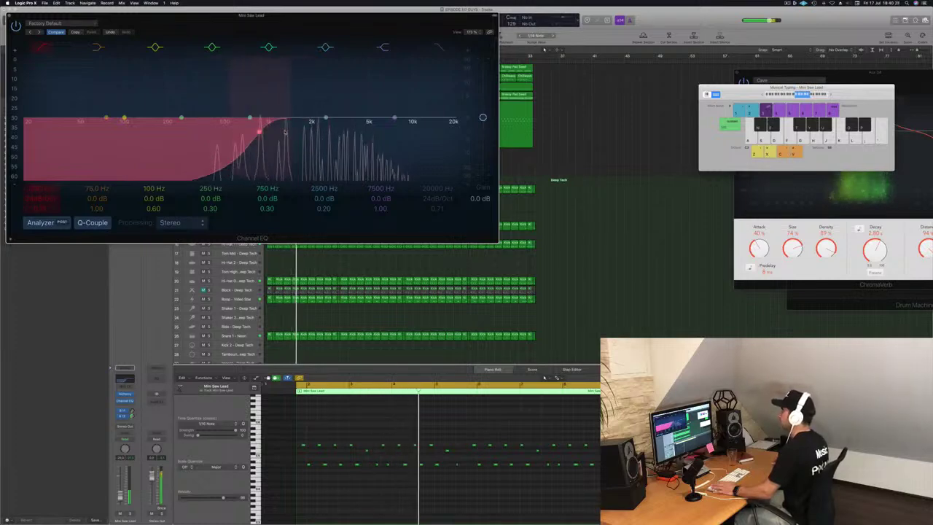
key("space")
key("space")
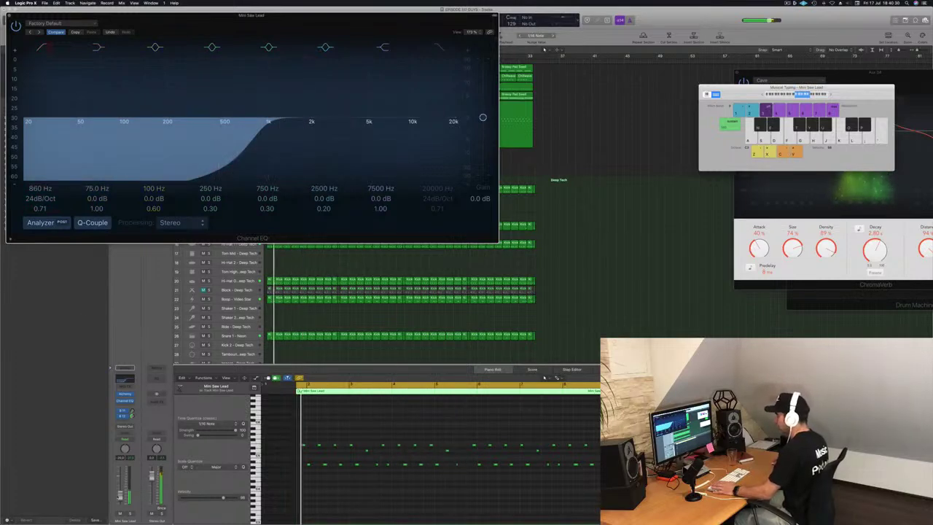
Adjust the Mini Saw Lead volume against the mix, close its Channel EQ and clear the region selection.
left_click(121, 495)
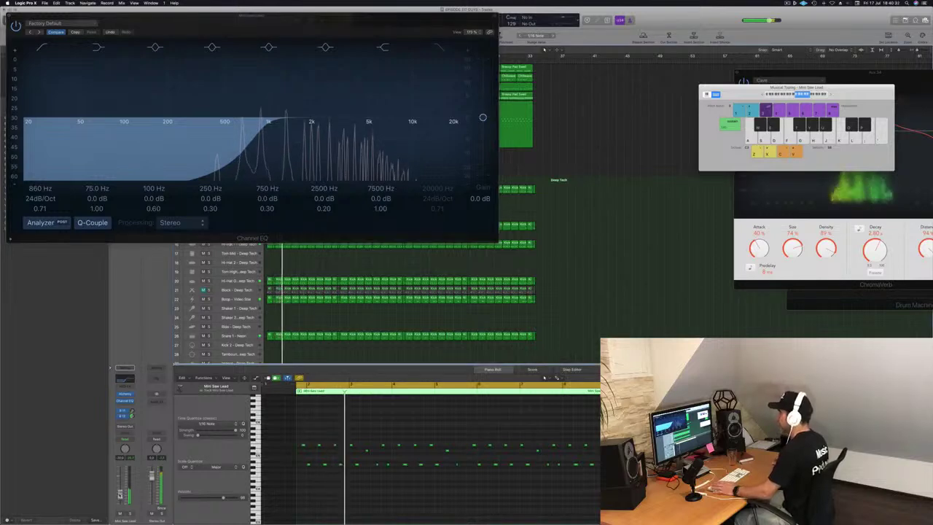
left_click(11, 17)
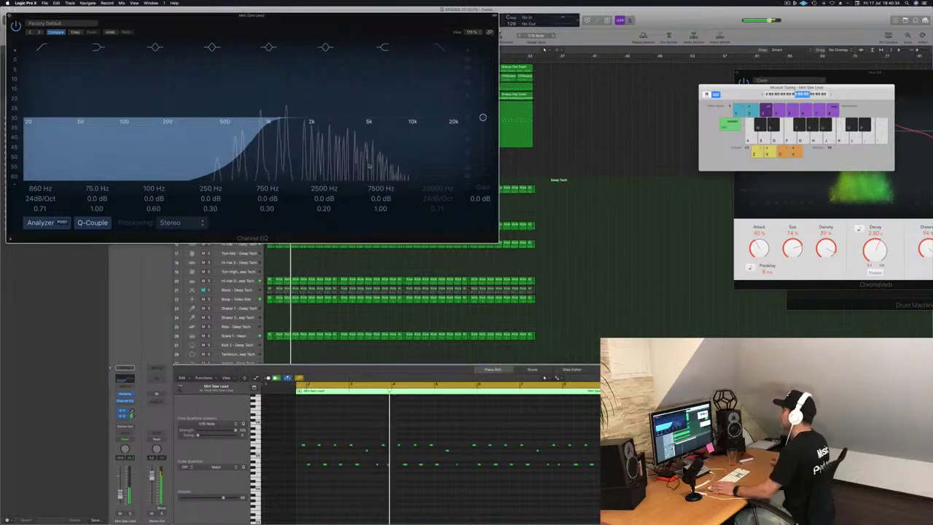
left_click(514, 175)
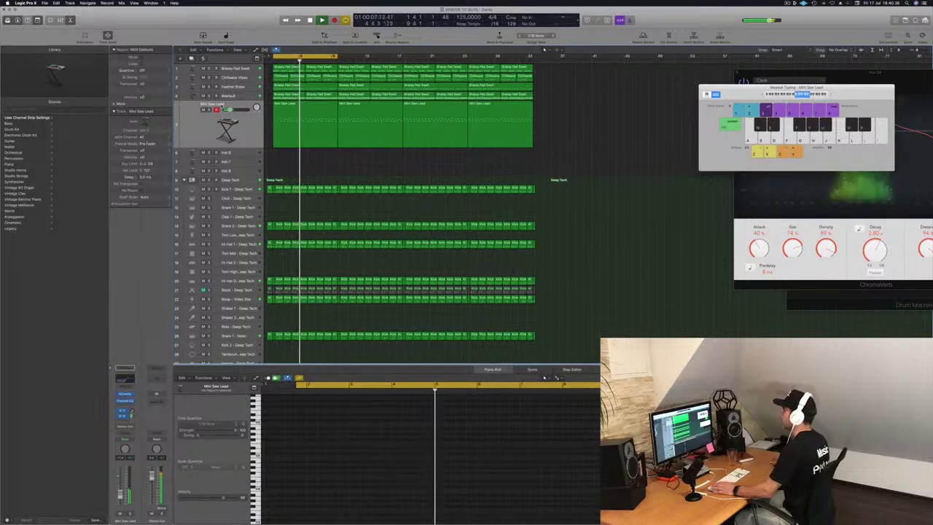
Listen to the Feather Brass track in solo, release the solo and replay the full mix.
left_click(209, 86)
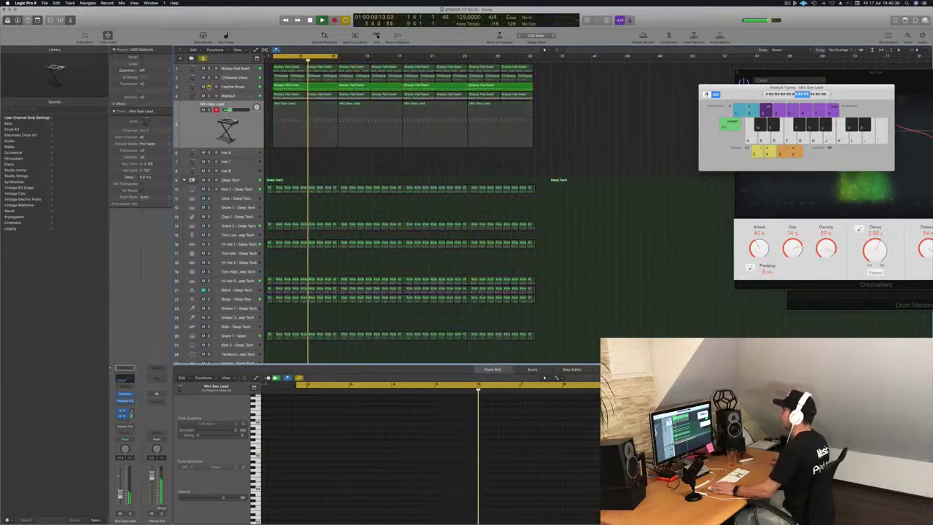
key("super+a")
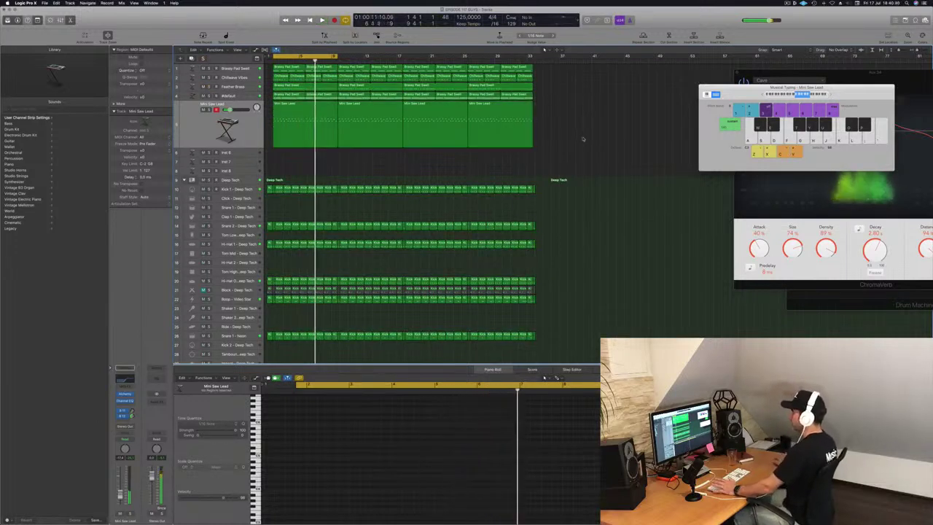
key("Return")
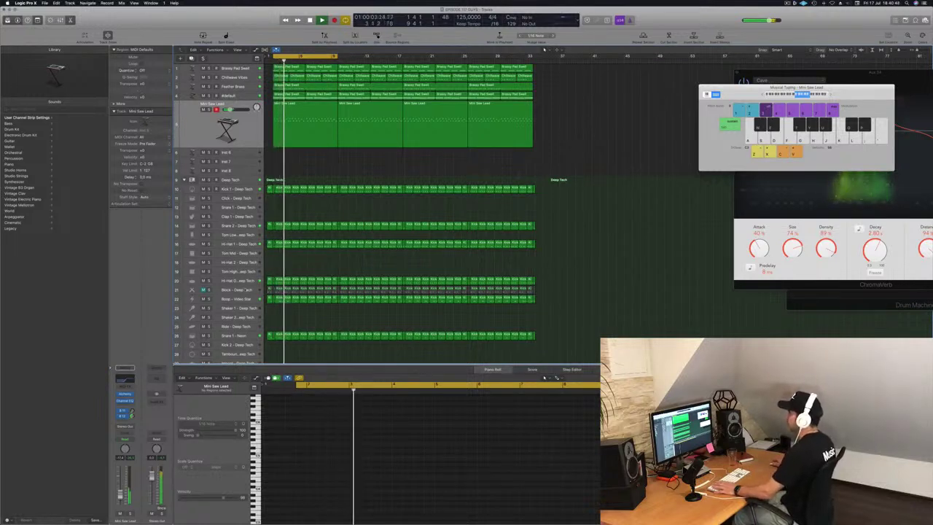
Unmute the Block - Deep Tech track, check it in the mix and clear its region selection.
left_click(203, 290)
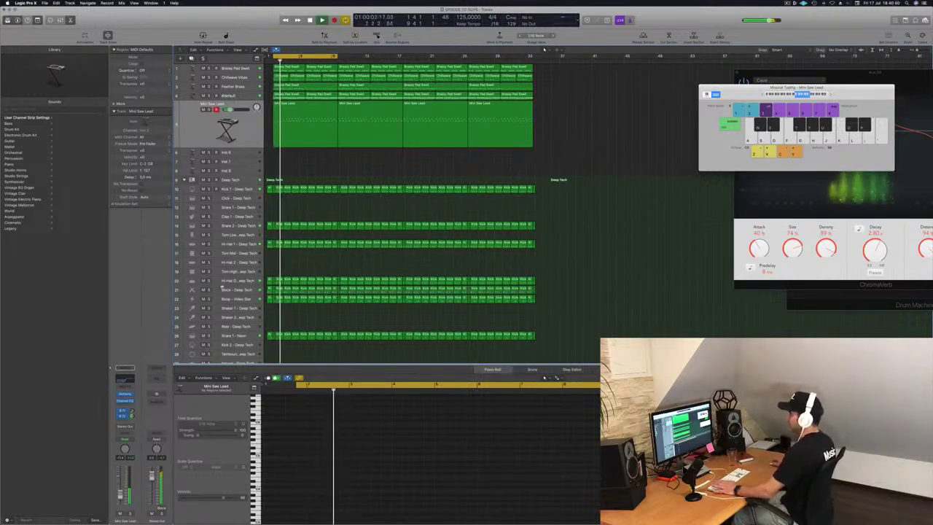
left_click(221, 289)
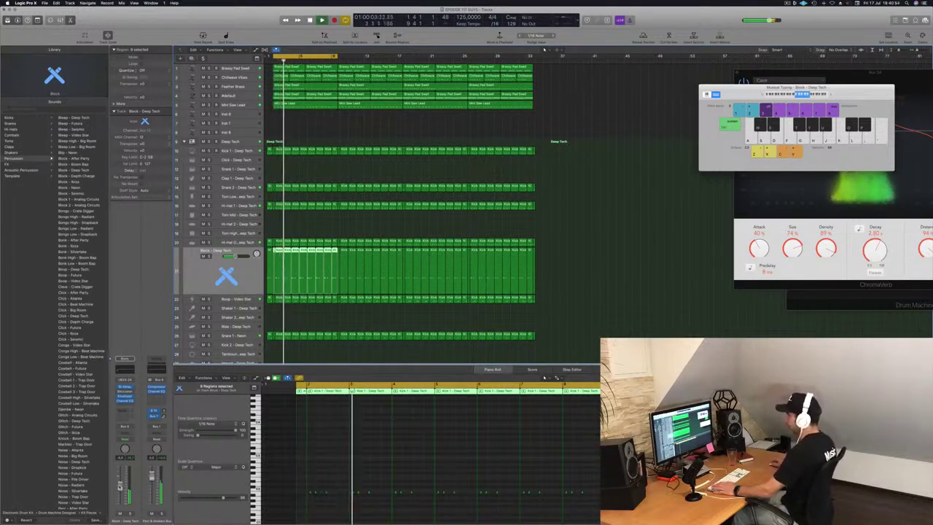
left_click(681, 298)
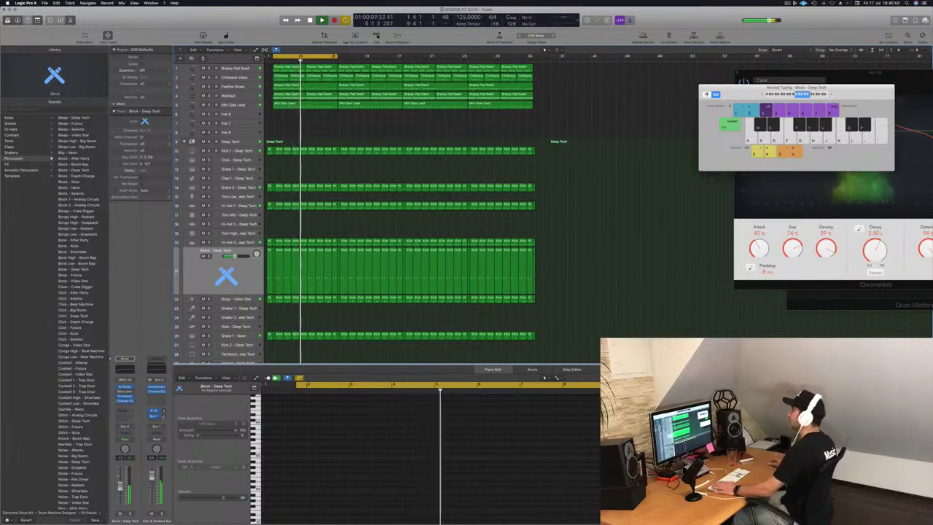
Extend the cycle range to the end of the repeated regions and solo the Kick 1 - Deep Tech track.
left_click_drag(336, 56, 536, 63)
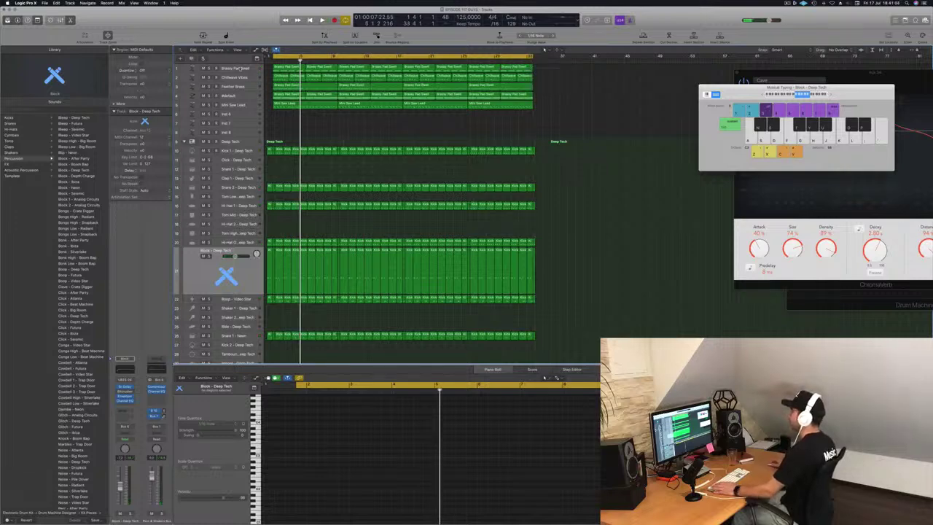
left_click(248, 151)
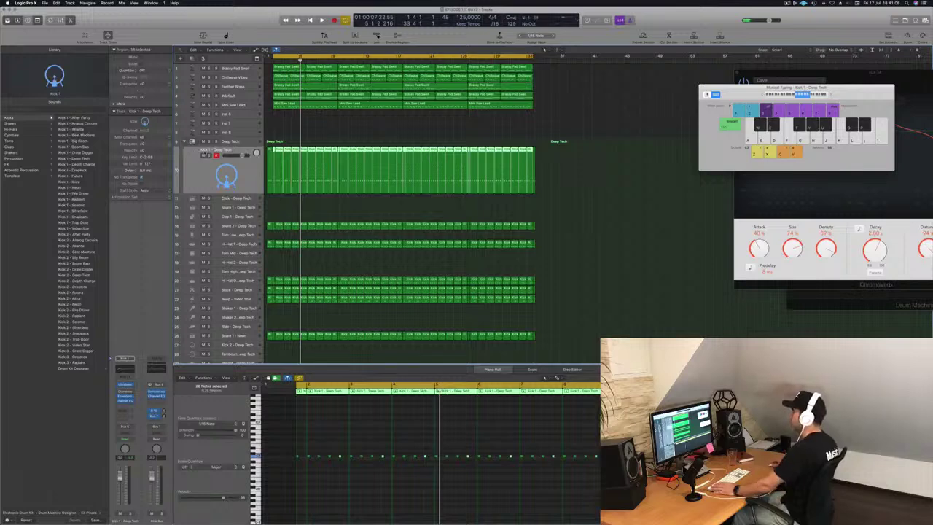
left_click(209, 155)
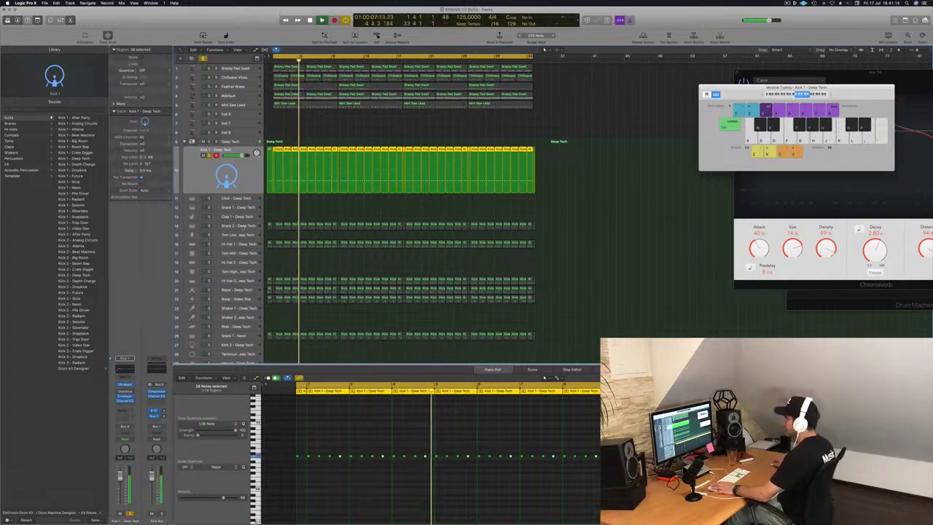
Solo the Snare 2 - Deep Tech track alongside the kick and lower its volume slightly.
left_click(243, 226)
key("space")
key("space")
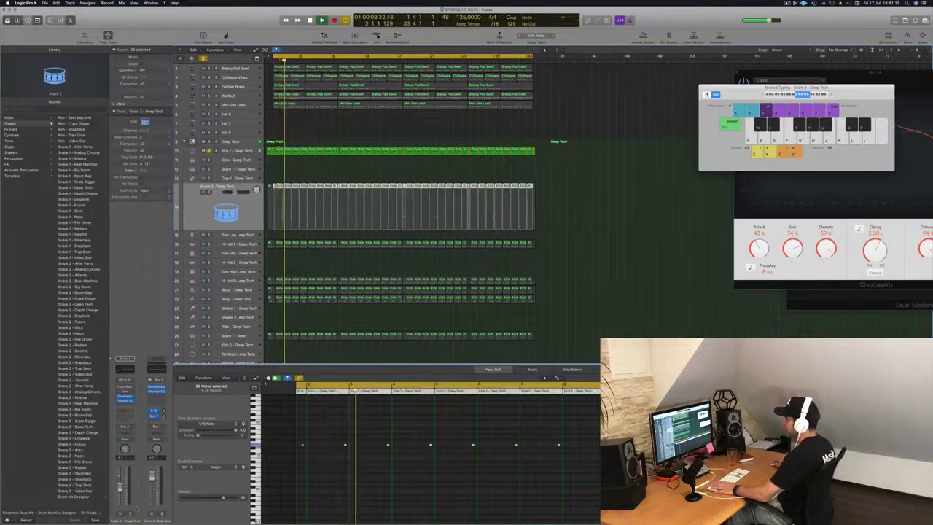
left_click(130, 514)
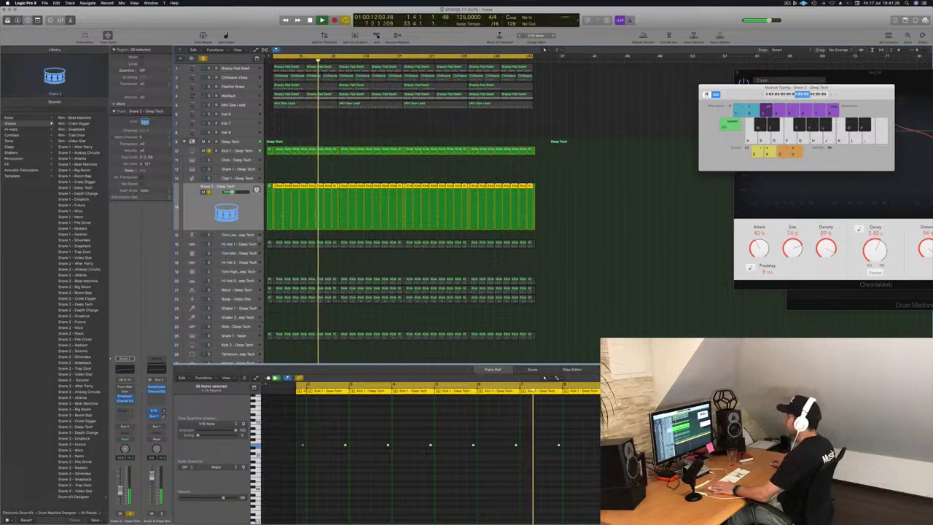
Solo Hi-Hat 1 and set its Stereo Delay to 5 ms left and 10 ms right, with both output mixes at 100%.
key("Down")
key("Down")
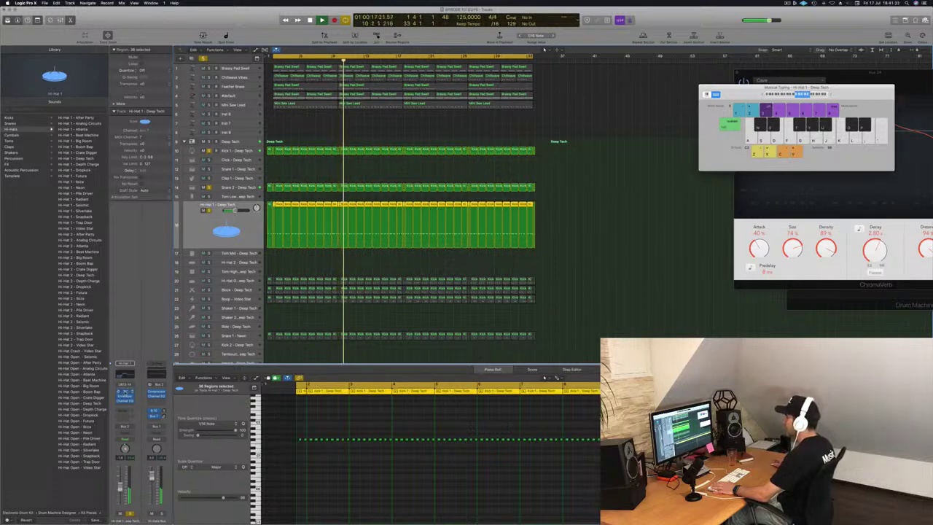
left_click(126, 393)
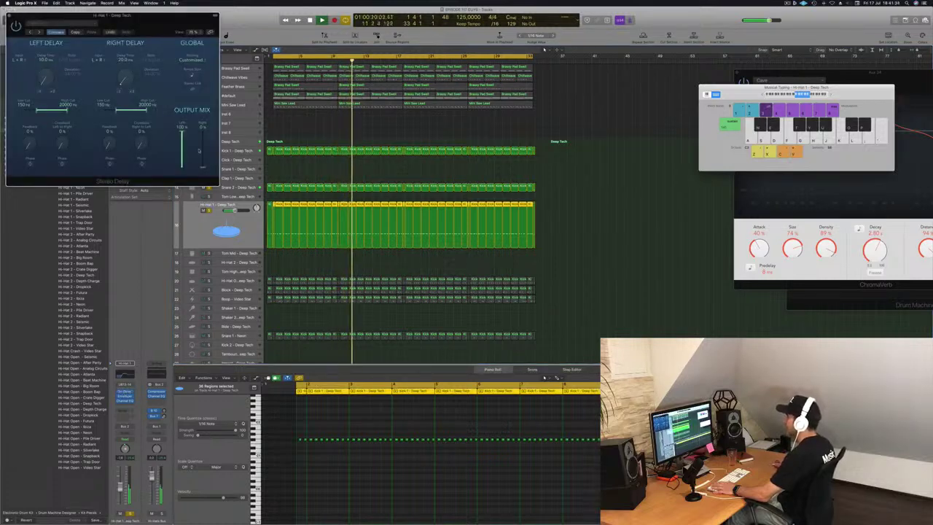
left_click_drag(147, 24, 447, 94)
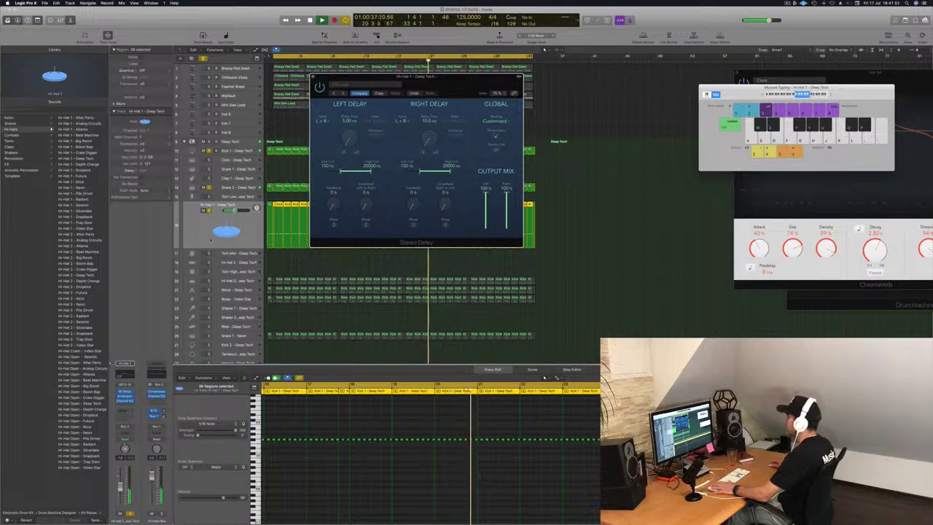
key("Return")
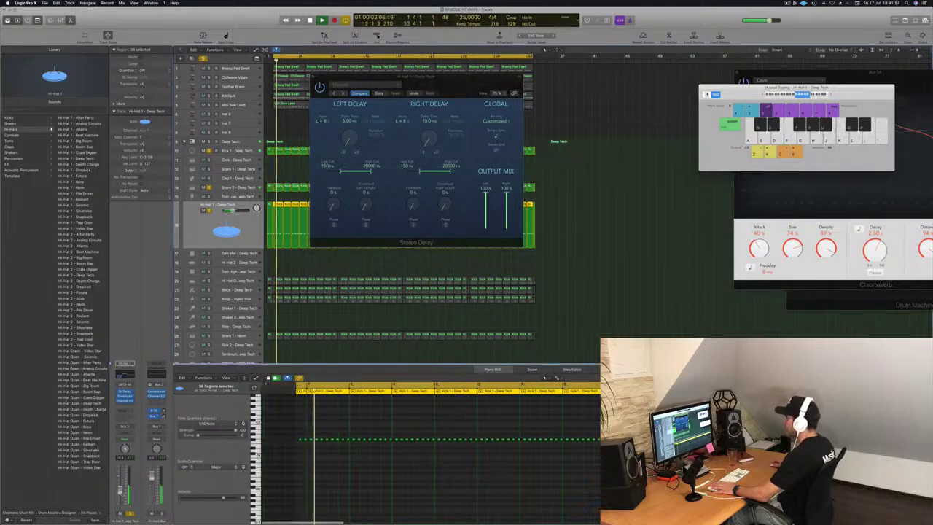
key("Return")
Solo the Hi-Hat Open - Deep Tech track with the other drums and lower its volume slightly.
left_click(241, 282)
key("Return")
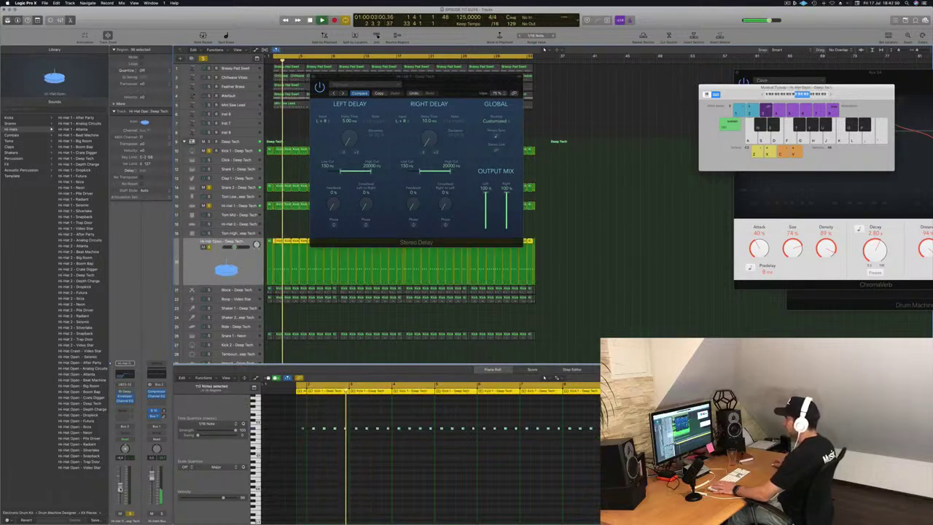
key("ctrl+m")
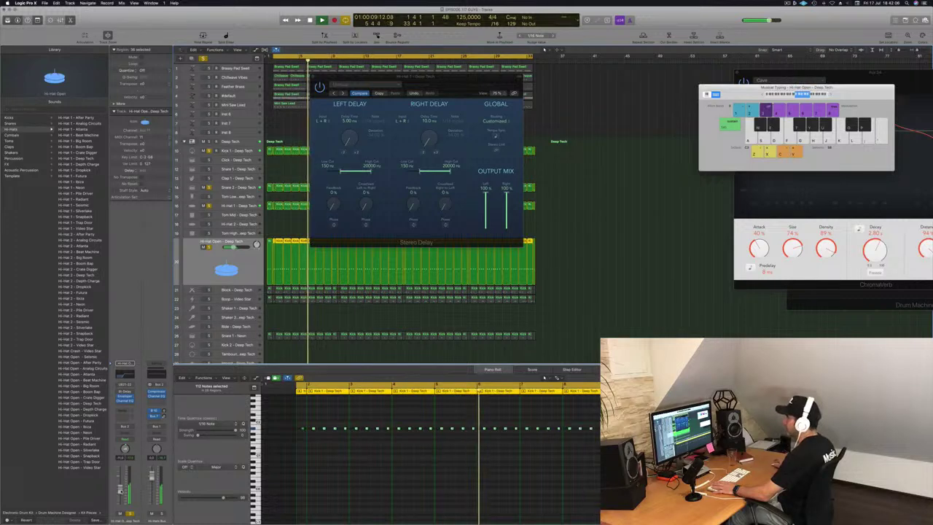
Lower the volume of the Hi-Hat 1 track and close its Stereo Delay window.
left_click(238, 207)
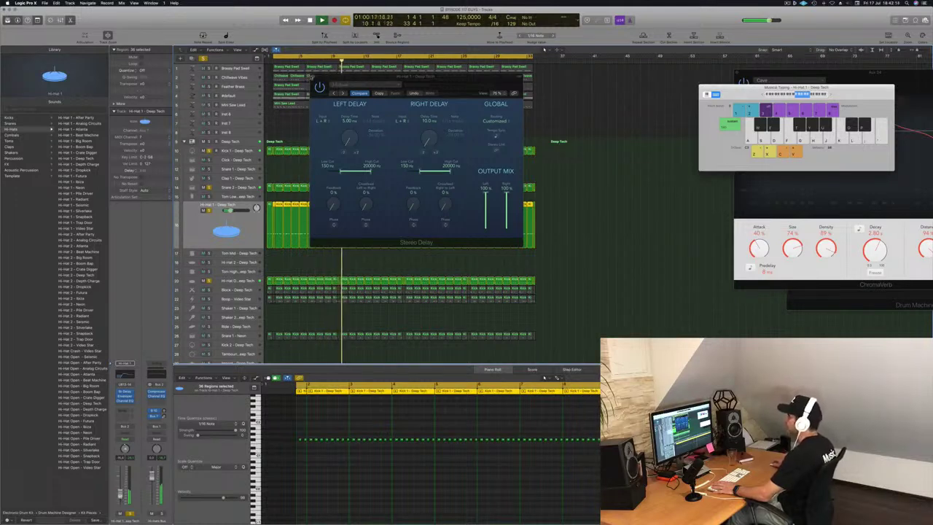
left_click(312, 77)
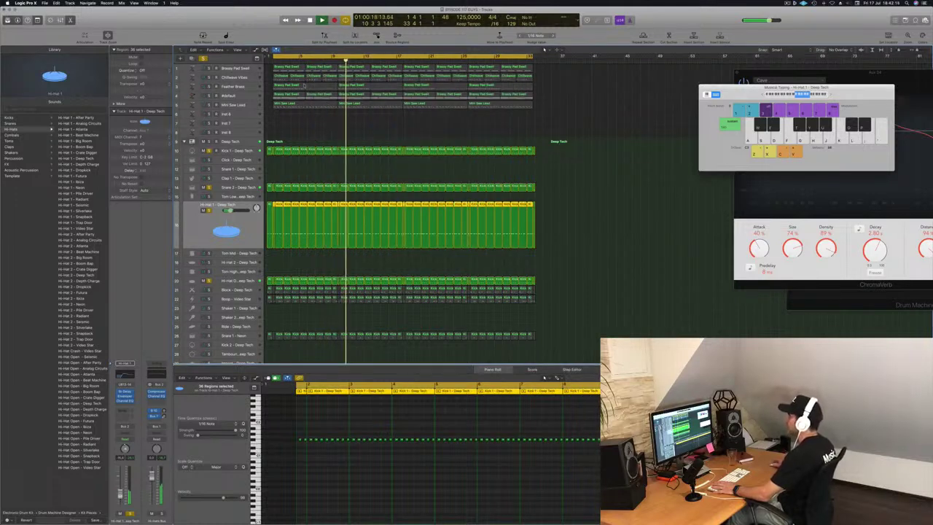
Solo the Block - Deep Tech track, lower its volume slightly and select the main Deep Tech drum track.
left_click(248, 289)
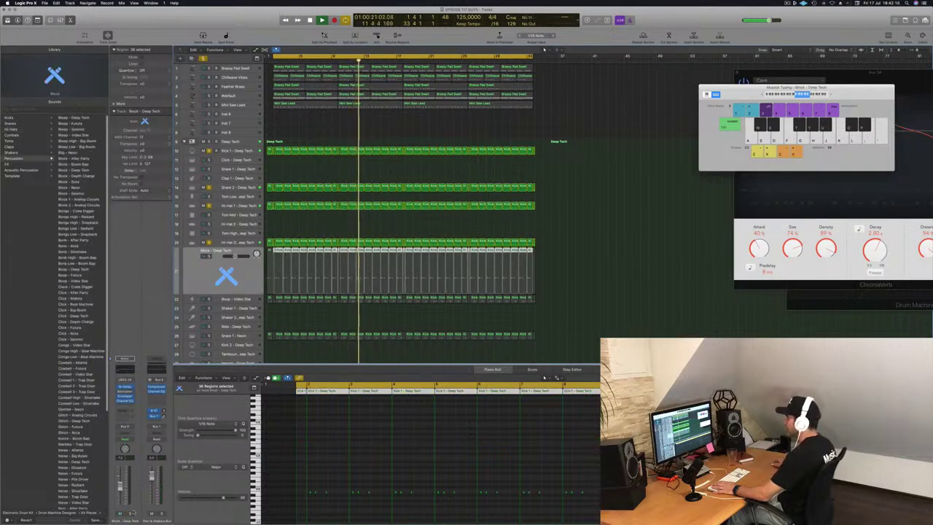
key("m")
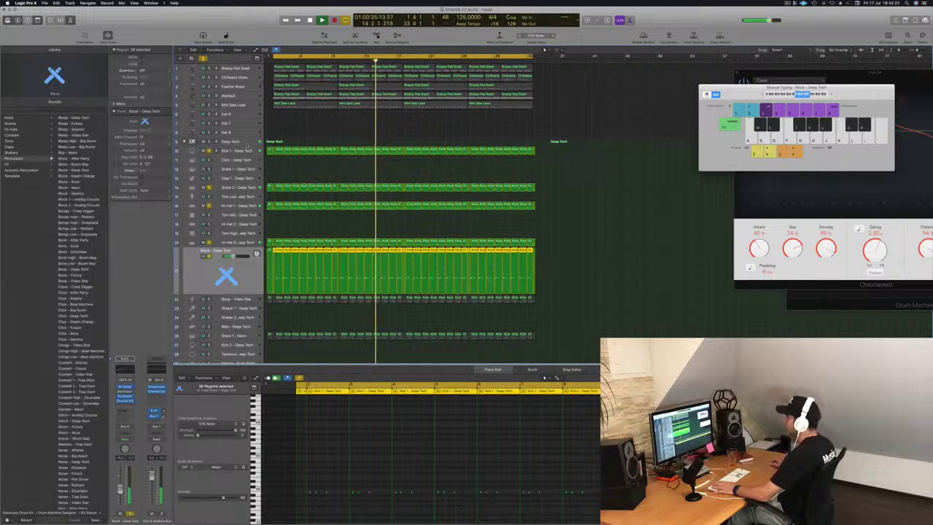
left_click(228, 142)
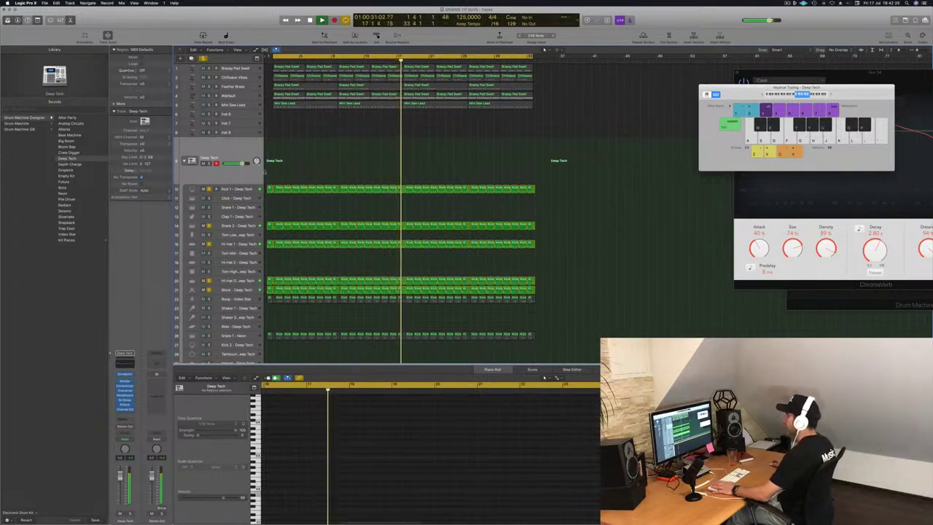
Replay the soloed drums from the start and review the Hi-Hat Open - Deep Tech and Kick 1 - Deep Tech tracks.
key("Return")
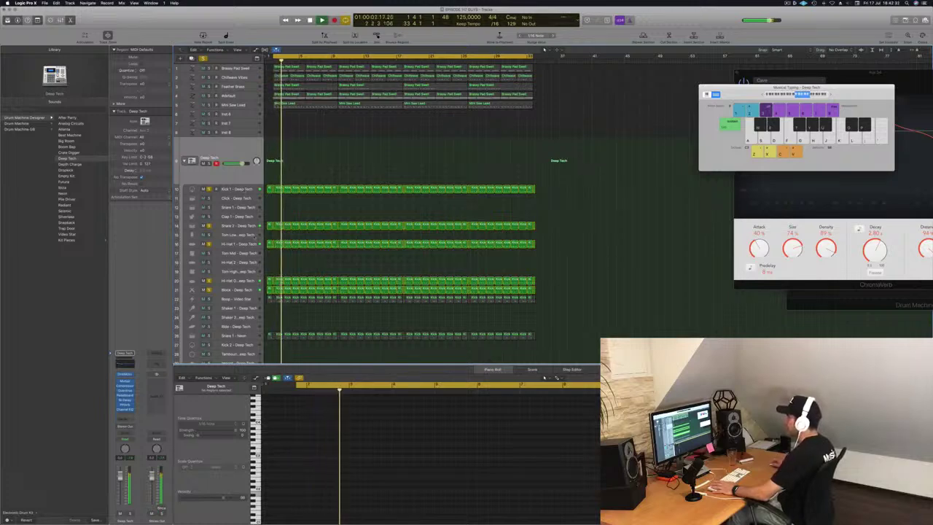
left_click(246, 190)
left_click(249, 281)
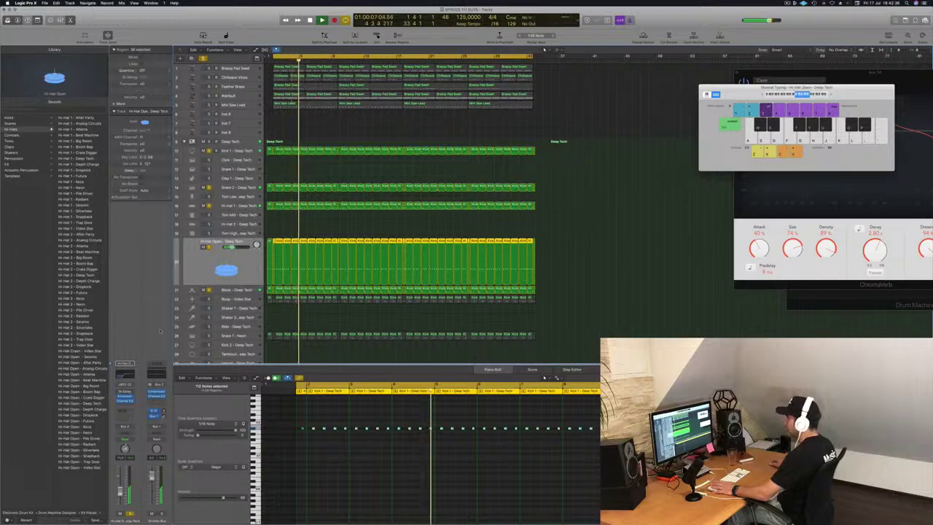
left_click(239, 151)
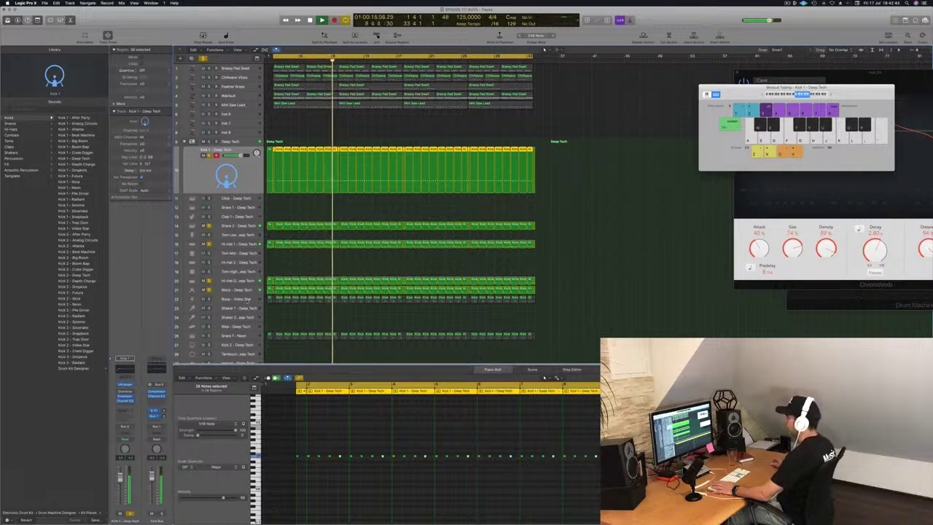
Restart playback and solo the Boop - Video Star track together with the other drums.
left_click(248, 299)
key("space")
key("space")
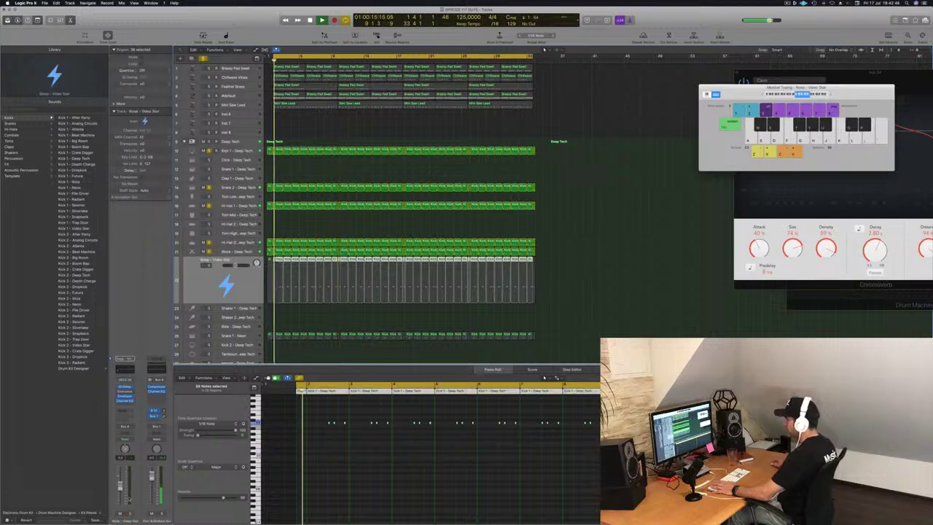
left_click(130, 514)
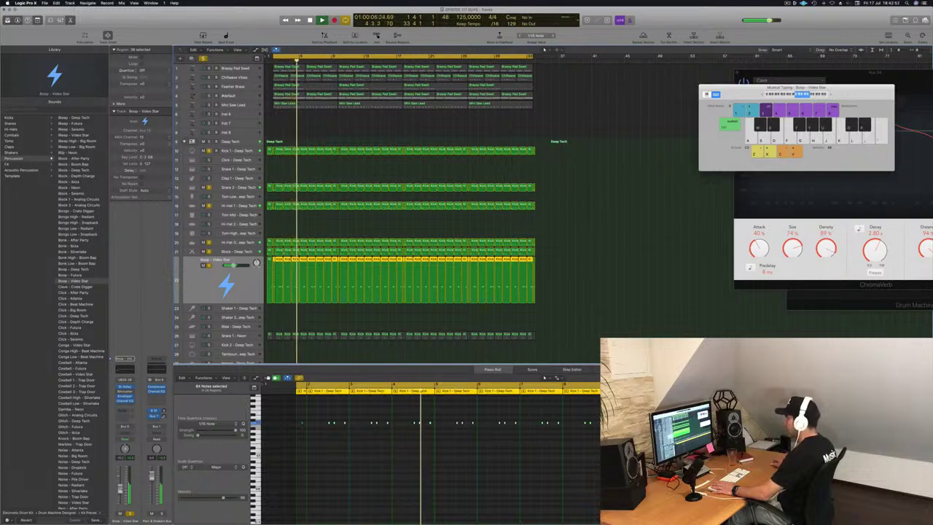
Replay from the start, solo the Snare 1 - Neon track with the other drums and lower its volume slightly.
left_click(249, 338)
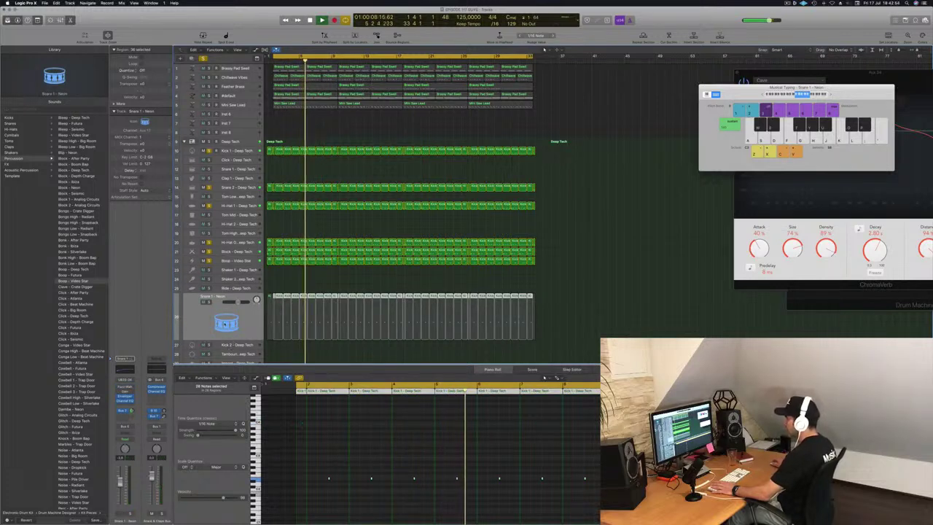
key("Return")
key("space")
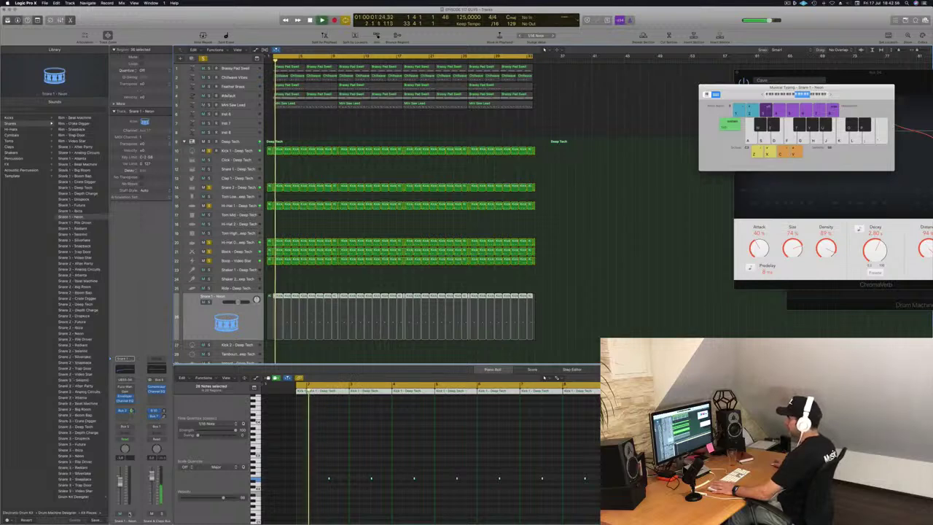
left_click(130, 513)
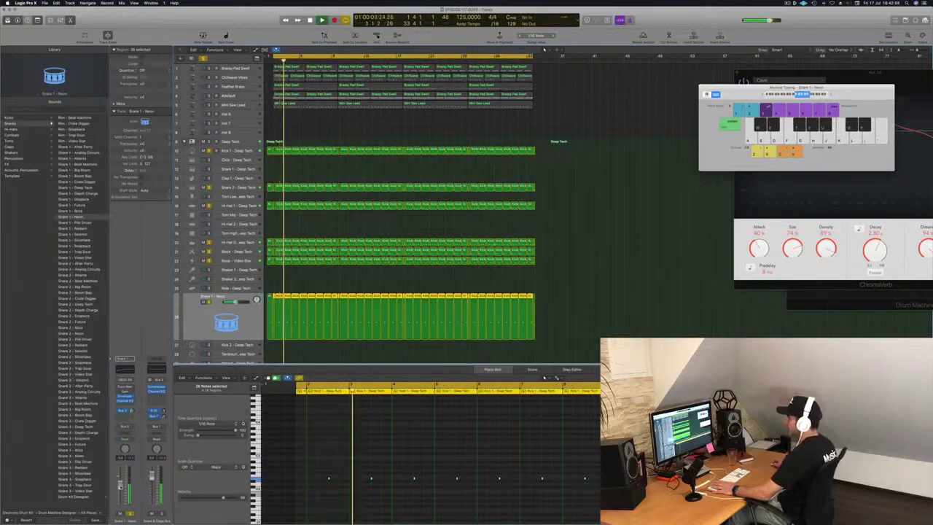
Solo the Feather Brass track so it plays together with the soloed drums.
left_click(247, 77)
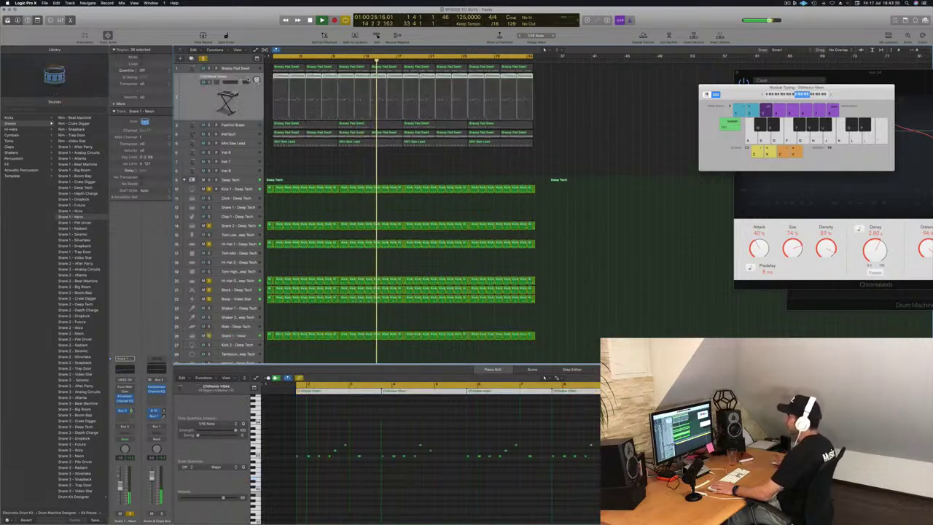
left_click(248, 125)
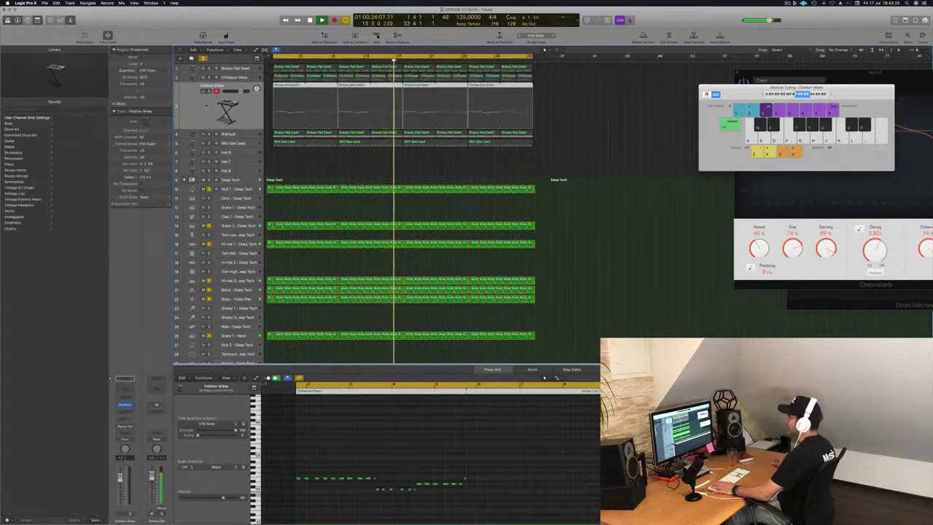
left_click(209, 92)
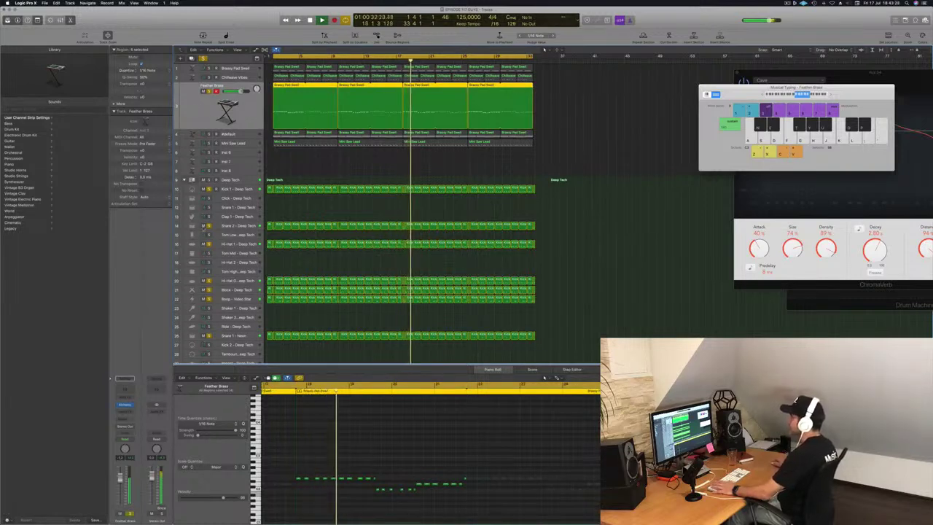
Replay from the start and insert a Channel EQ and a stereo Compressor on the Feather Brass track.
key("Return")
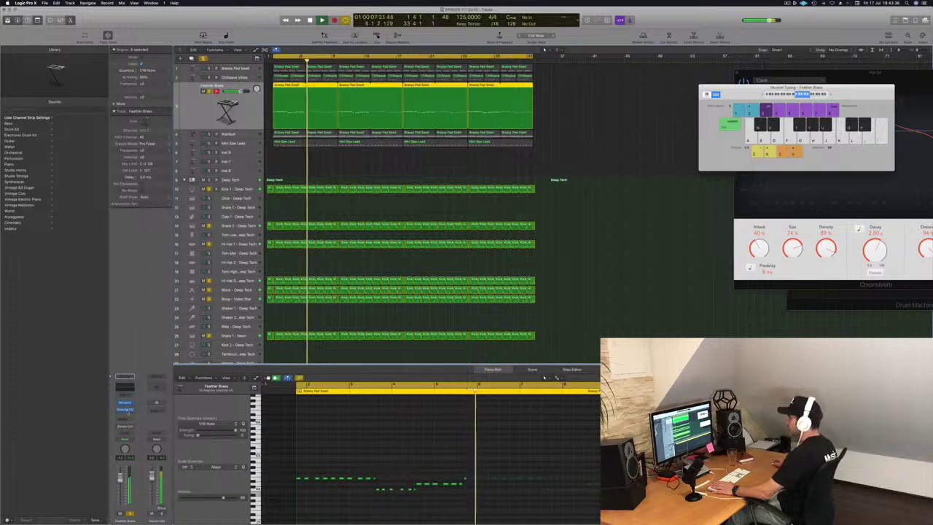
left_click(127, 411)
left_click(129, 416)
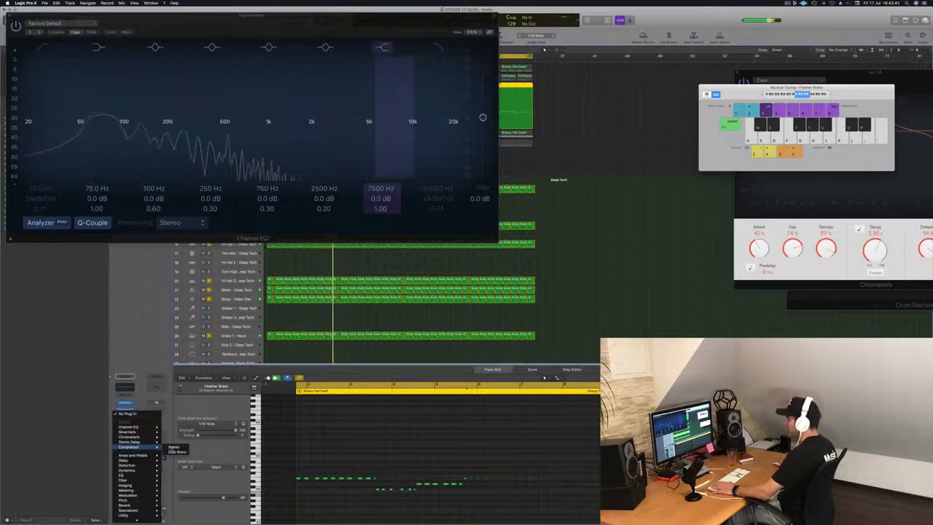
left_click(173, 447)
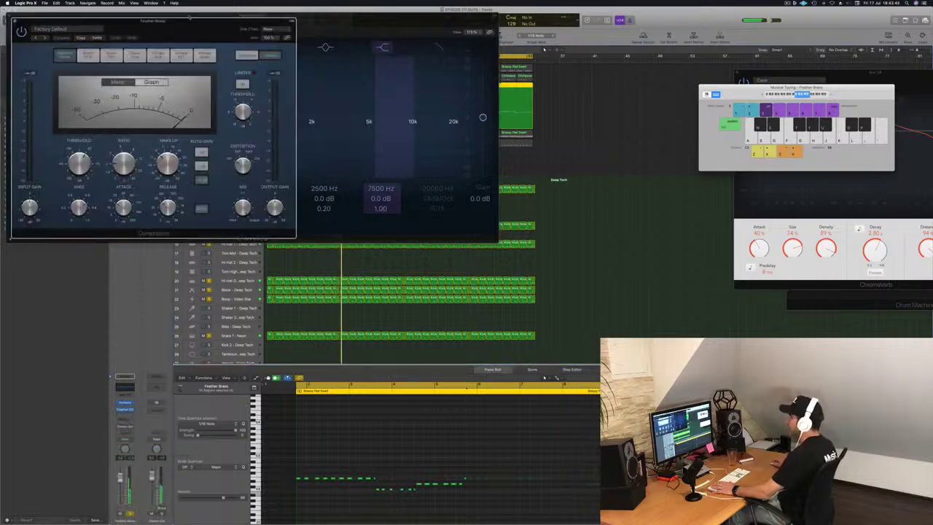
Close the Channel EQ, set the Feather Brass Compressor's side chain to Bus 8, the Deep Tech kick bus, and close the Compressor.
left_click_drag(190, 17, 560, 54)
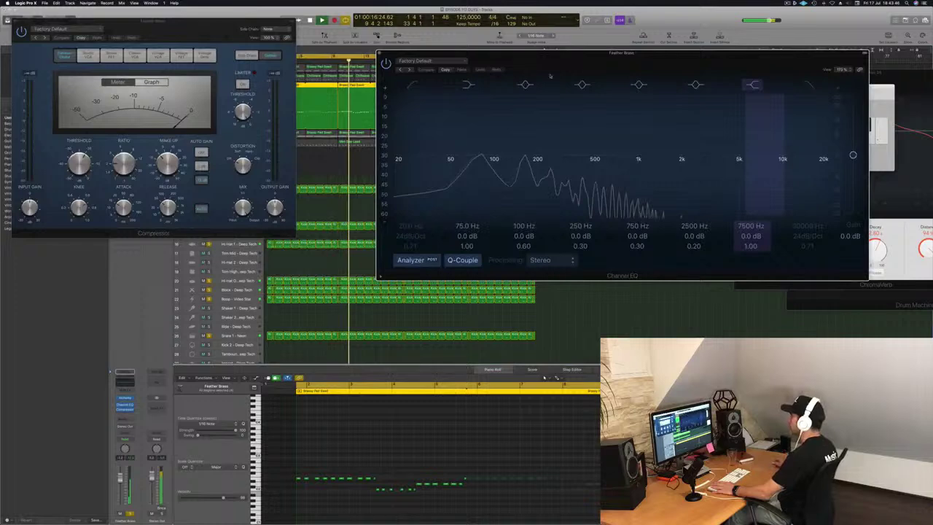
left_click_drag(215, 24, 491, 97)
left_click_drag(503, 53, 606, 58)
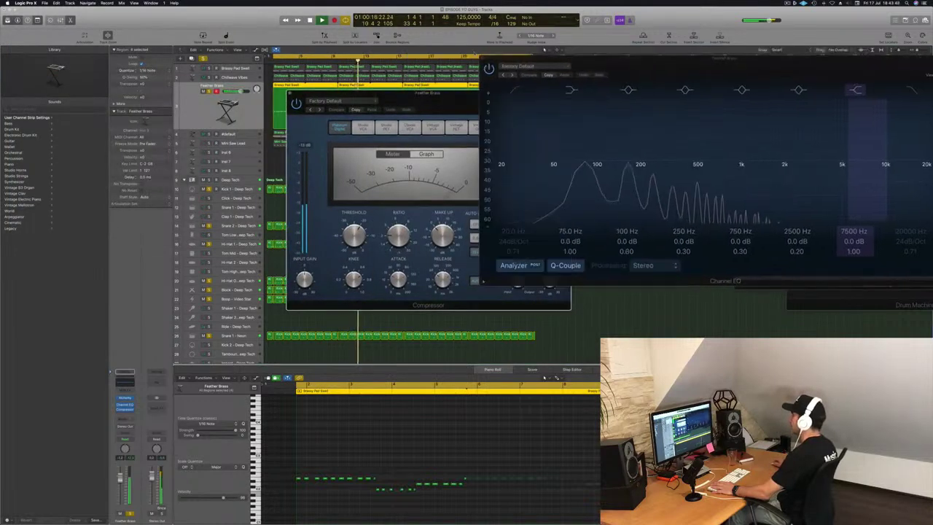
left_click(481, 60)
left_click_drag(453, 98, 378, 109)
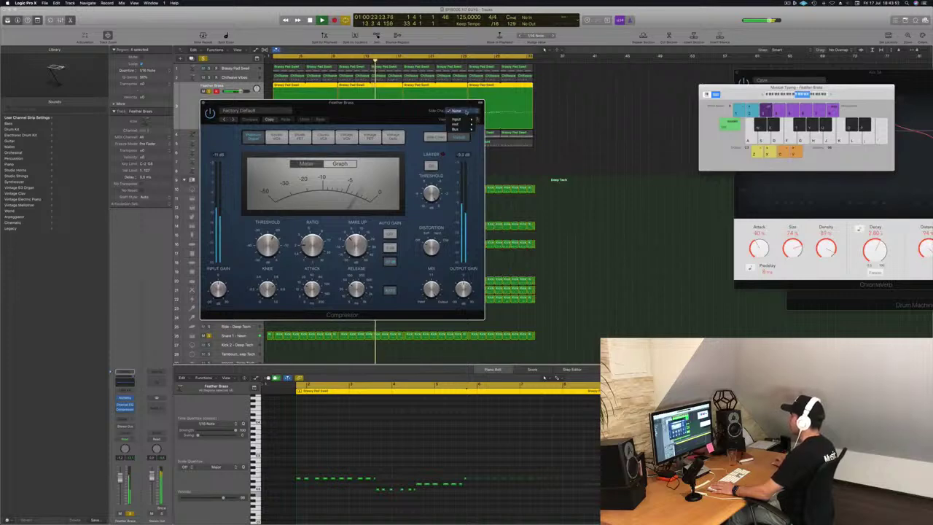
mouse_move(468, 129)
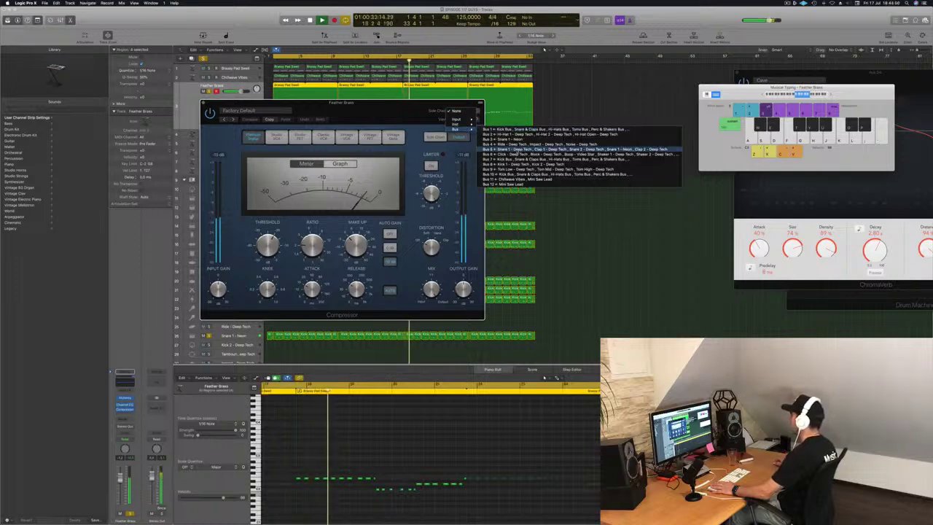
left_click(516, 165)
left_click_drag(384, 111, 596, 146)
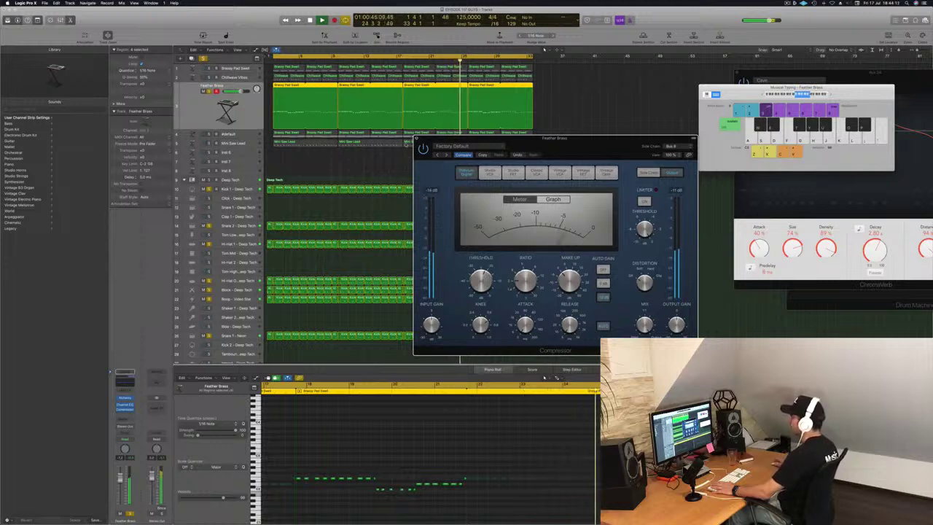
key("super+w")
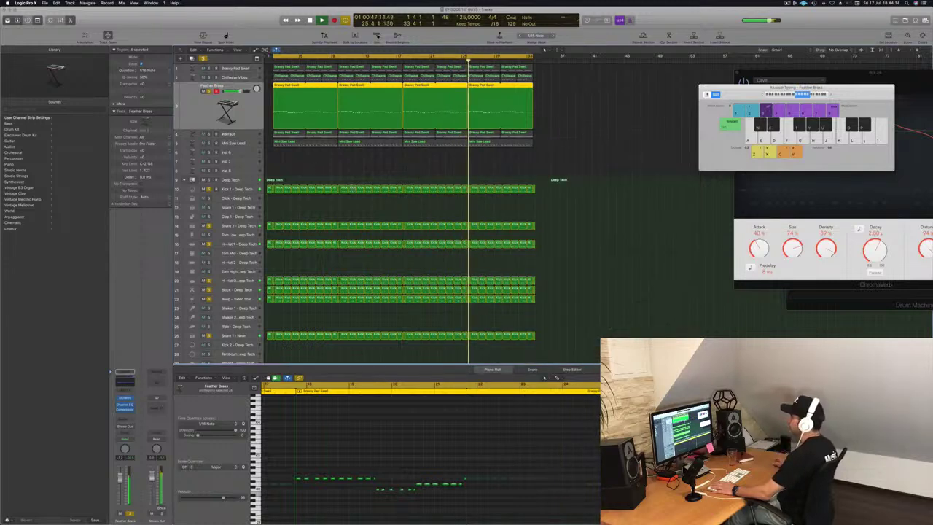
Move the Brassy Pad Swell track below Chillwave Vibes and solo it with the other tracks.
left_click(250, 69)
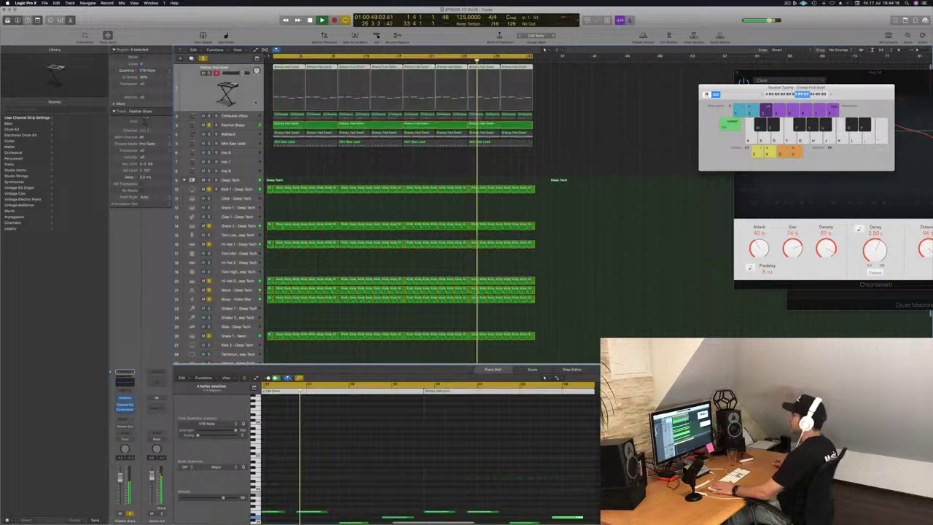
mouse_move(245, 94)
left_mouse_down()
mouse_move(243, 120)
mouse_move(240, 102)
left_mouse_up()
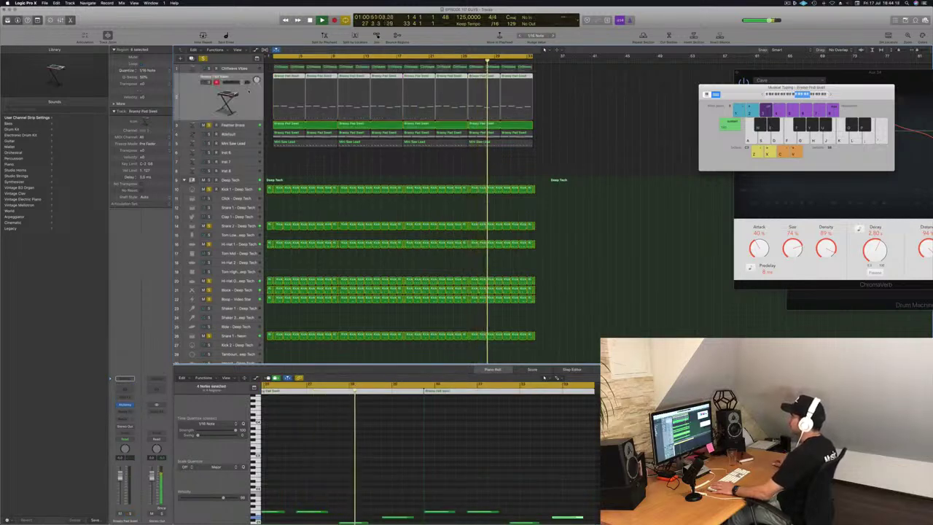
left_click(130, 513)
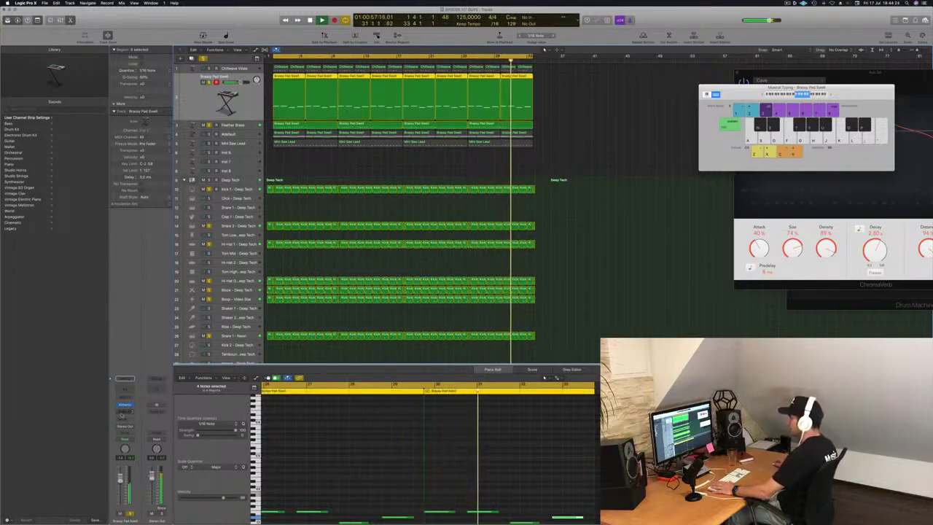
Add a Bus 3 send to the Brassy Pad Swell track and raise its send level.
left_click(126, 422)
mouse_move(130, 431)
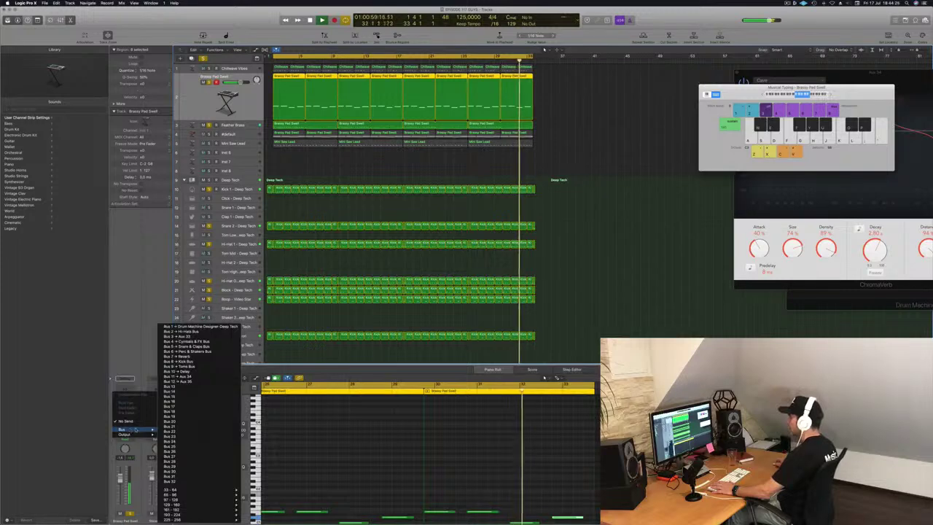
left_click(181, 336)
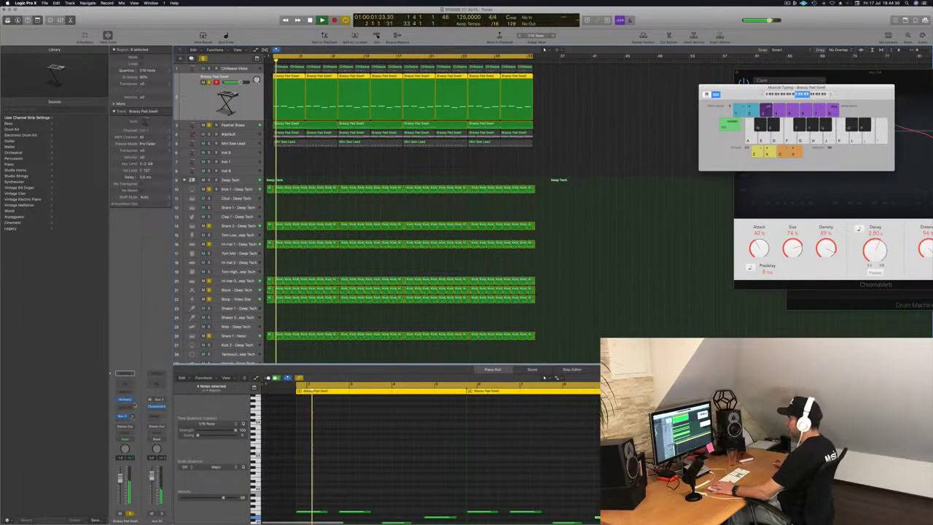
left_click_drag(132, 417, 132, 417)
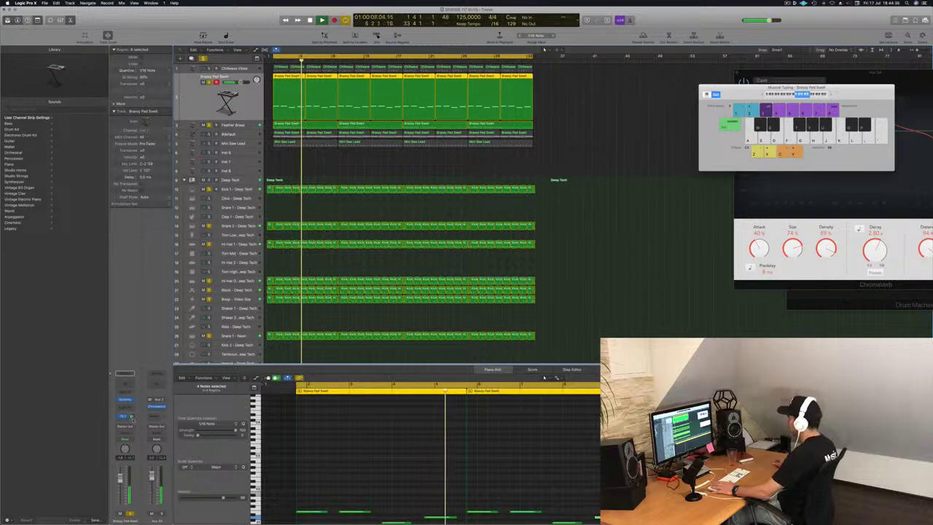
Add a Channel EQ to Aux 23, enable its low cut at about 200 Hz and close the EQ.
left_click(156, 385)
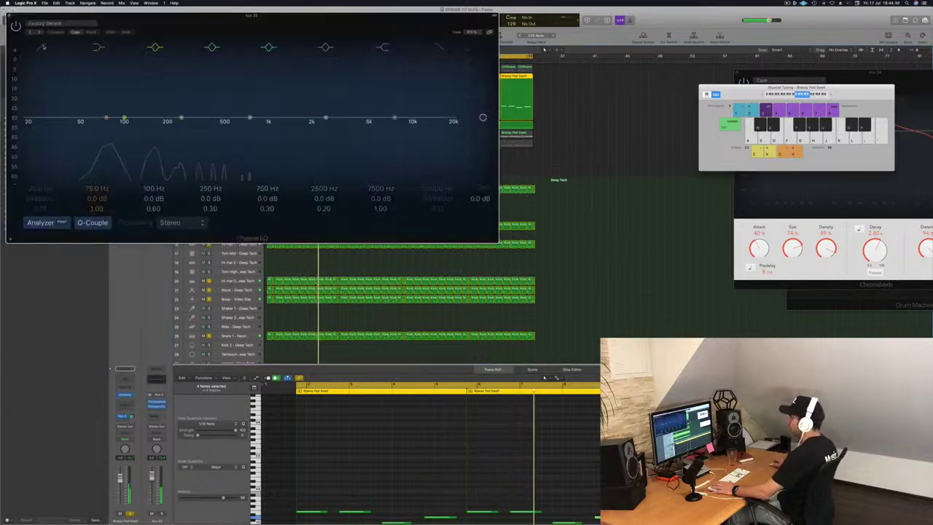
left_click(42, 47)
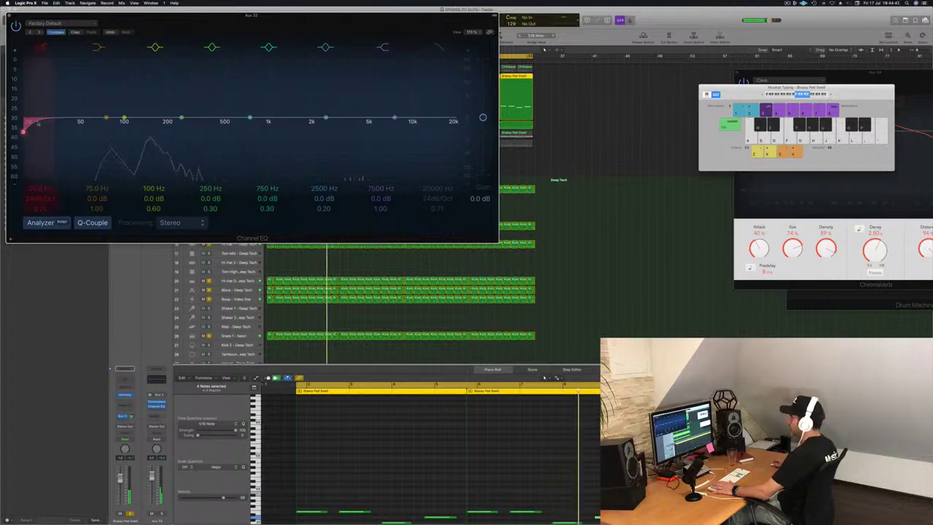
left_click_drag(42, 122, 166, 132)
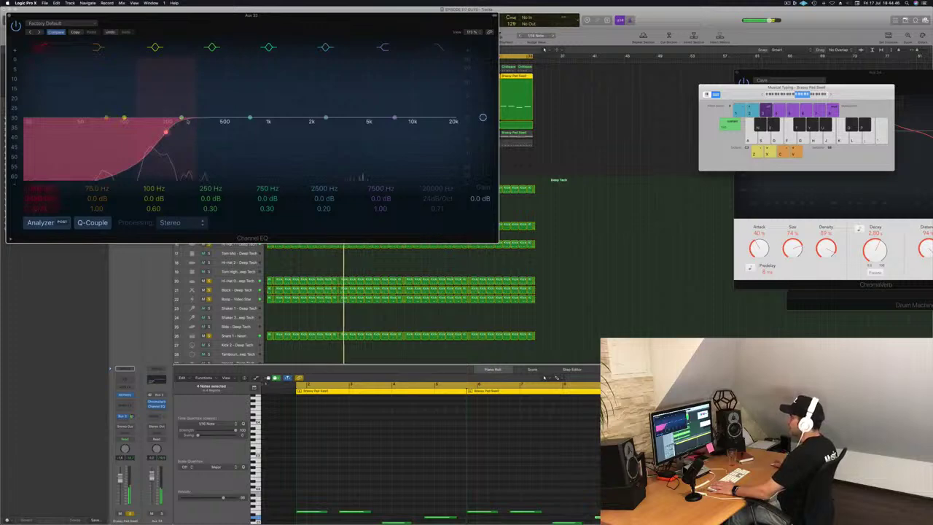
left_click(9, 16)
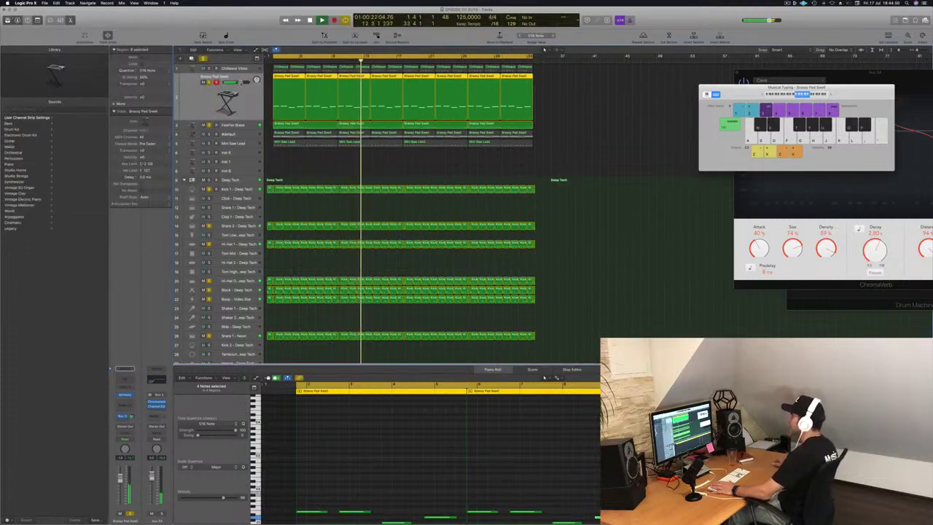
Solo the #default track with the others and insert a stereo Compressor on it.
key("Up")
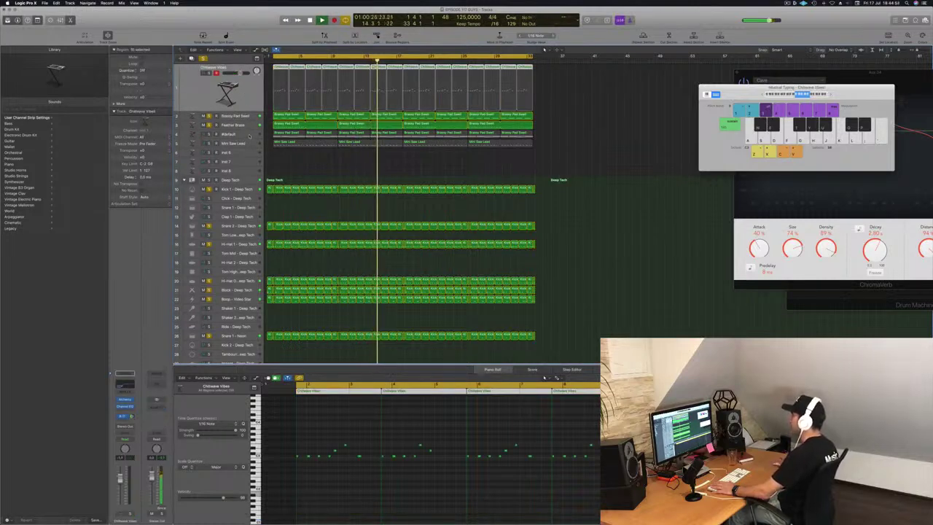
key("Down")
key("Down")
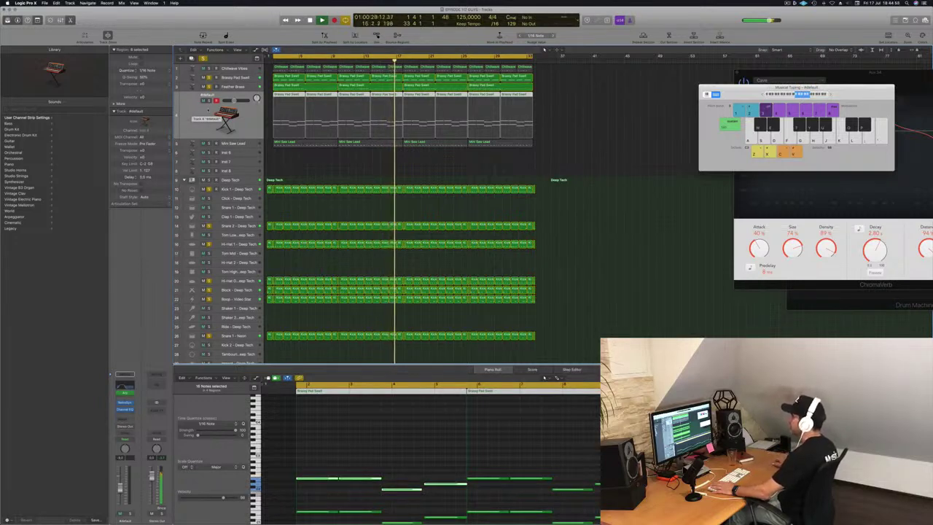
left_click(209, 102)
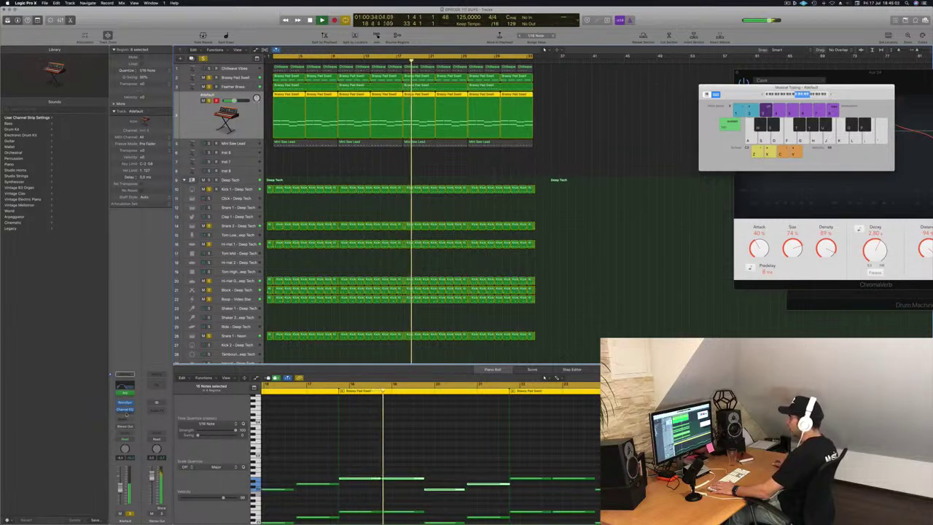
left_click(125, 417)
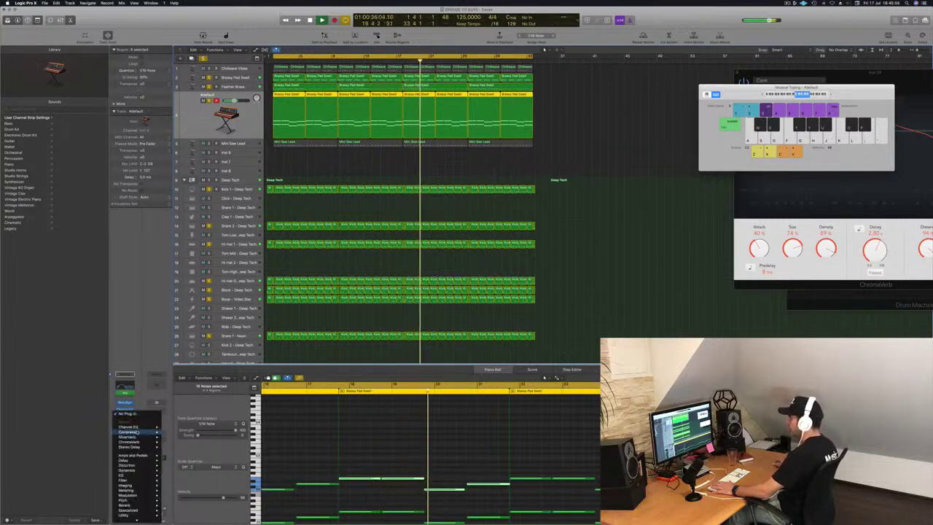
left_click(174, 435)
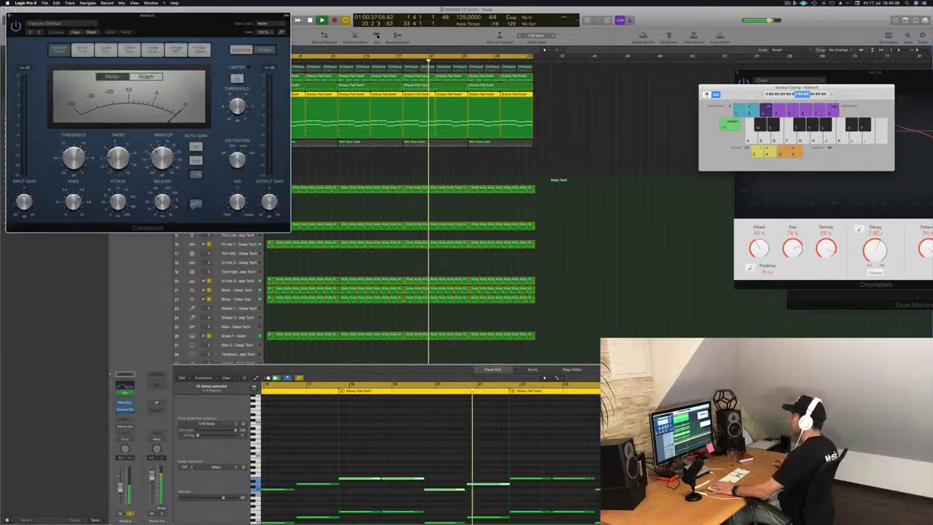
Set the side chain of the Compressor on the #default track to Bus 8 and close the plug-in.
left_click_drag(269, 18, 543, 78)
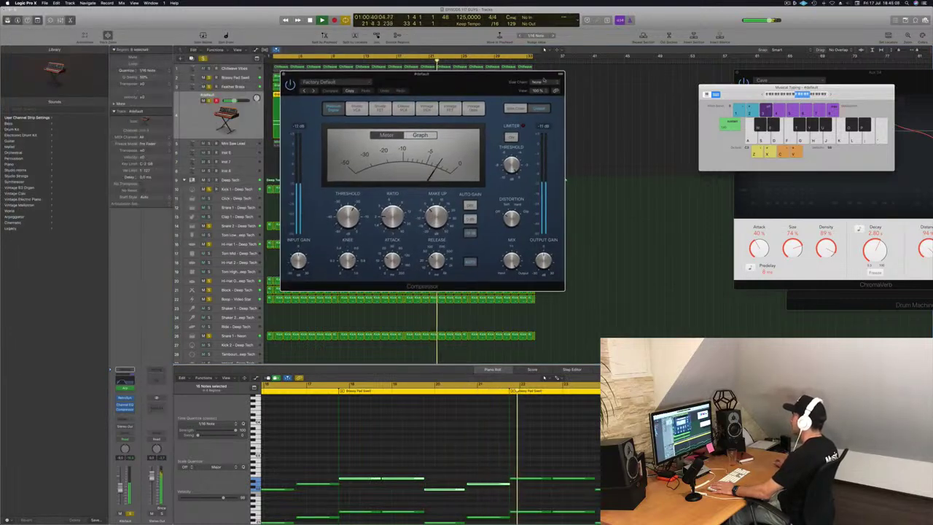
left_click(545, 82)
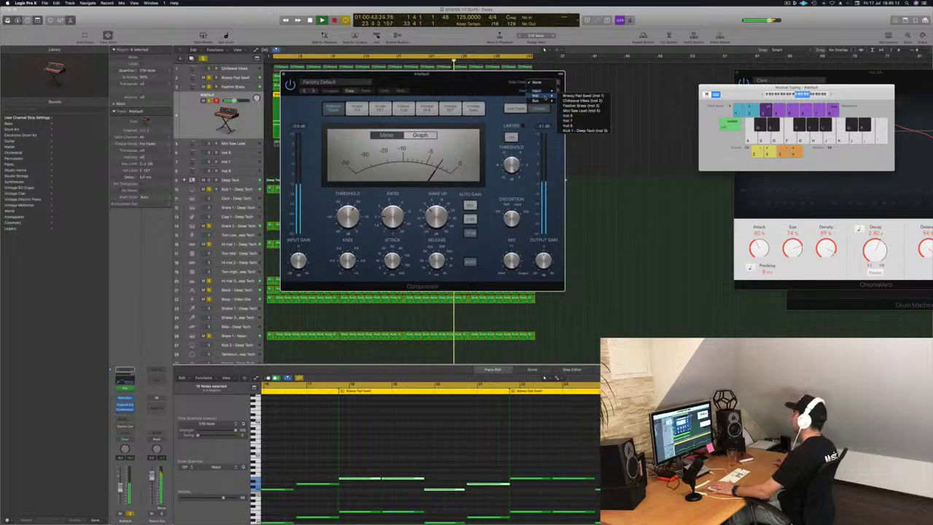
mouse_move(544, 102)
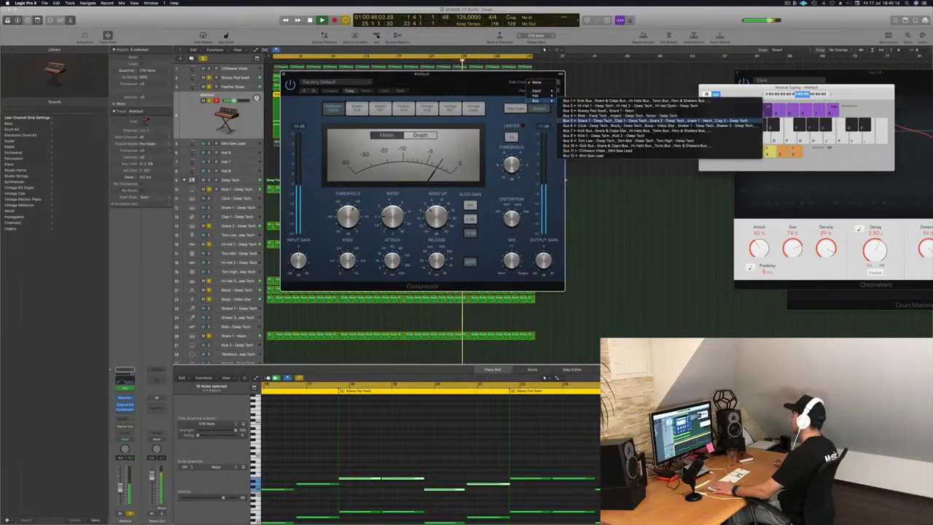
left_click(583, 136)
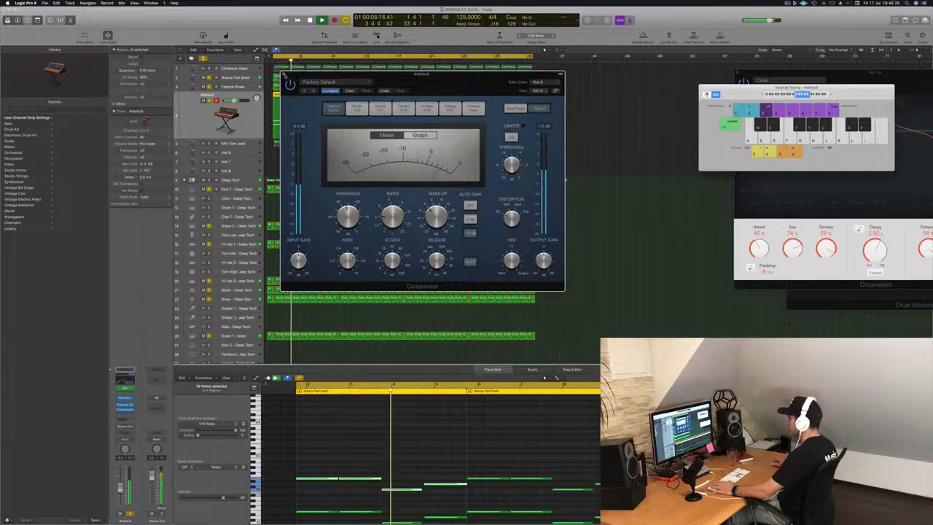
left_click(285, 75)
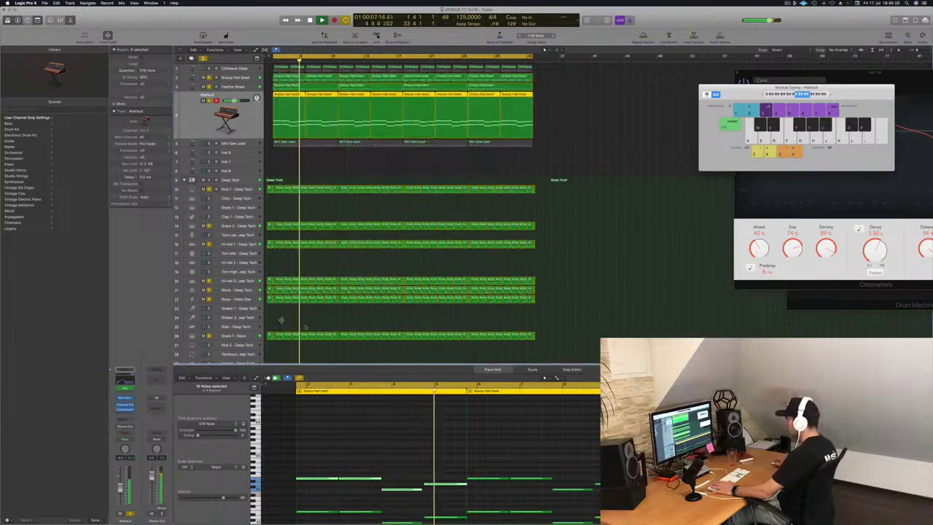
In the first Brassy Pad Swell region on the #default track, trim the second chord's notes to end where the third chord starts.
key("Return")
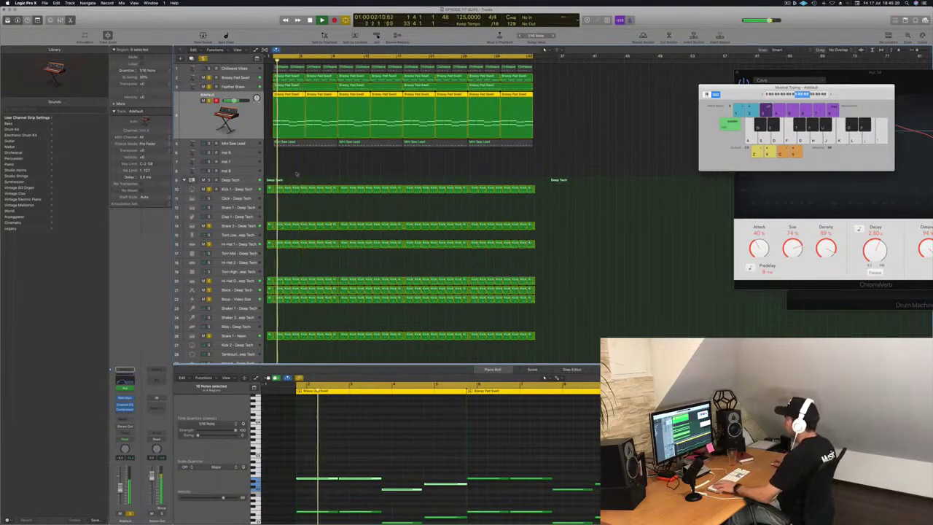
left_click(358, 428)
left_click(291, 113)
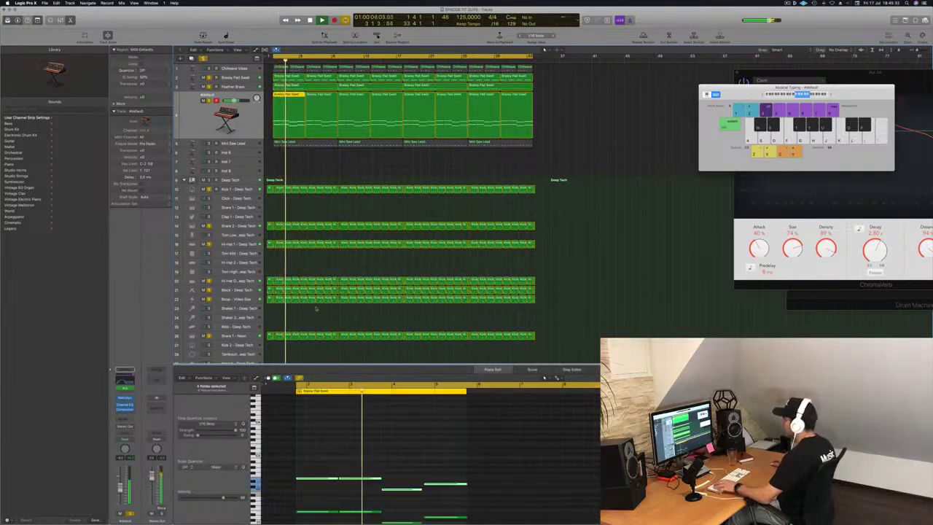
key("space")
scroll(386, 492, "up", 2)
scroll(387, 491, "up", 3)
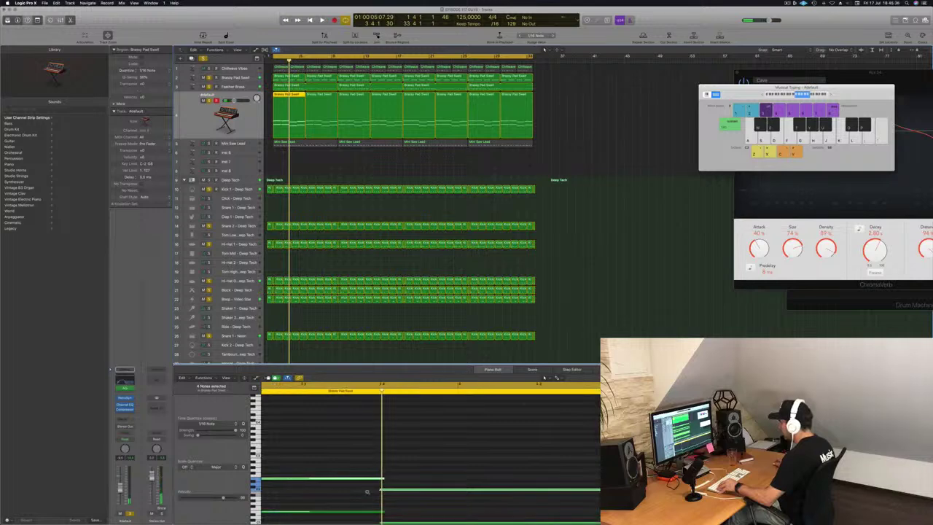
scroll(345, 480, "down", 4)
scroll(344, 471, "left", 4)
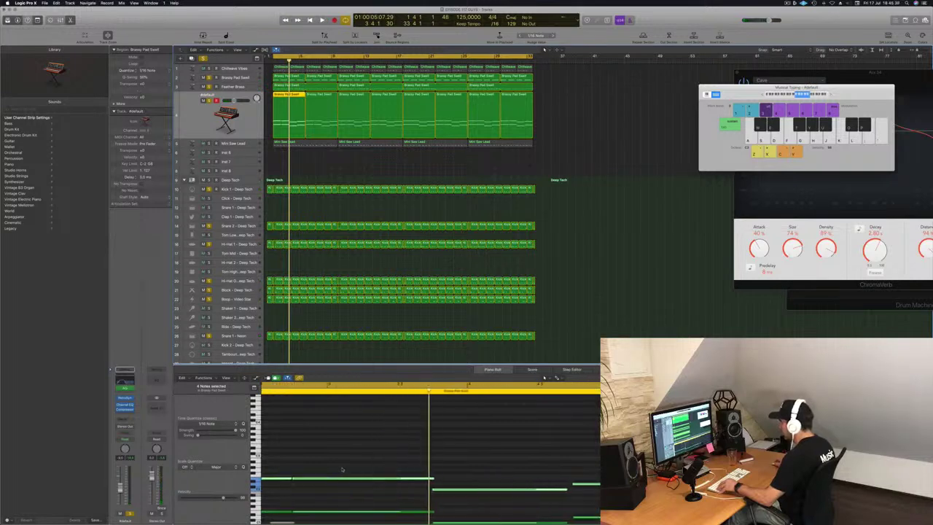
scroll(398, 468, "down", 2)
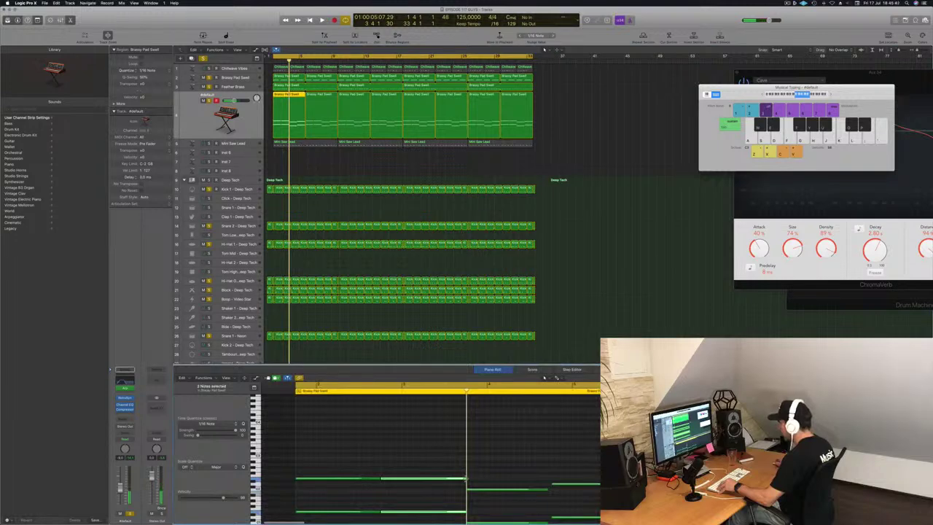
scroll(464, 481, "up", 3)
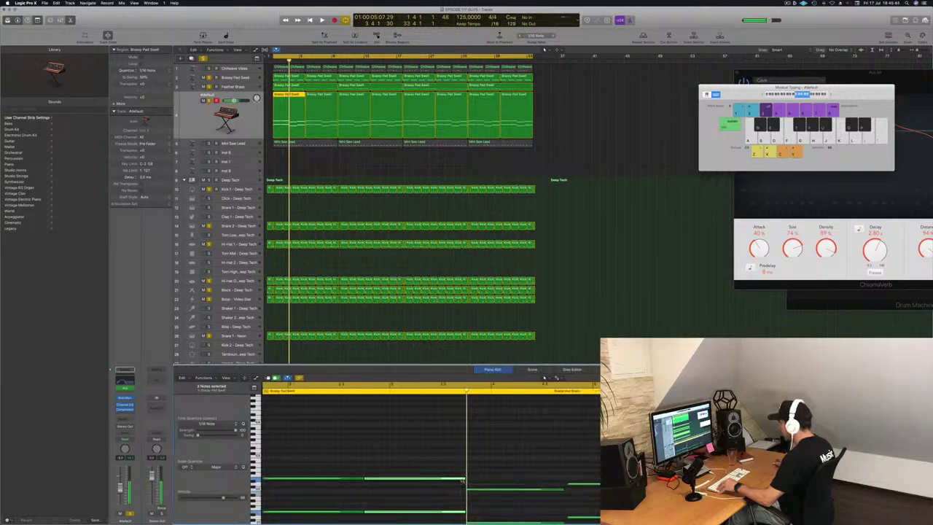
scroll(564, 483, "right", 3)
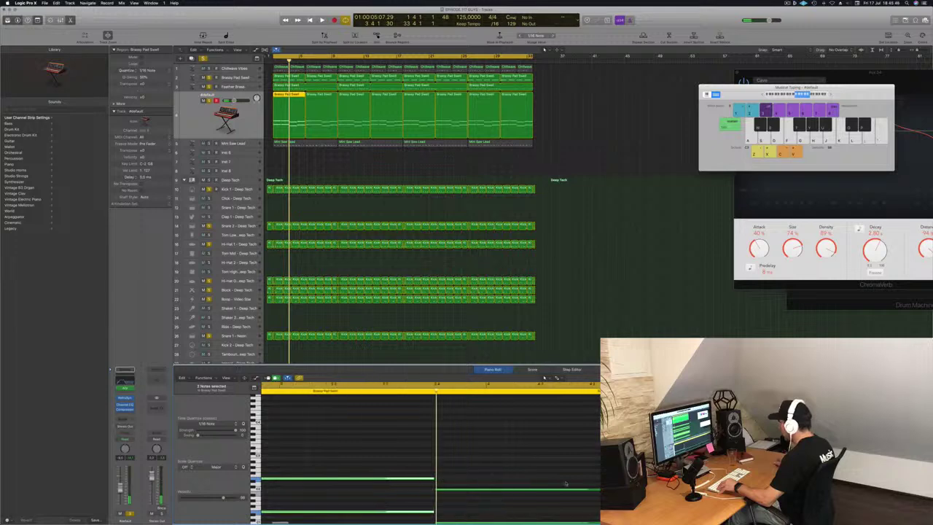
Extend the third chord's notes in the same region to reach the start of the fourth chord.
scroll(588, 467, "down", 2)
left_click_drag(574, 433, 574, 500)
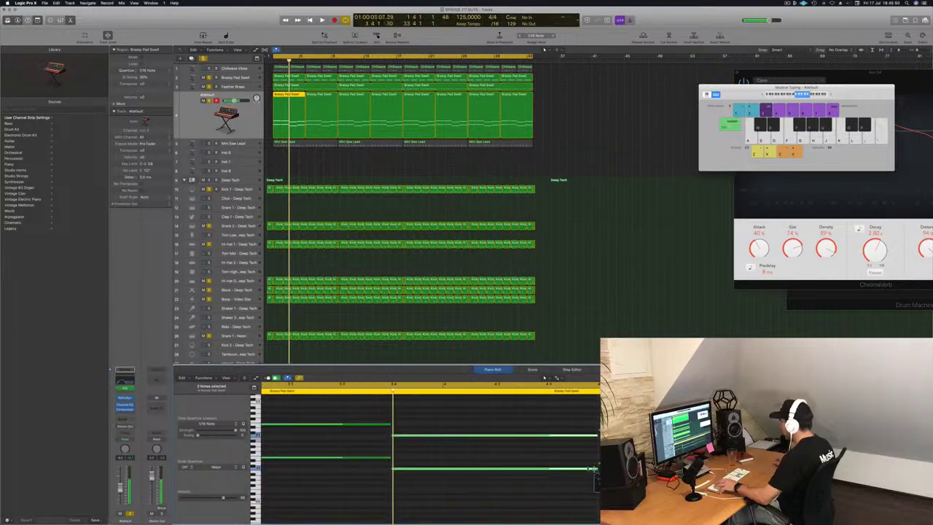
left_click(599, 429)
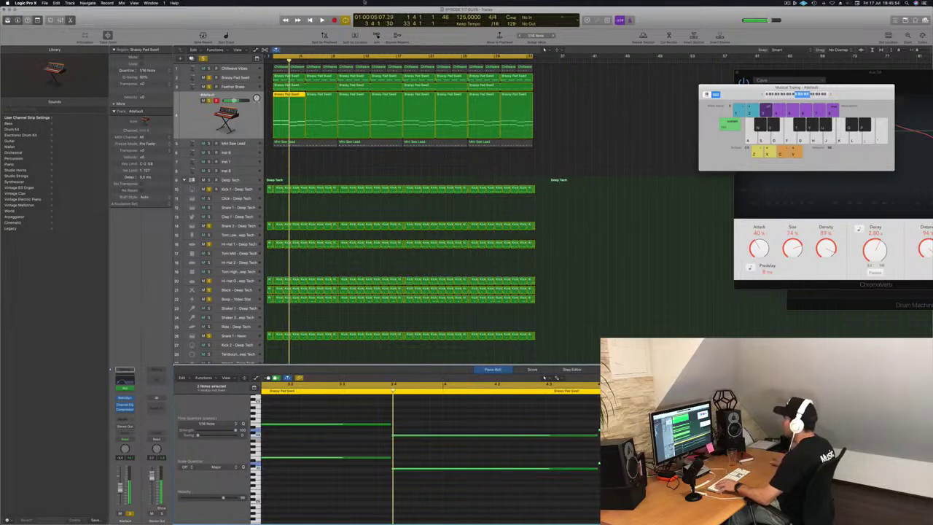
Delete the remaining #default regions after the edited first one and place a copy of the edited region directly behind it.
left_click_drag(567, 117, 318, 104)
key("Delete")
left_click_drag(377, 111, 274, 100)
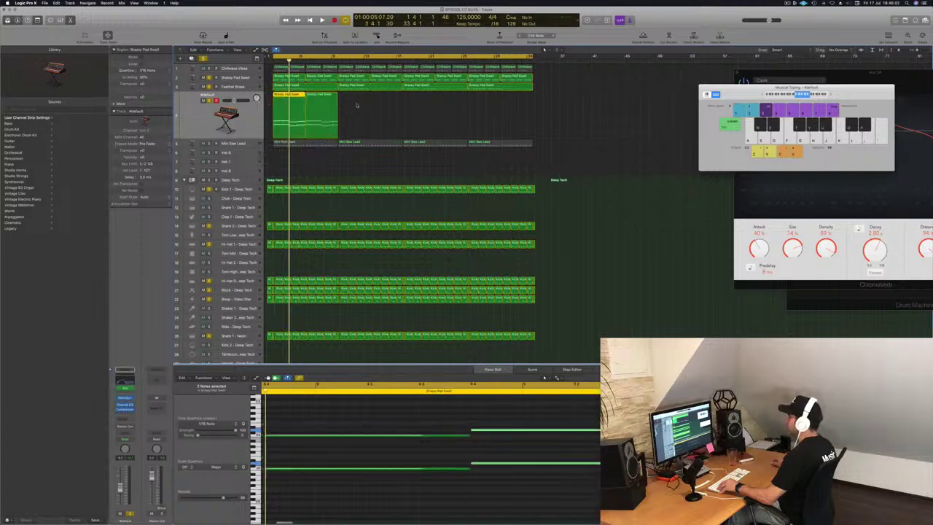
Duplicate the two edited Brassy Pad Swell regions along the #default track to fill the full length of the arrangement.
left_click_drag(357, 105, 290, 102)
key("space")
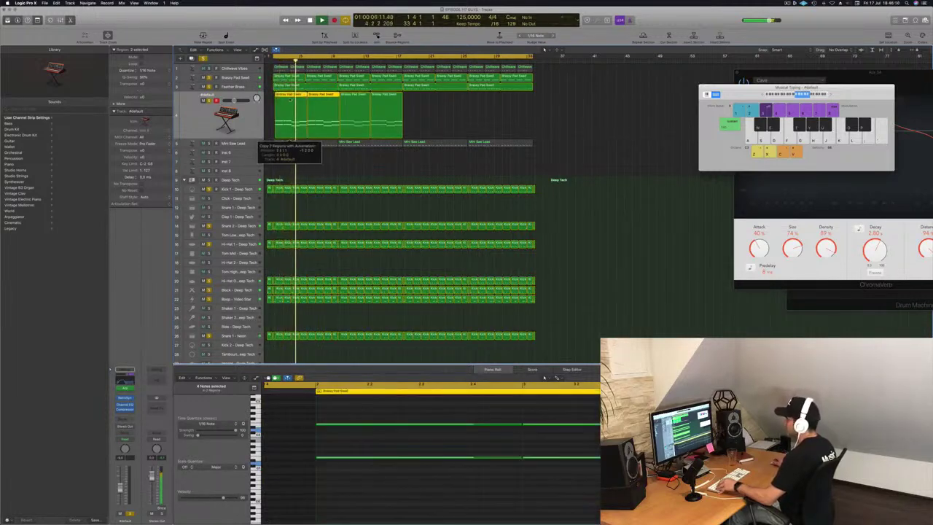
key("super+z")
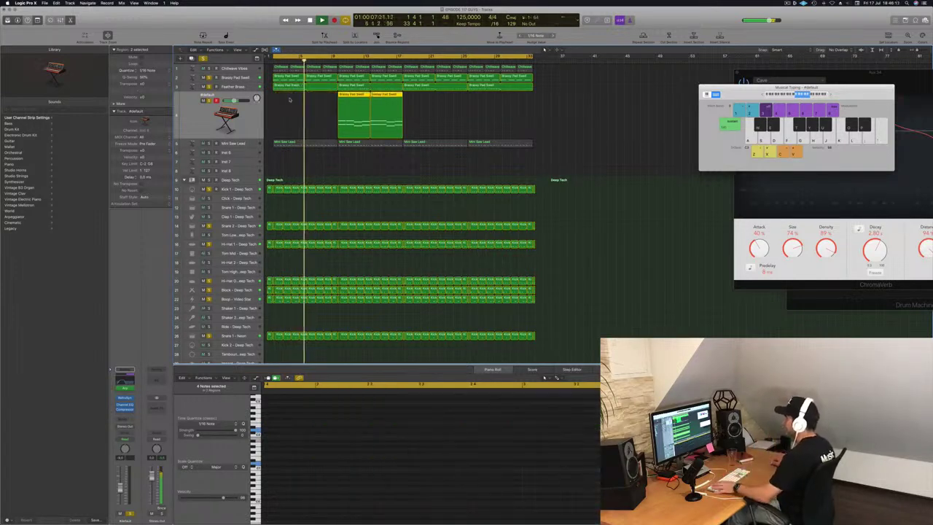
key("space")
left_click_drag(351, 100, 418, 108)
key("space")
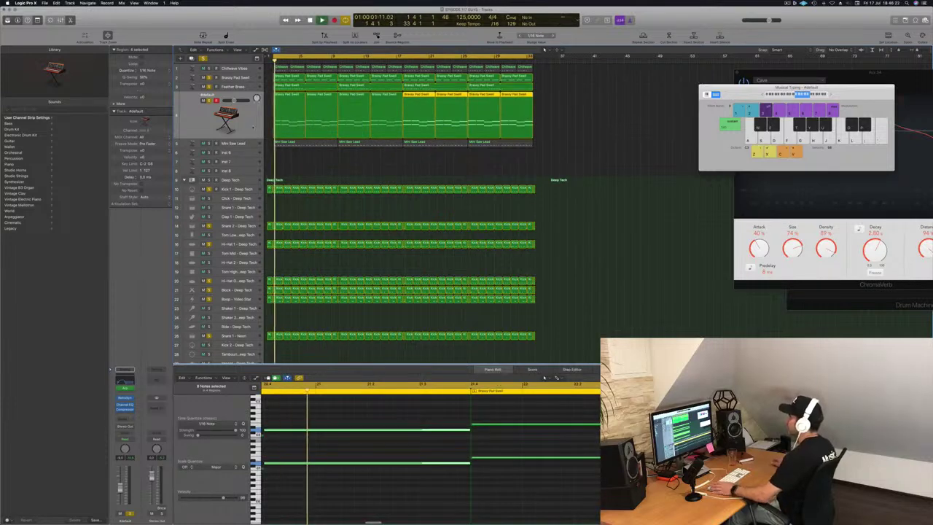
Solo the Mini Saw Lead track with the others, replay from the start and adjust the track's second send level.
left_click(205, 123)
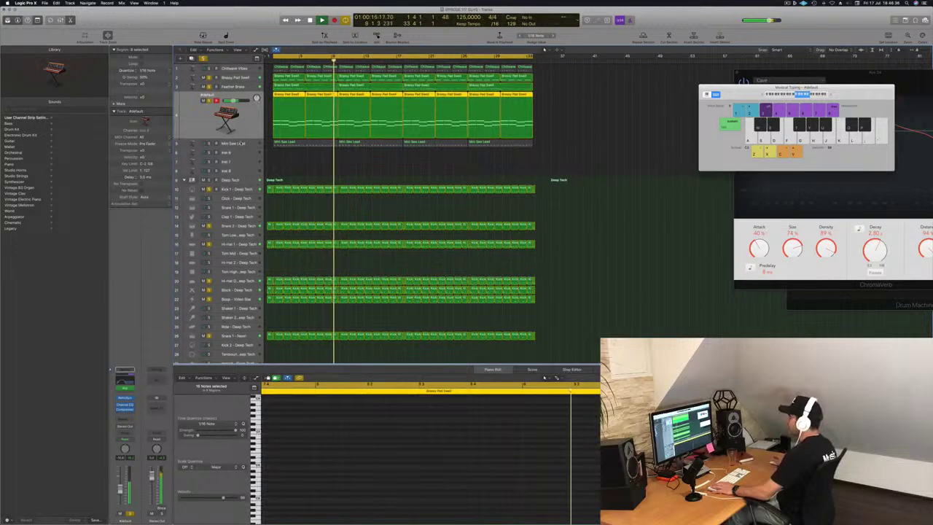
left_click(242, 143)
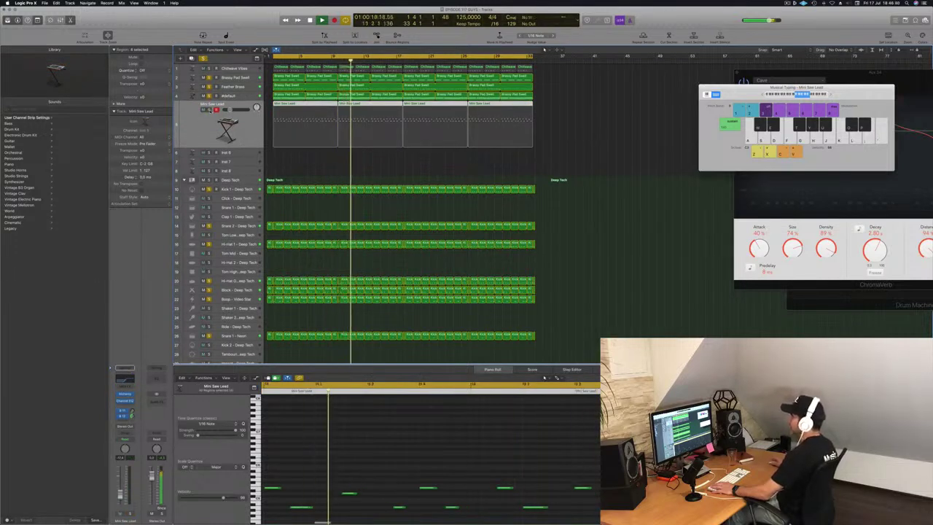
left_click(209, 110)
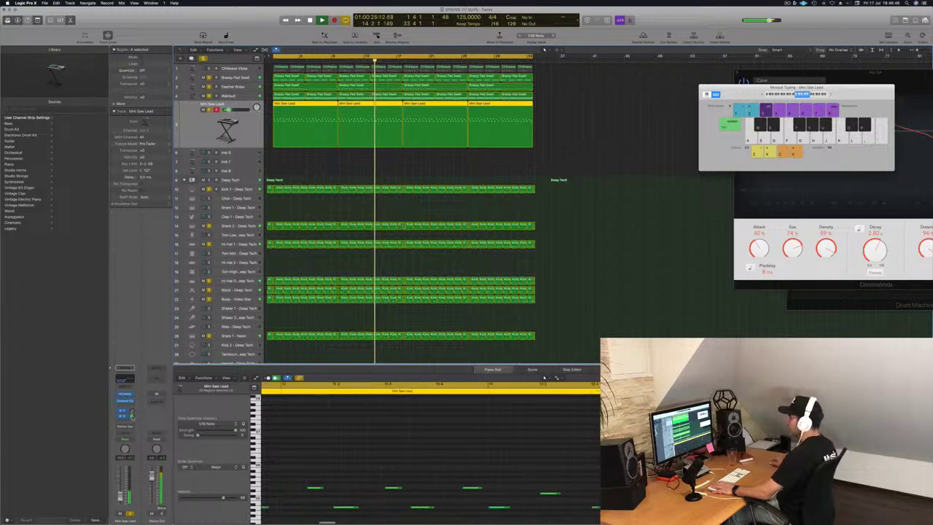
key("Return")
left_click_drag(132, 417, 133, 419)
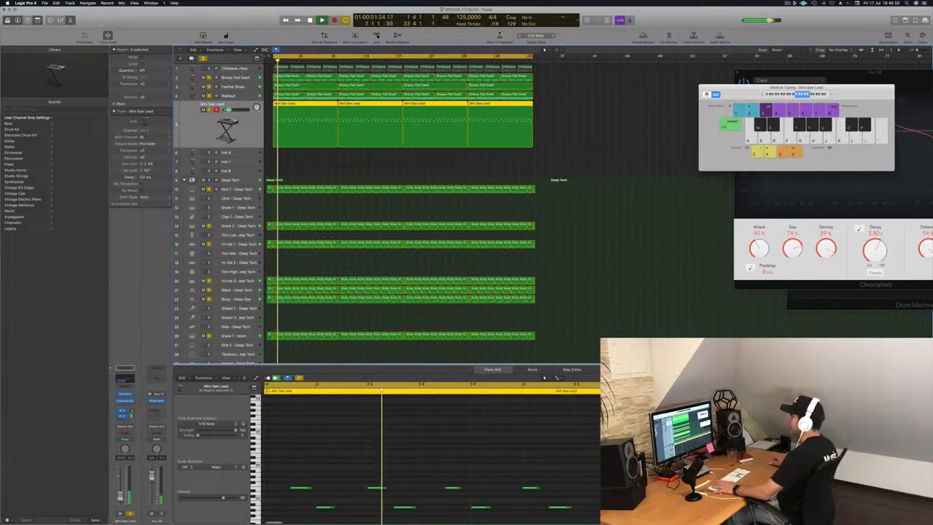
Select the Chillwave Vibes track and clear all track solos to play the full mix.
left_click(237, 67)
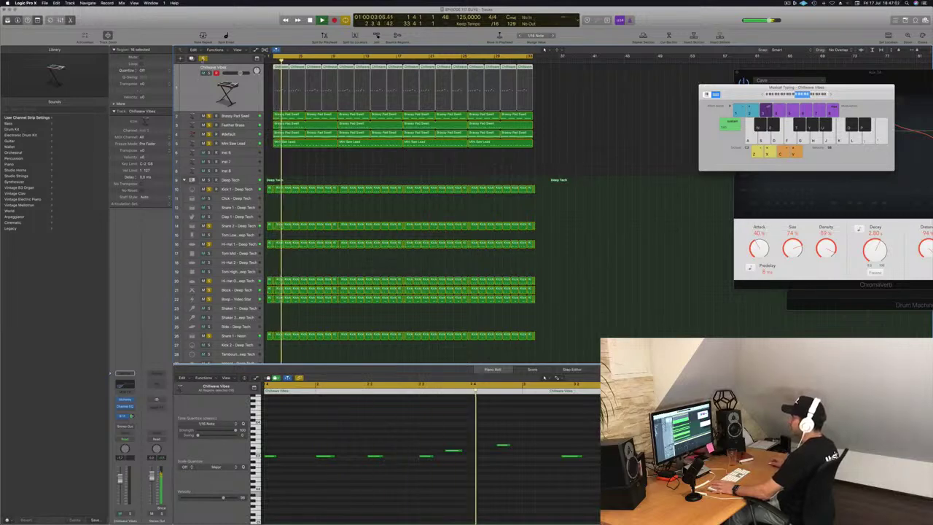
left_click(203, 60)
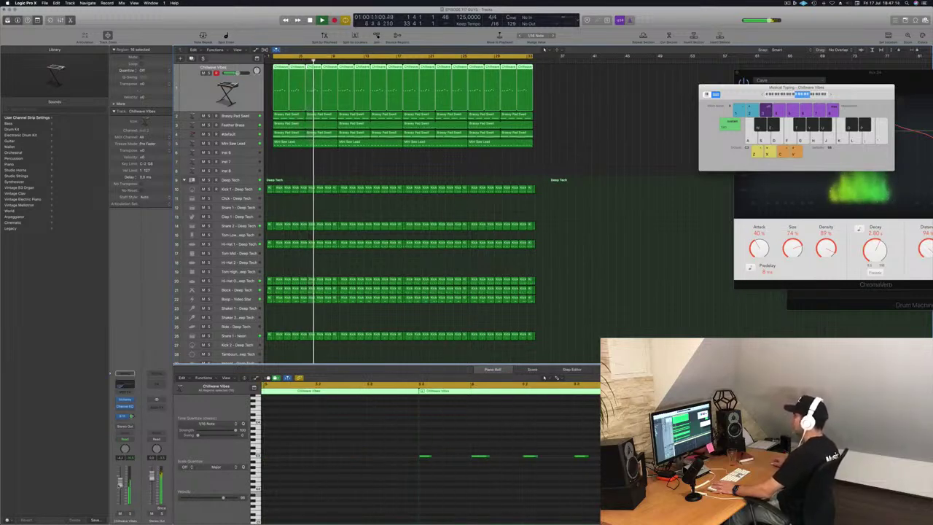
left_click(310, 144)
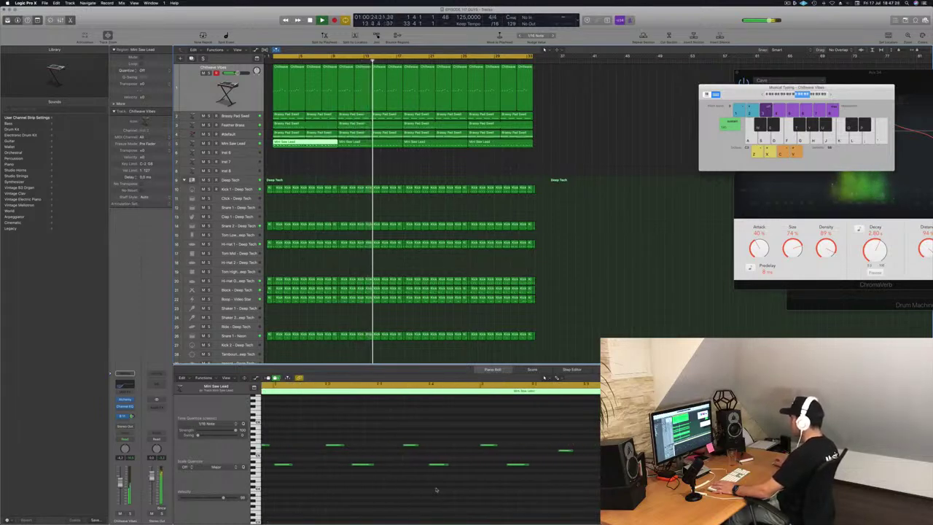
left_click(298, 166)
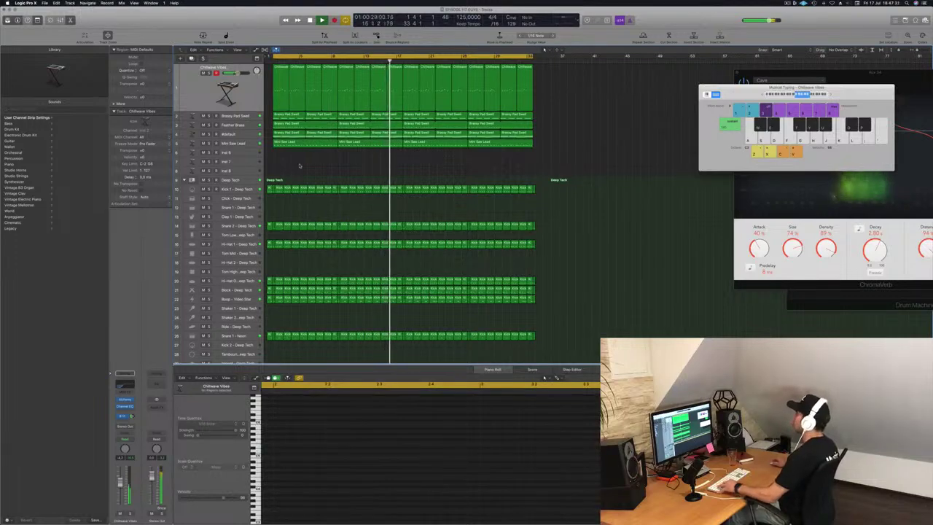